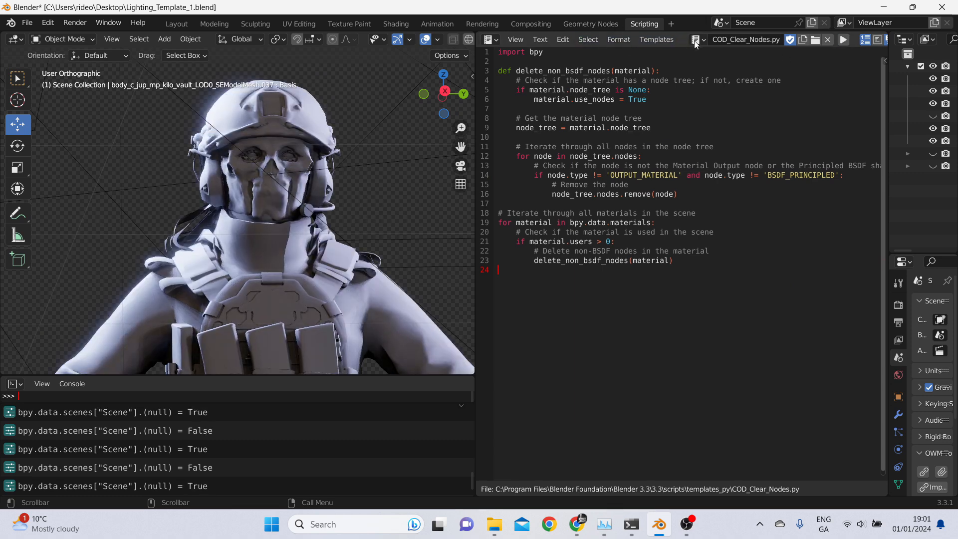
# Step: Run the COD_AutoTextureV1.0.py script on the head model, picking xmaterial_3d52bd312ac1efb.mtl from the head_c_jup_mp_kilo_vault folder
pyautogui.click(698, 39)
pyautogui.click(729, 59)
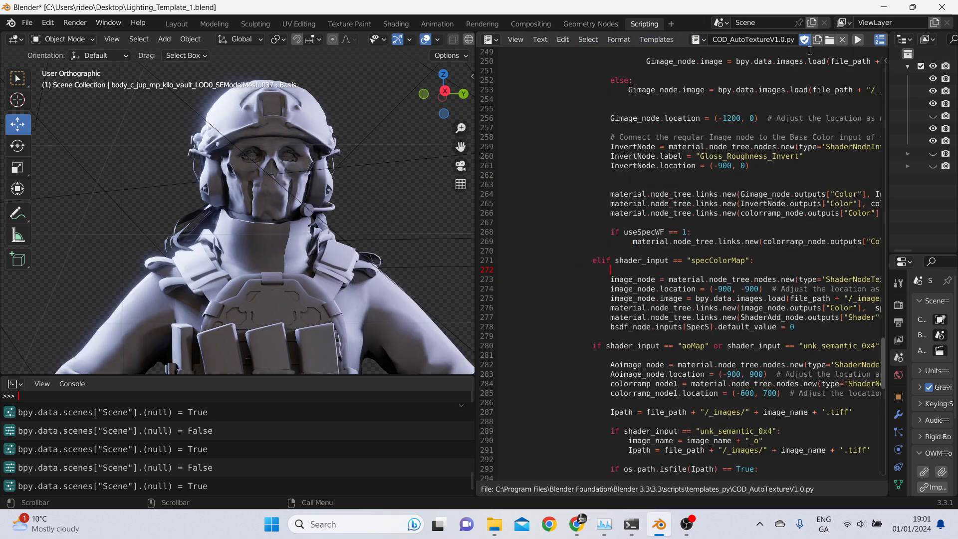
pyautogui.click(855, 39)
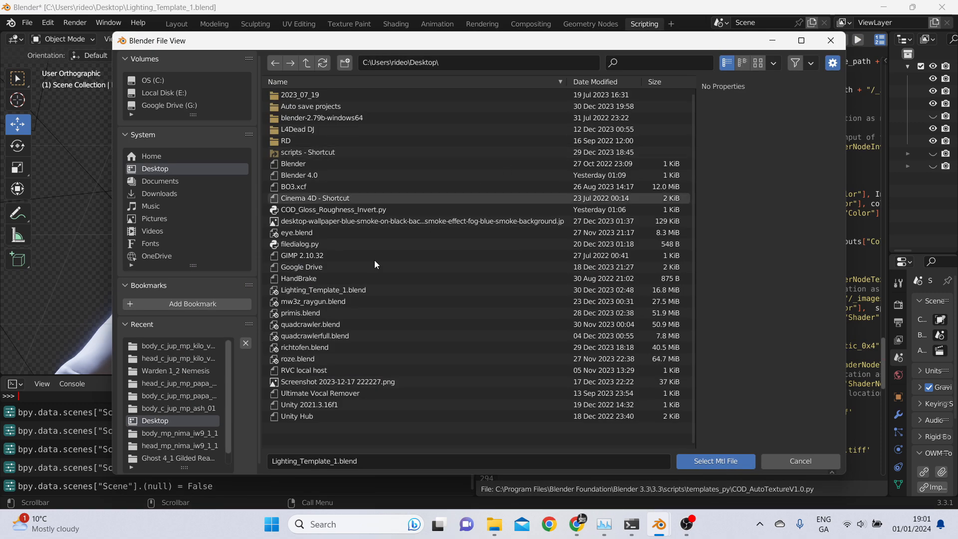
pyautogui.click(174, 345)
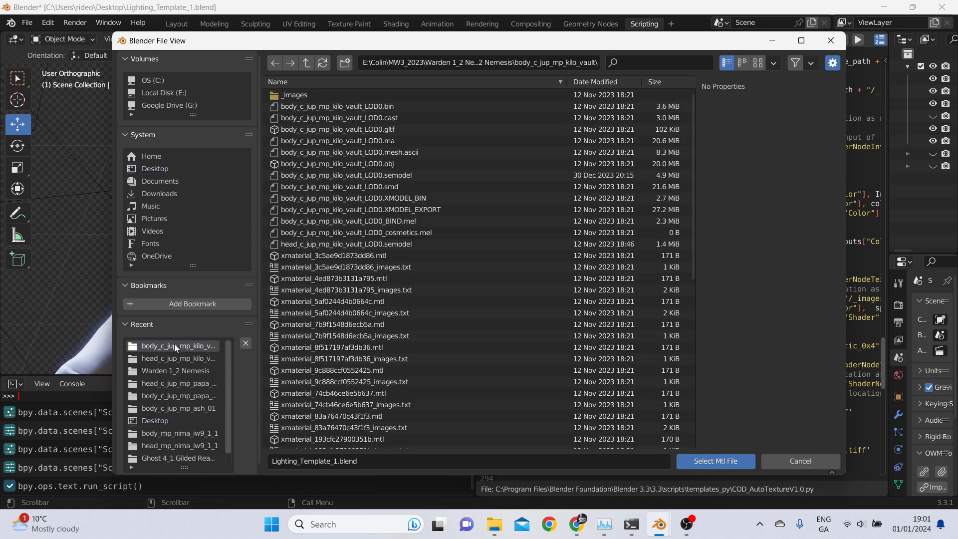
pyautogui.click(178, 370)
pyautogui.doubleClick(338, 106)
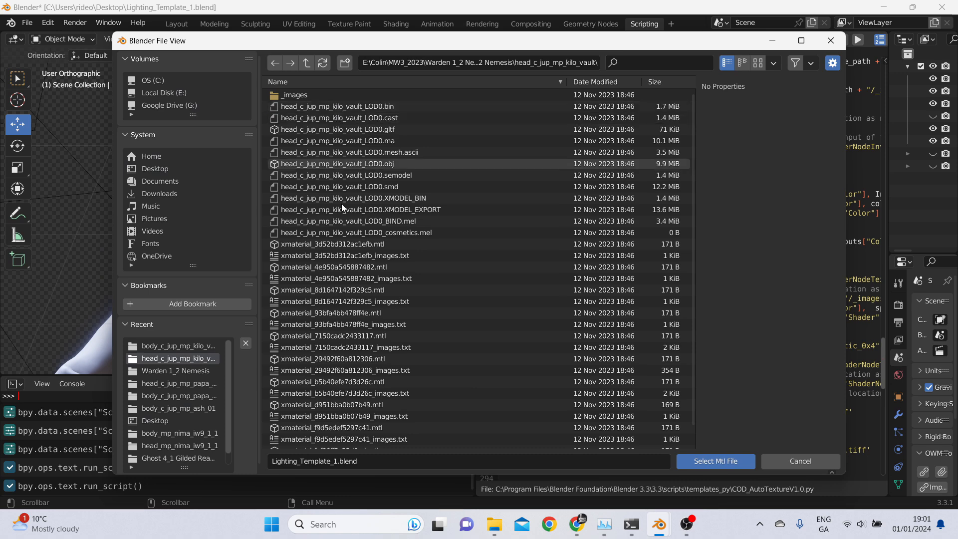
pyautogui.doubleClick(331, 245)
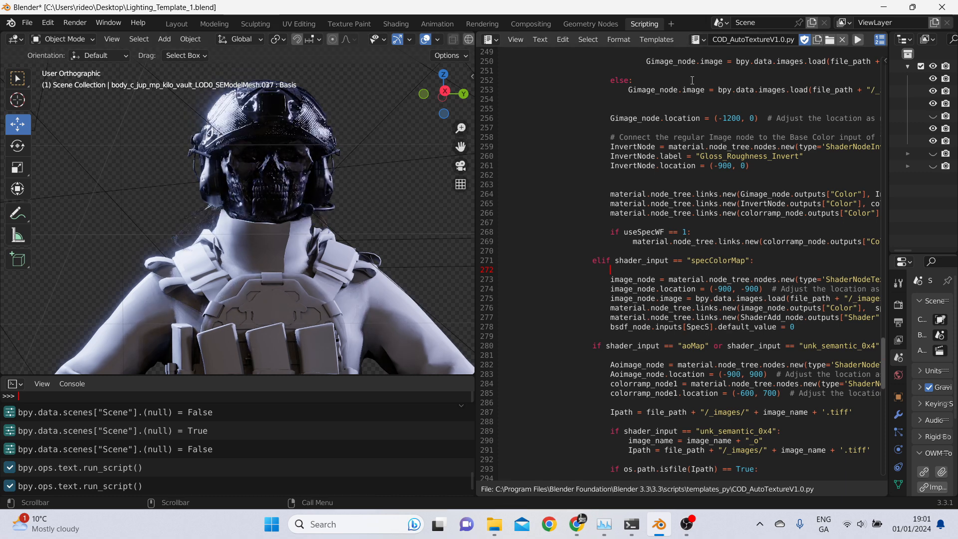
# Step: Run the auto-texture script again for the body, choosing a material file from the body_c_jup_mp_kilo_vault folder
pyautogui.click(698, 40)
pyautogui.click(859, 40)
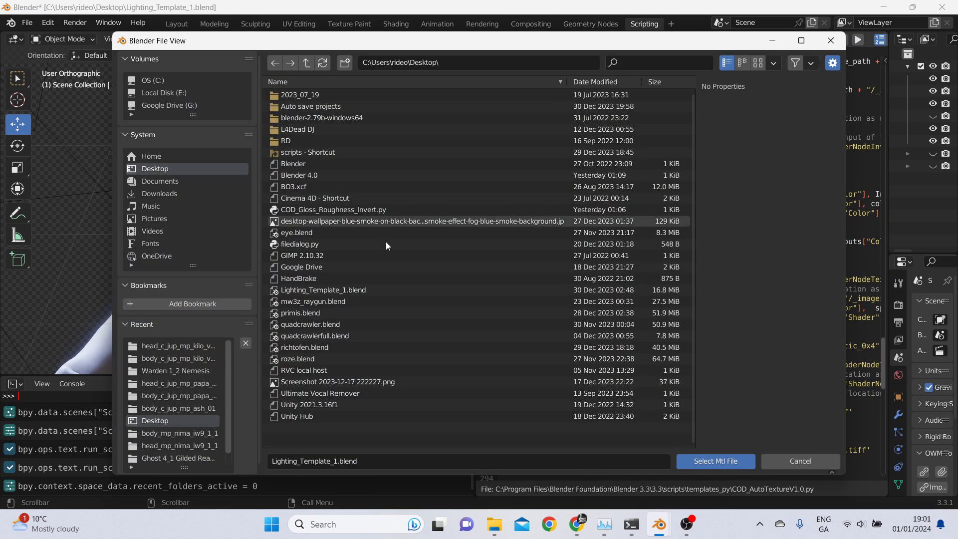
pyautogui.click(180, 369)
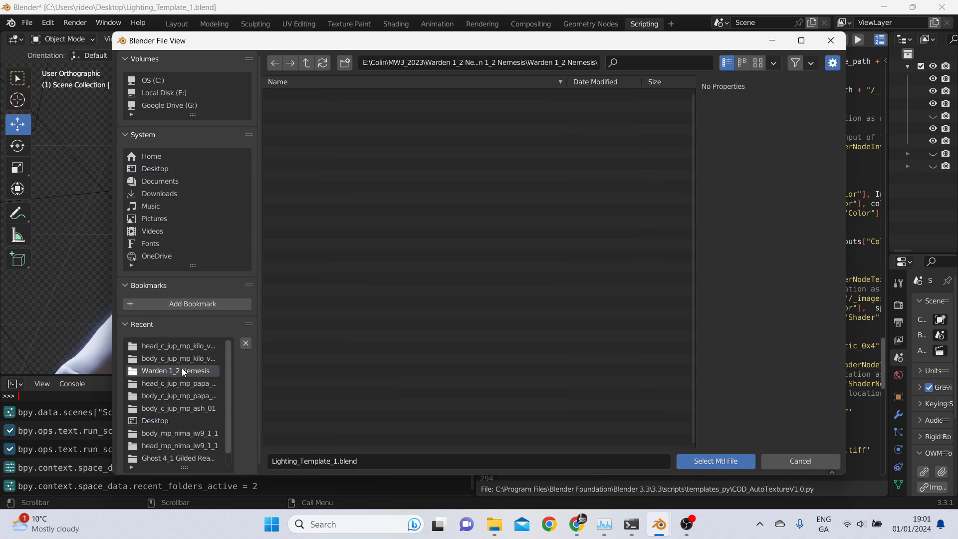
pyautogui.doubleClick(322, 94)
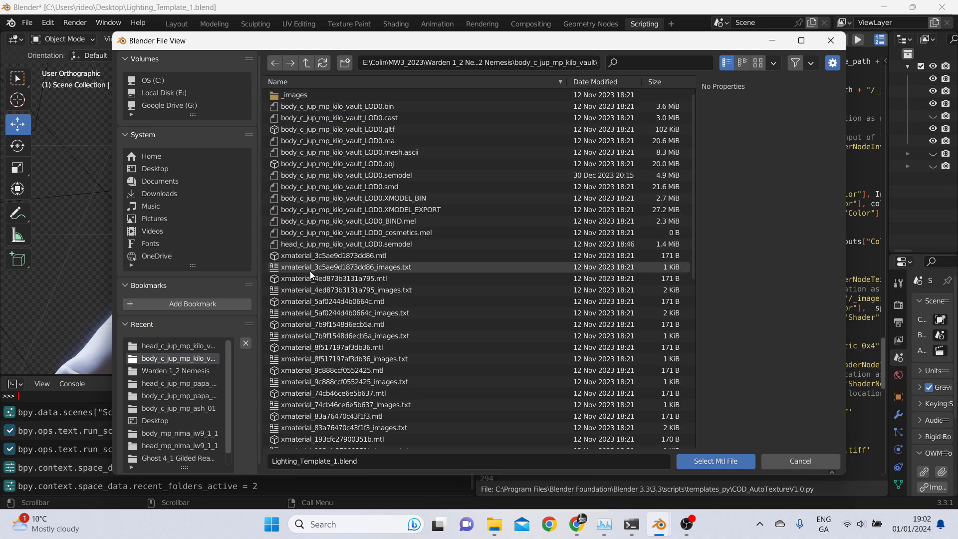
pyautogui.doubleClick(300, 249)
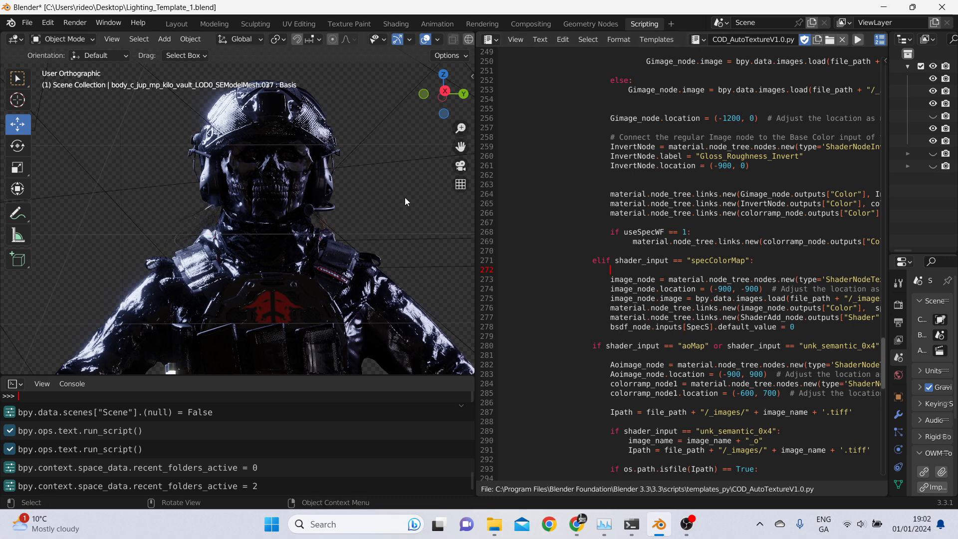
# Step: Run the Gloss_Roughness_Invert.py script to toggle the gloss-roughness invert factor on all materials
pyautogui.scroll(-4, 380, 243)
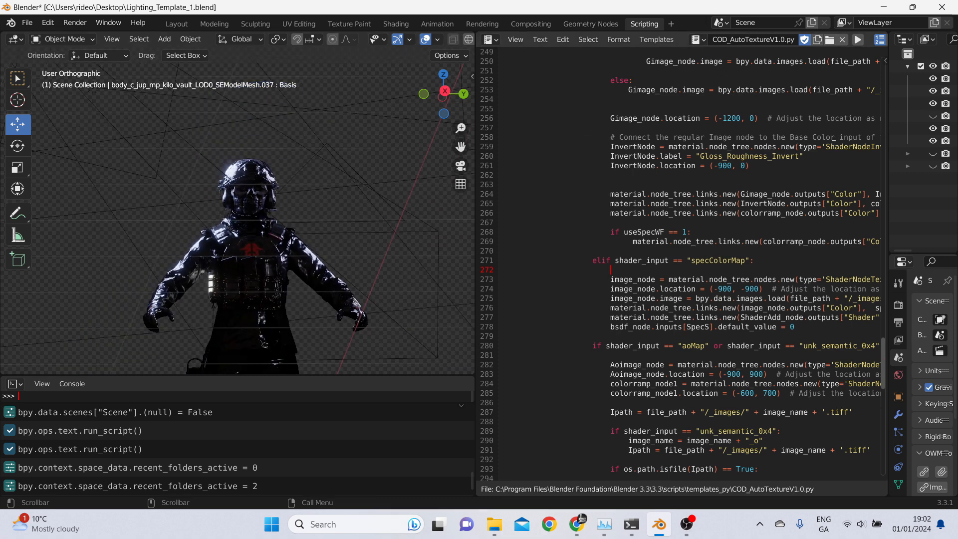
pyautogui.click(696, 40)
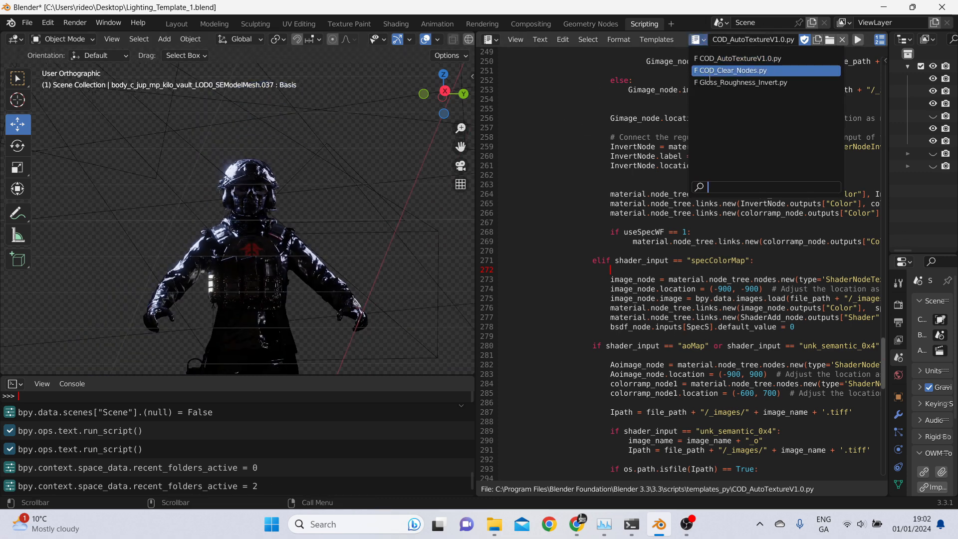
pyautogui.click(738, 81)
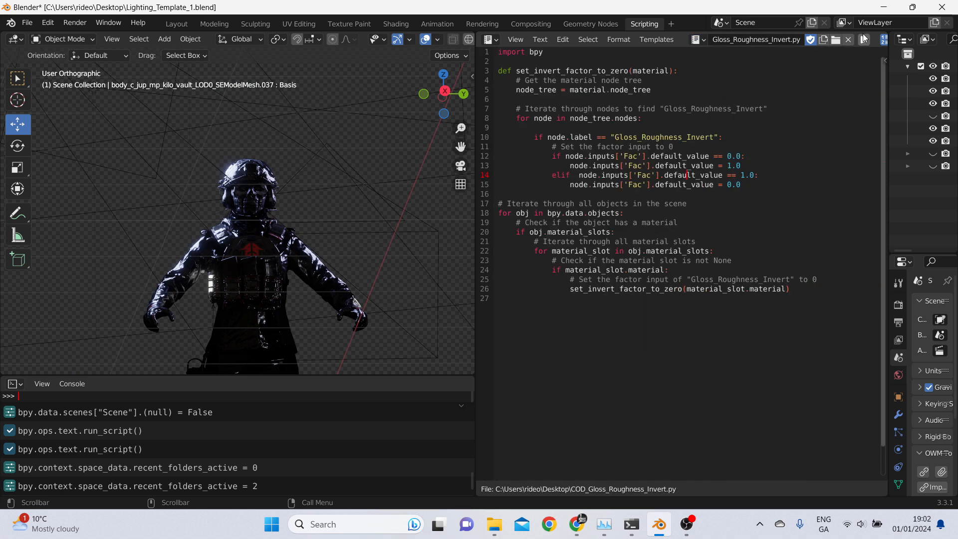
pyautogui.click(865, 39)
# Step: Examine the textured character's head and torso up close, switching to the Shading workspace
pyautogui.scroll(6, 245, 169)
pyautogui.scroll(4, 255, 180)
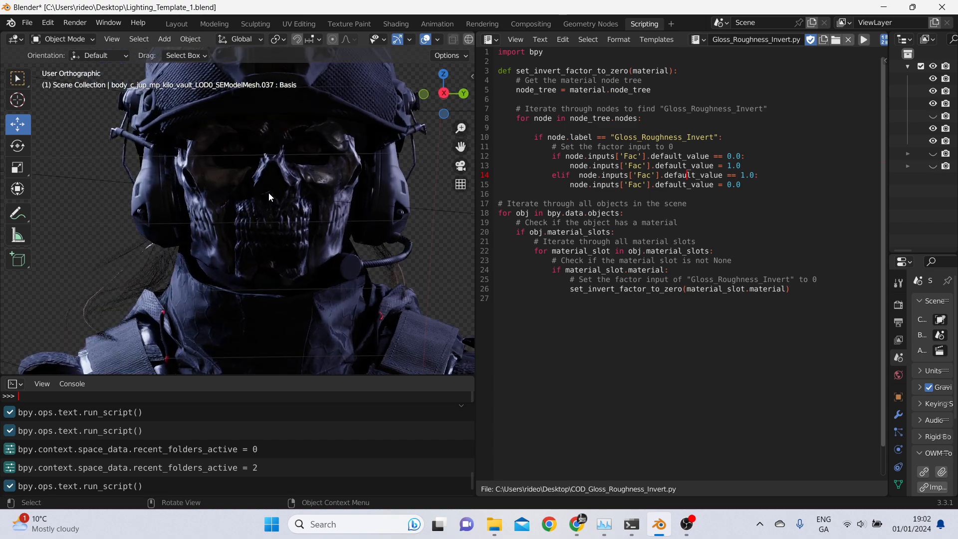
pyautogui.click(395, 23)
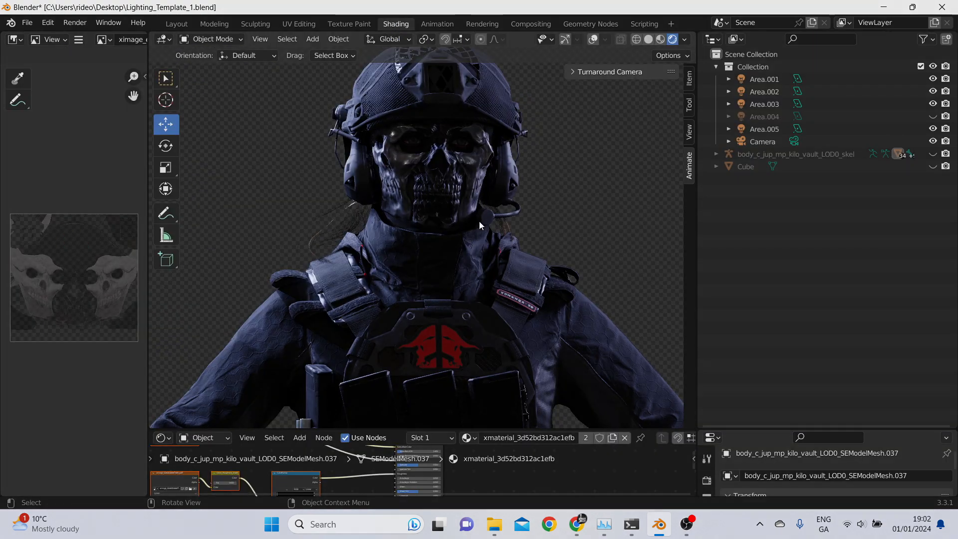
pyautogui.moveTo(419, 153)
pyautogui.keyDown('shift'); pyautogui.mouseDown(button='middle')
pyautogui.moveTo(414, 206)
pyautogui.moveTo(441, 214)
pyautogui.moveTo(333, 212)
pyautogui.mouseUp(button='middle'); pyautogui.keyUp('shift')
pyautogui.scroll(3, 414, 207)
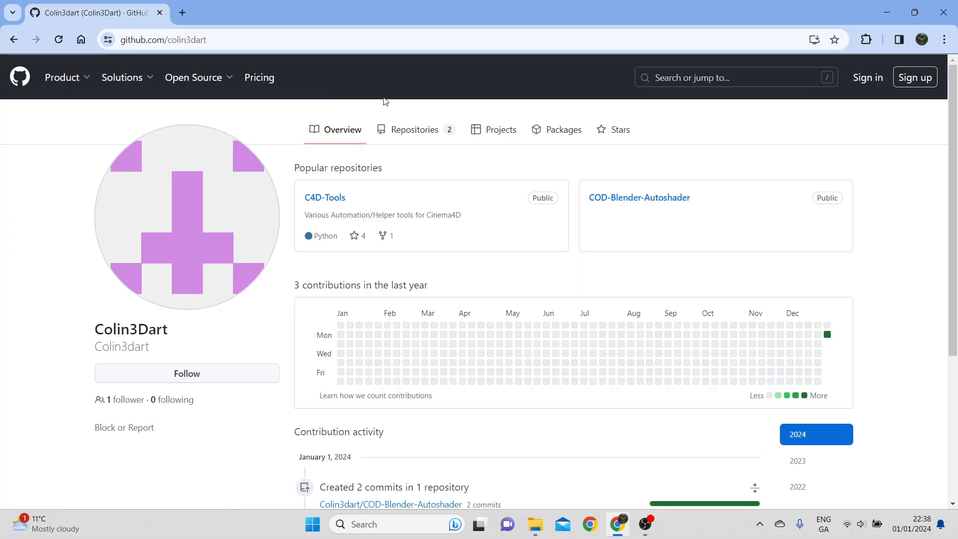
# Step: Open the 1.0 release of the COD-Blender-Autoshader repository and download its source code as a zip
pyautogui.click(658, 201)
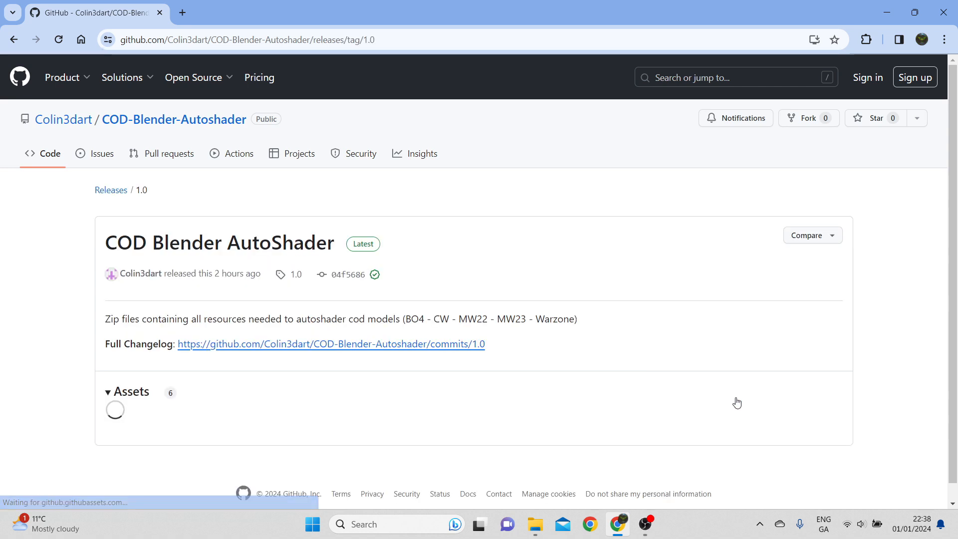
pyautogui.scroll(-1, 414, 347)
pyautogui.scroll(-2, 414, 347)
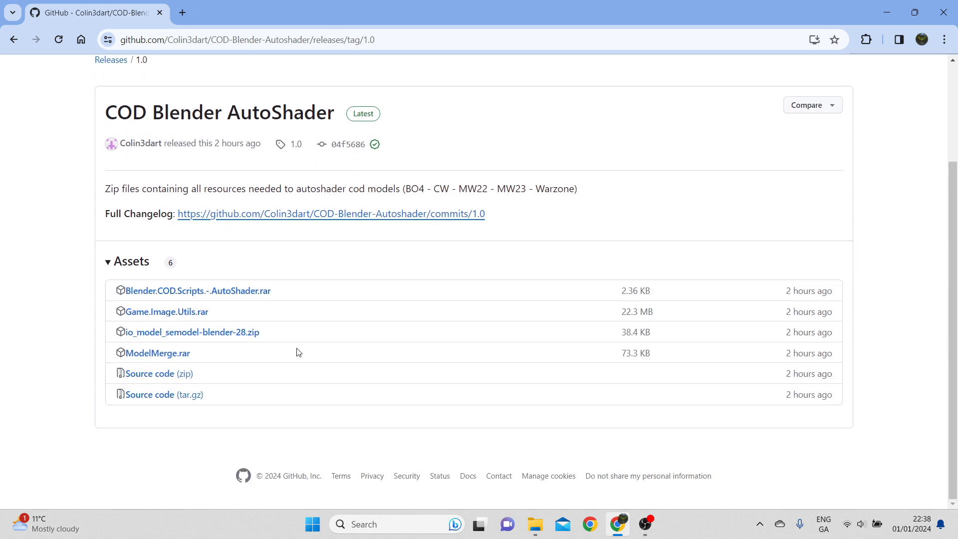
pyautogui.click(145, 374)
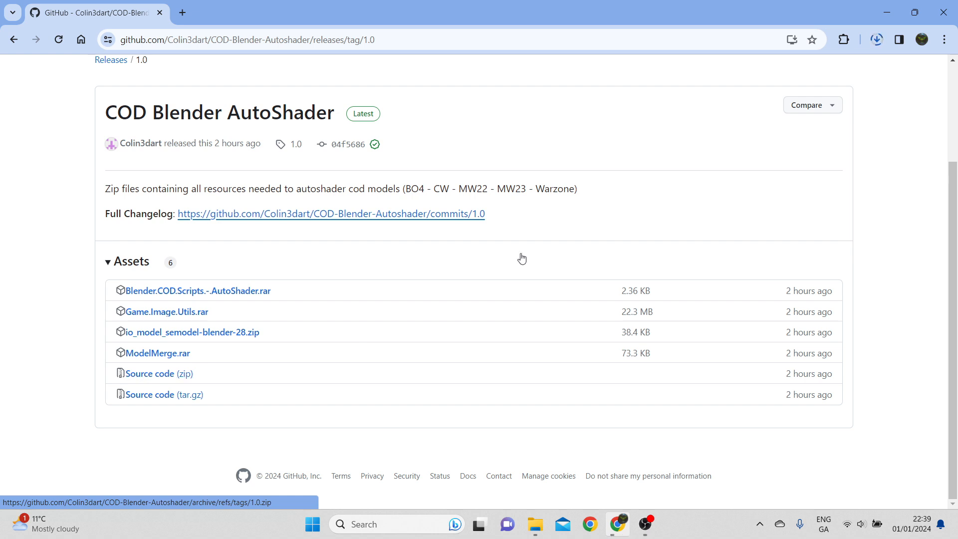
# Step: Show the downloaded COD-Blender-Autoshader-1.0 zip in its folder and place it on the desktop
pyautogui.click(877, 41)
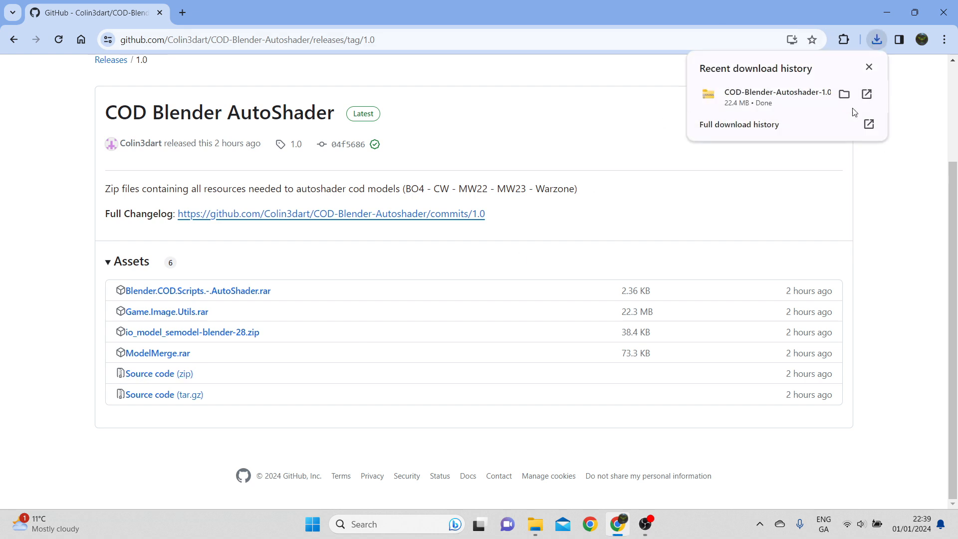
pyautogui.click(846, 95)
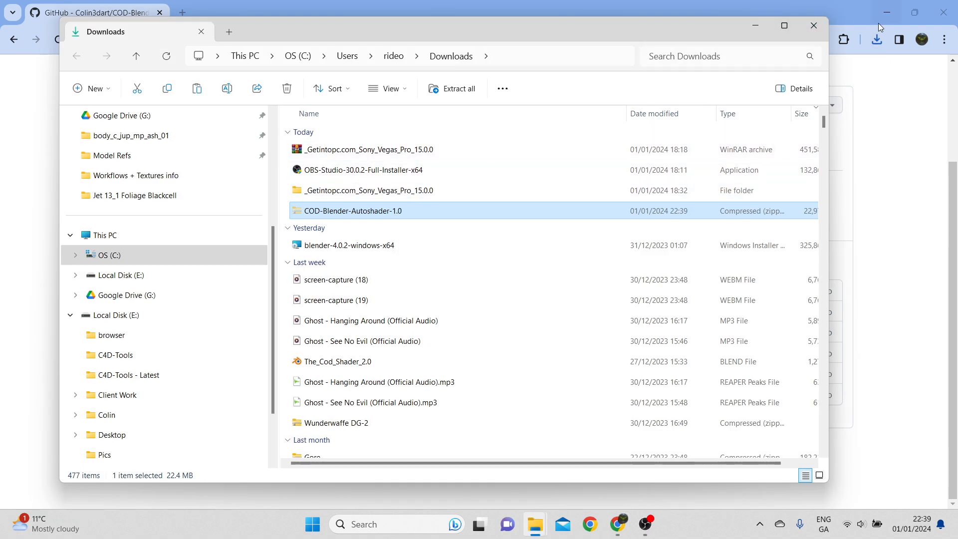
pyautogui.click(893, 17)
pyautogui.click(756, 26)
pyautogui.hotkey('ctrl', 'v')
# Step: Extract the desktop zip with WinRAR into its own COD-Blender-Autoshader-1.0 folder and open the inner folder
pyautogui.rightClick(161, 273)
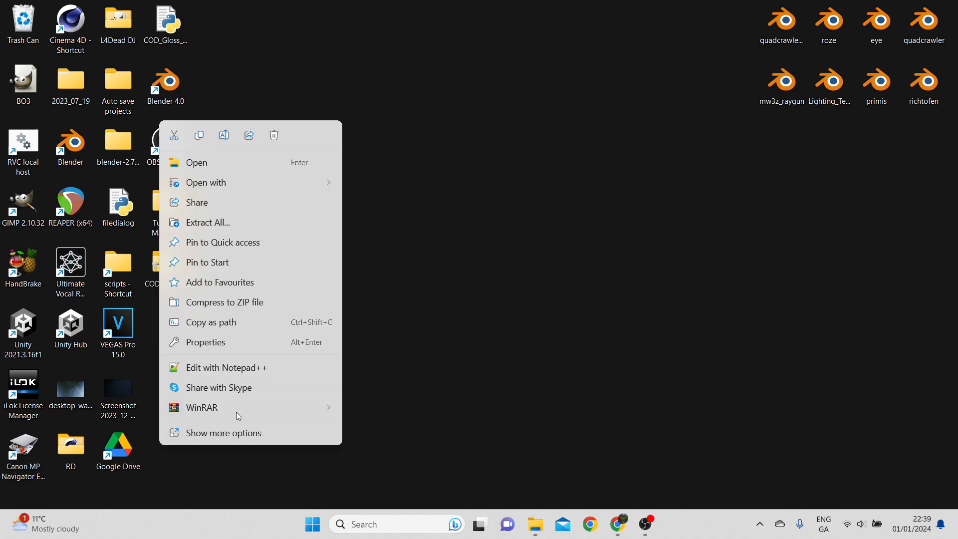
pyautogui.moveTo(239, 406)
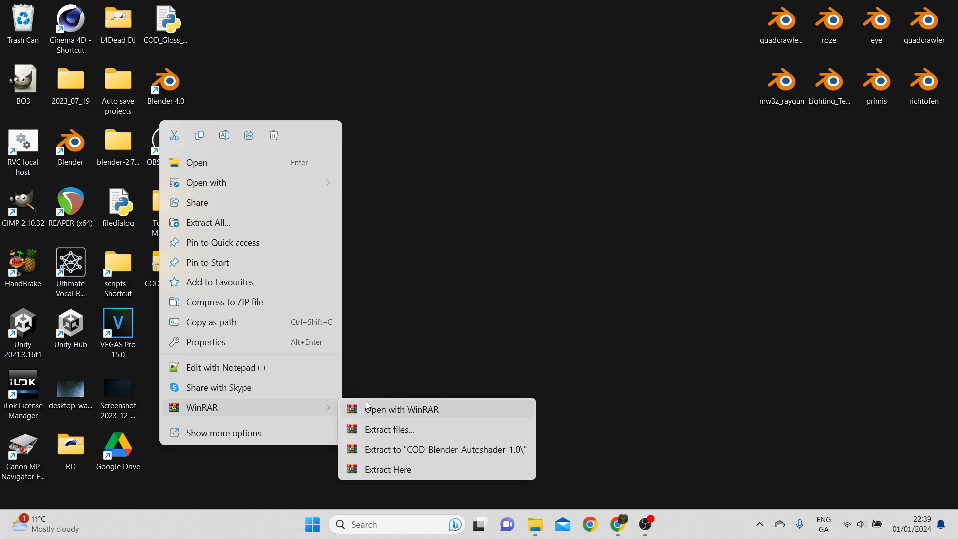
pyautogui.click(401, 451)
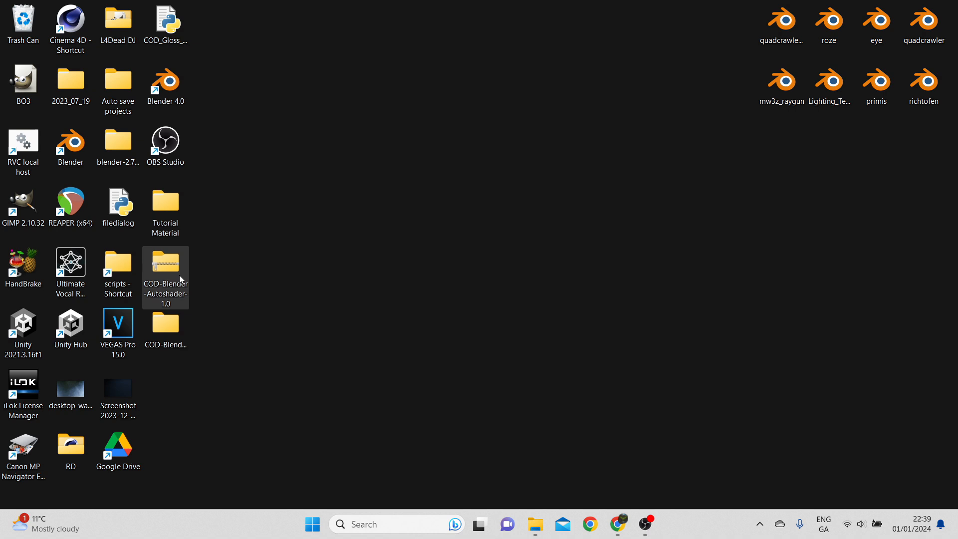
pyautogui.doubleClick(167, 329)
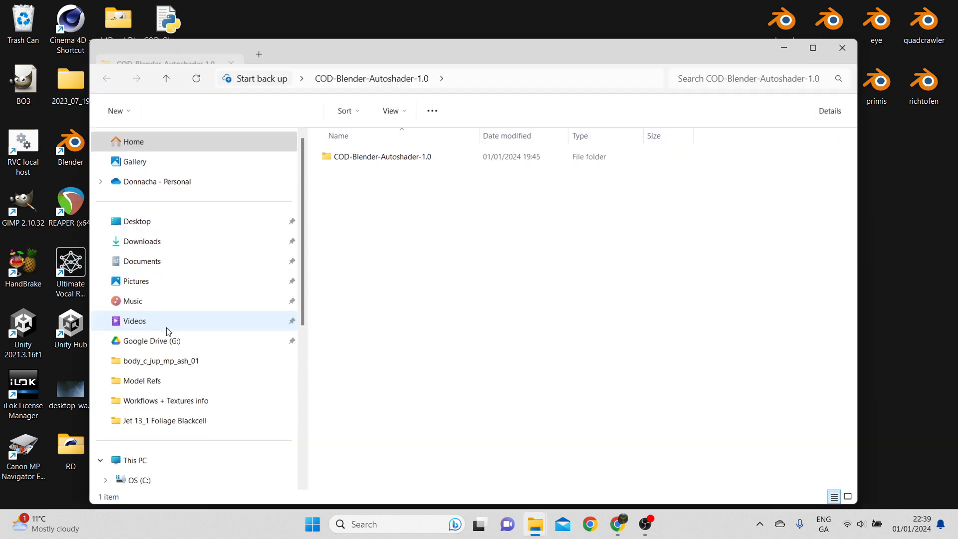
pyautogui.doubleClick(412, 157)
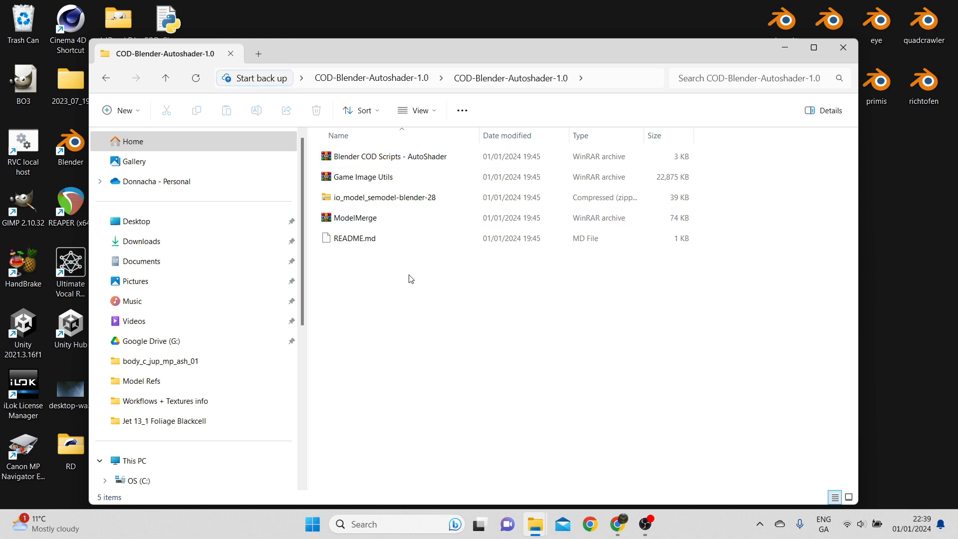
# Step: Extract the ModelMerge archive into its own folder and delete the archive
pyautogui.click(392, 221)
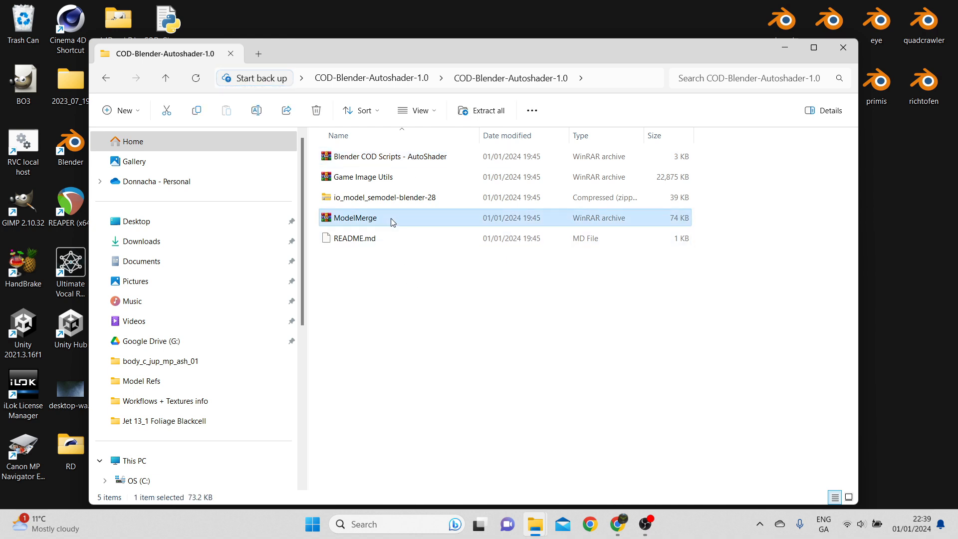
pyautogui.rightClick(393, 221)
pyautogui.moveTo(474, 416)
pyautogui.click(644, 458)
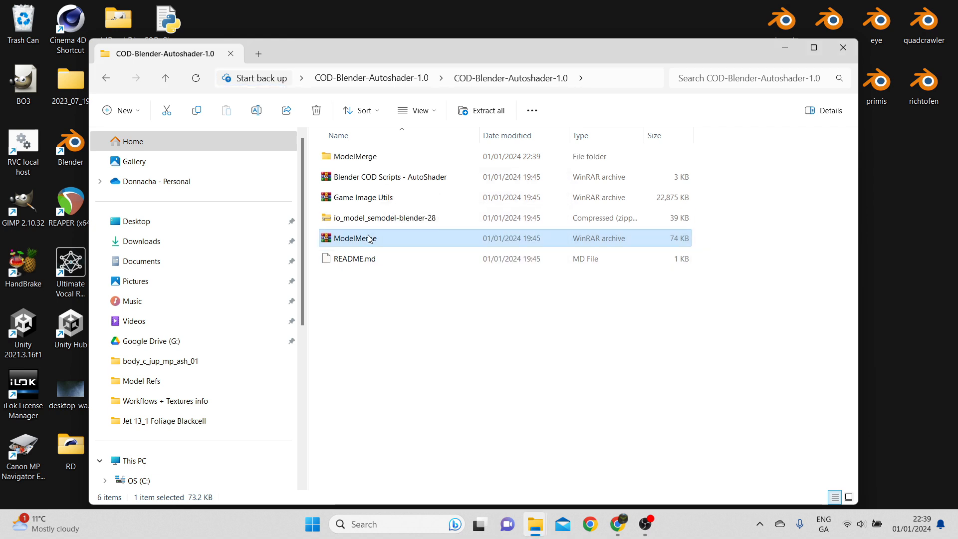
pyautogui.press('Delete')
# Step: Extract the Game Image Utils archive into its own folder and delete the archive
pyautogui.click(377, 197)
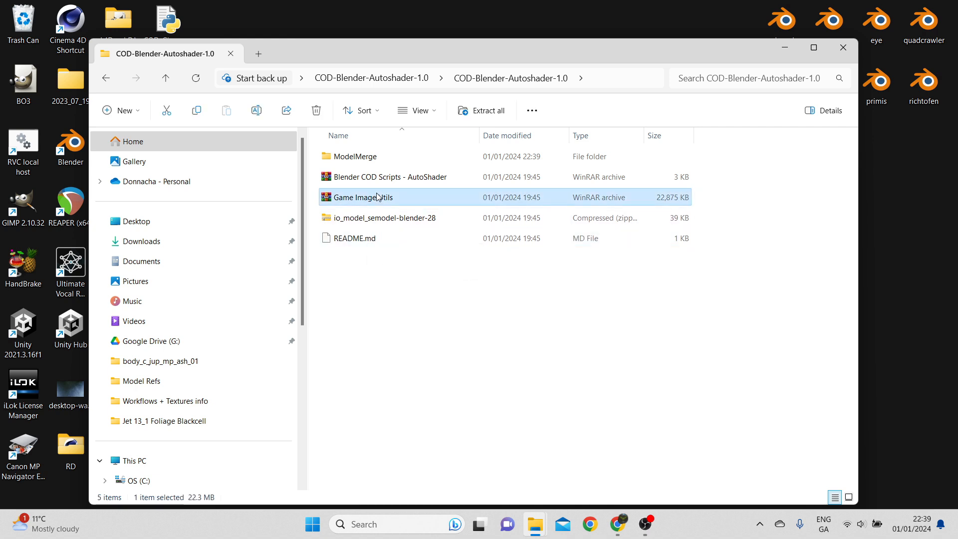
pyautogui.rightClick(377, 197)
pyautogui.moveTo(480, 420)
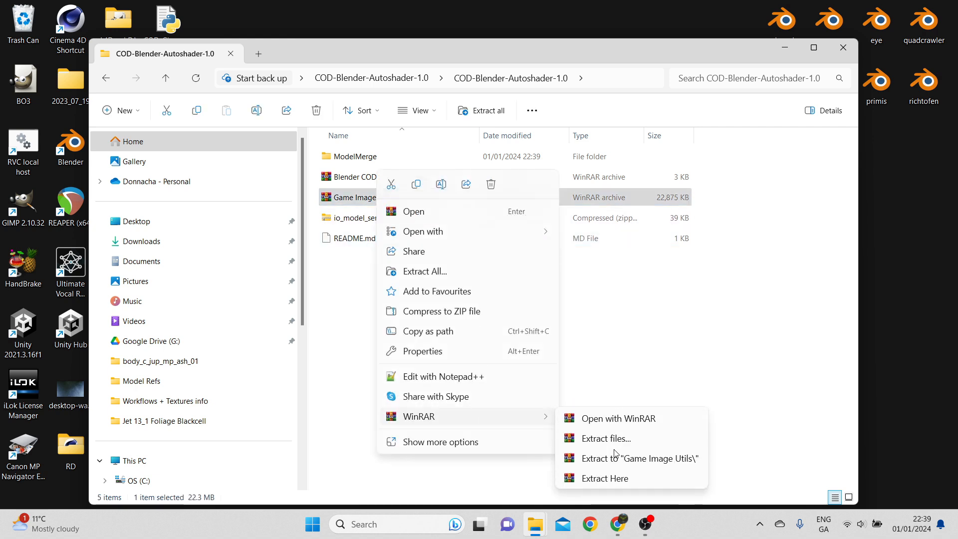
pyautogui.click(614, 458)
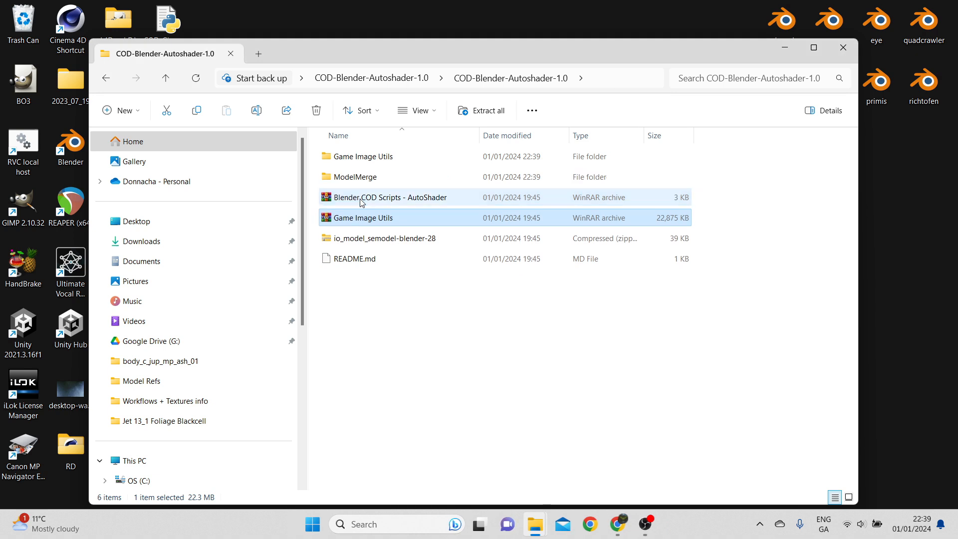
pyautogui.press('Delete')
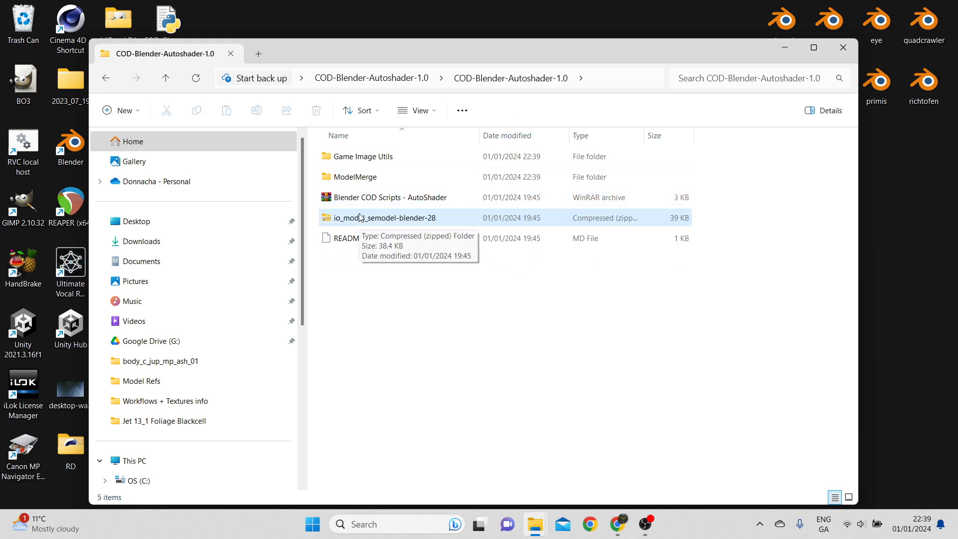
# Step: Extract the Blender COD Scripts - AutoShader archive into its own folder, delete the archive, and move the folder window aside
pyautogui.rightClick(355, 203)
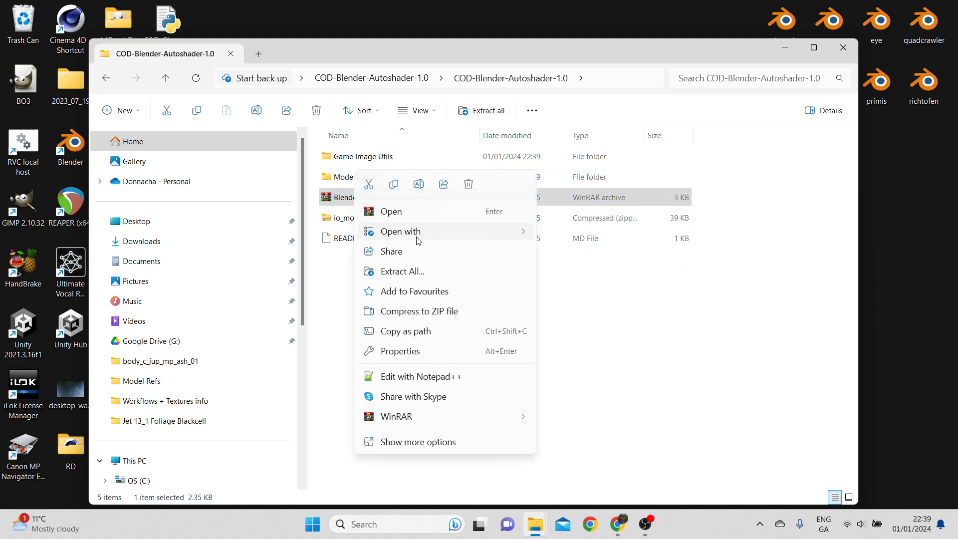
pyautogui.moveTo(418, 241)
pyautogui.moveTo(445, 417)
pyautogui.click(594, 452)
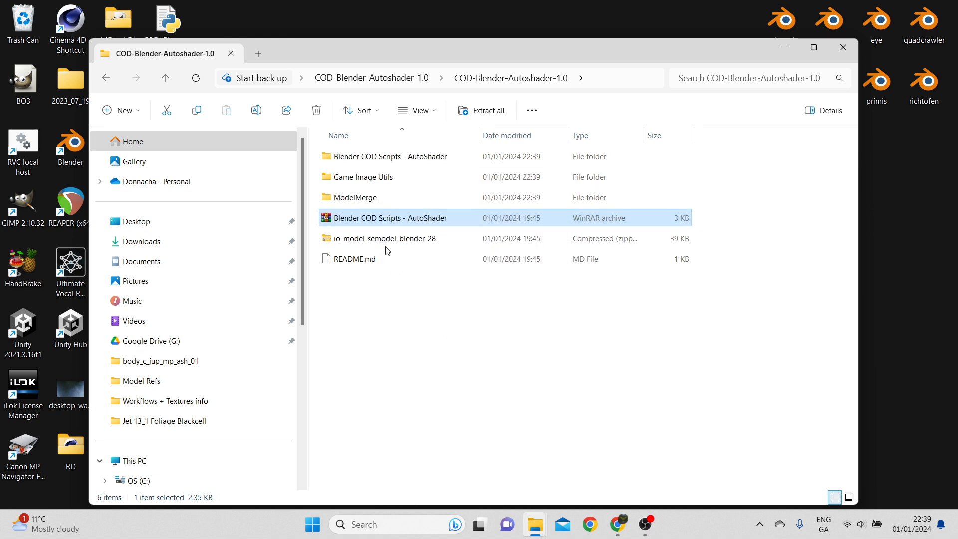
pyautogui.press('Delete')
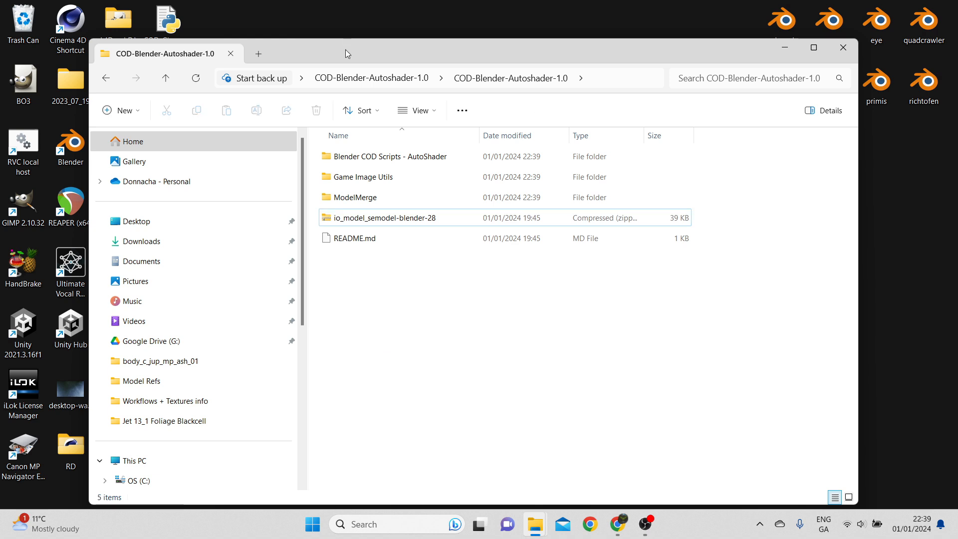
pyautogui.moveTo(347, 53); pyautogui.dragTo(423, 50)
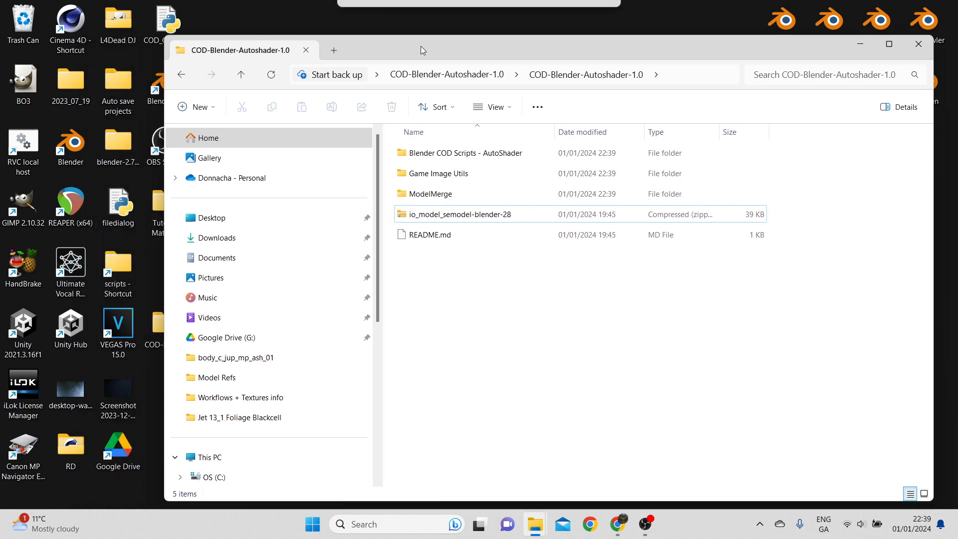
# Step: Launch GameImageUtil from the Game Image Utils folder and set its mode to Direct Convert (Global)
pyautogui.doubleClick(448, 173)
pyautogui.doubleClick(453, 174)
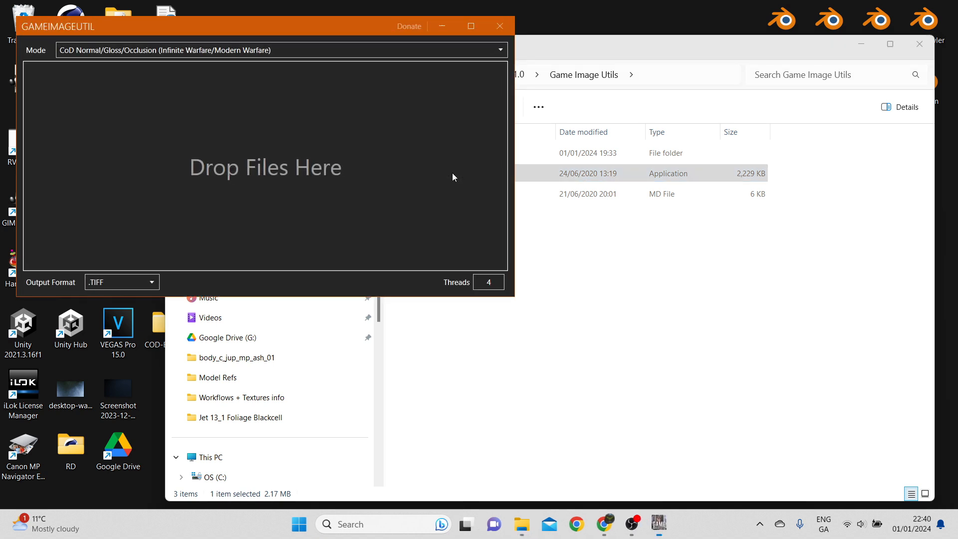
pyautogui.moveTo(328, 37); pyautogui.dragTo(400, 106)
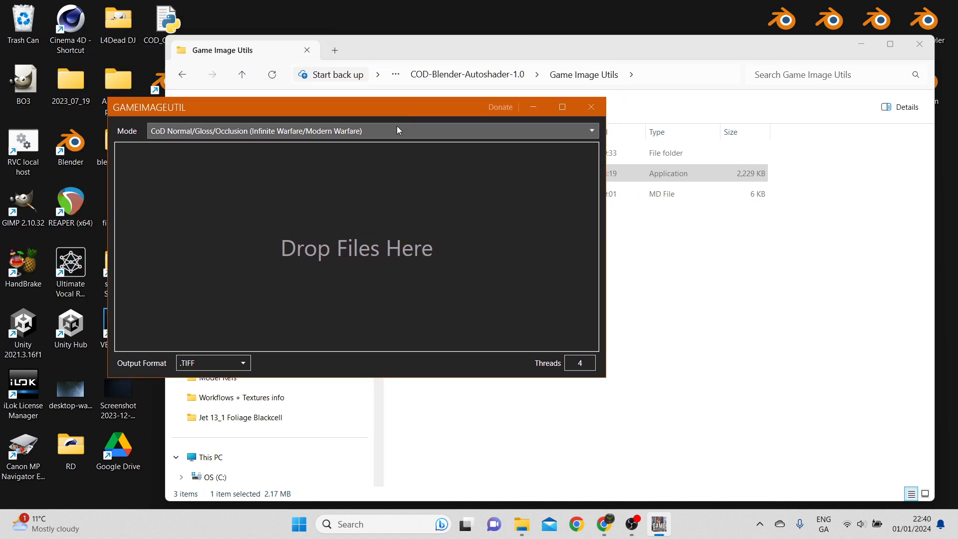
pyautogui.click(394, 129)
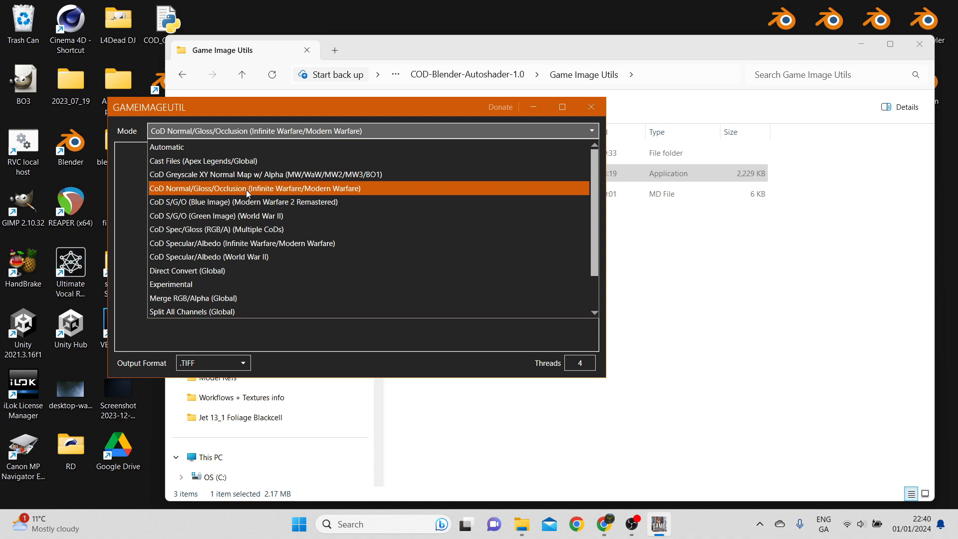
pyautogui.click(227, 273)
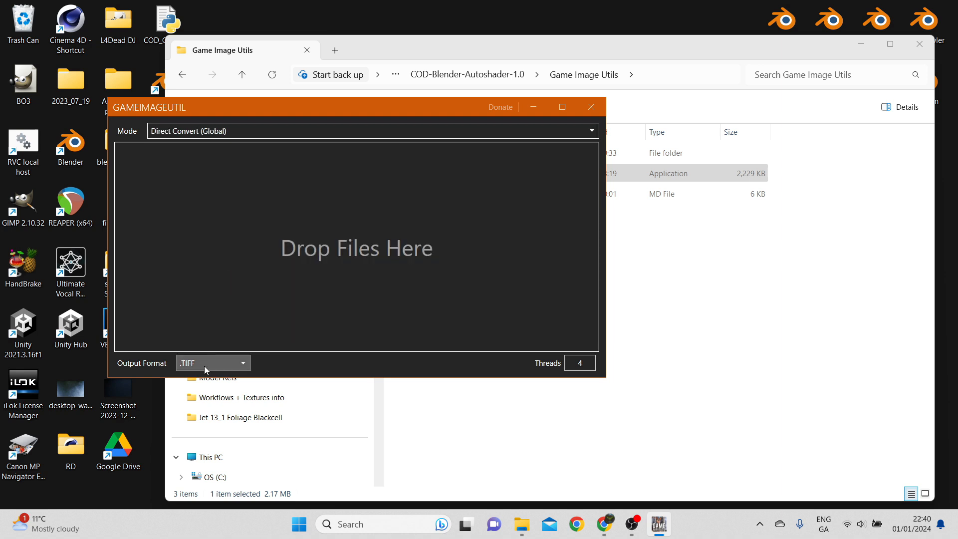
# Step: Move the open windows aside and open the head_c_jup_mp_kilo_vault folder under MW3 Model in Tutorial Material
pyautogui.click(777, 286)
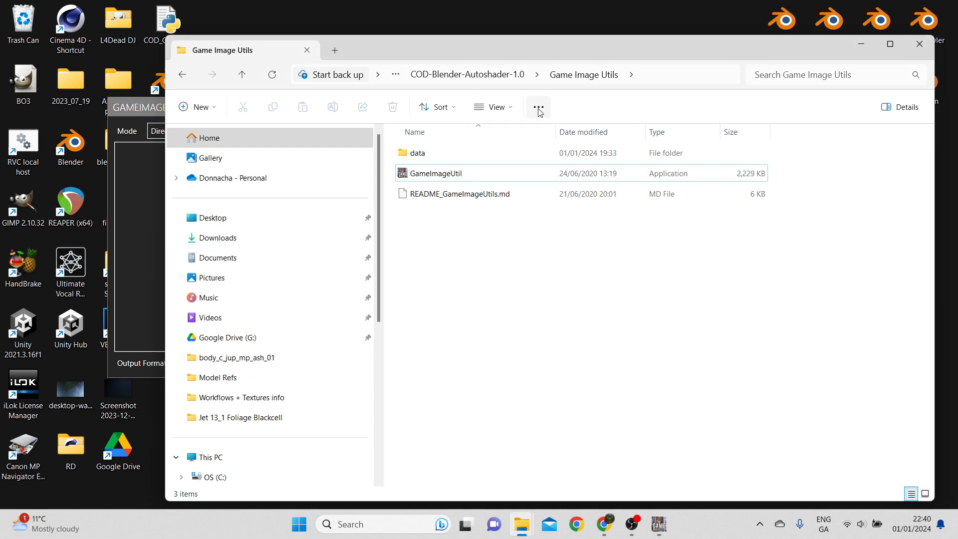
pyautogui.moveTo(444, 49); pyautogui.dragTo(475, 46)
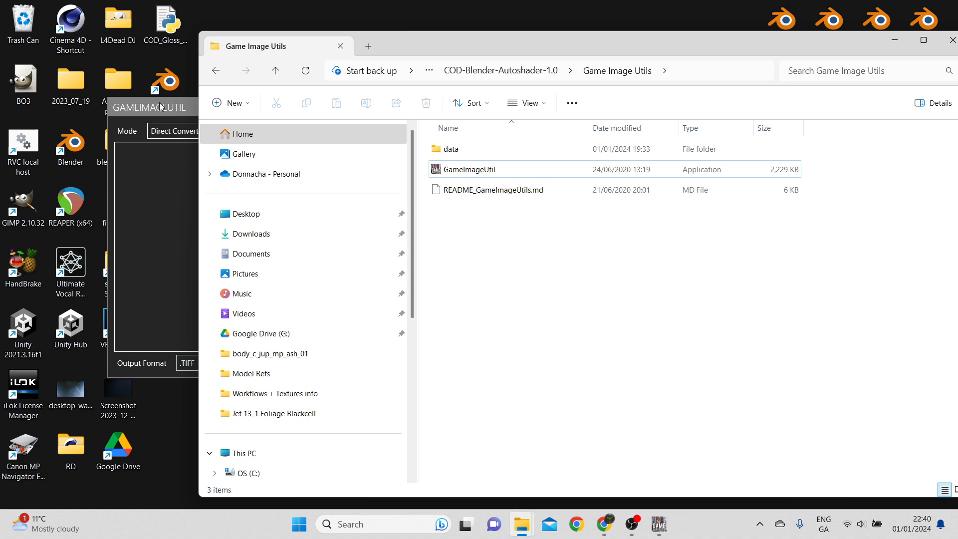
pyautogui.moveTo(156, 109); pyautogui.dragTo(367, 108)
pyautogui.doubleClick(166, 205)
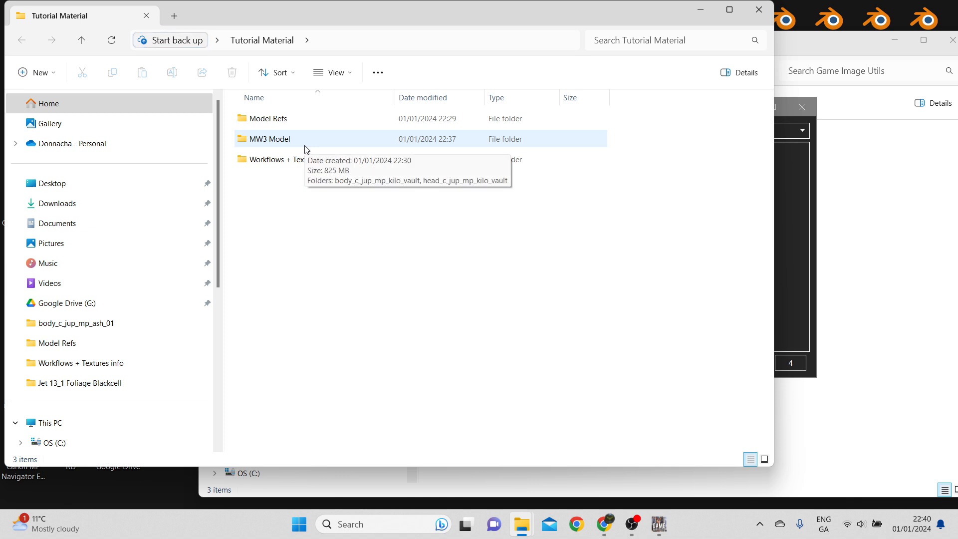
pyautogui.doubleClick(304, 148)
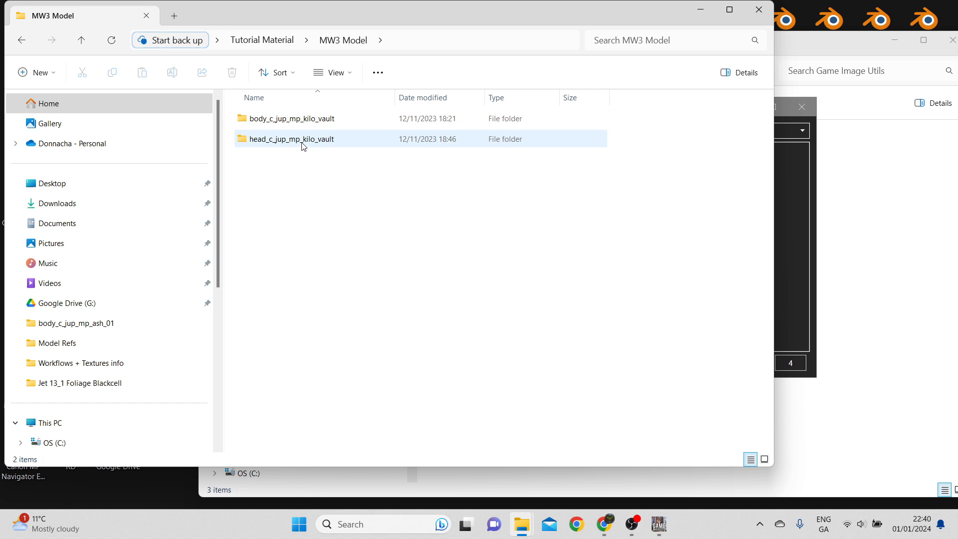
pyautogui.doubleClick(306, 140)
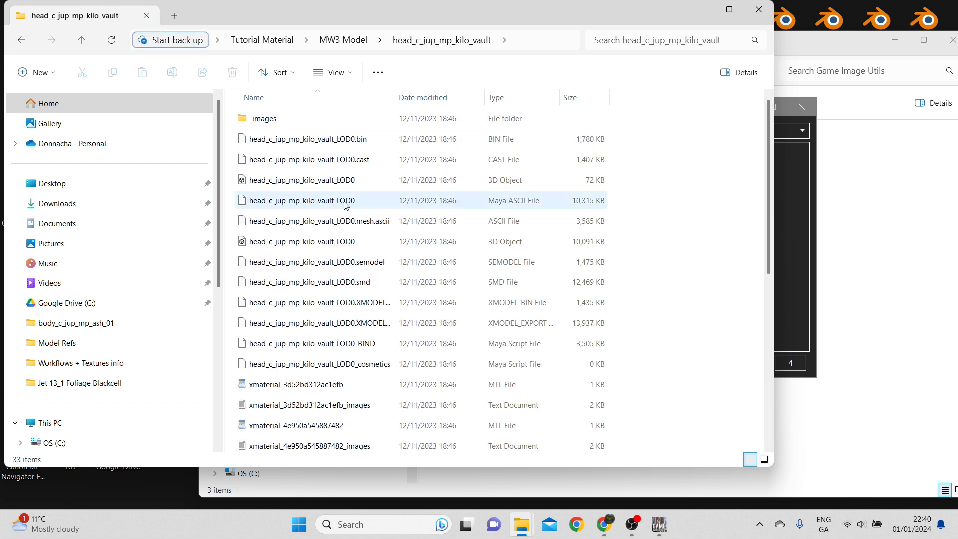
# Step: Examine the exported head model files and the image list in xmaterial_3d52bd312ac1efb_images, closing the text file again
pyautogui.scroll(-5, 528, 191)
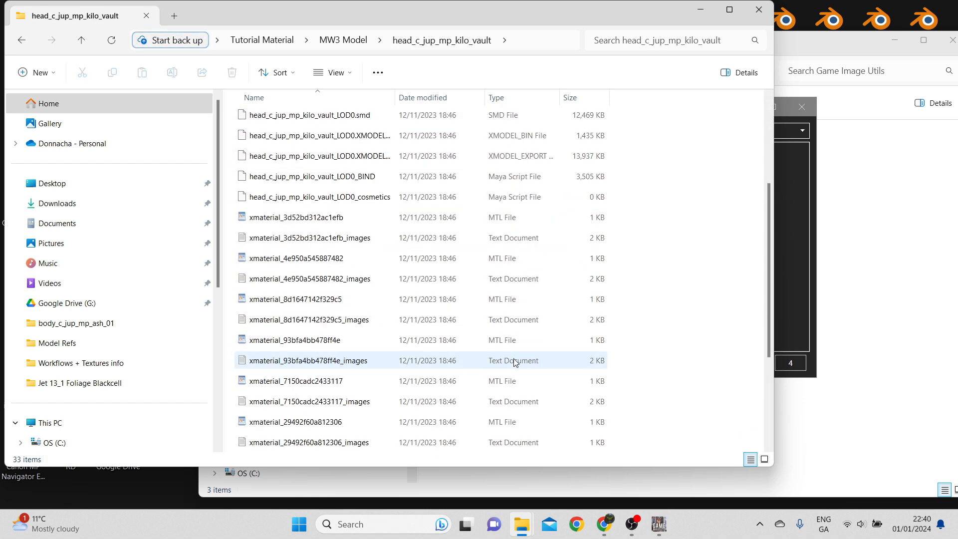
pyautogui.scroll(3, 328, 262)
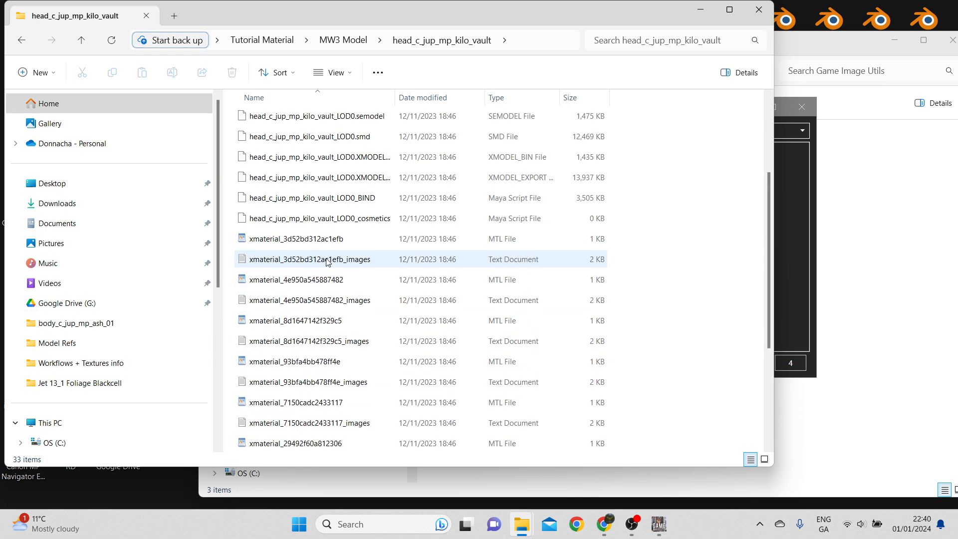
pyautogui.doubleClick(321, 267)
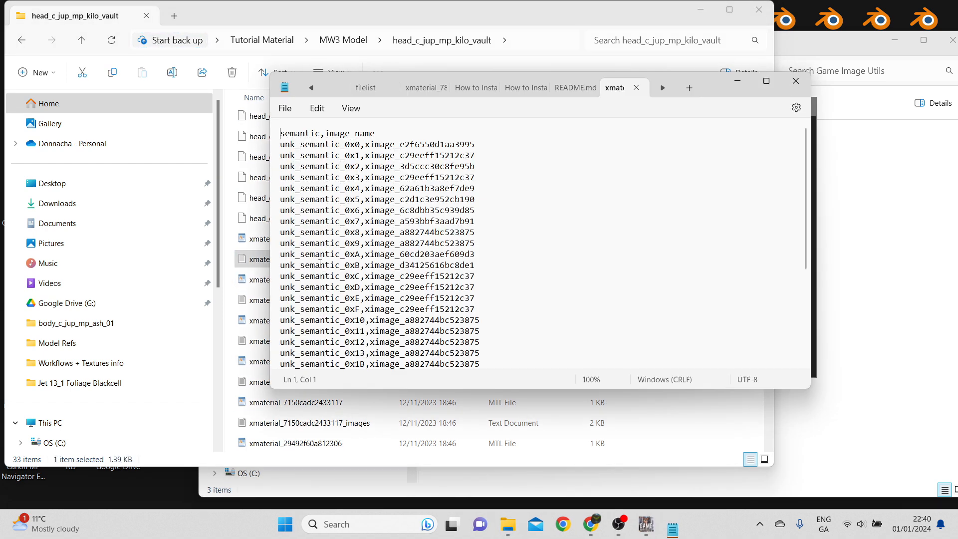
pyautogui.click(797, 82)
pyautogui.scroll(3, 499, 200)
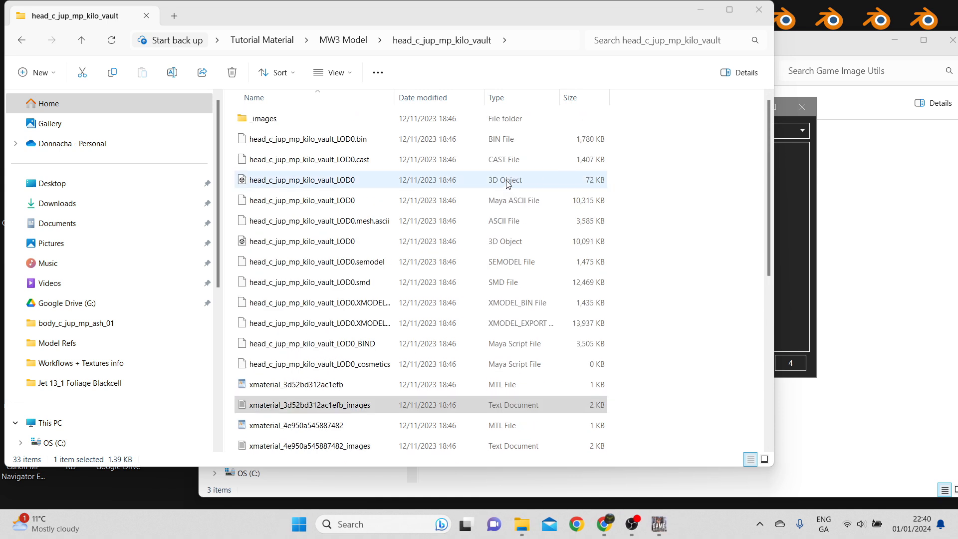
# Step: Open the head model's _images folder and look through the contents of its material subfolders with a * search
pyautogui.doubleClick(315, 119)
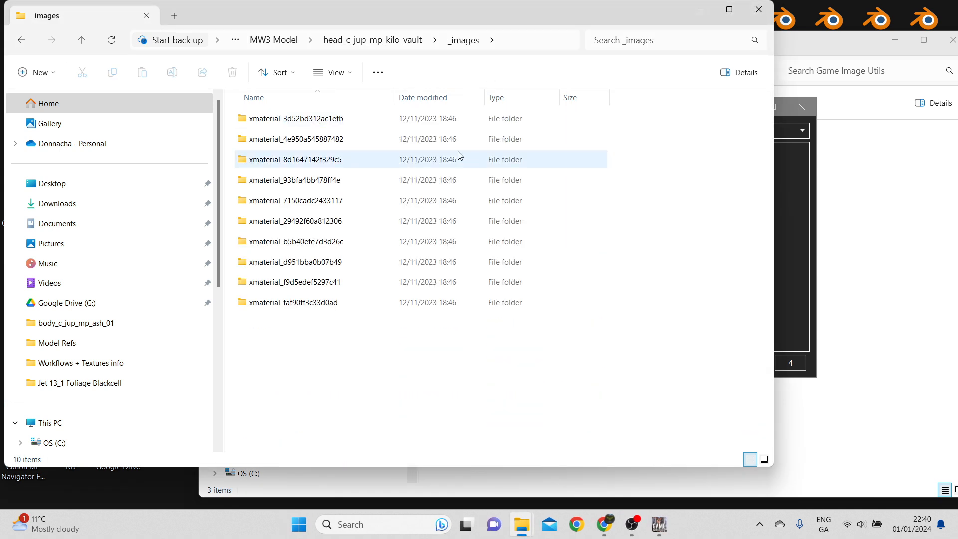
pyautogui.click(692, 45)
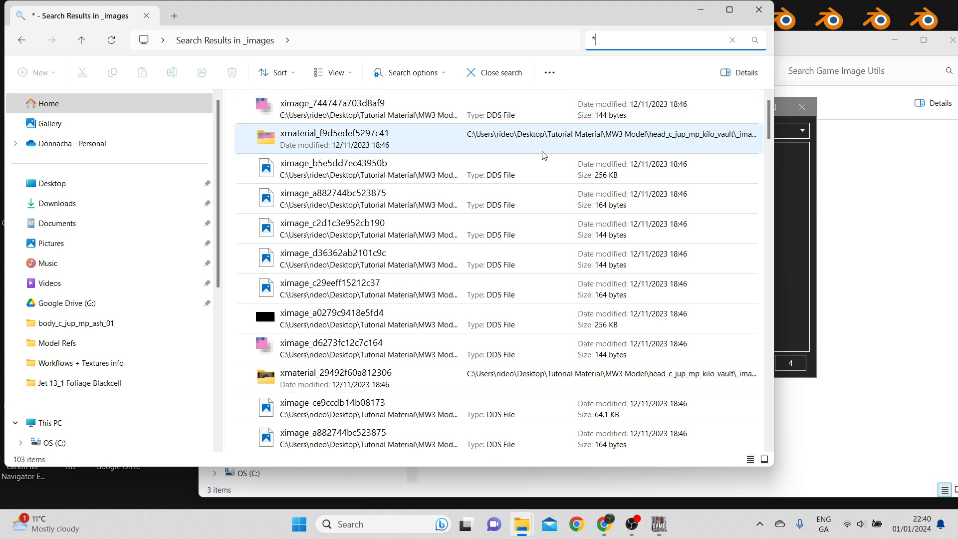
pyautogui.scroll(-5, 460, 224)
pyautogui.scroll(5, 460, 224)
pyautogui.press('BackSpace')
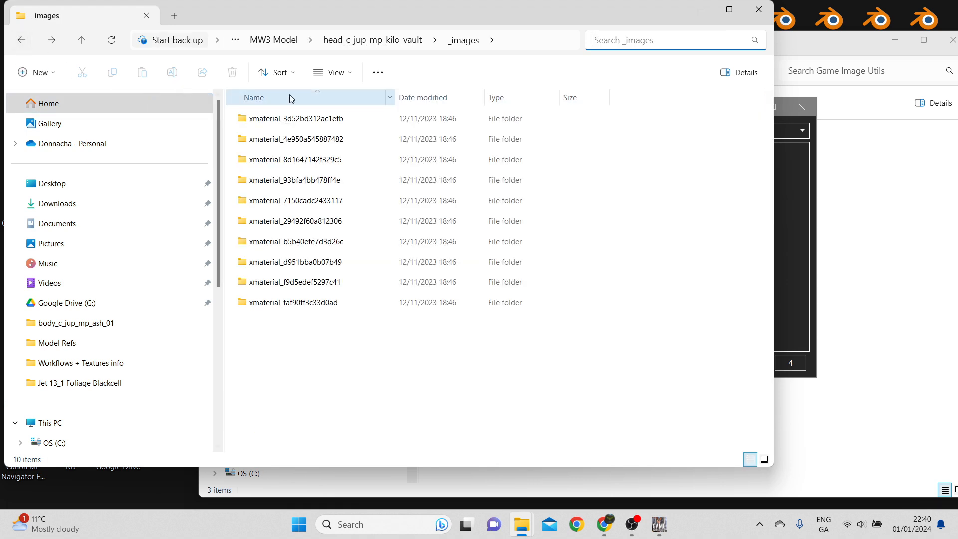
pyautogui.doubleClick(341, 118)
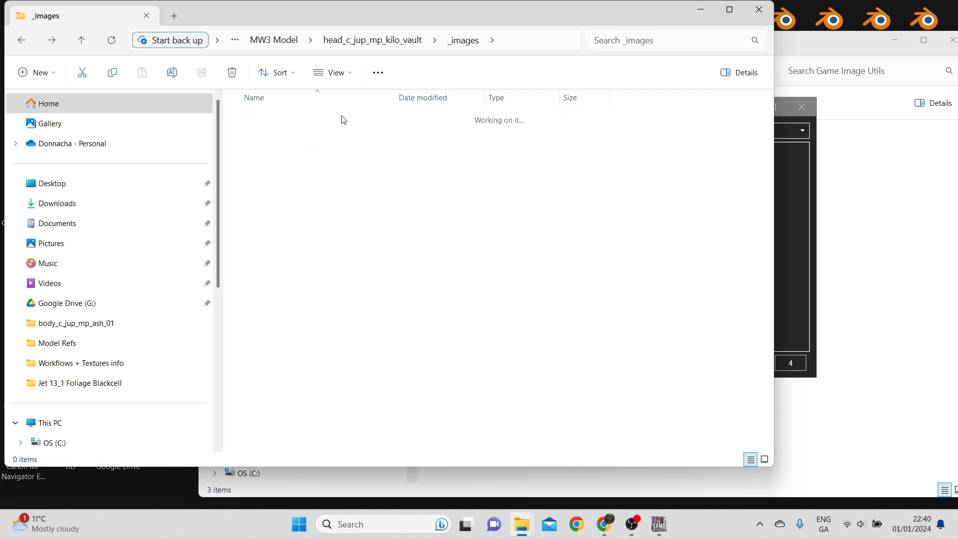
pyautogui.click(22, 42)
# Step: Search the head model's _images folder for * and sort the results by name in ascending order
pyautogui.click(664, 39)
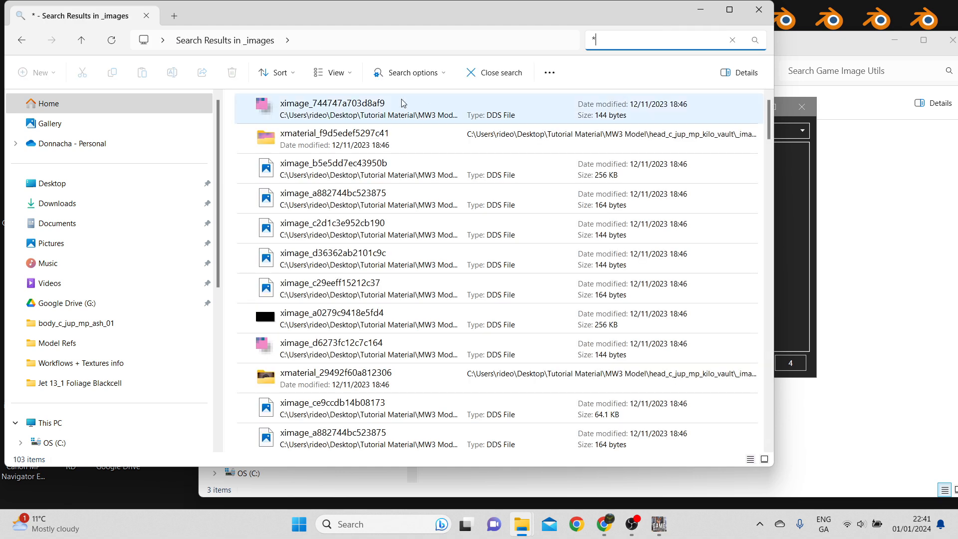
pyautogui.click(278, 73)
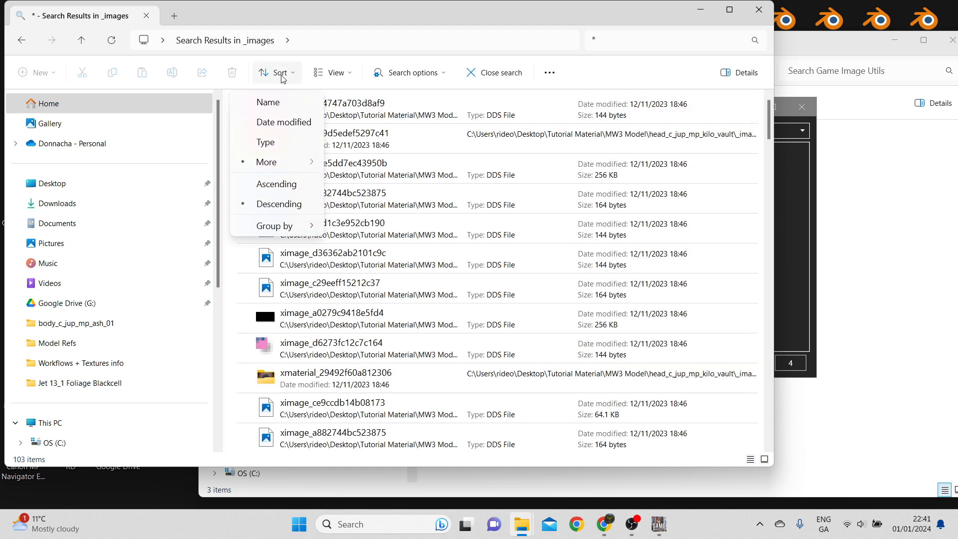
pyautogui.click(270, 122)
pyautogui.scroll(-8, 330, 210)
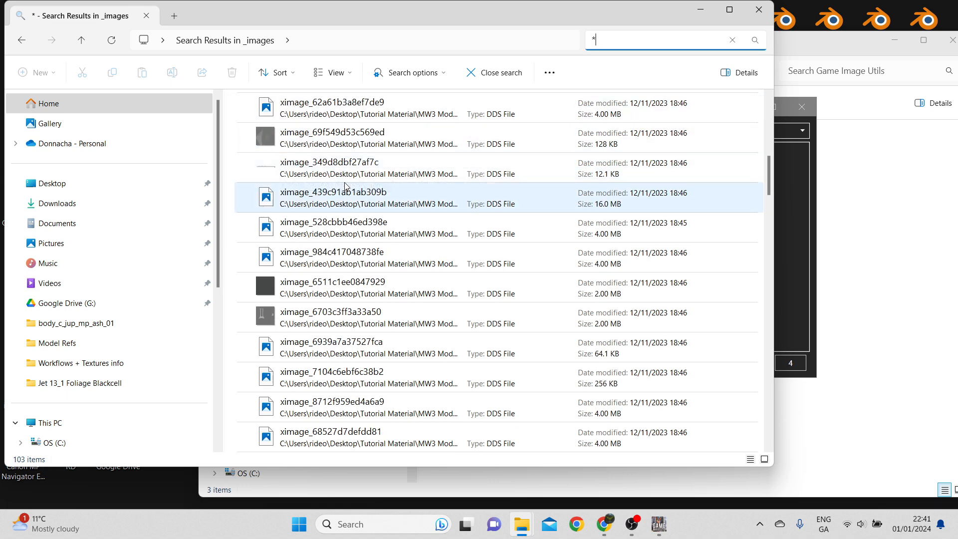
pyautogui.scroll(-10, 346, 223)
pyautogui.scroll(5, 329, 239)
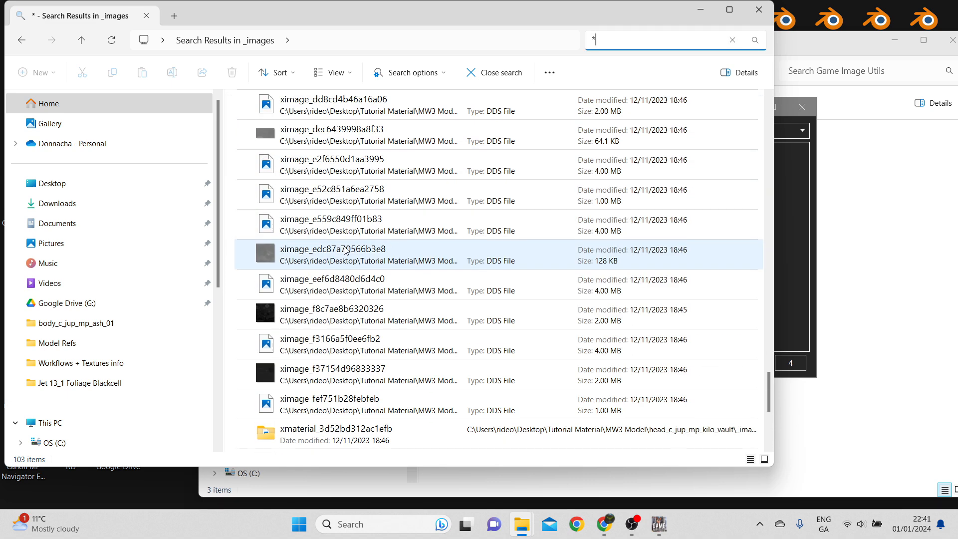
pyautogui.click(278, 75)
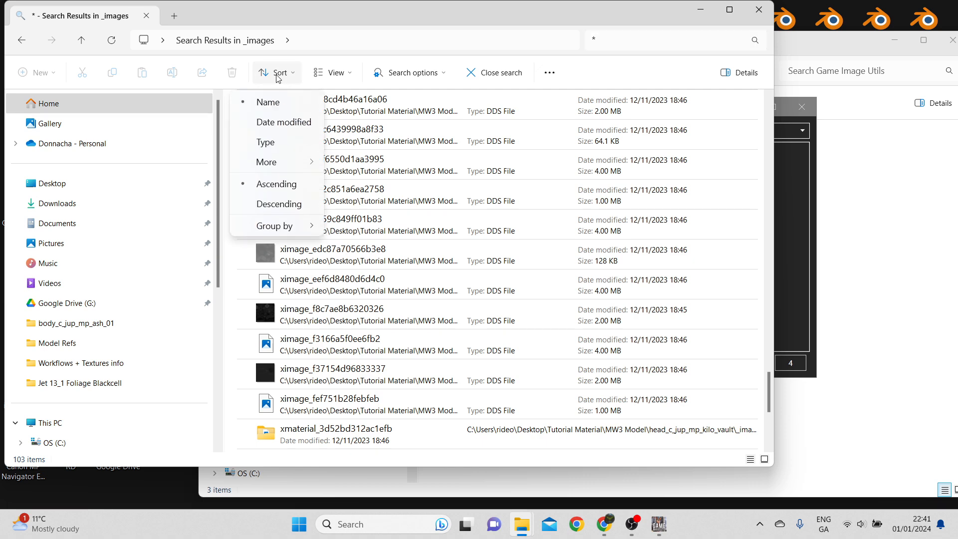
pyautogui.click(277, 75)
# Step: Move all DDS images from the search results directly into the head model's _images folder
pyautogui.click(369, 405)
pyautogui.scroll(10, 397, 200)
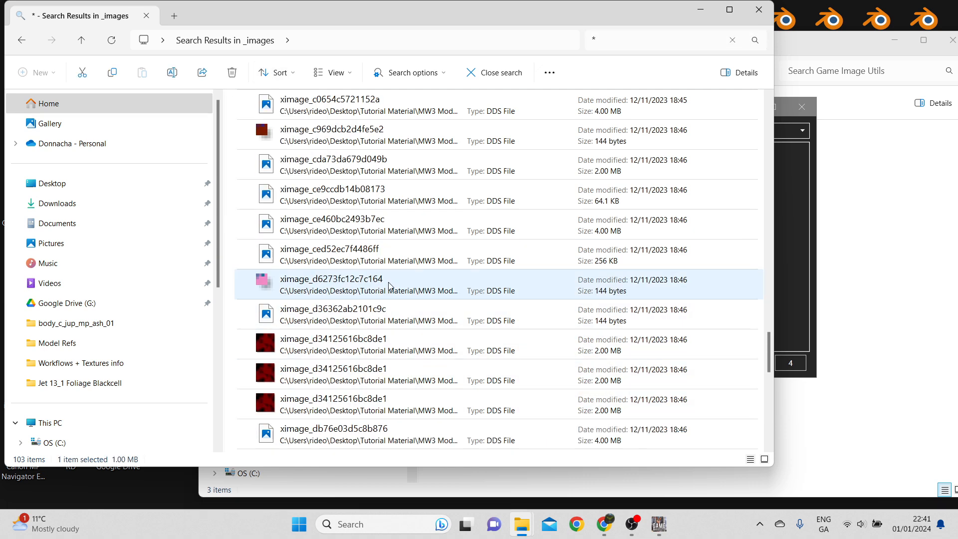
pyautogui.scroll(10, 397, 193)
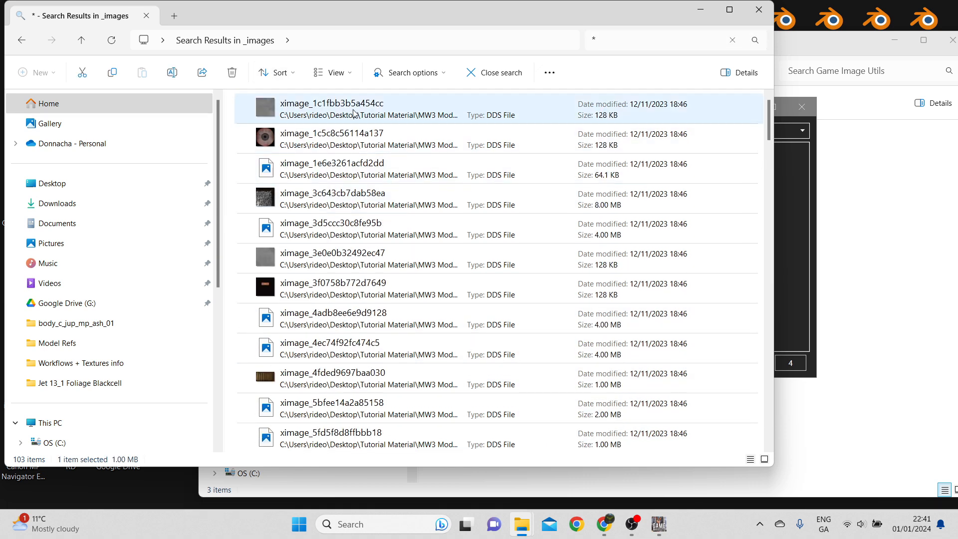
pyautogui.keyDown('shift'); pyautogui.click(354, 113); pyautogui.keyUp('shift')
pyautogui.hotkey('ctrl', 'x')
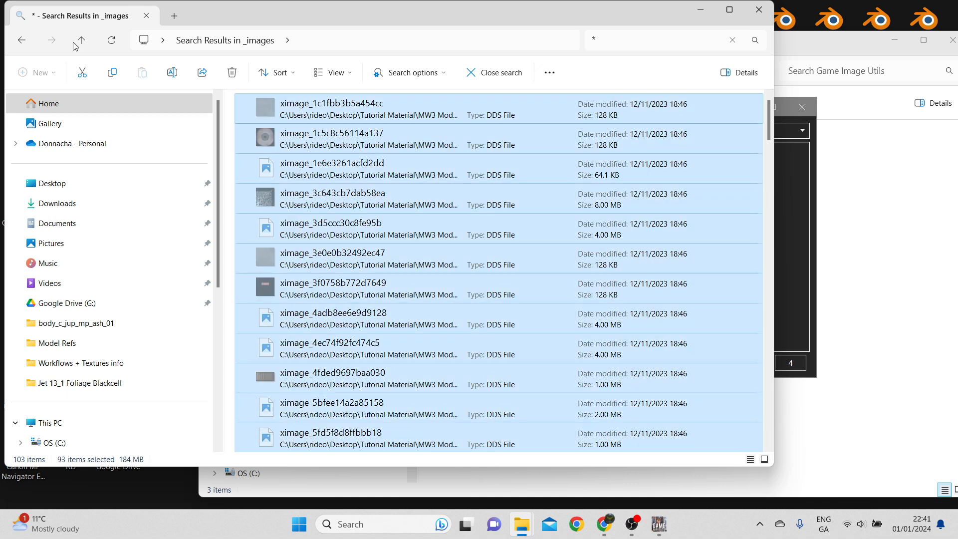
pyautogui.click(21, 42)
pyautogui.click(322, 378)
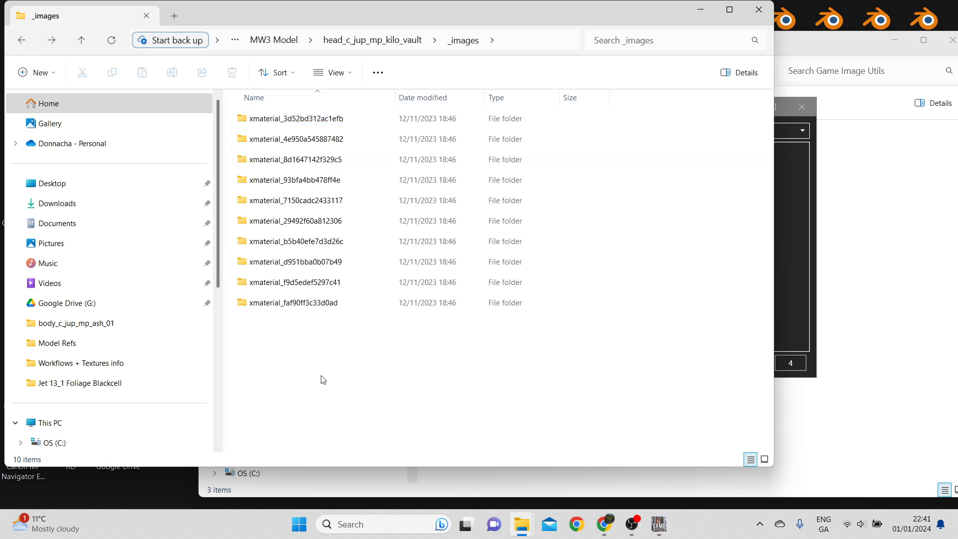
pyautogui.hotkey('ctrl', 'v')
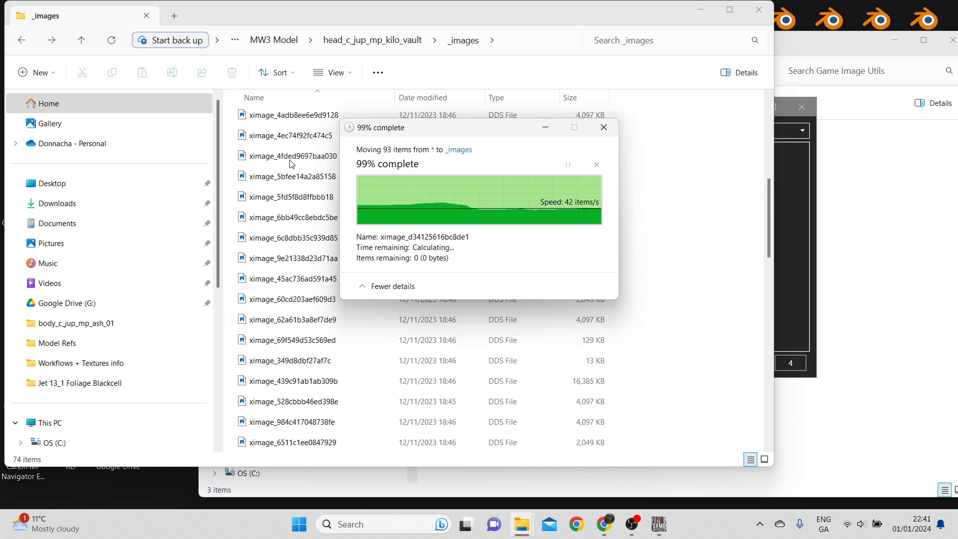
# Step: Delete all the xmaterial subfolders from the head model's _images folder
pyautogui.click(272, 305)
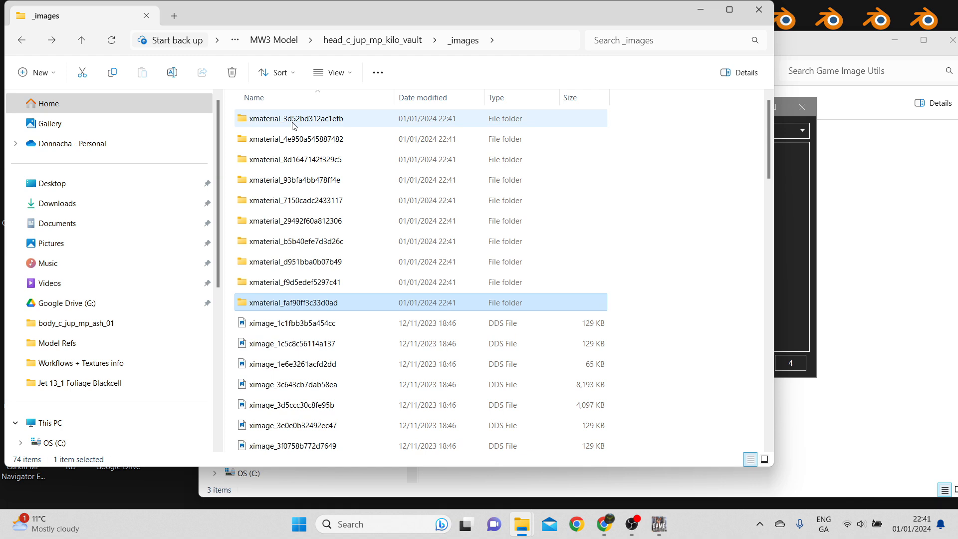
pyautogui.keyDown('shift'); pyautogui.click(293, 118); pyautogui.keyUp('shift')
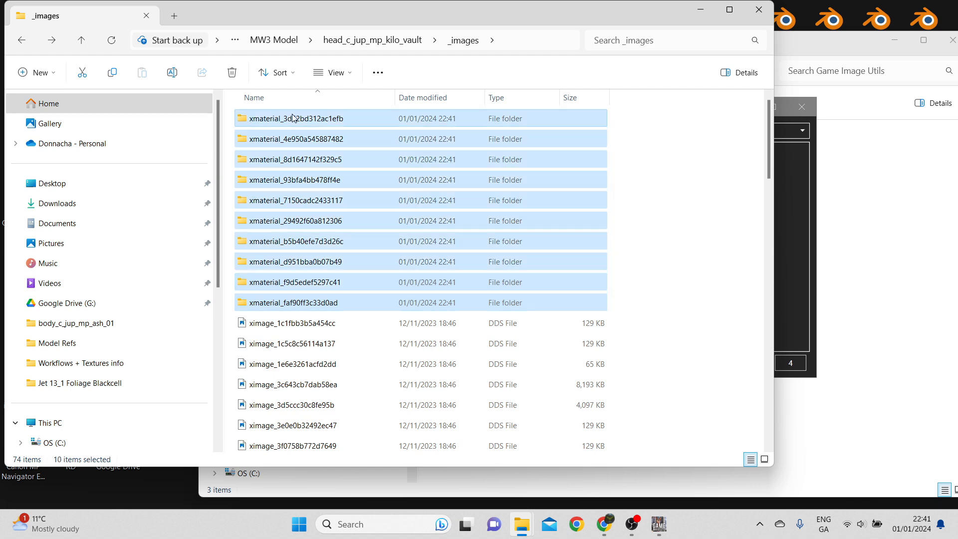
pyautogui.press('Delete')
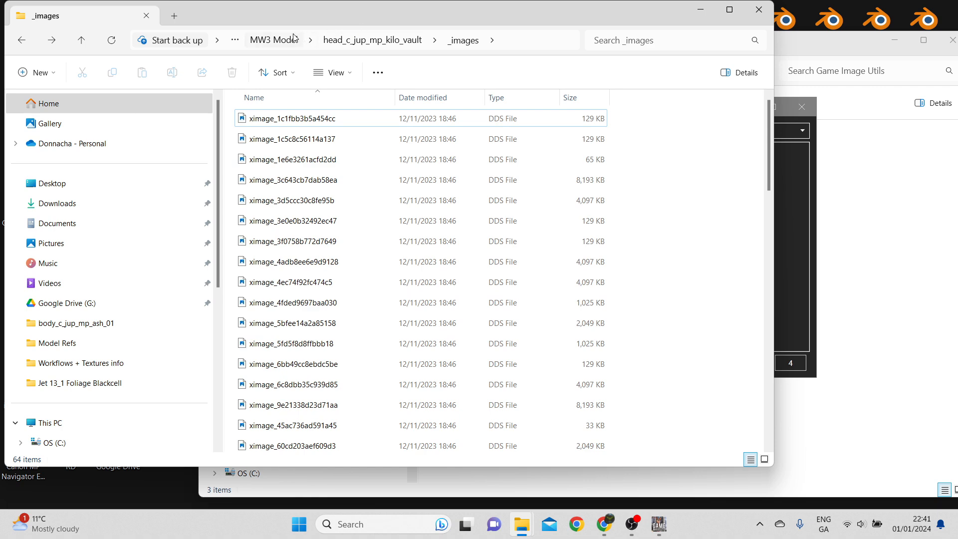
# Step: Open the _images folder of body_c_jup_mp_kilo_vault and search it for *
pyautogui.click(278, 40)
pyautogui.doubleClick(283, 119)
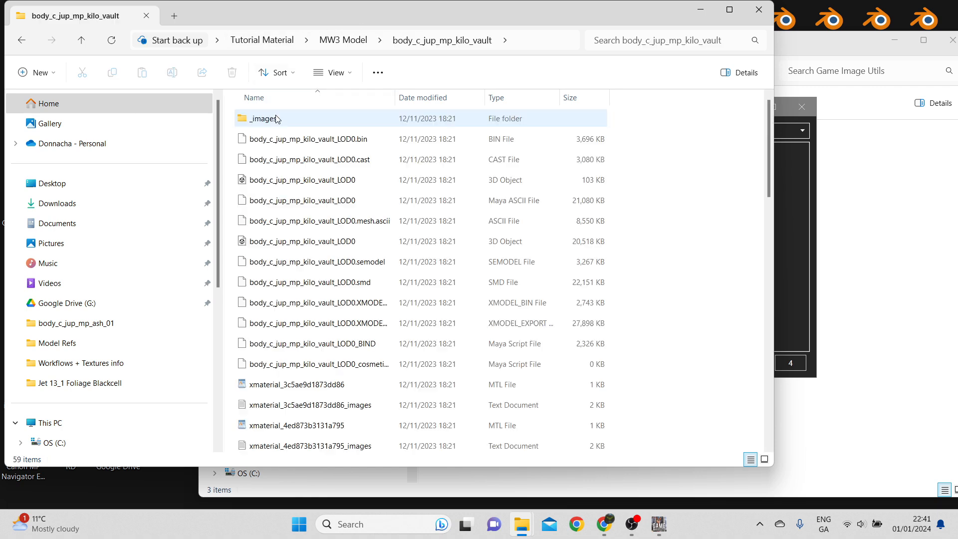
pyautogui.doubleClick(283, 119)
pyautogui.click(669, 36)
pyautogui.write('*')
# Step: Move all DDS images from the search results directly into the _images folder of body_c_jup_mp_kilo_vault
pyautogui.click(411, 116)
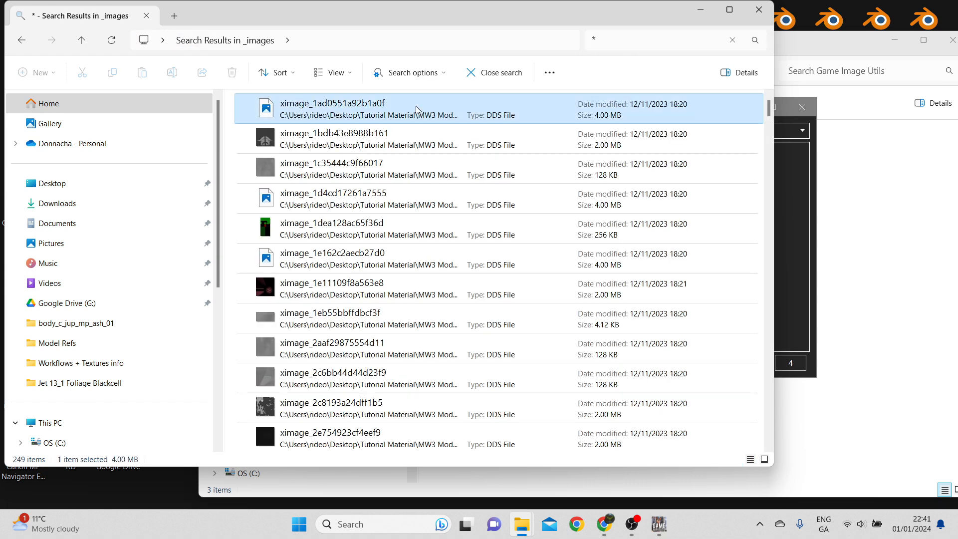
pyautogui.scroll(-20, 394, 255)
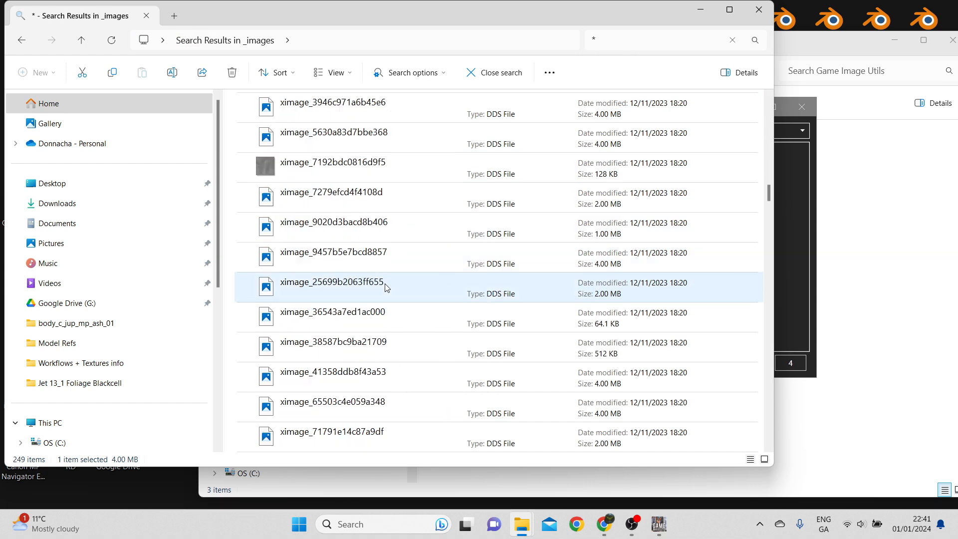
pyautogui.scroll(-20, 383, 298)
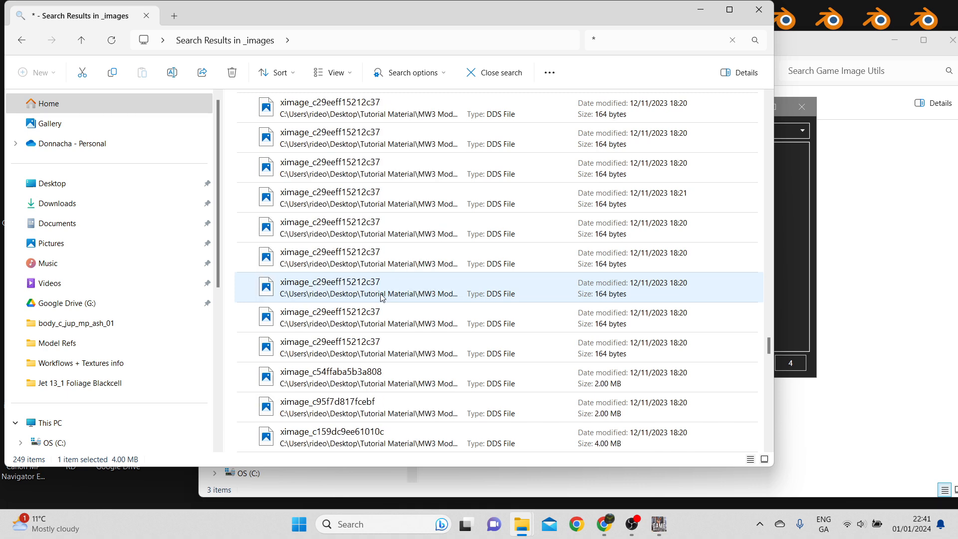
pyautogui.scroll(6, 383, 298)
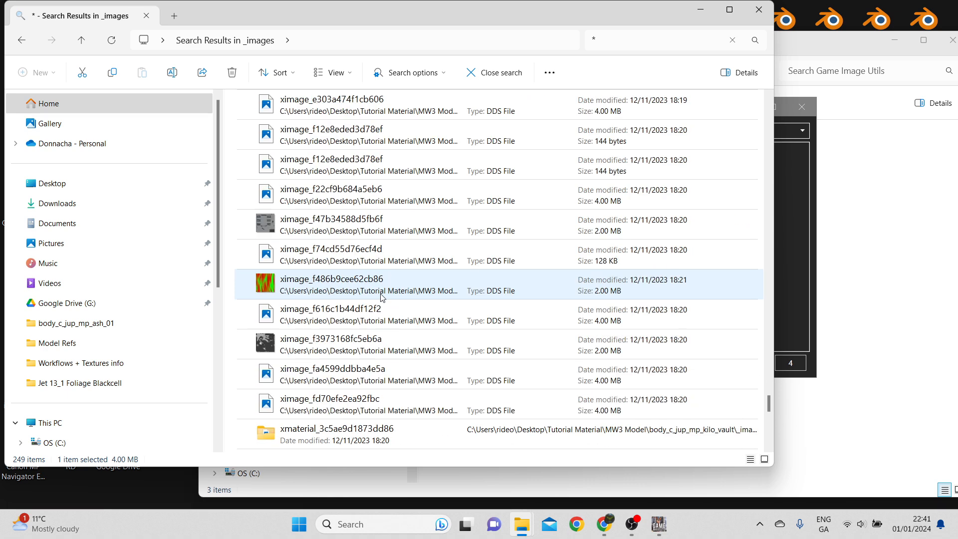
pyautogui.keyDown('shift'); pyautogui.click(311, 403); pyautogui.keyUp('shift')
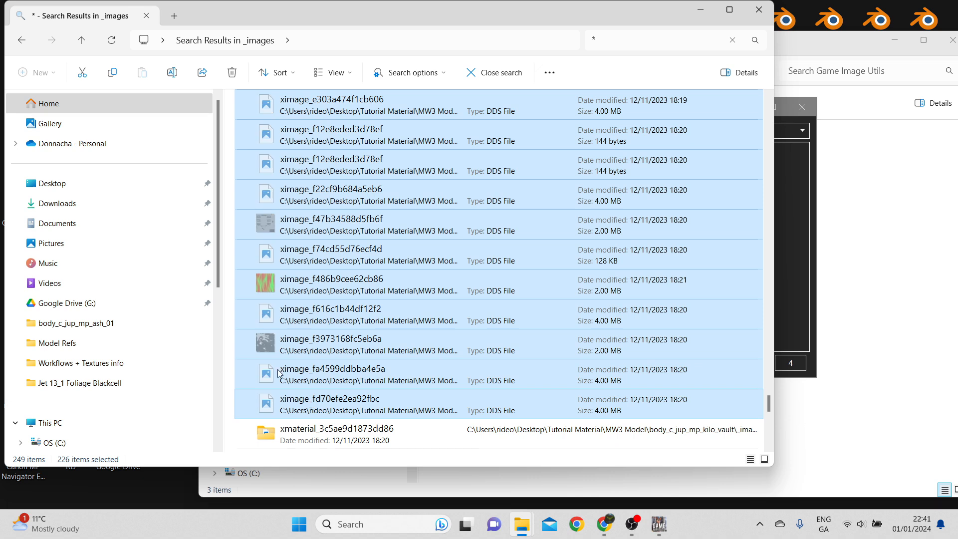
pyautogui.click(21, 41)
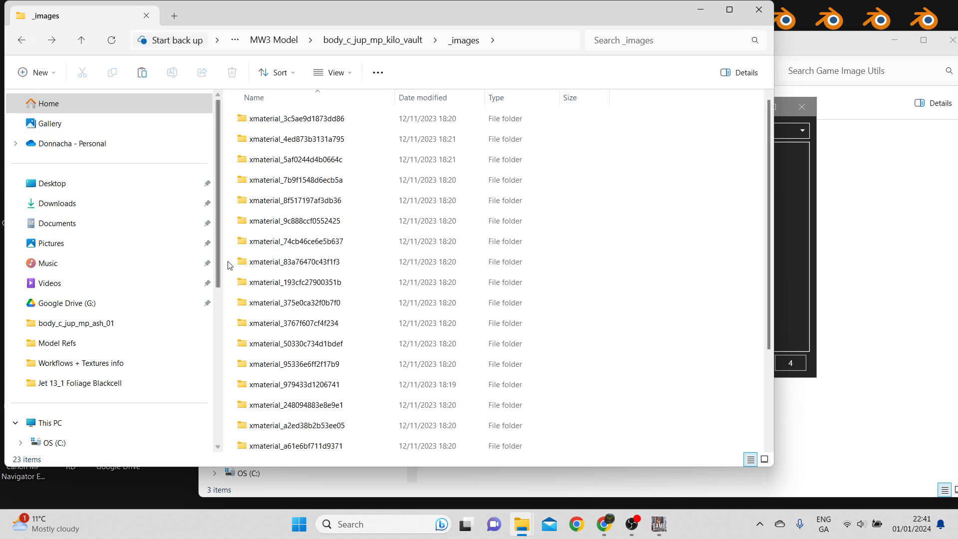
pyautogui.hotkey('ctrl', 'v')
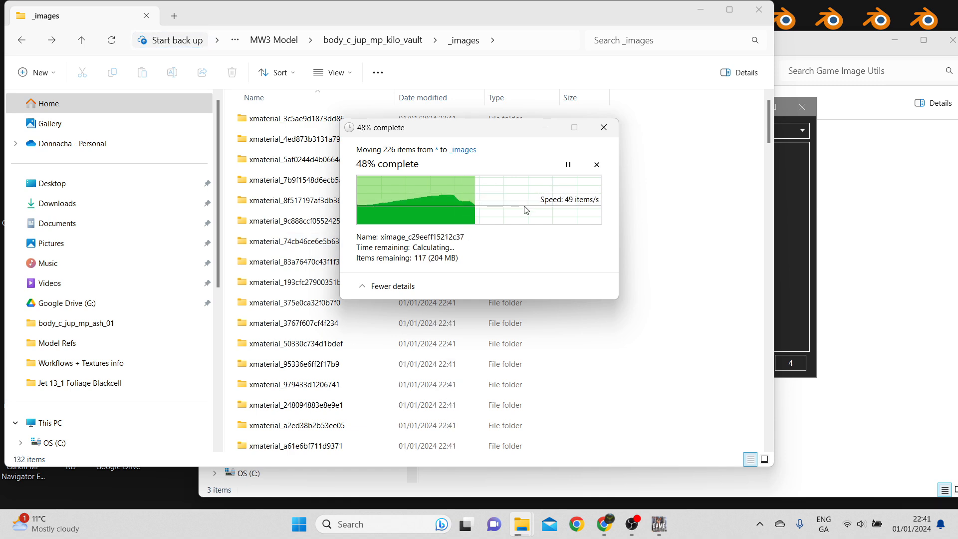
pyautogui.click(451, 195)
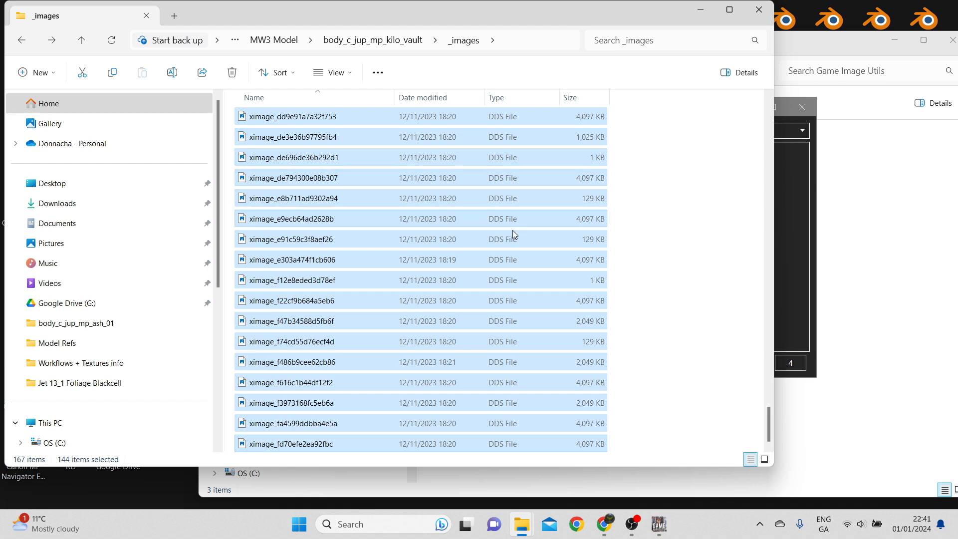
# Step: Delete all the xmaterial subfolders from the body model's _images folder
pyautogui.moveTo(769, 415); pyautogui.dragTo(770, 108)
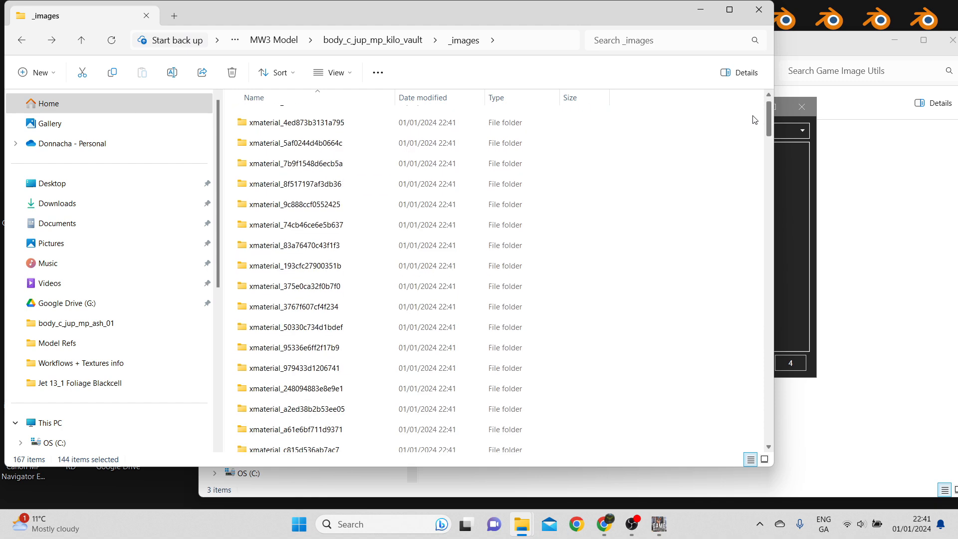
pyautogui.click(358, 146)
pyautogui.click(343, 125)
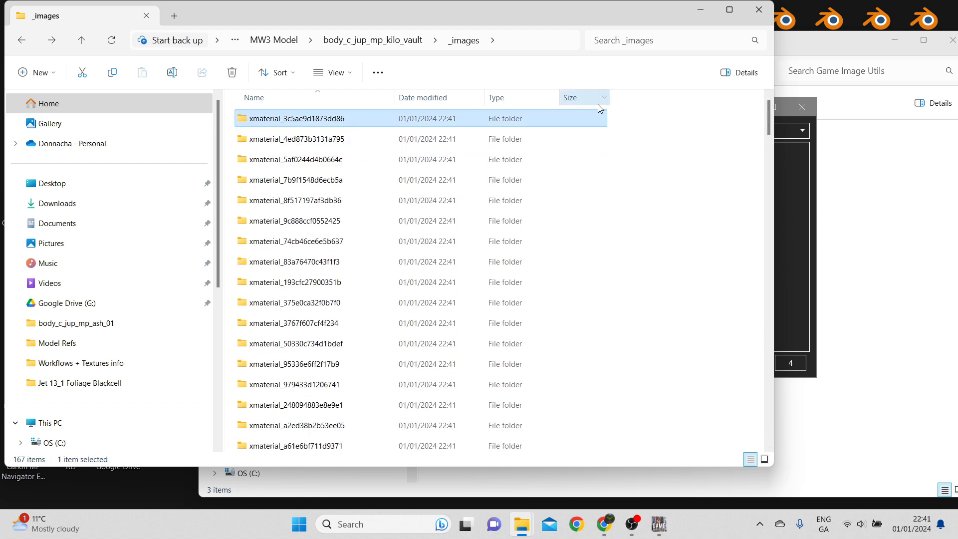
pyautogui.moveTo(765, 117); pyautogui.dragTo(767, 148)
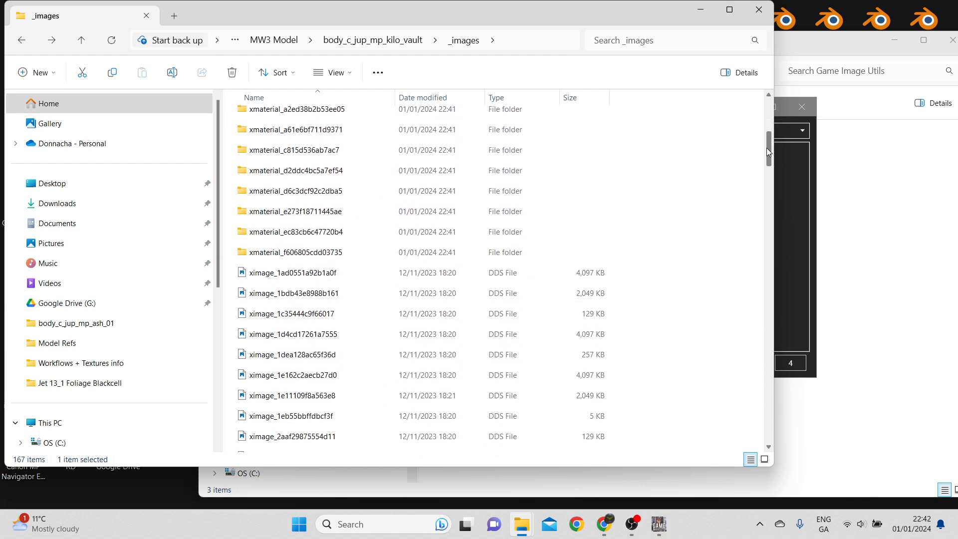
pyautogui.keyDown('shift'); pyautogui.click(387, 252); pyautogui.keyUp('shift')
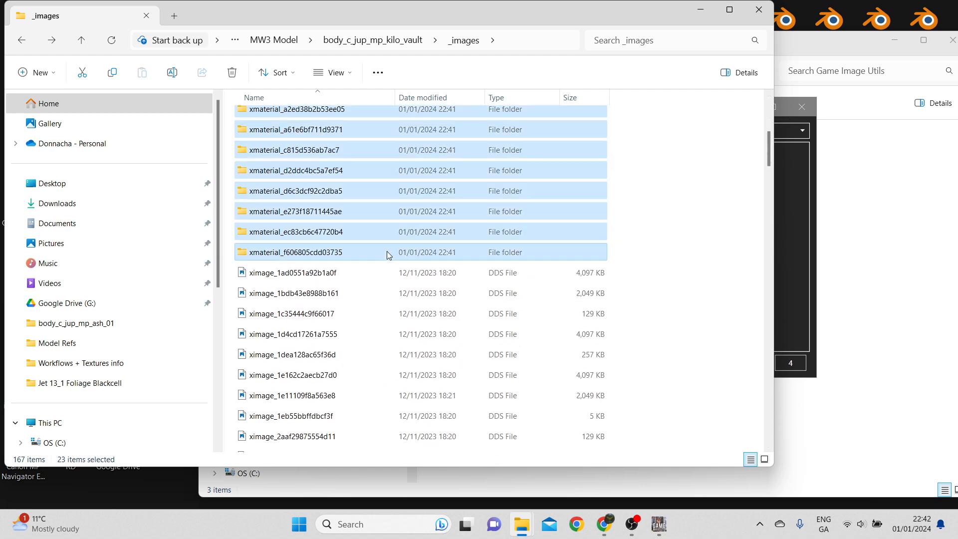
pyautogui.press('Delete')
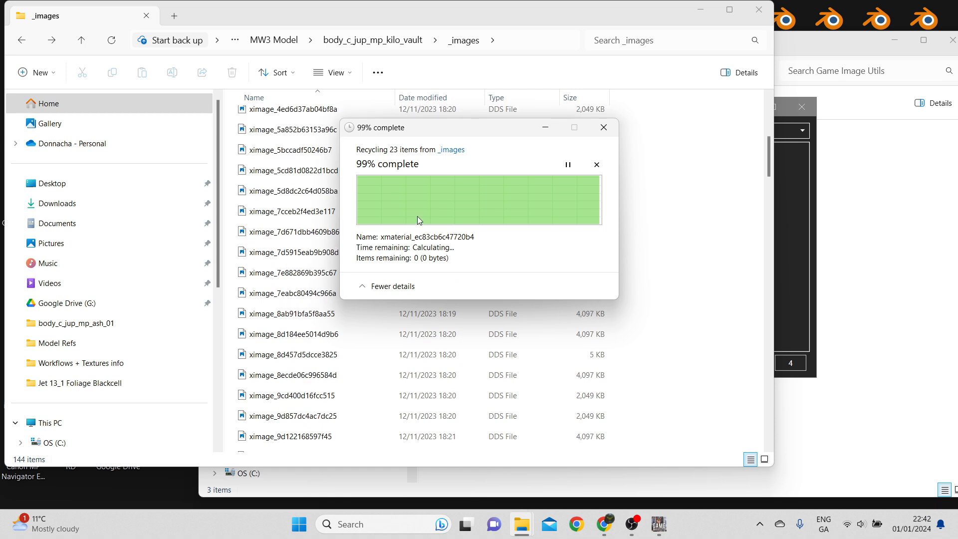
pyautogui.scroll(5, 330, 189)
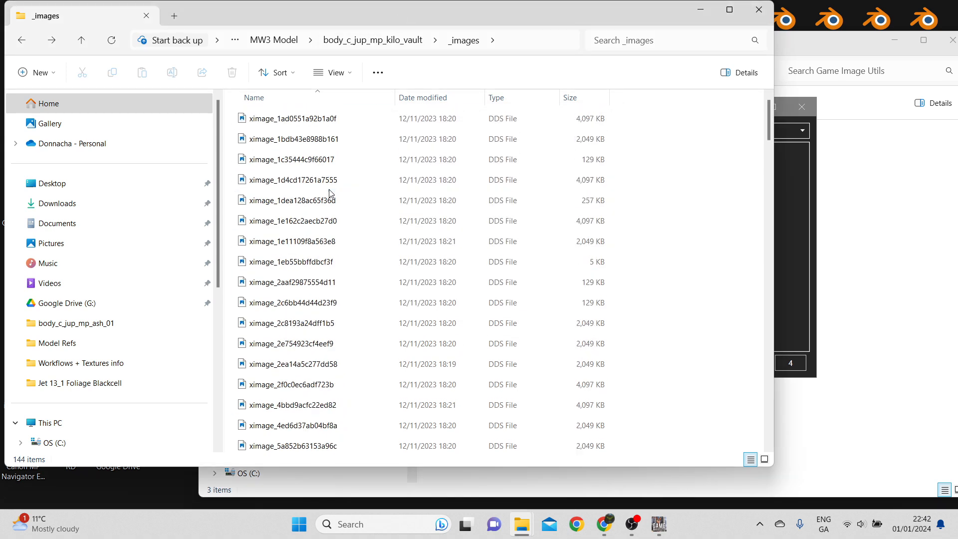
pyautogui.click(280, 119)
pyautogui.scroll(-5, 274, 319)
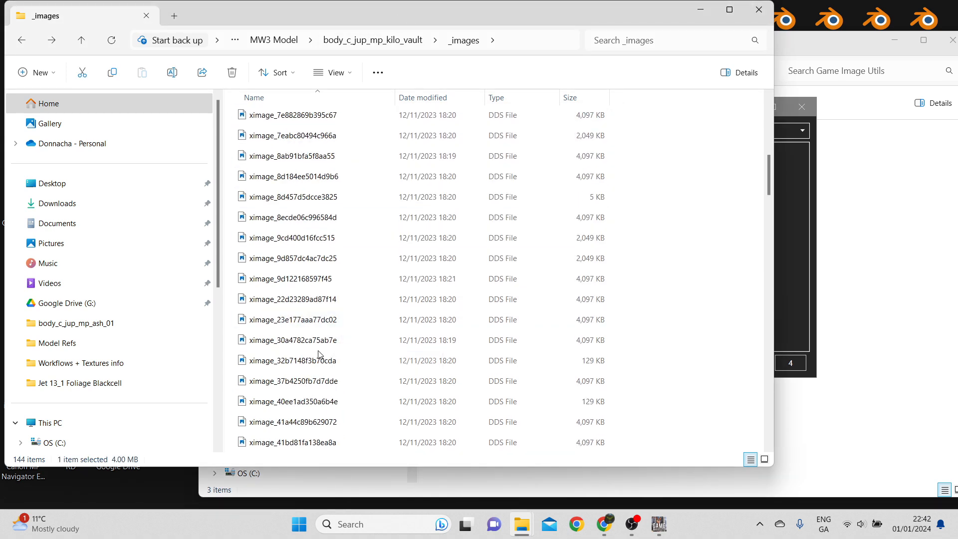
# Step: Go back to the MW3 Model folder and open the _images folder of head_c_jup_mp_kilo_vault
pyautogui.click(377, 40)
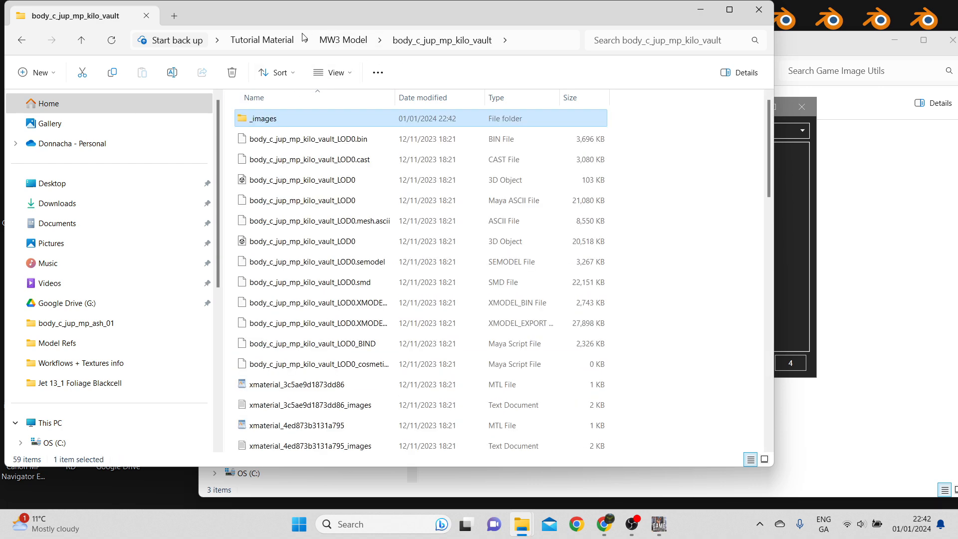
pyautogui.click(338, 32)
pyautogui.click(337, 16)
pyautogui.click(343, 40)
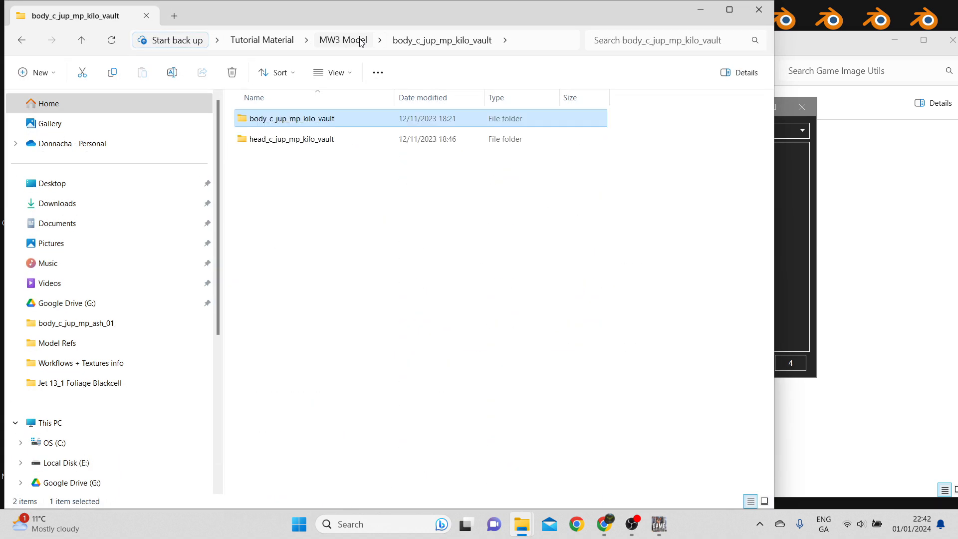
pyautogui.doubleClick(291, 140)
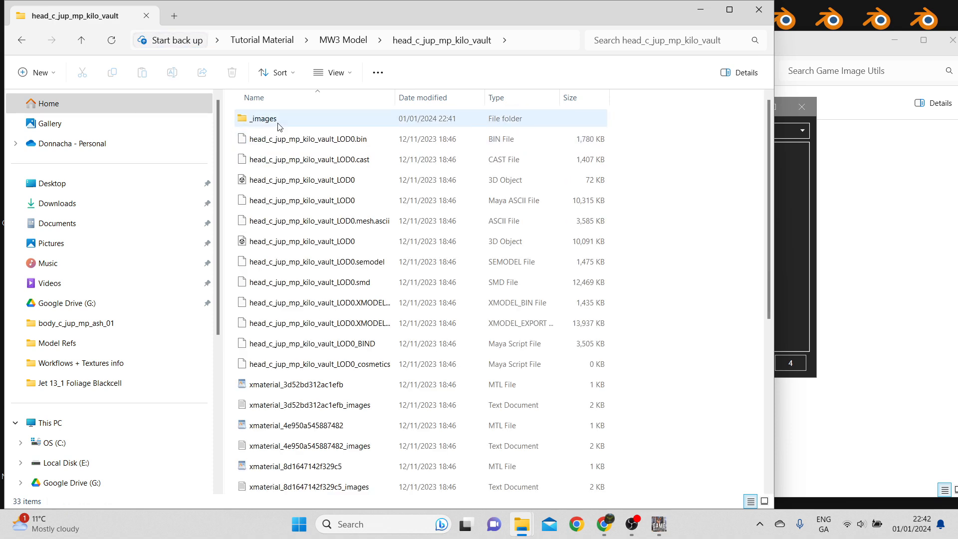
pyautogui.doubleClick(279, 119)
# Step: Select all the head model's DDS images and convert them to TIFF in GameImageUtil with Direct Convert (Global)
pyautogui.scroll(-5, 499, 300)
pyautogui.click(735, 445)
pyautogui.keyDown('shift'); pyautogui.click(735, 445); pyautogui.keyUp('shift')
pyautogui.moveTo(637, 13); pyautogui.dragTo(383, 41)
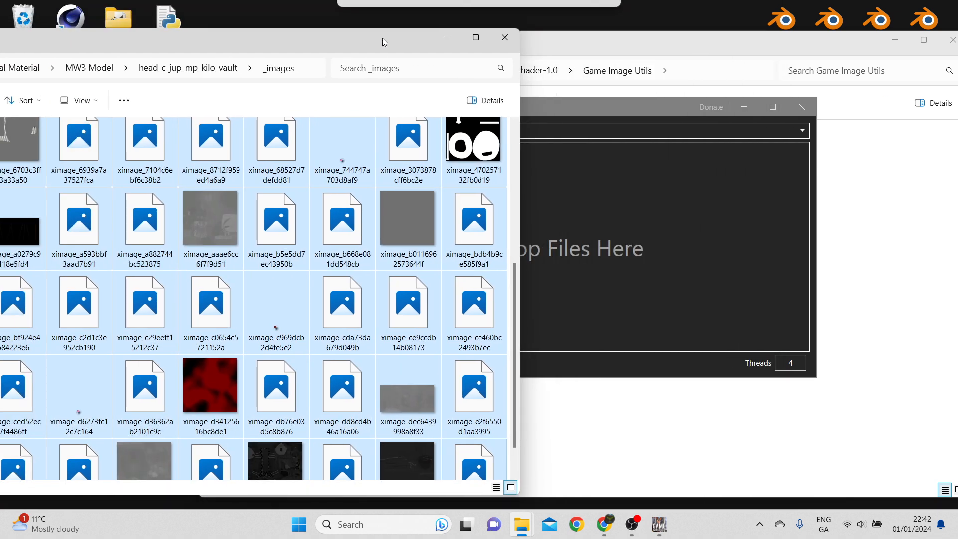
pyautogui.moveTo(565, 113); pyautogui.dragTo(756, 104)
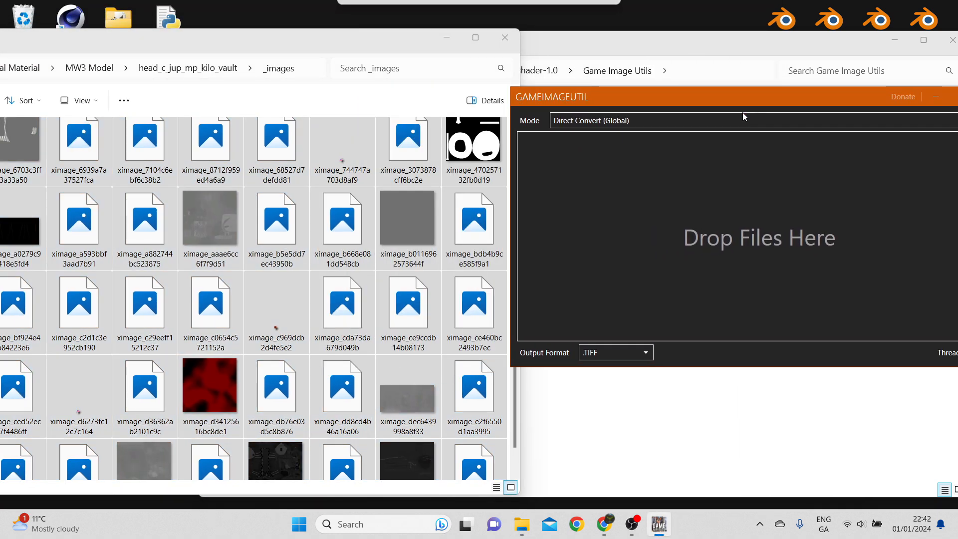
pyautogui.moveTo(315, 43); pyautogui.dragTo(381, 53)
pyautogui.moveTo(407, 231); pyautogui.dragTo(730, 225)
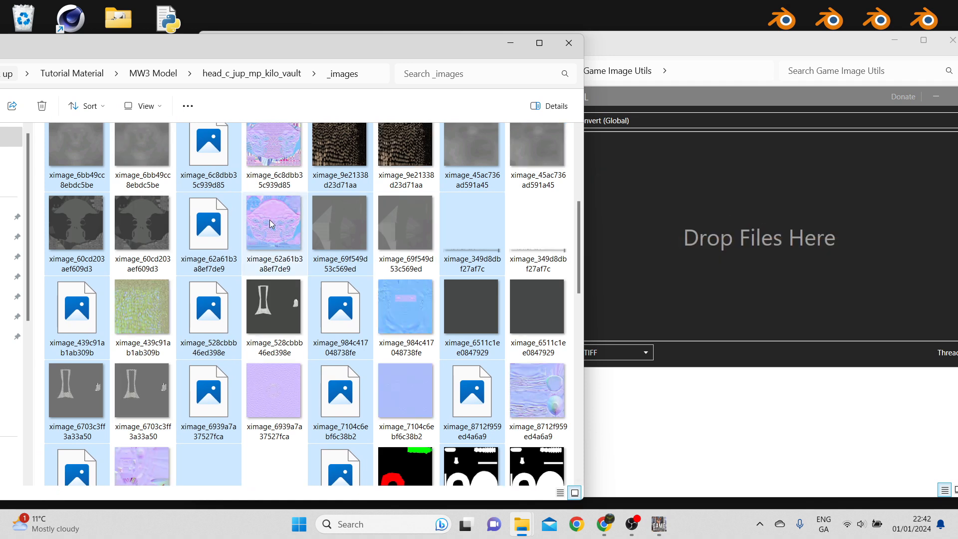
# Step: Delete the original DDS images from the head model's _images folder and look through the converted TIFF textures
pyautogui.rightClick(204, 218)
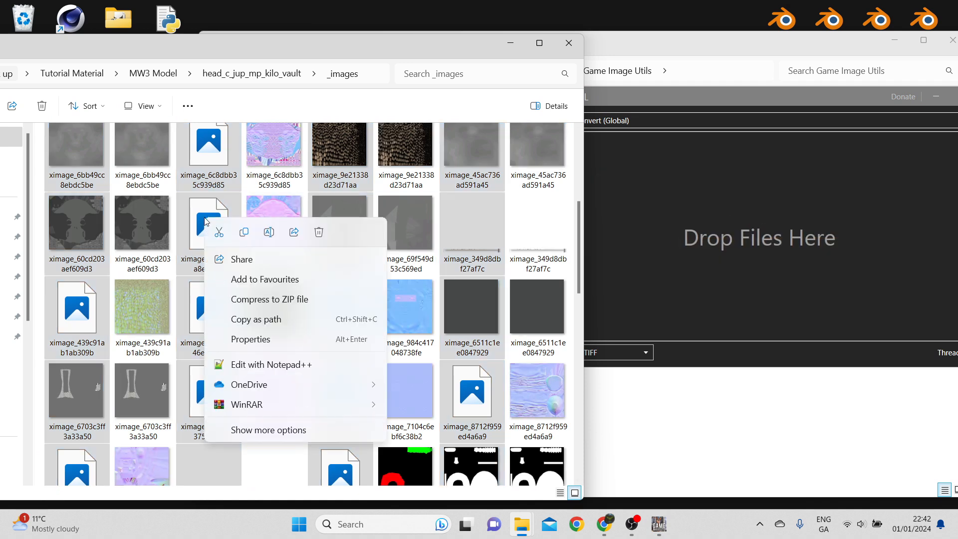
pyautogui.click(316, 233)
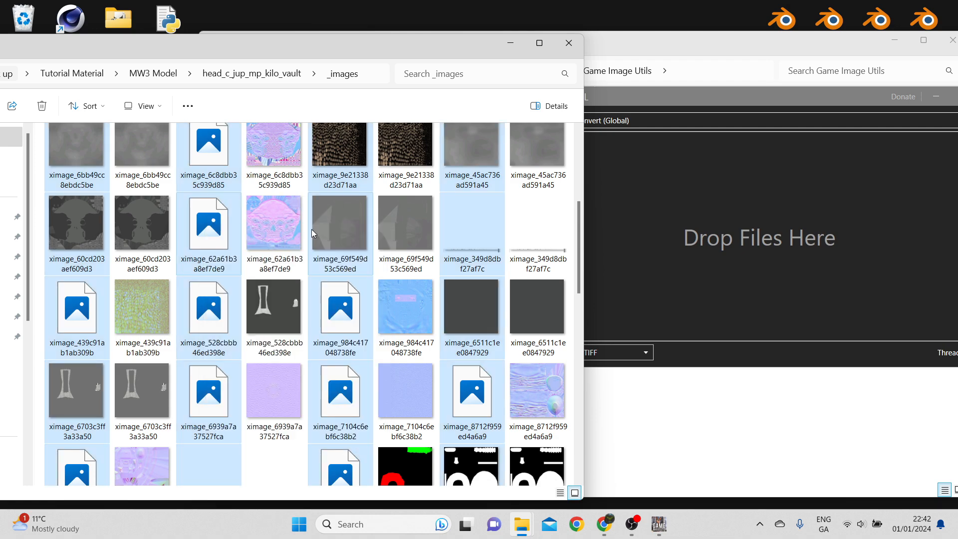
pyautogui.click(539, 43)
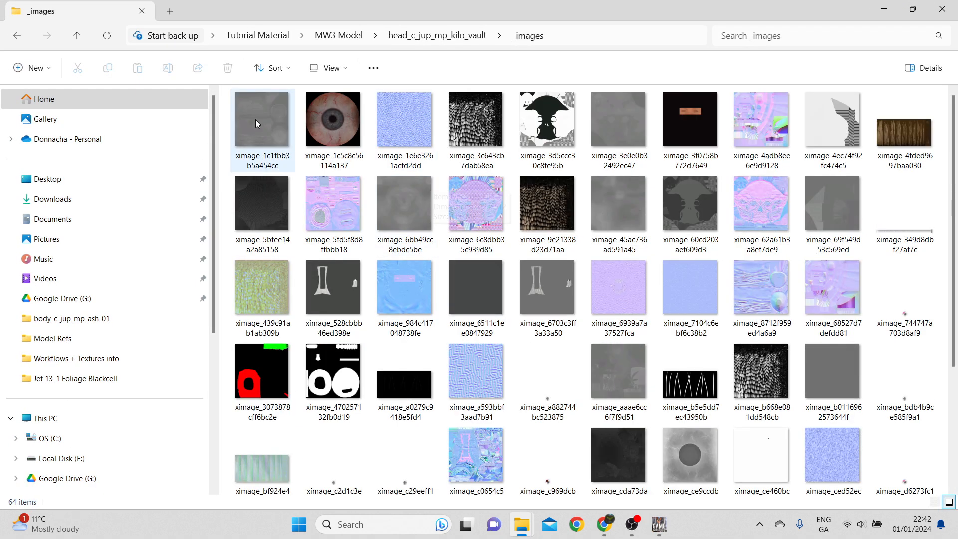
pyautogui.scroll(-3, 917, 240)
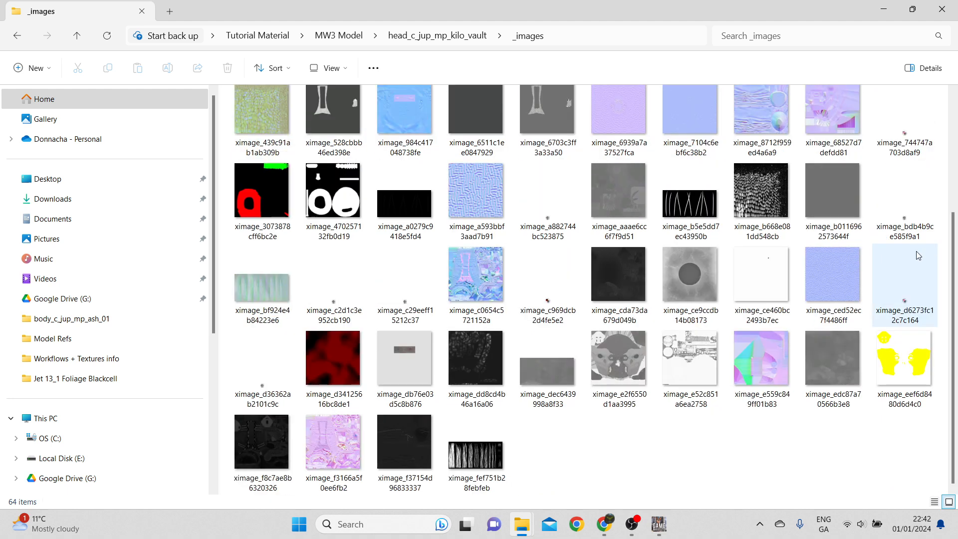
pyautogui.scroll(3, 414, 330)
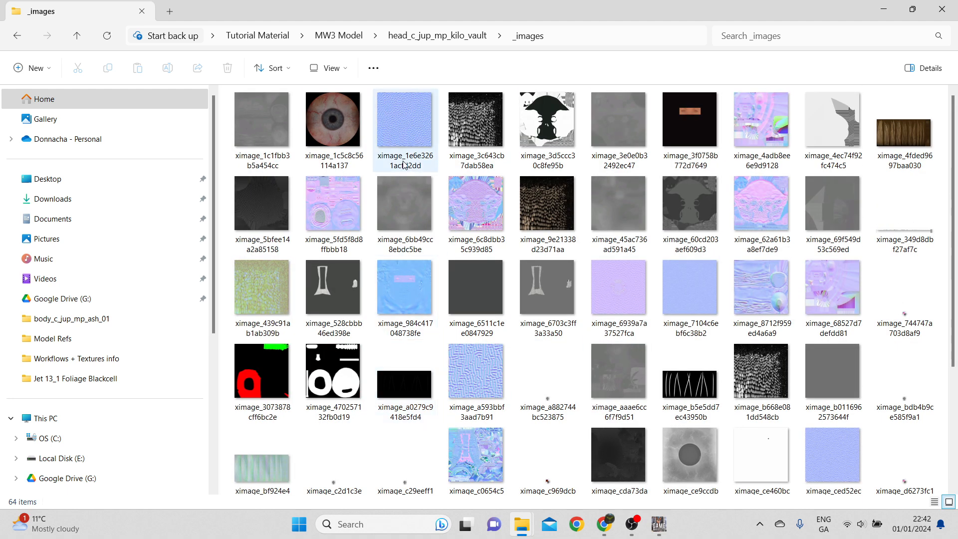
pyautogui.moveTo(404, 164)
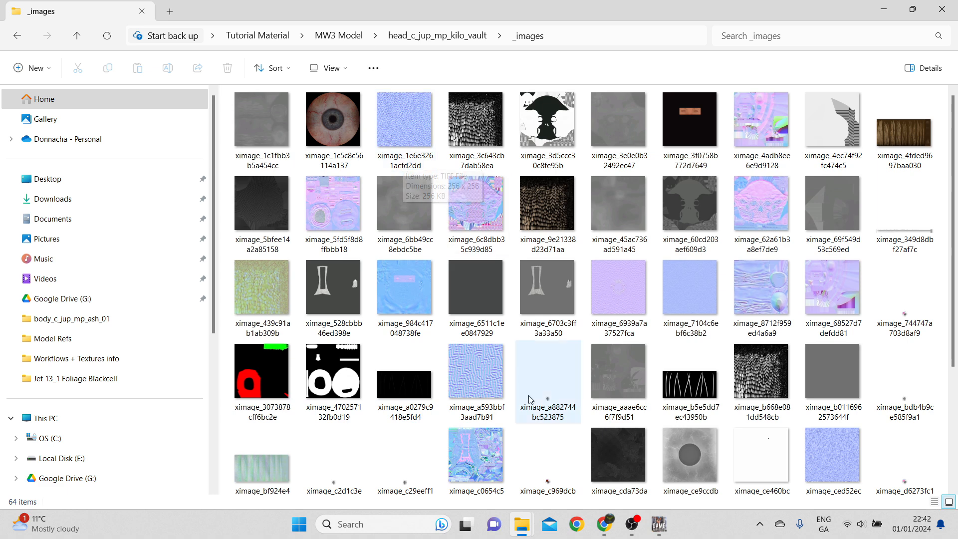
# Step: Open the Spec Vs Metalness image from the Workflows + Textures info folder in Paint, making Paint the default for JPEG files
pyautogui.moveTo(522, 524)
pyautogui.click(372, 478)
pyautogui.click(414, 139)
pyautogui.rightClick(436, 125)
pyautogui.click(410, 131)
pyautogui.rightClick(411, 131)
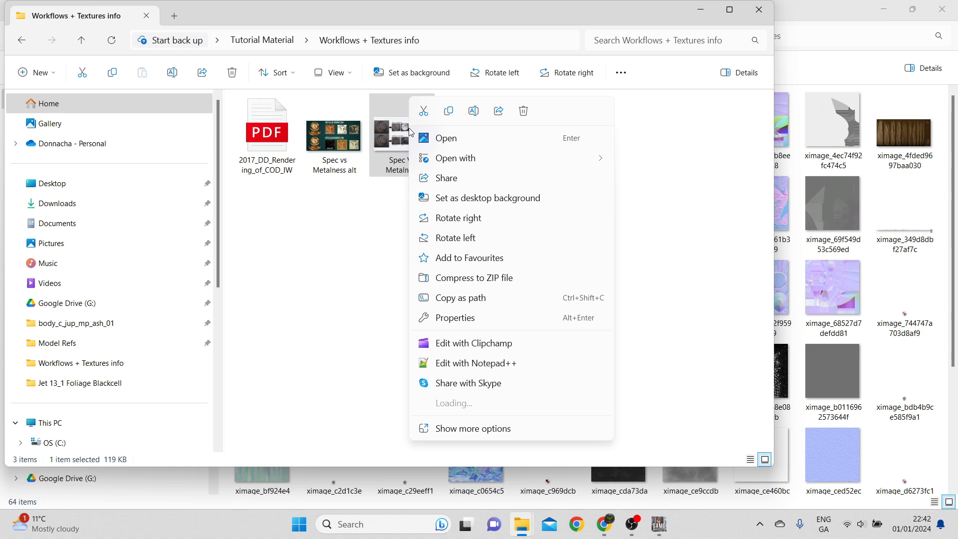
pyautogui.moveTo(455, 158)
pyautogui.click(633, 199)
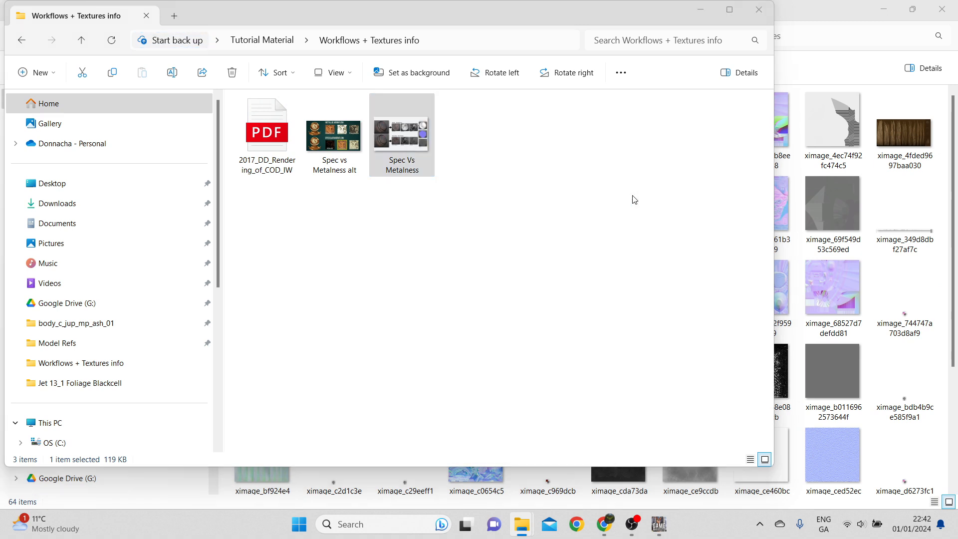
pyautogui.click(394, 330)
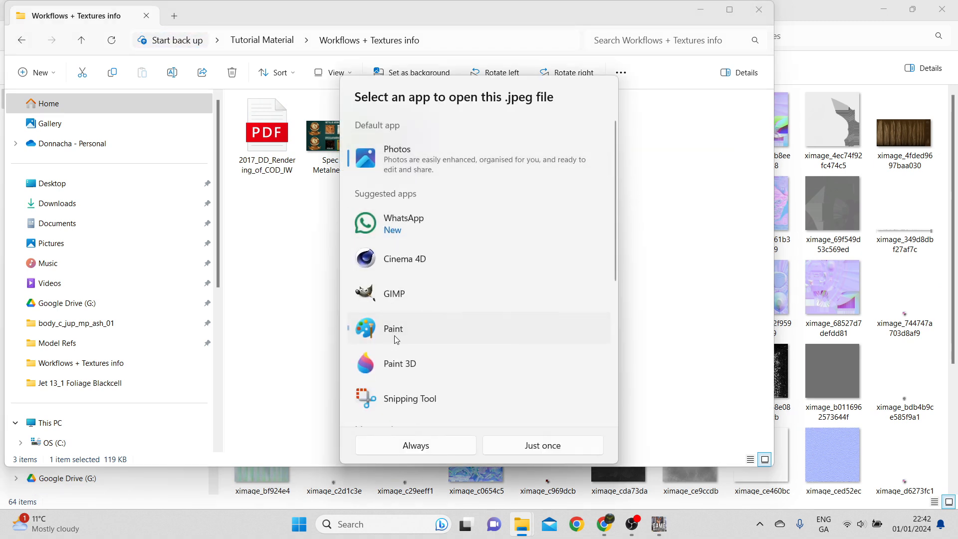
pyautogui.click(450, 446)
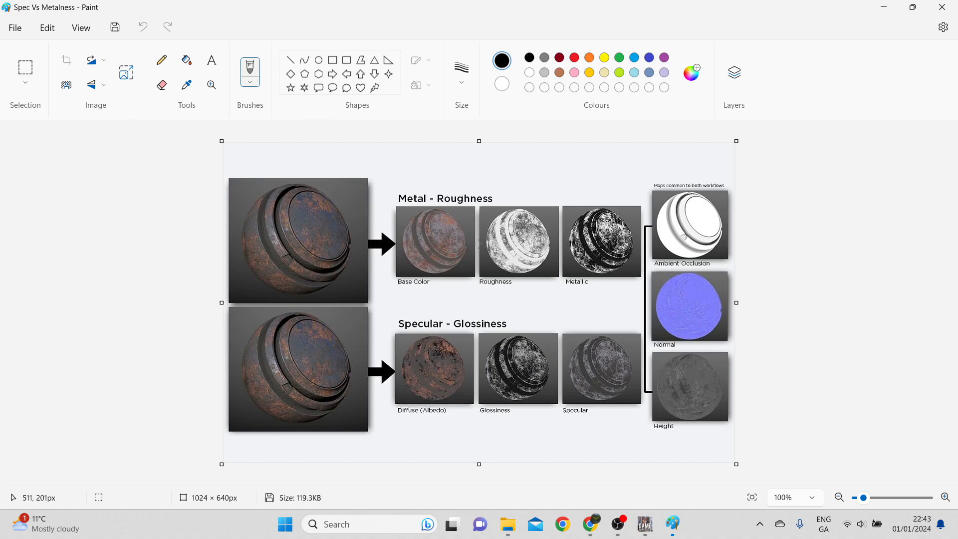
# Step: Draw a red brush line beneath the Base Color, Roughness and Metallic maps in the Metal - Roughness row
pyautogui.keyDown('ctrl'); pyautogui.scroll(1, 765, 326); pyautogui.keyUp('ctrl')
pyautogui.scroll(-1, 765, 199)
pyautogui.scroll(1, 765, 150)
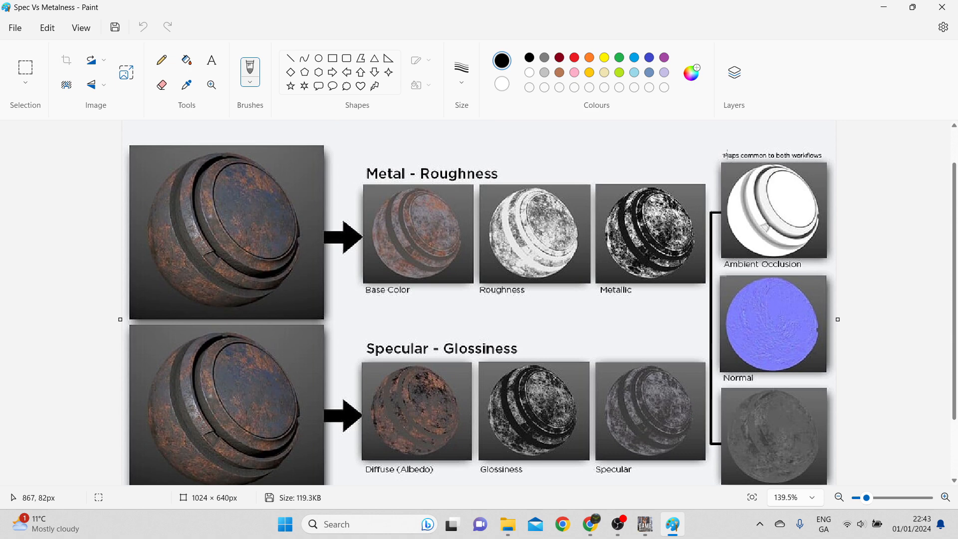
pyautogui.scroll(-1, 757, 279)
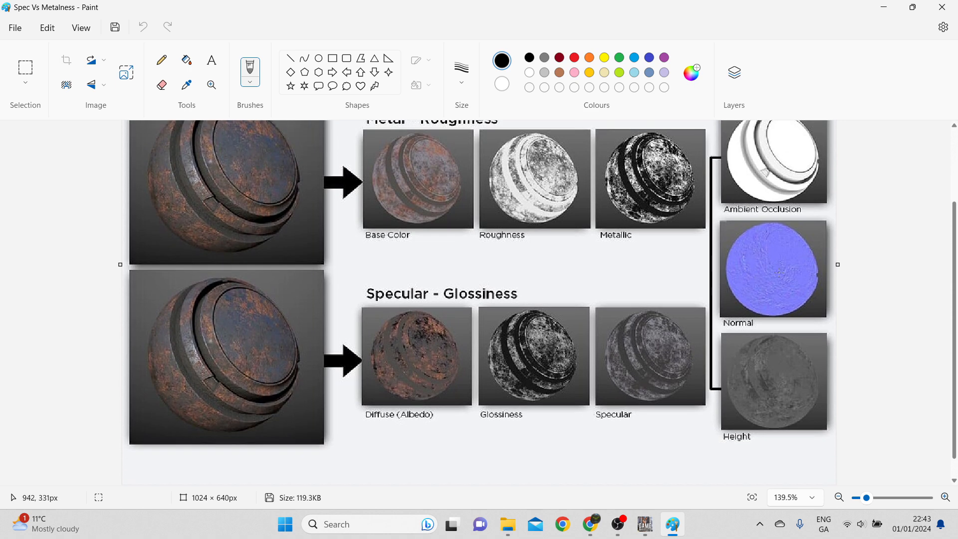
pyautogui.keyDown('ctrl'); pyautogui.scroll(-1, 779, 272); pyautogui.keyUp('ctrl')
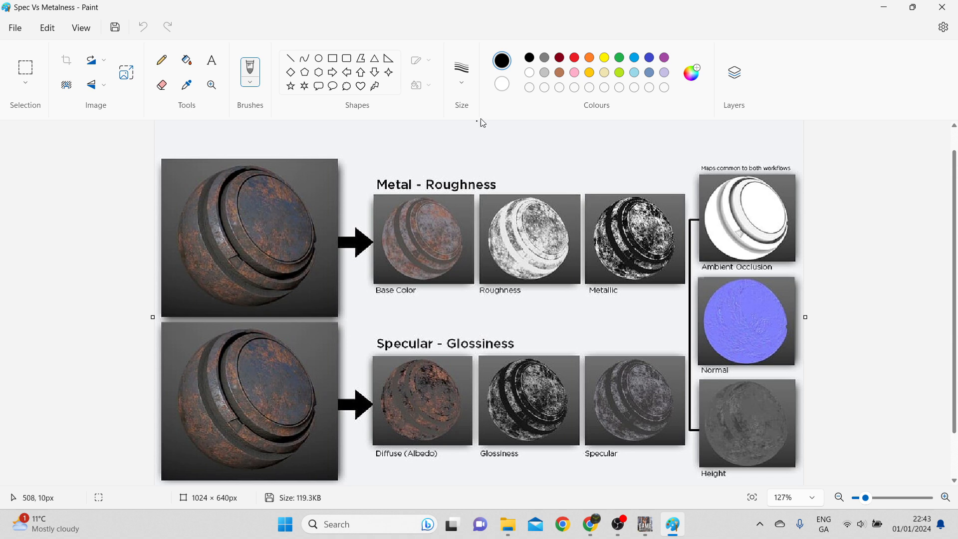
pyautogui.click(575, 58)
pyautogui.moveTo(366, 301); pyautogui.dragTo(641, 305)
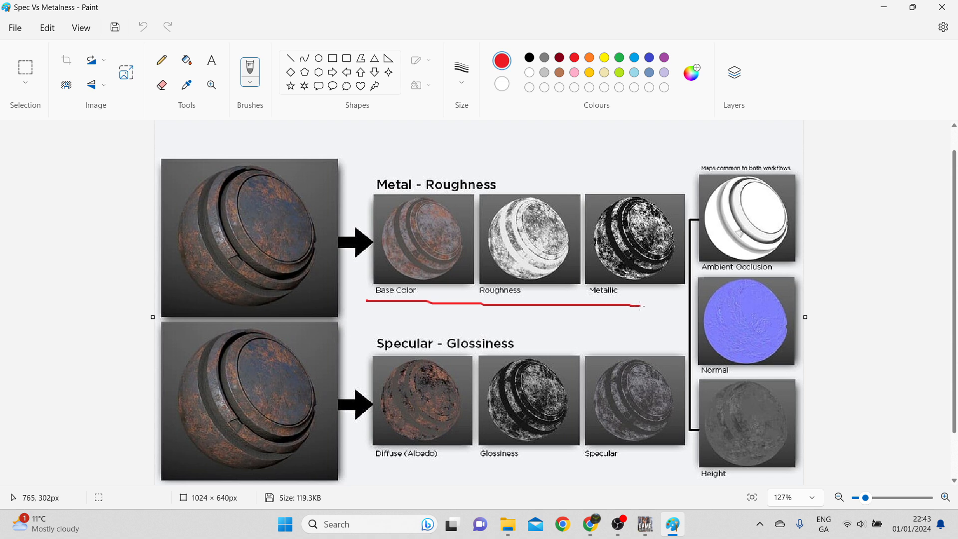
# Step: Draw a green brush line beneath the Diffuse, Glossiness and Specular maps, and return to the head model's _images folder
pyautogui.click(621, 60)
pyautogui.moveTo(365, 465); pyautogui.dragTo(659, 464)
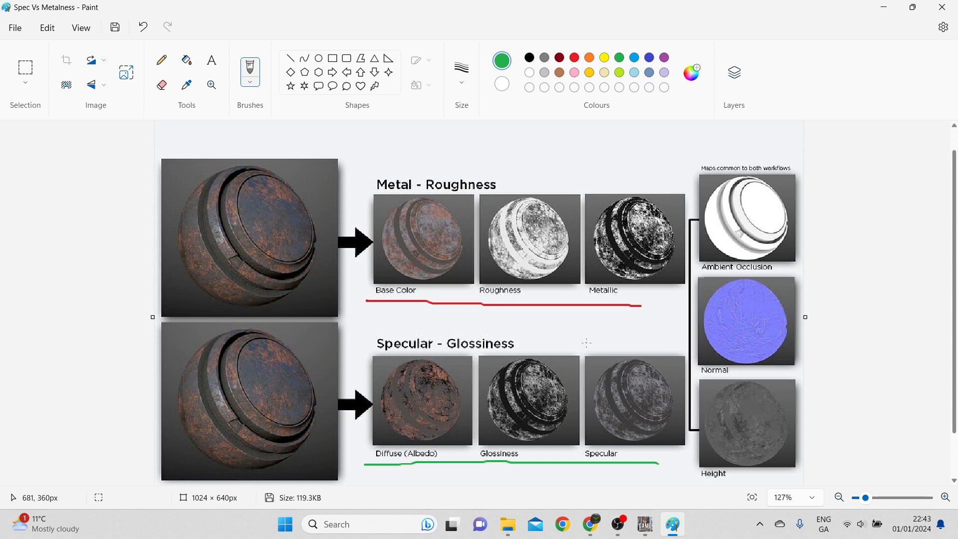
pyautogui.hotkey('alt', 'Tab')
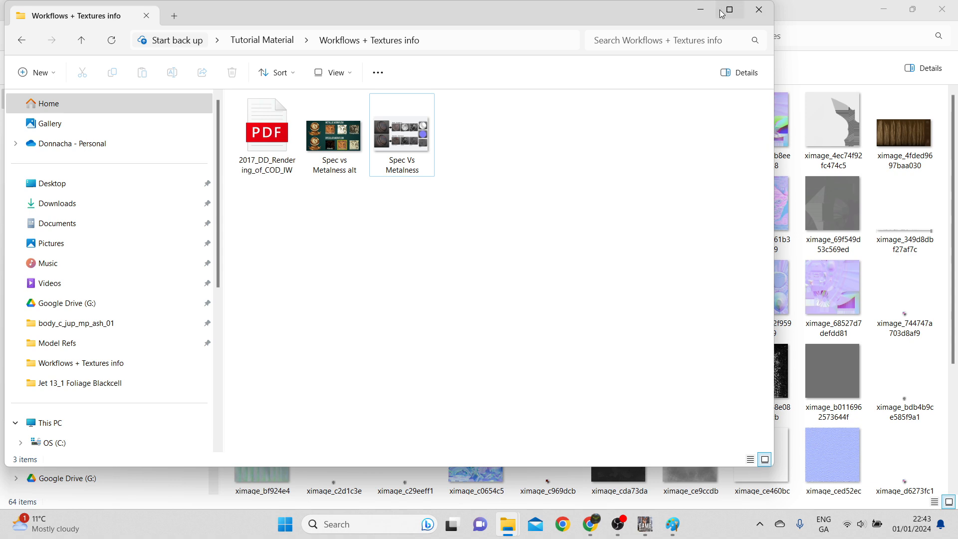
pyautogui.click(698, 14)
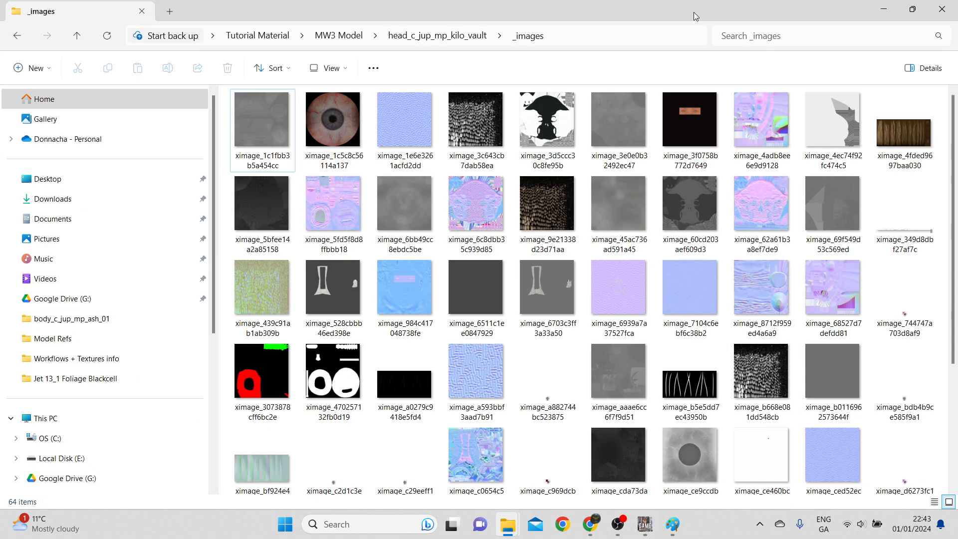
# Step: Select all the blue, pink and purple packed normal/gloss/occlusion textures in the head model's _images folder
pyautogui.click(399, 118)
pyautogui.keyDown('ctrl'); pyautogui.click(762, 122); pyautogui.keyUp('ctrl')
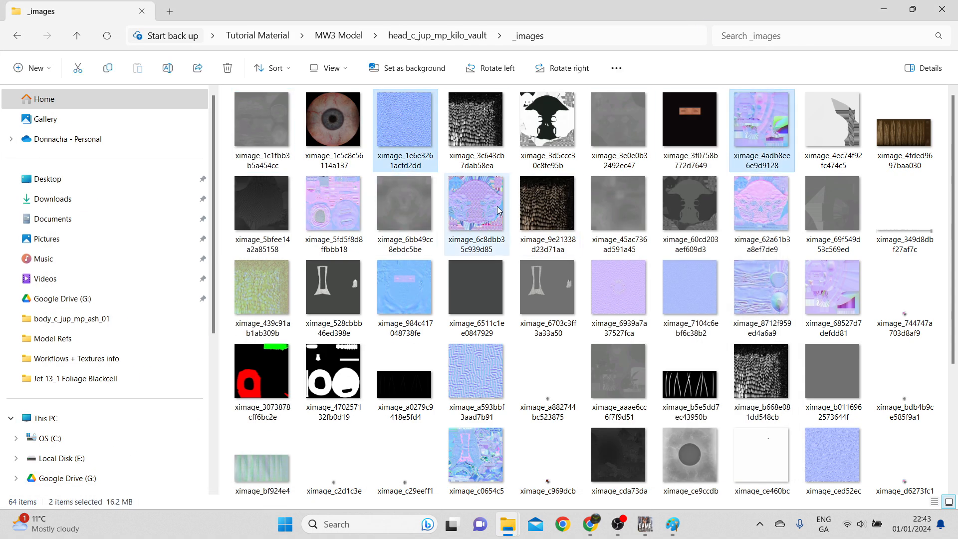
pyautogui.keyDown('ctrl'); pyautogui.click(334, 203); pyautogui.keyUp('ctrl')
pyautogui.keyDown('ctrl'); pyautogui.click(761, 205); pyautogui.keyUp('ctrl')
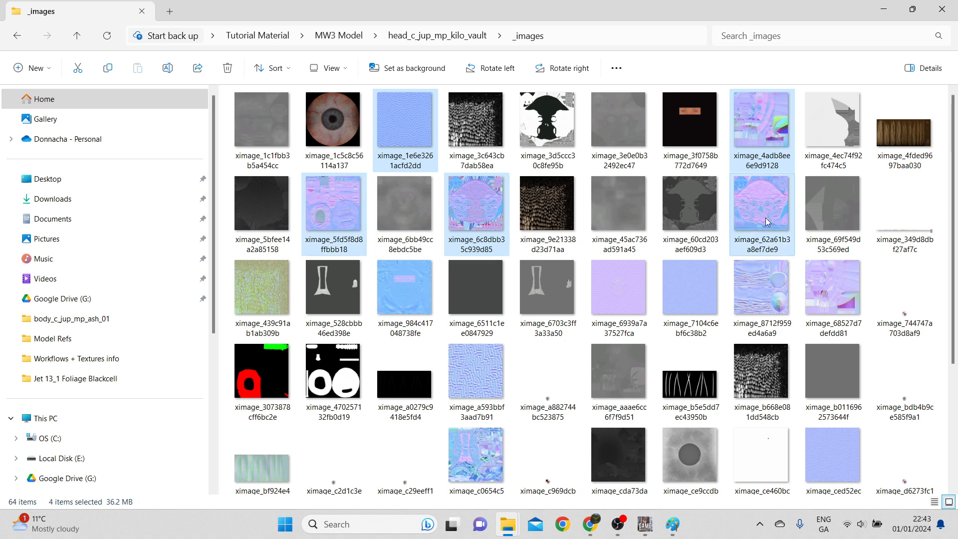
pyautogui.keyDown('ctrl'); pyautogui.click(761, 289); pyautogui.keyUp('ctrl')
pyautogui.keyDown('ctrl'); pyautogui.click(832, 288); pyautogui.keyUp('ctrl')
pyautogui.keyDown('ctrl'); pyautogui.click(691, 301); pyautogui.keyUp('ctrl')
pyautogui.keyDown('ctrl'); pyautogui.click(618, 290); pyautogui.keyUp('ctrl')
pyautogui.keyDown('ctrl'); pyautogui.click(406, 290); pyautogui.keyUp('ctrl')
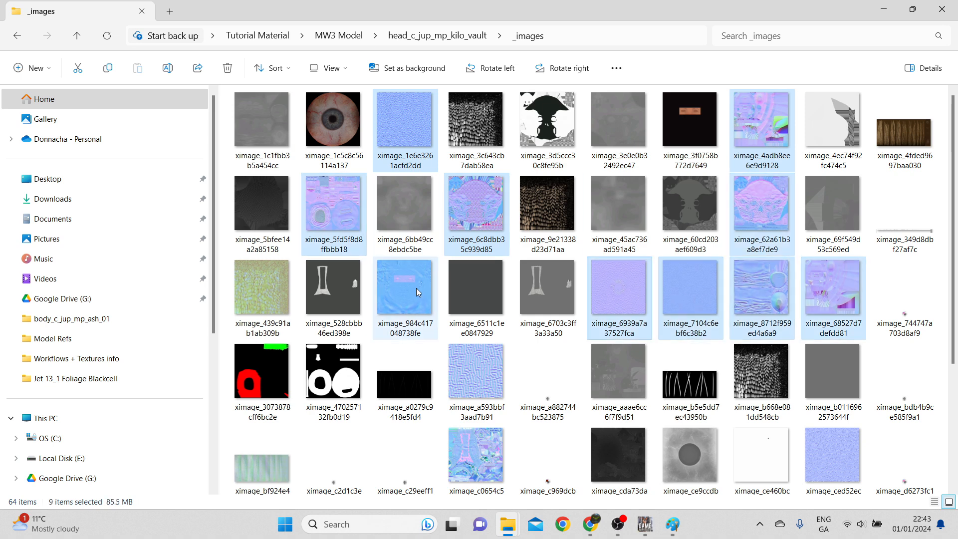
pyautogui.keyDown('ctrl'); pyautogui.click(477, 372); pyautogui.keyUp('ctrl')
pyautogui.keyDown('ctrl'); pyautogui.click(282, 309); pyautogui.keyUp('ctrl')
pyautogui.scroll(-3, 274, 302)
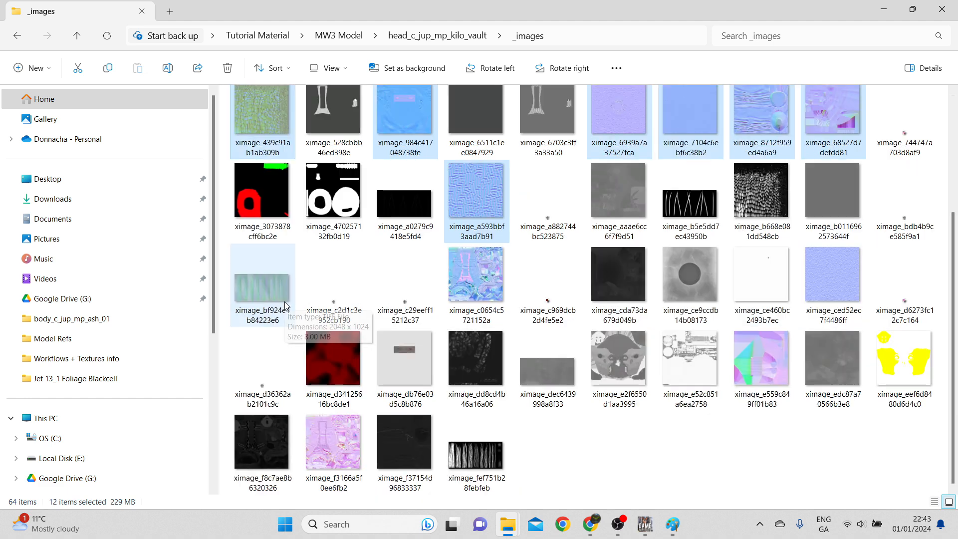
pyautogui.keyDown('ctrl'); pyautogui.click(468, 281); pyautogui.keyUp('ctrl')
pyautogui.keyDown('ctrl'); pyautogui.click(275, 289); pyautogui.keyUp('ctrl')
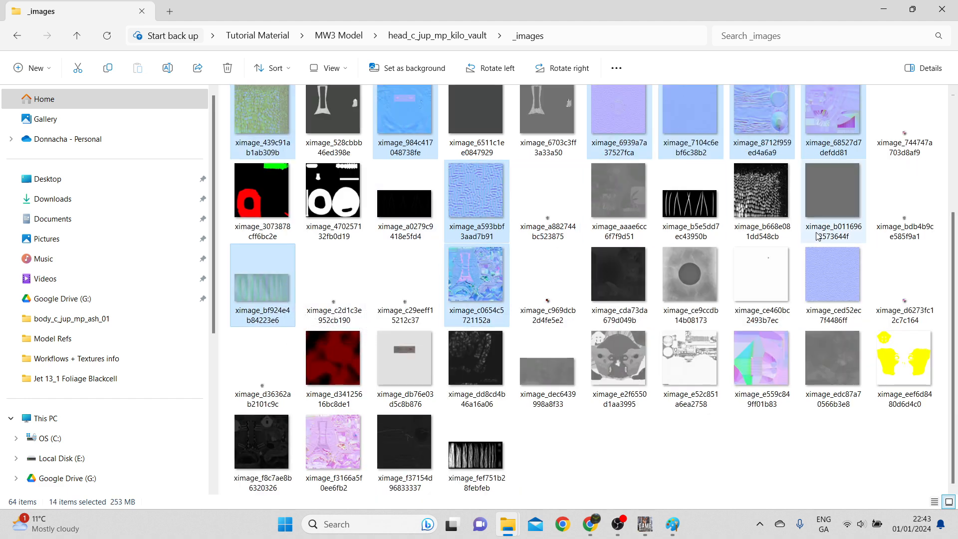
pyautogui.keyDown('ctrl'); pyautogui.click(824, 301); pyautogui.keyUp('ctrl')
pyautogui.keyDown('ctrl'); pyautogui.click(762, 359); pyautogui.keyUp('ctrl')
pyautogui.keyDown('ctrl'); pyautogui.click(352, 450); pyautogui.keyUp('ctrl')
pyautogui.scroll(2, 429, 405)
pyautogui.scroll(-2, 437, 400)
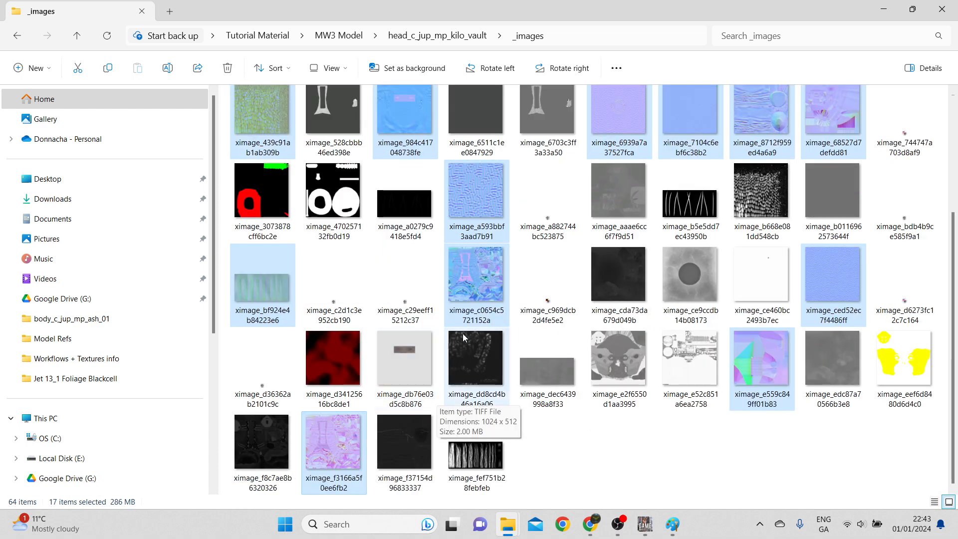
# Step: Convert the selected head textures in GameImageUtil with the CoD Normal/Gloss/Occlusion (Infinite Warfare/Modern Warfare) mode
pyautogui.scroll(3, 649, 320)
pyautogui.moveTo(749, 10); pyautogui.dragTo(311, 44)
pyautogui.click(594, 118)
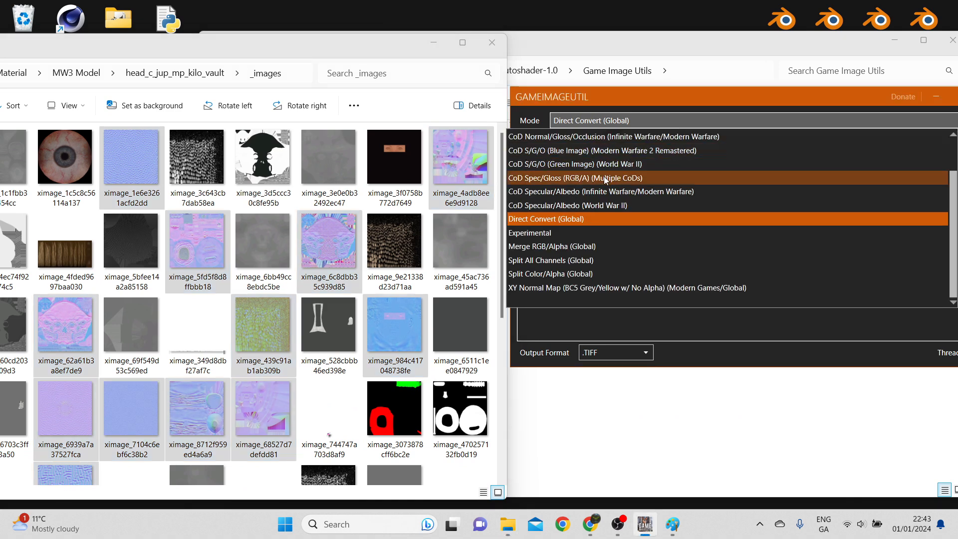
pyautogui.click(585, 171)
pyautogui.moveTo(310, 244); pyautogui.dragTo(617, 239)
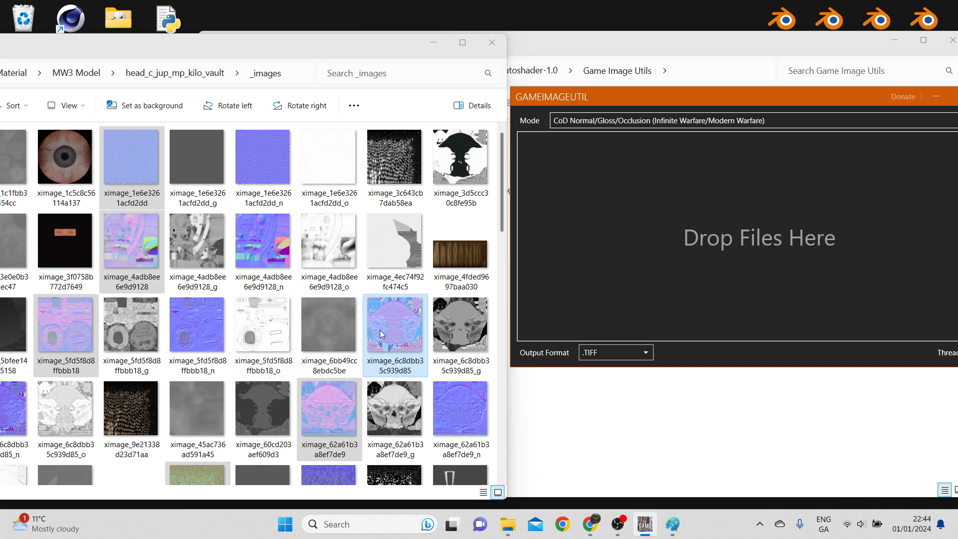
# Step: Delete the original packed normal/gloss/occlusion textures from the head model's _images folder, then maximize the folder window
pyautogui.rightClick(380, 330)
pyautogui.click(491, 127)
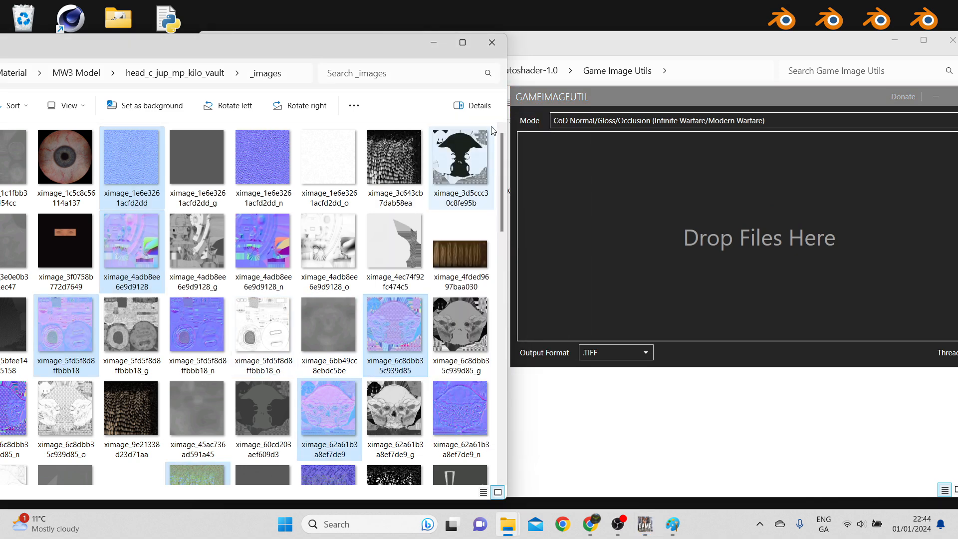
pyautogui.click(463, 42)
# Step: Open the body_c_jup_mp_kilo_vault _images folder and convert its packed normal textures in GameImageUtil with CoD Normal/Gloss/Occlusion (Infinite Warfare/Modern Warfare)
pyautogui.click(430, 35)
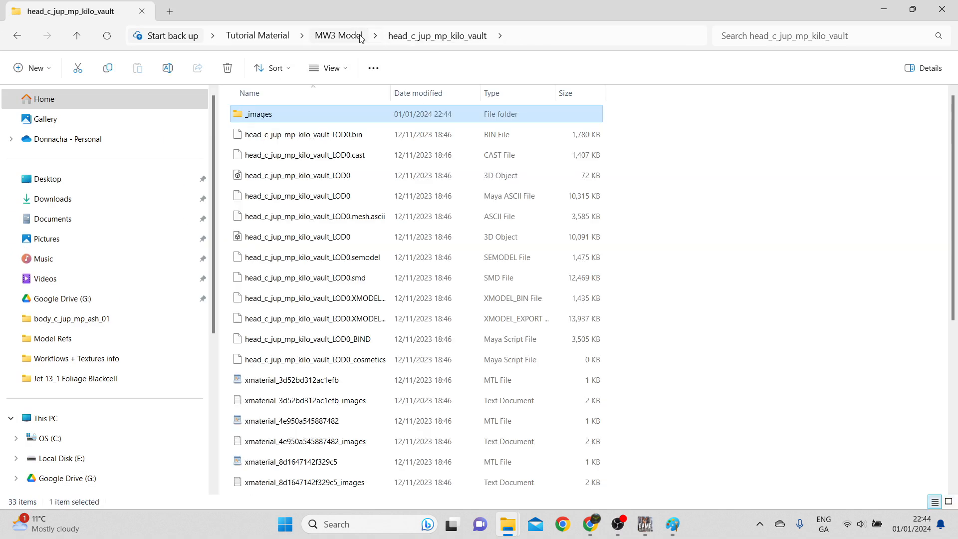
pyautogui.click(352, 35)
pyautogui.doubleClick(300, 119)
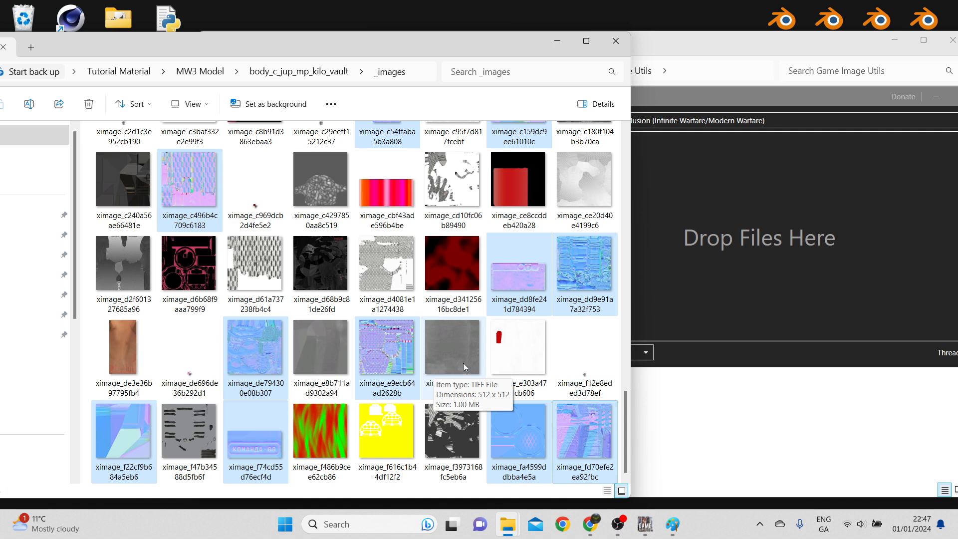
pyautogui.scroll(15, 464, 365)
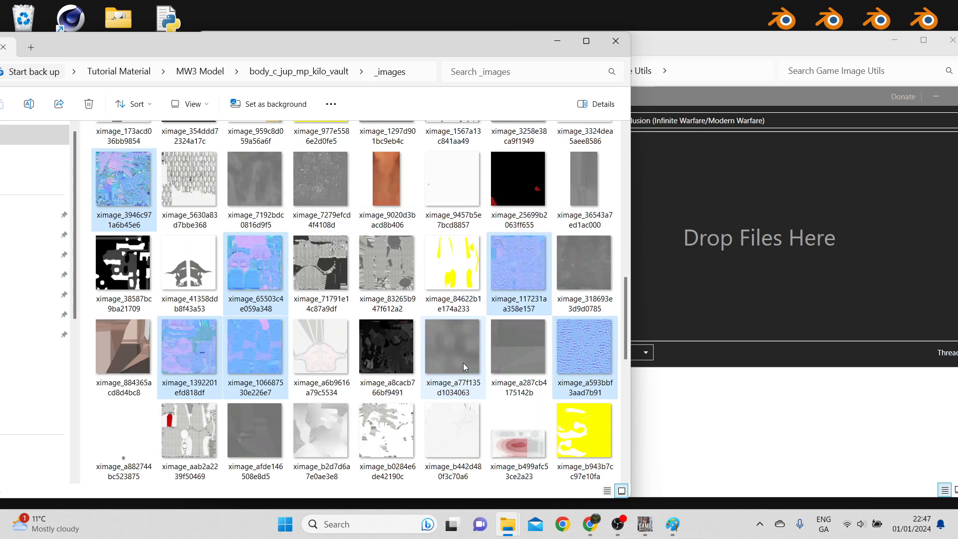
pyautogui.scroll(10, 464, 367)
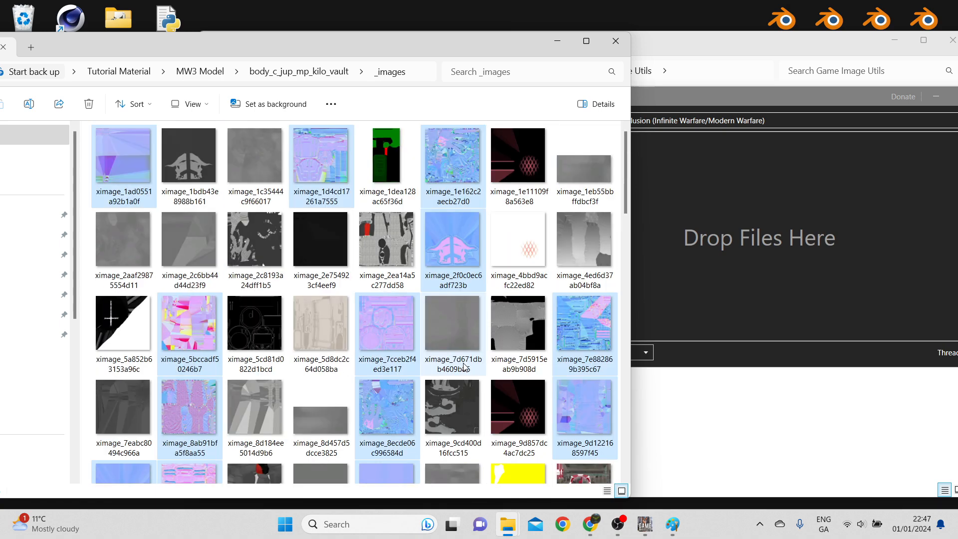
pyautogui.moveTo(745, 218); pyautogui.dragTo(745, 217)
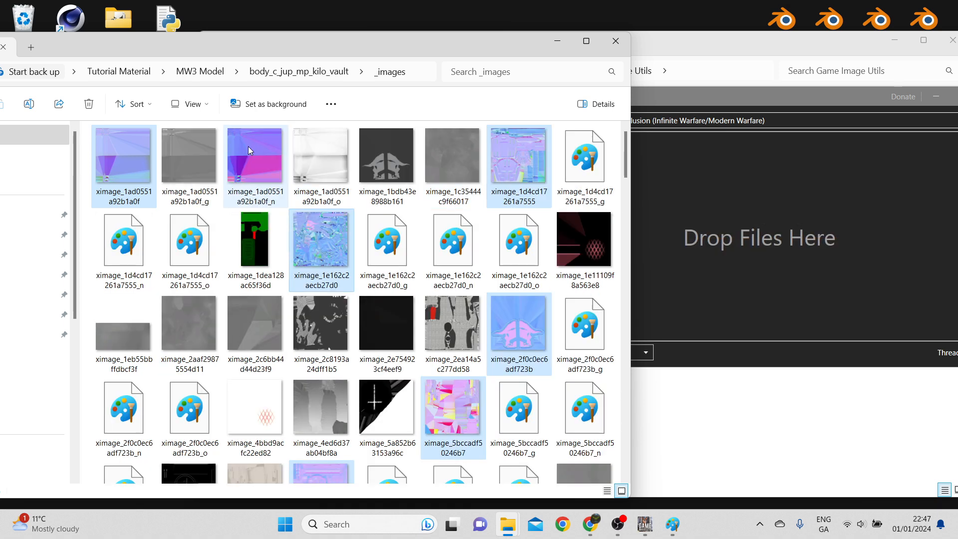
# Step: Delete the original packed textures from the body model's _images folder and go back to the MW3 Model folder
pyautogui.rightClick(106, 168)
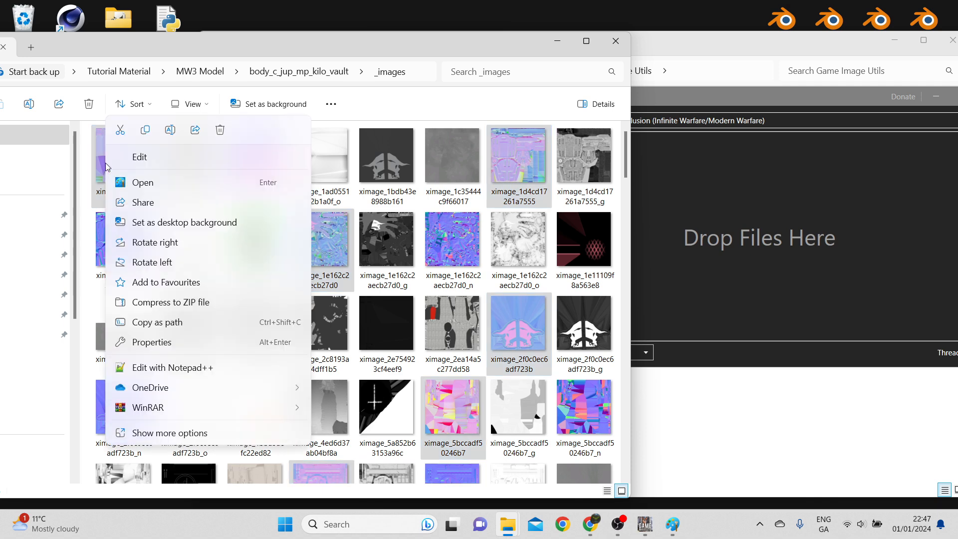
pyautogui.click(229, 127)
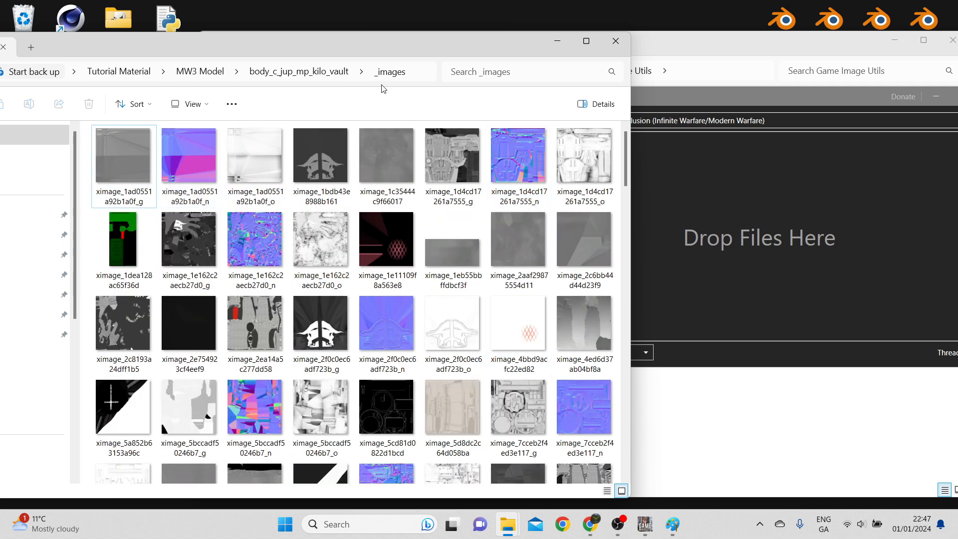
pyautogui.click(294, 72)
pyautogui.click(211, 75)
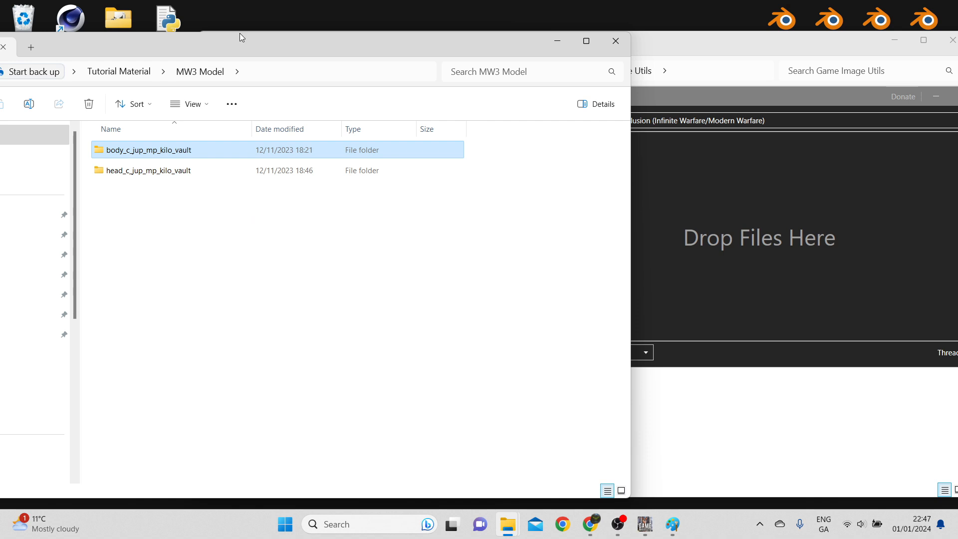
# Step: Copy body_c_jup_mp_kilo_vault_LOD0.semodel from the body model's folder into the MW3 Model folder
pyautogui.moveTo(328, 56); pyautogui.dragTo(569, 64)
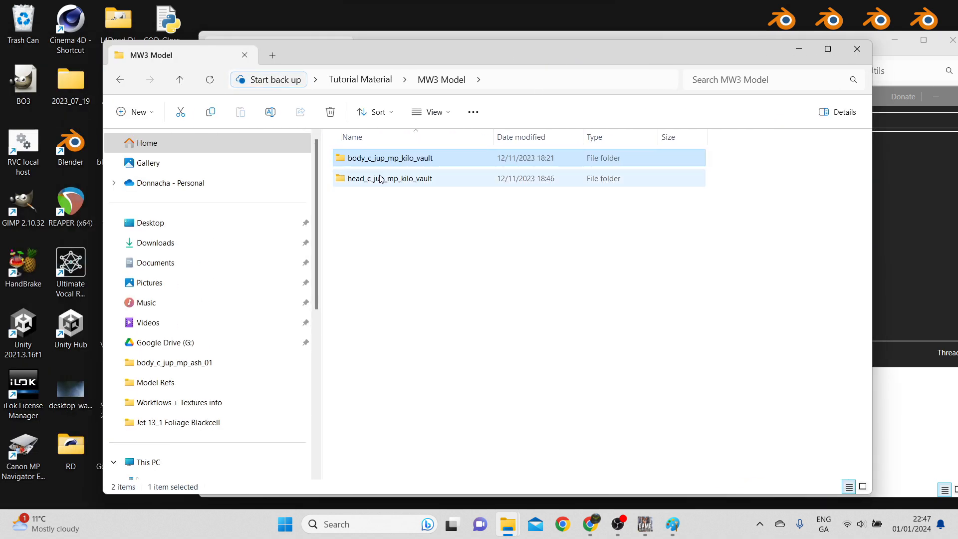
pyautogui.doubleClick(370, 158)
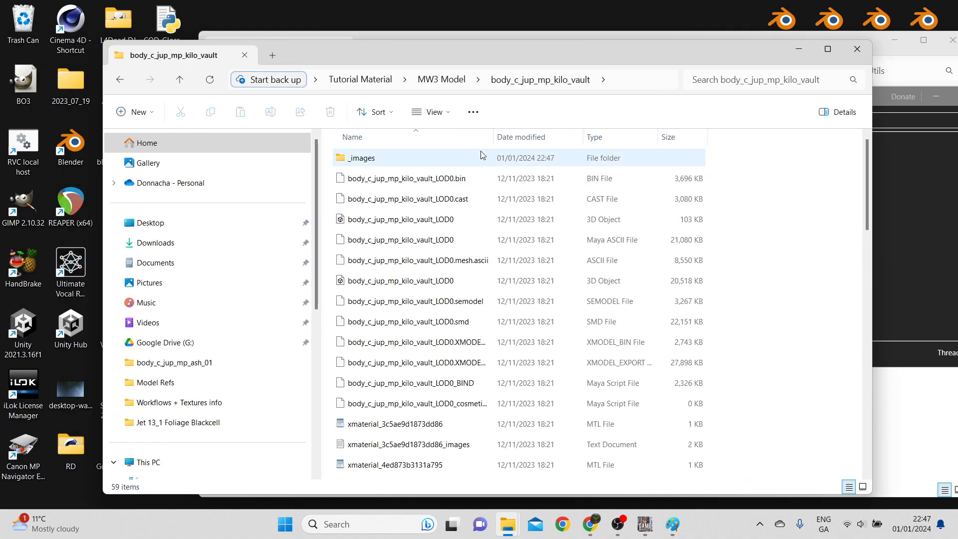
pyautogui.moveTo(493, 136); pyautogui.dragTo(529, 137)
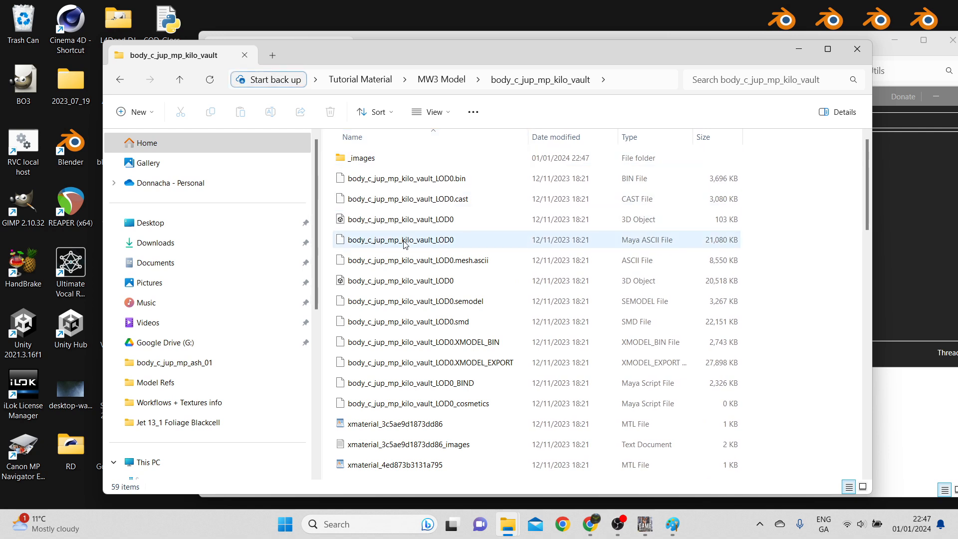
pyautogui.click(455, 304)
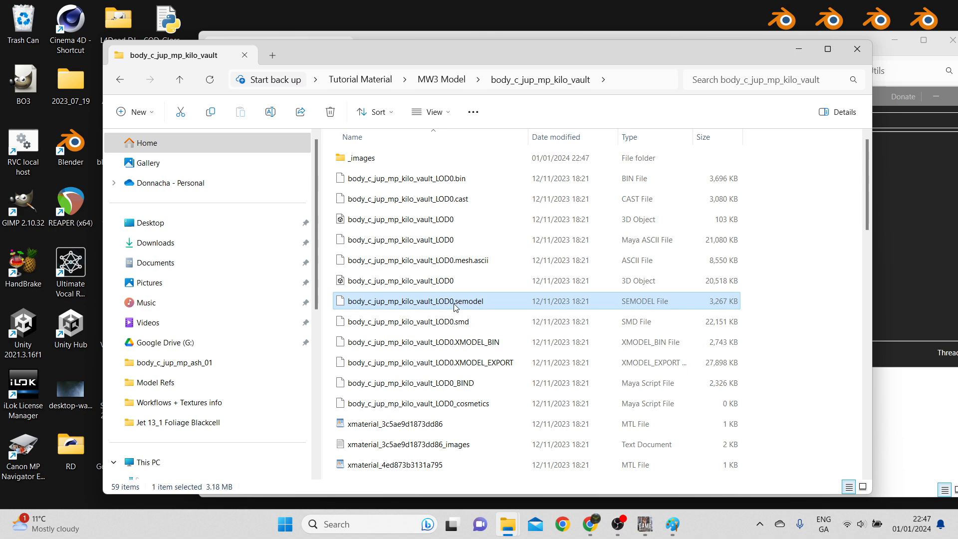
pyautogui.click(441, 80)
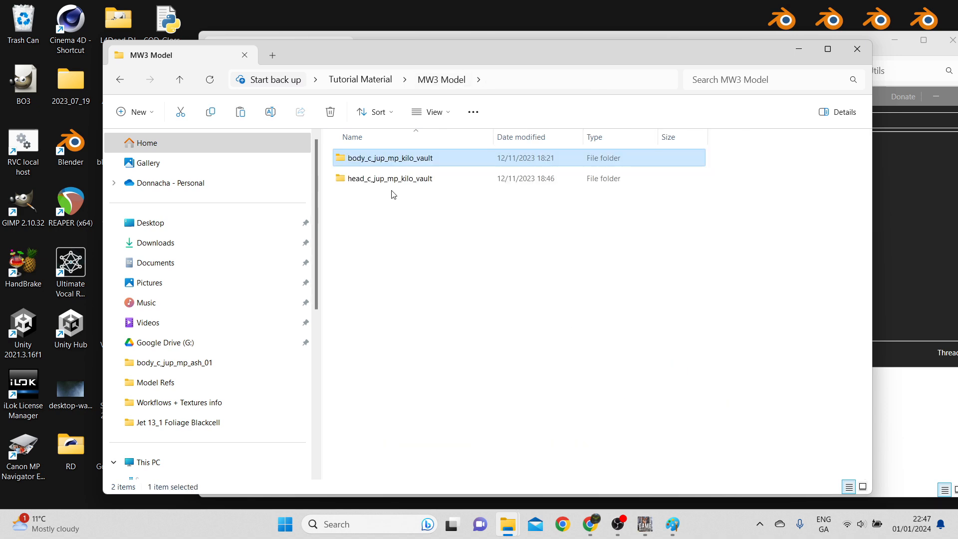
pyautogui.doubleClick(381, 182)
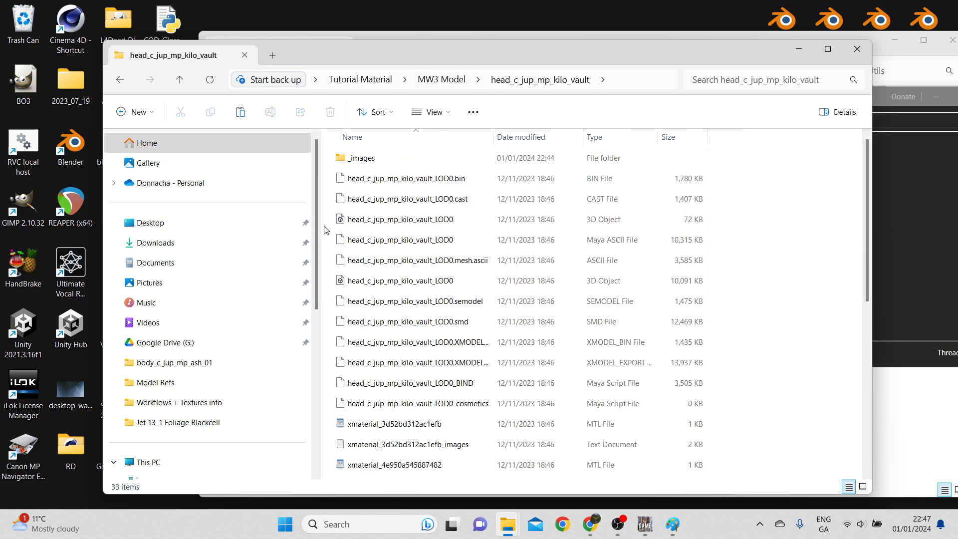
pyautogui.click(442, 80)
pyautogui.click(391, 295)
pyautogui.hotkey('ctrl', 'v')
# Step: Copy head_c_jup_mp_kilo_vault_LOD0.semodel from the head model's folder into the MW3 Model folder
pyautogui.doubleClick(395, 179)
pyautogui.click(429, 302)
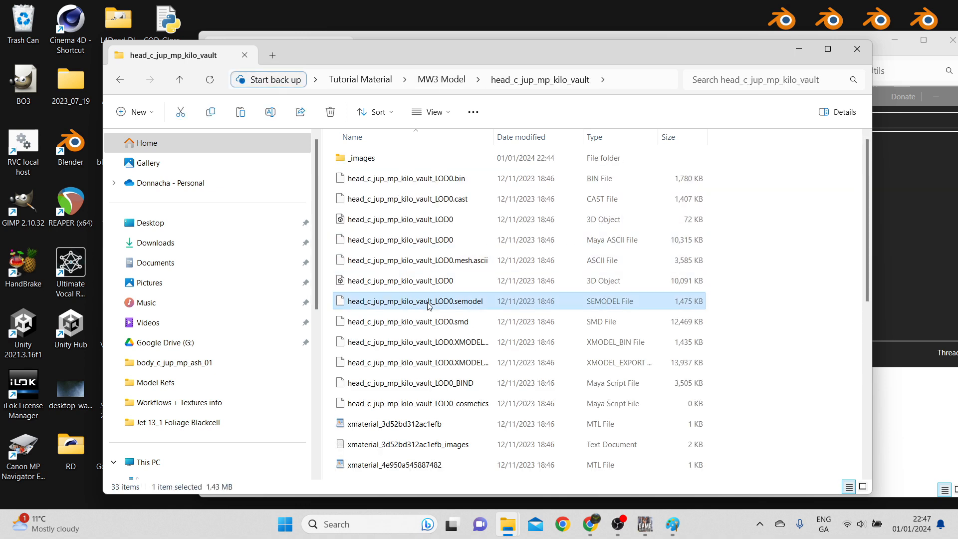
pyautogui.click(442, 80)
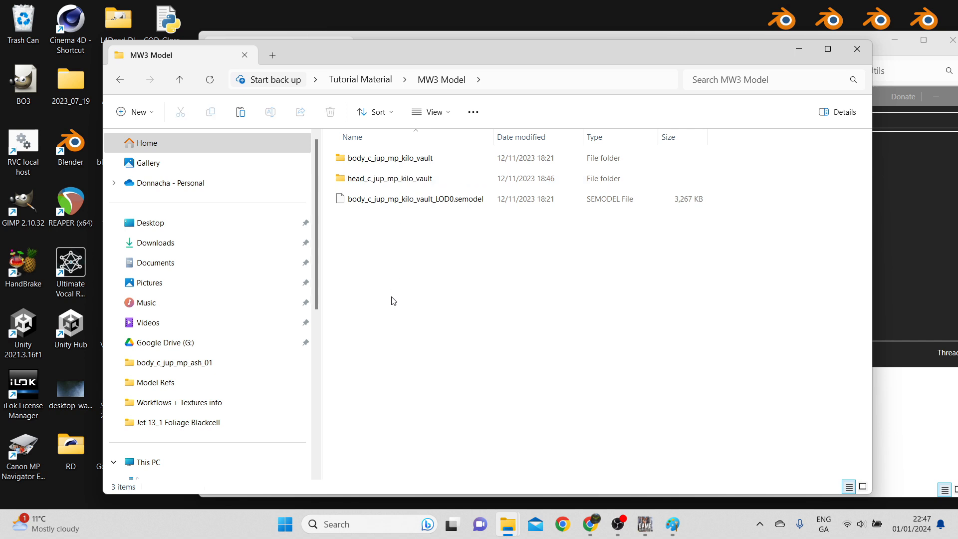
pyautogui.hotkey('ctrl', 'v')
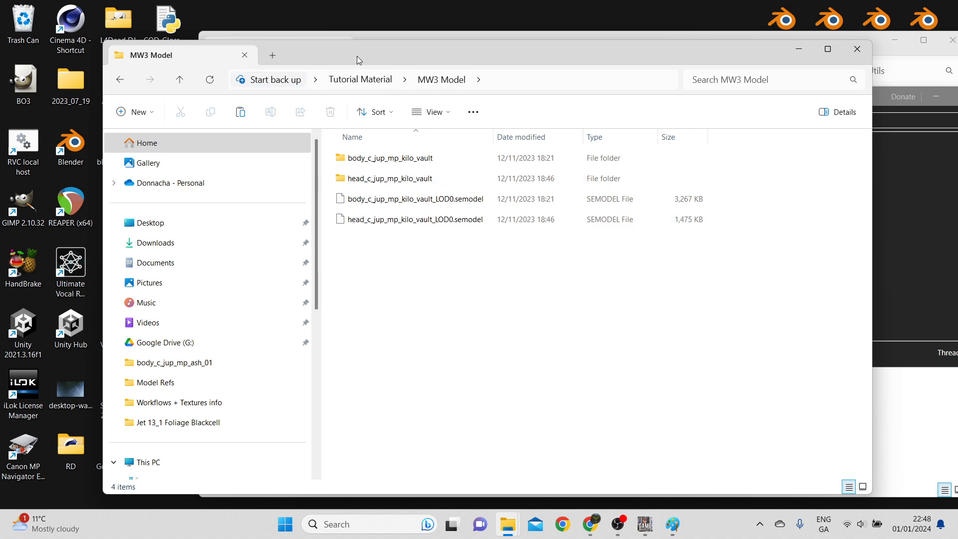
# Step: Arrange the MW3 Model and Game Image Utils folder windows side by side so both file lists are accessible
pyautogui.moveTo(358, 56); pyautogui.dragTo(429, 59)
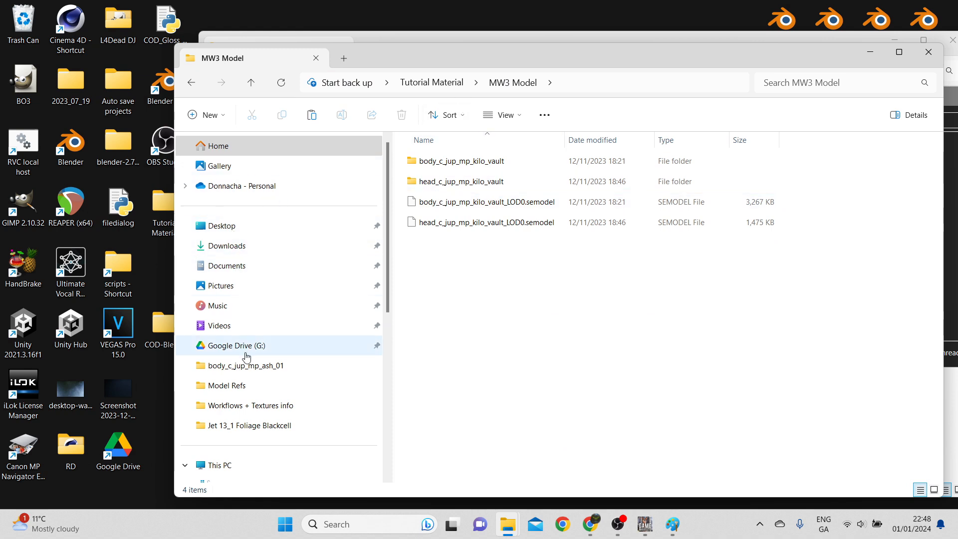
pyautogui.rightClick(243, 146)
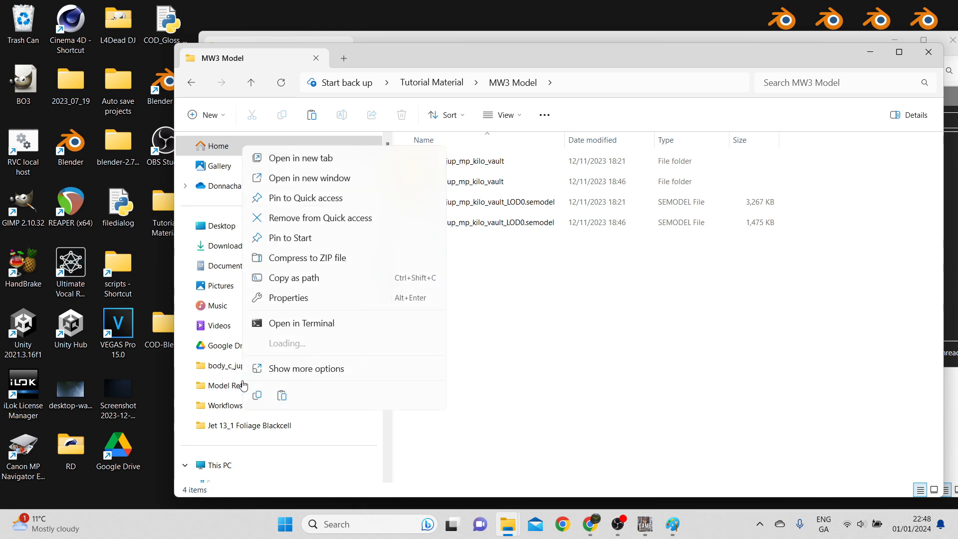
pyautogui.click(569, 315)
pyautogui.moveTo(463, 68); pyautogui.dragTo(601, 66)
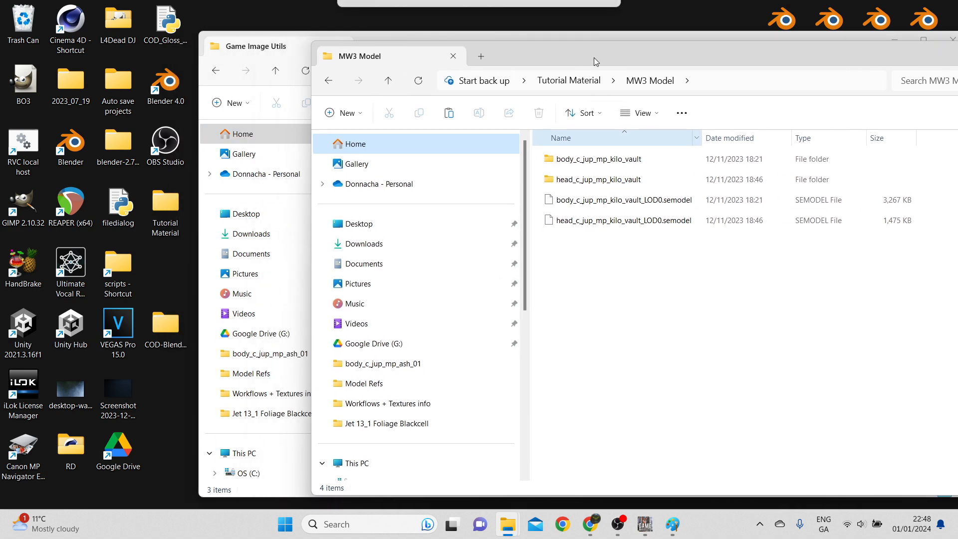
pyautogui.moveTo(512, 44); pyautogui.dragTo(616, 86)
pyautogui.moveTo(586, 44); pyautogui.dragTo(321, 52)
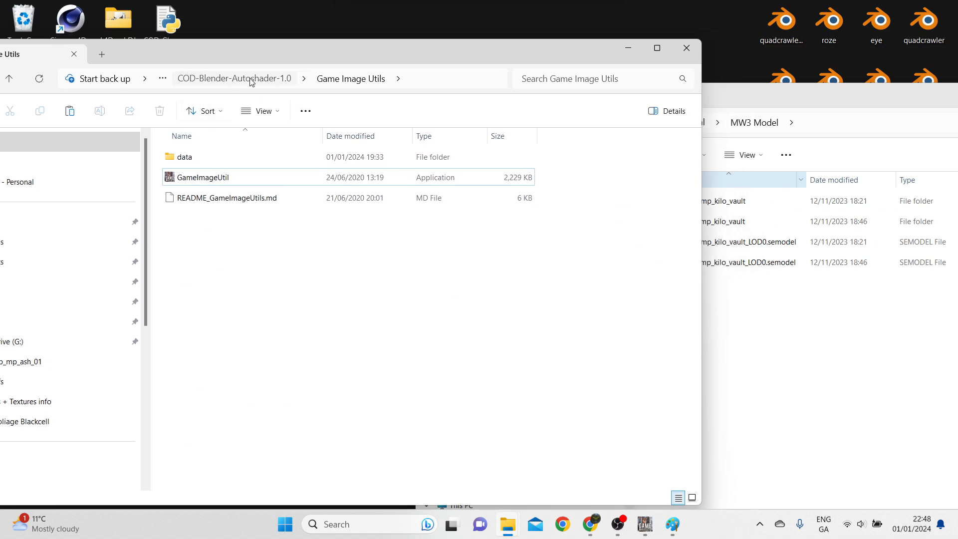
# Step: Merge the body and head SEModels using ModelMerger from COD-Blender-Autoshader-1.0's ModelMerge folder, and open the Merged Models folder
pyautogui.click(232, 80)
pyautogui.doubleClick(223, 200)
pyautogui.moveTo(741, 292); pyautogui.dragTo(188, 175)
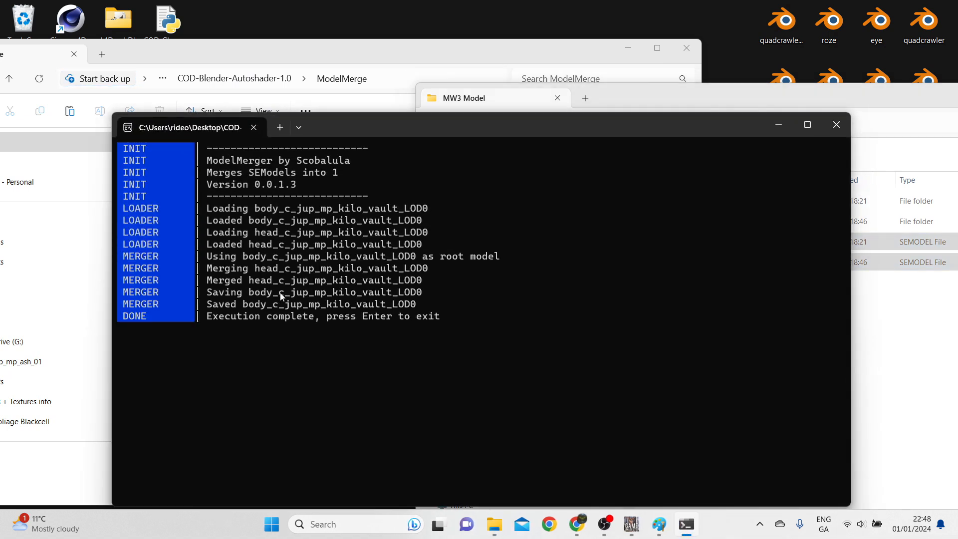
pyautogui.press('Return')
pyautogui.doubleClick(232, 158)
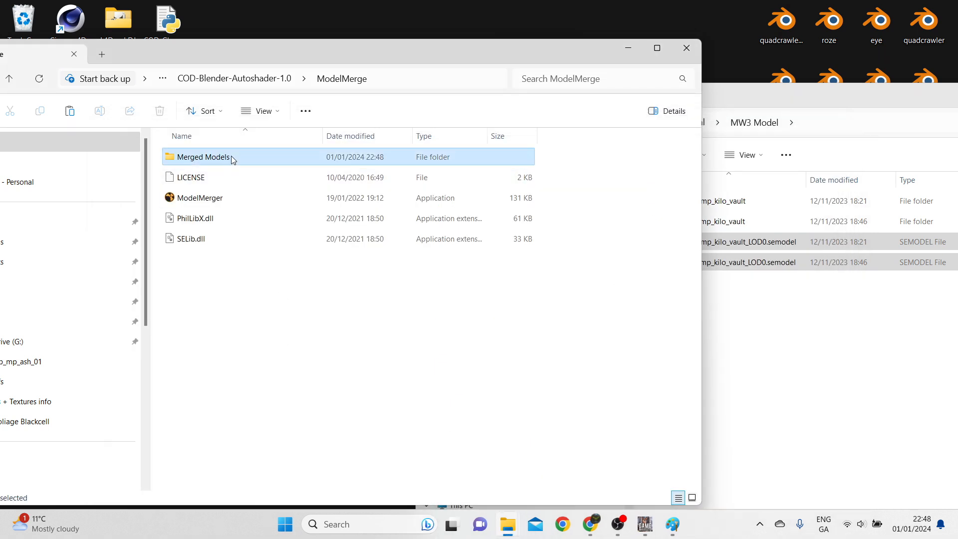
# Step: Rename the merged model file in the Merged Models folder as Full_body_c_jup_mp_kilo_vault_LOD0.semodel
pyautogui.click(248, 161)
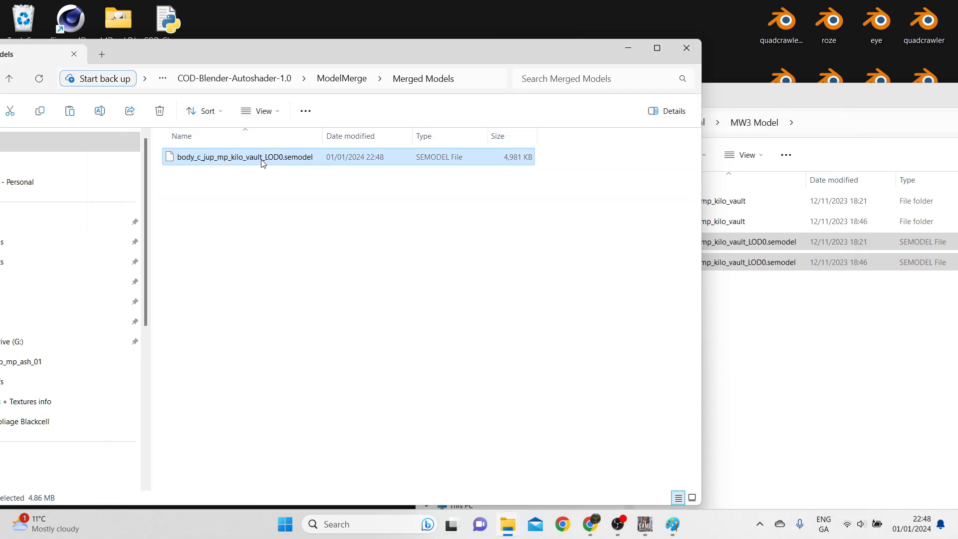
pyautogui.rightClick(263, 161)
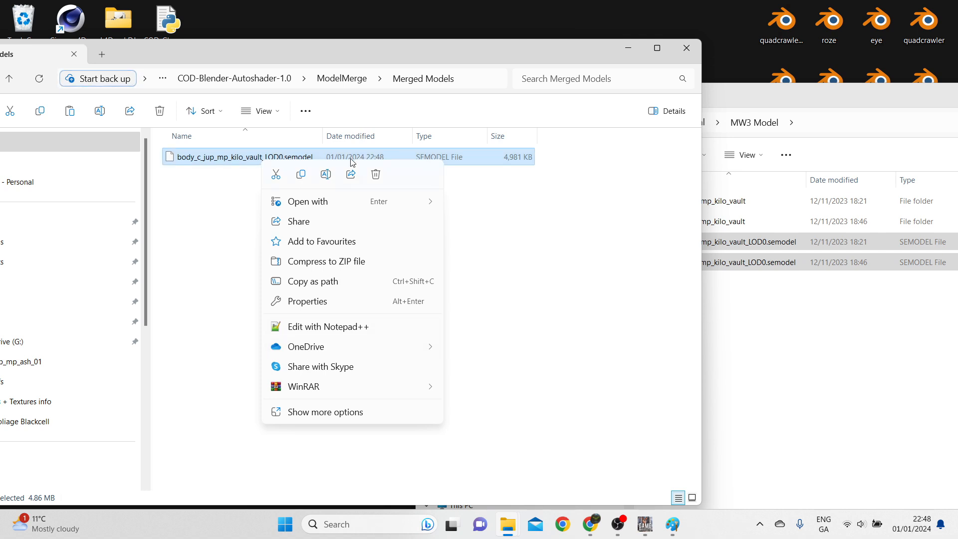
pyautogui.click(326, 174)
pyautogui.click(178, 157)
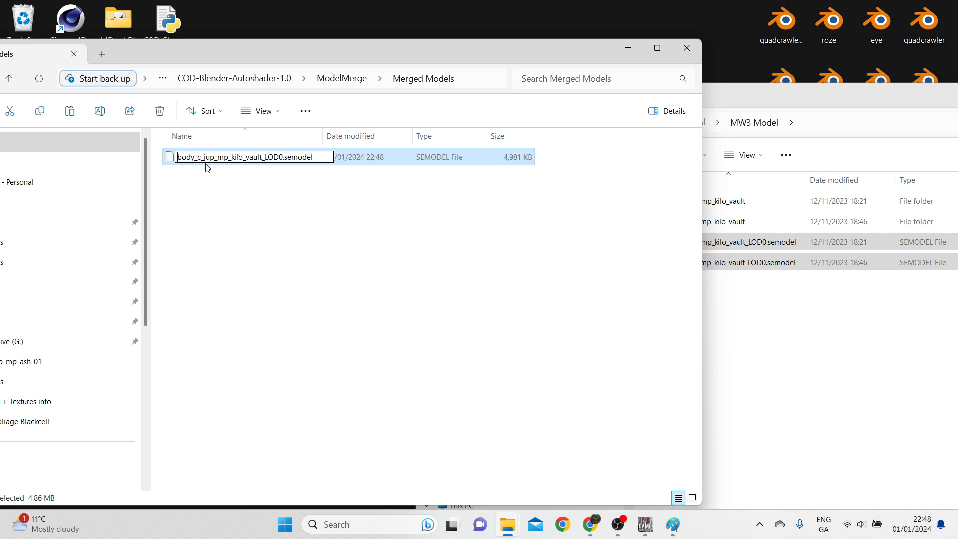
pyautogui.write('Full')
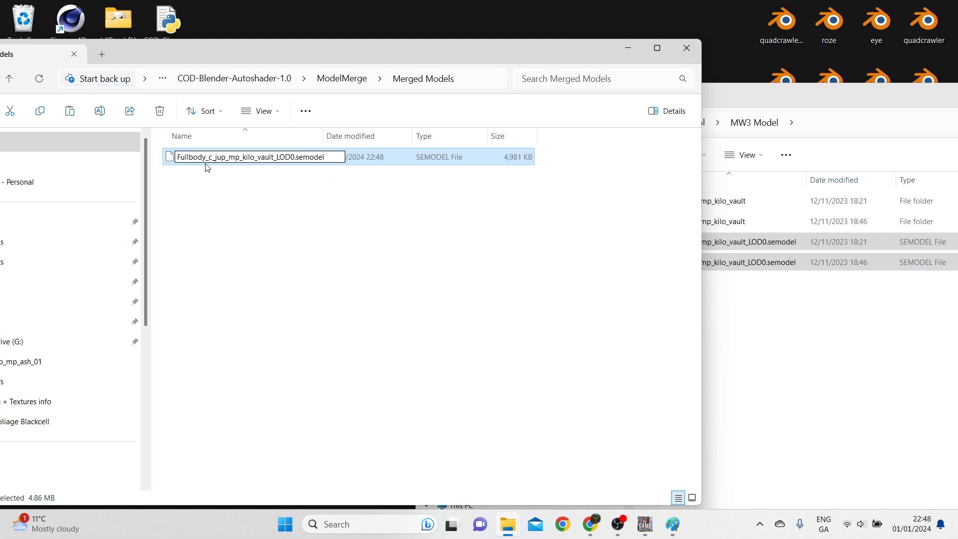
pyautogui.write('_')
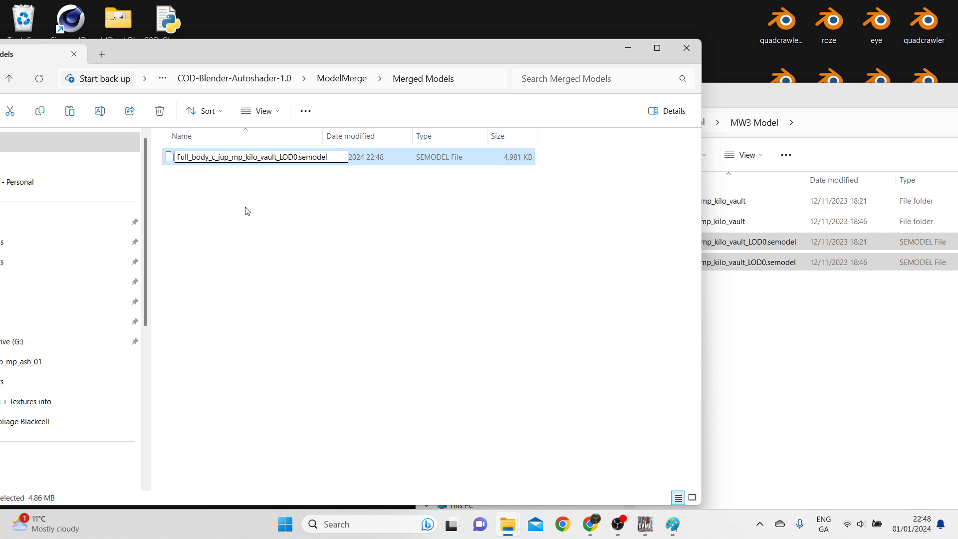
pyautogui.click(336, 268)
# Step: Move Full_body_c_jup_mp_kilo_vault_LOD0.semodel into the MW3 Model folder and put the Merged Models window away
pyautogui.click(314, 153)
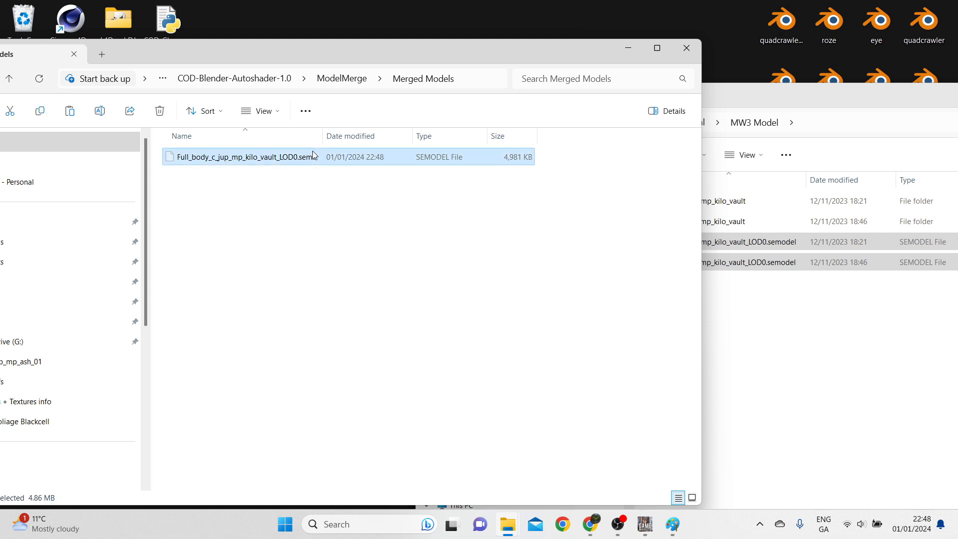
pyautogui.click(802, 318)
pyautogui.hotkey('ctrl', 'v')
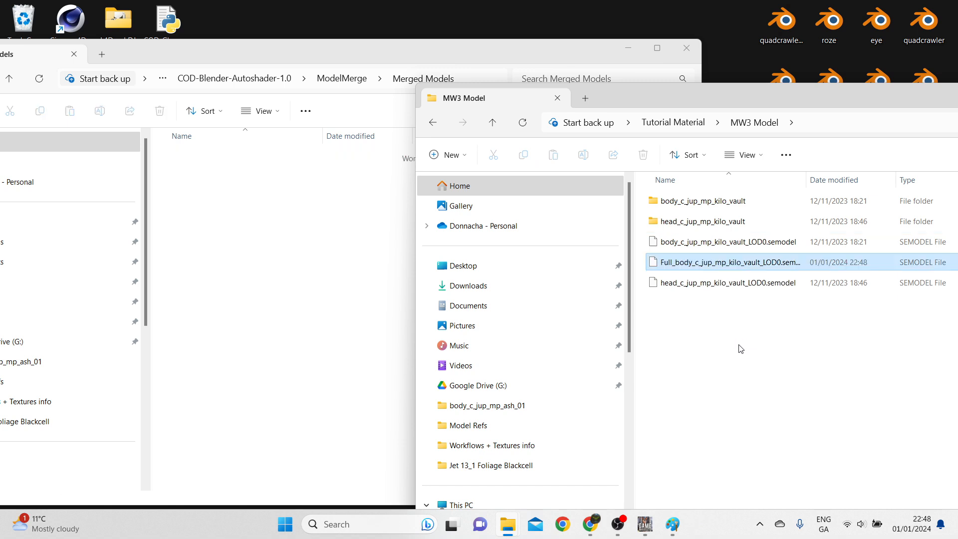
pyautogui.click(239, 203)
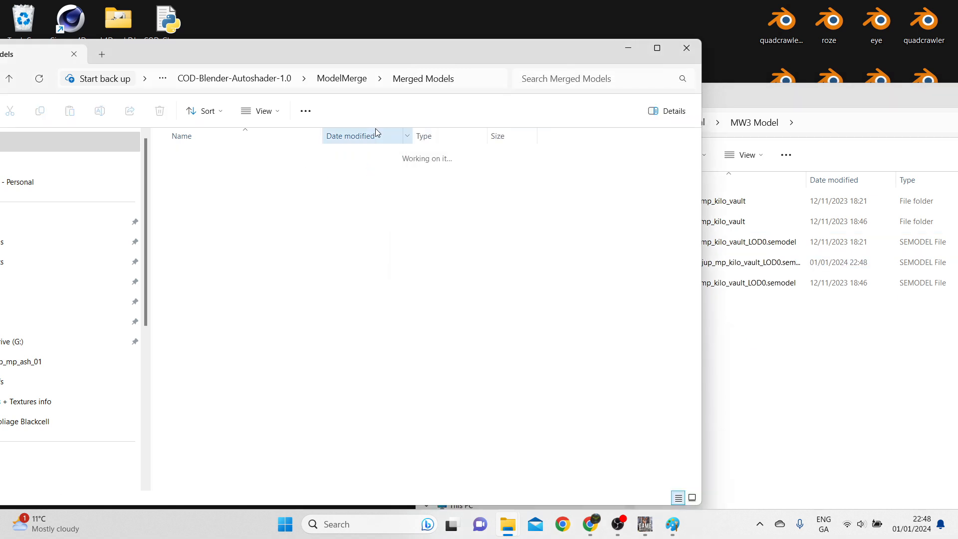
pyautogui.click(619, 47)
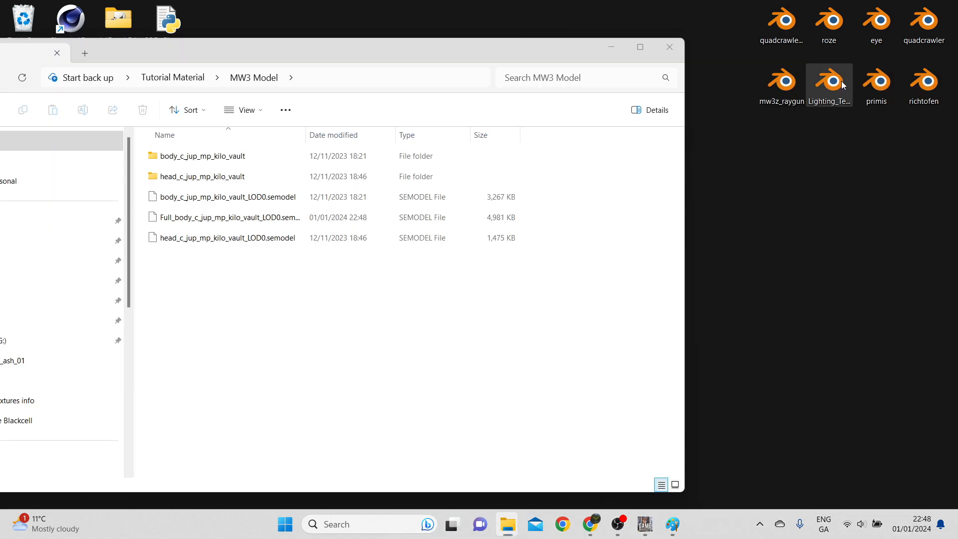
# Step: Open the desktop file Lighting_Template_1.blend in Blender and bring up the add-on preferences
pyautogui.doubleClick(843, 86)
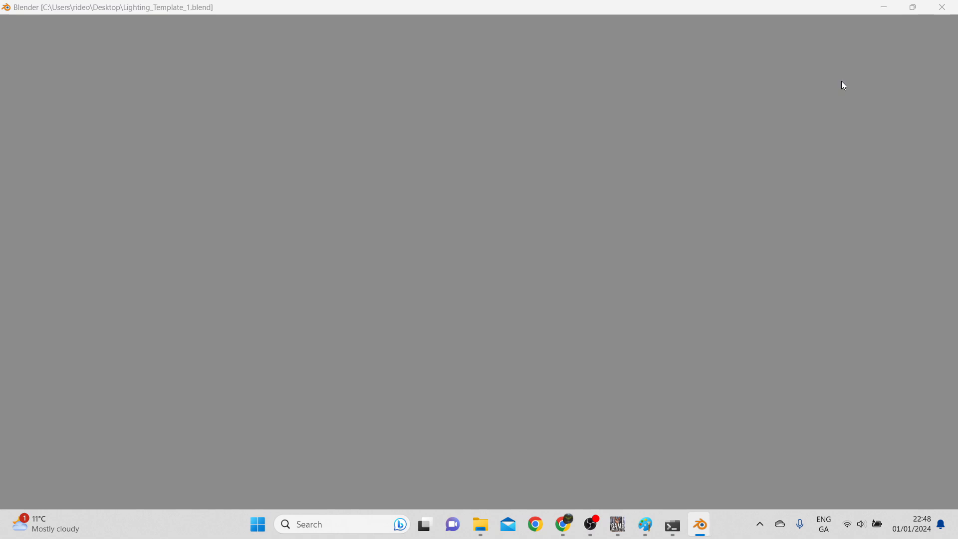
pyautogui.click(28, 23)
pyautogui.moveTo(46, 23)
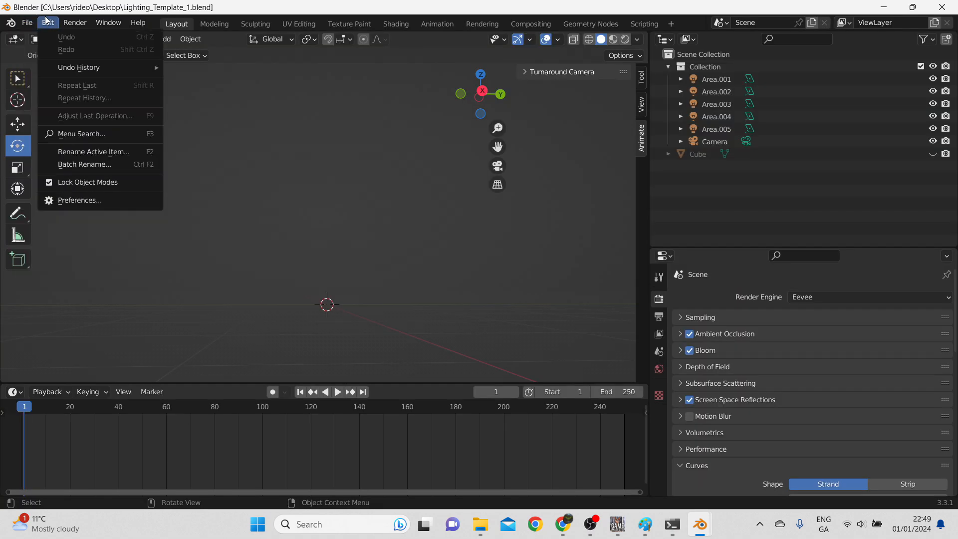
pyautogui.click(106, 204)
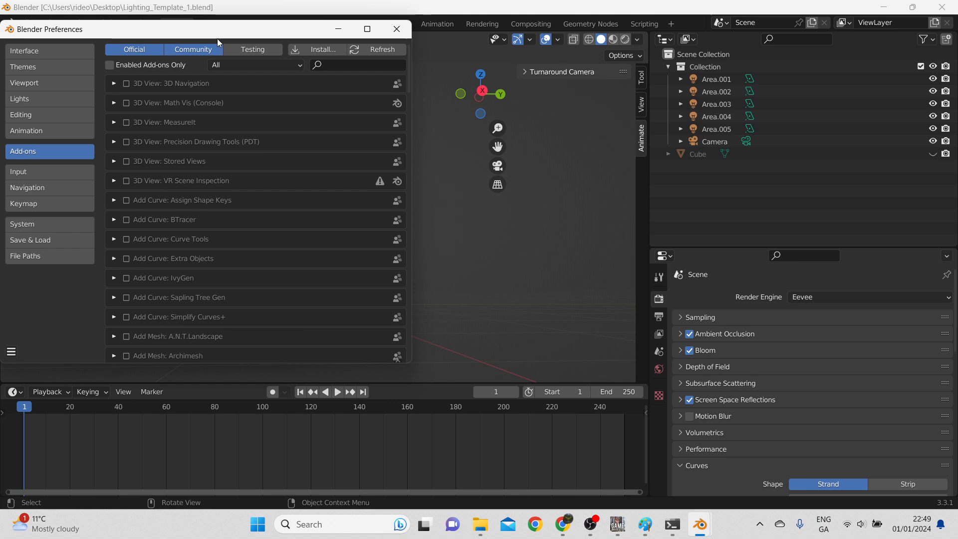
# Step: Install the add-on io_model_semodel-blender-28.zip from the inner COD-Blender-Autoshader-1.0 folder on the desktop
pyautogui.click(316, 48)
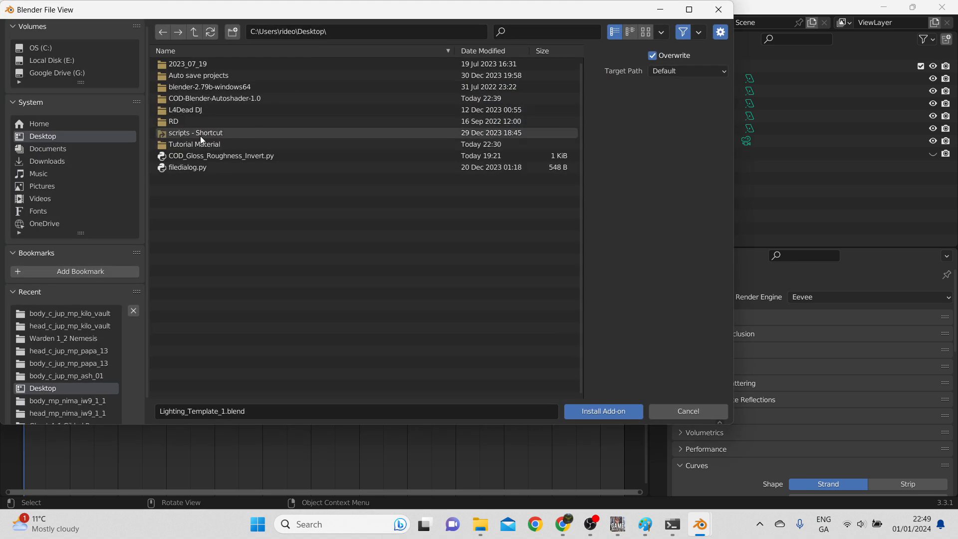
pyautogui.doubleClick(202, 94)
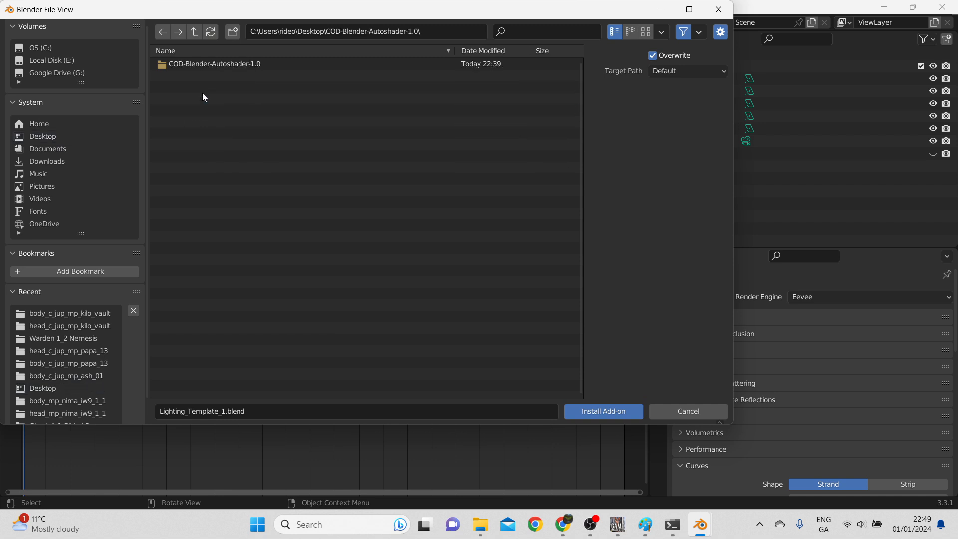
pyautogui.doubleClick(203, 64)
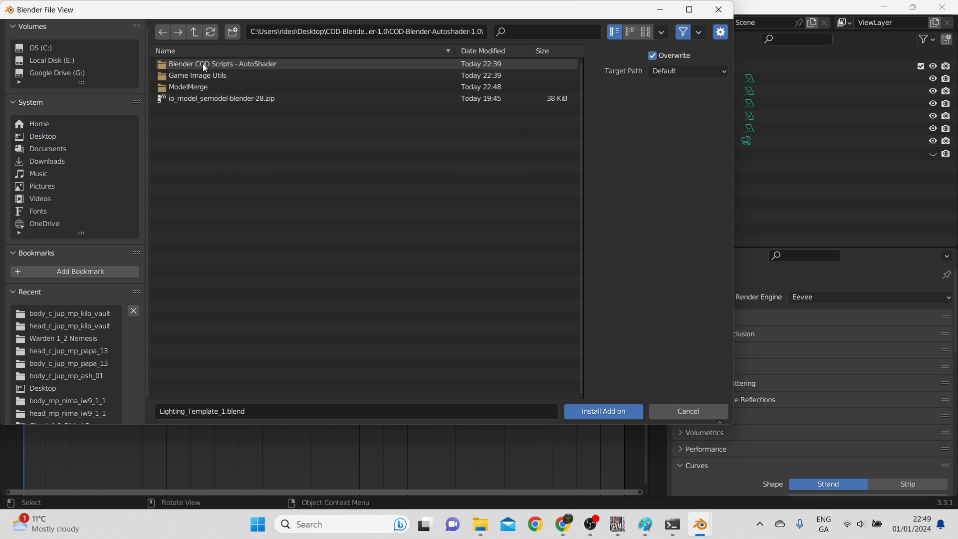
pyautogui.click(207, 99)
pyautogui.click(593, 409)
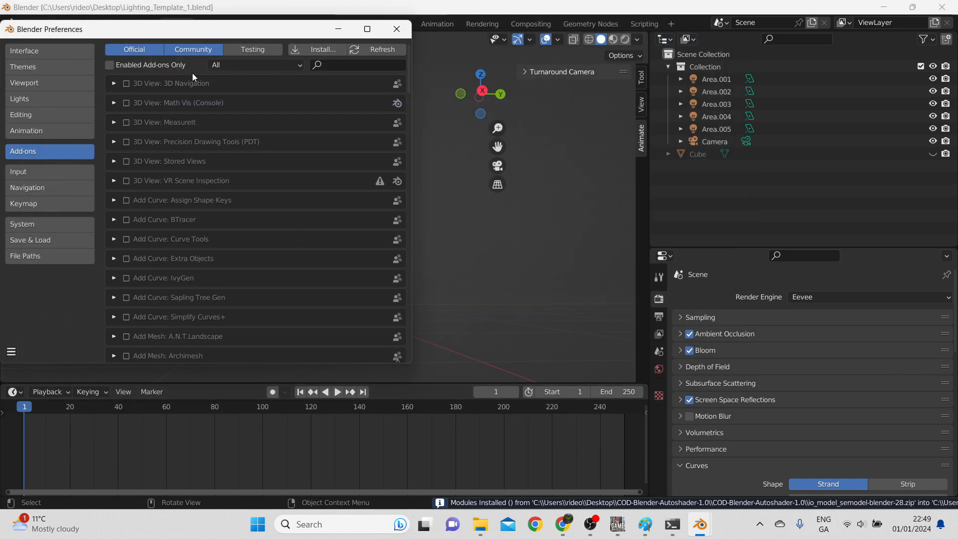
# Step: Search the add-ons for "sem", switch SEModel Support with Blendshapes off and on again, and close the preferences
pyautogui.click(340, 62)
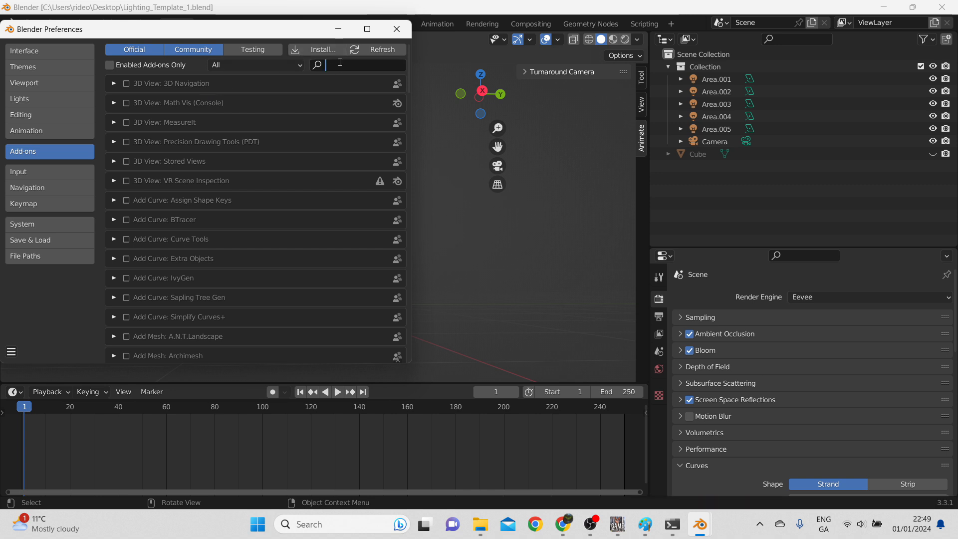
pyautogui.write('sem')
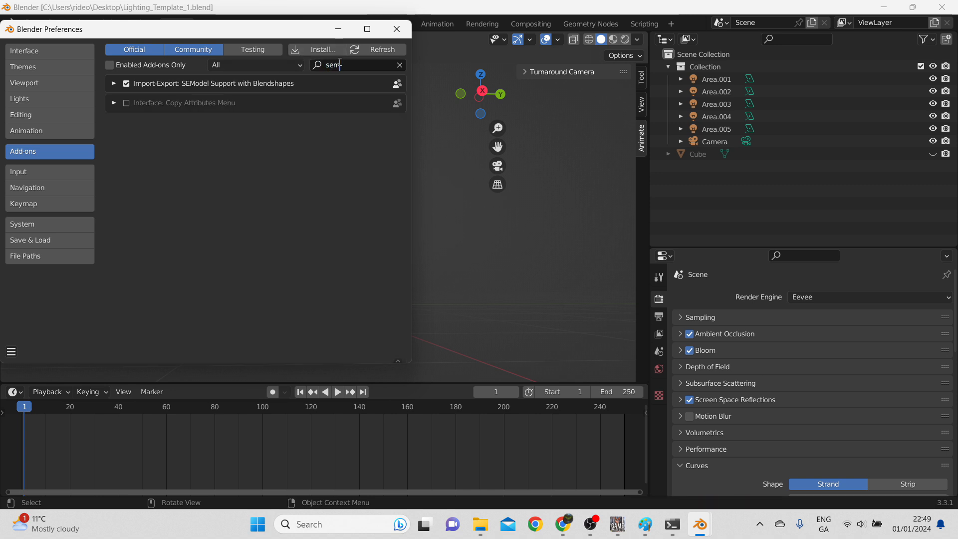
pyautogui.click(128, 85)
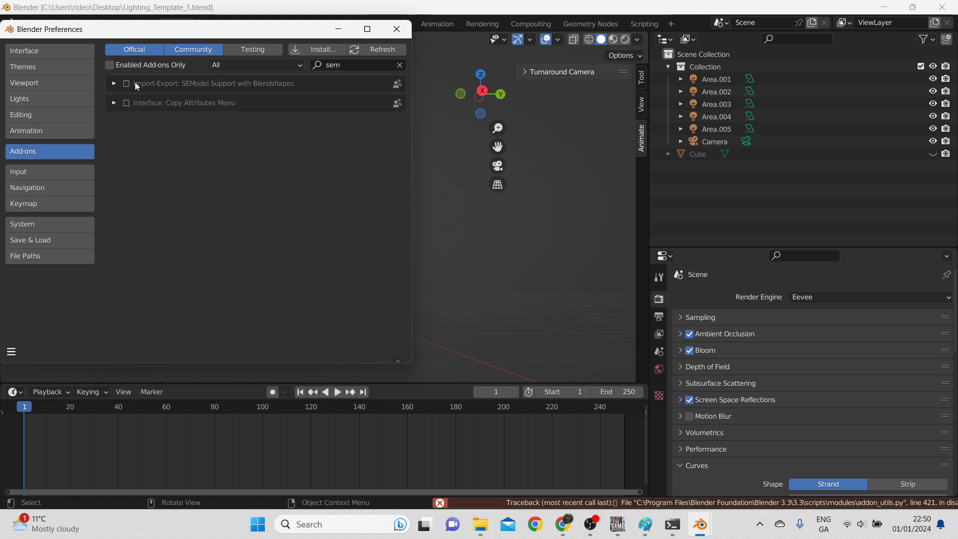
pyautogui.click(126, 84)
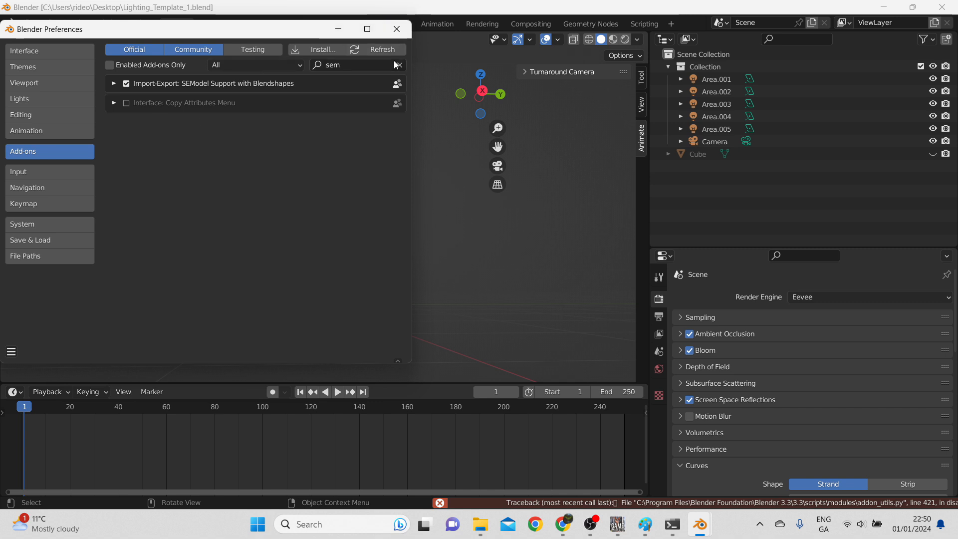
pyautogui.click(397, 28)
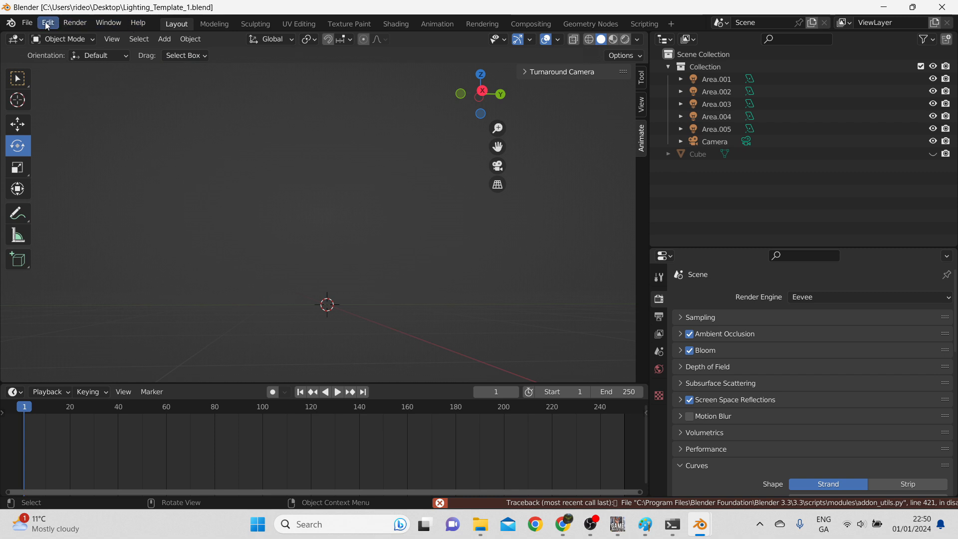
# Step: Import Full_body_c_jup_mp_kilo_vault_LOD0.semodel as an SEModel from the Tutorial Material\MW3 Model folder
pyautogui.click(26, 23)
pyautogui.moveTo(60, 190)
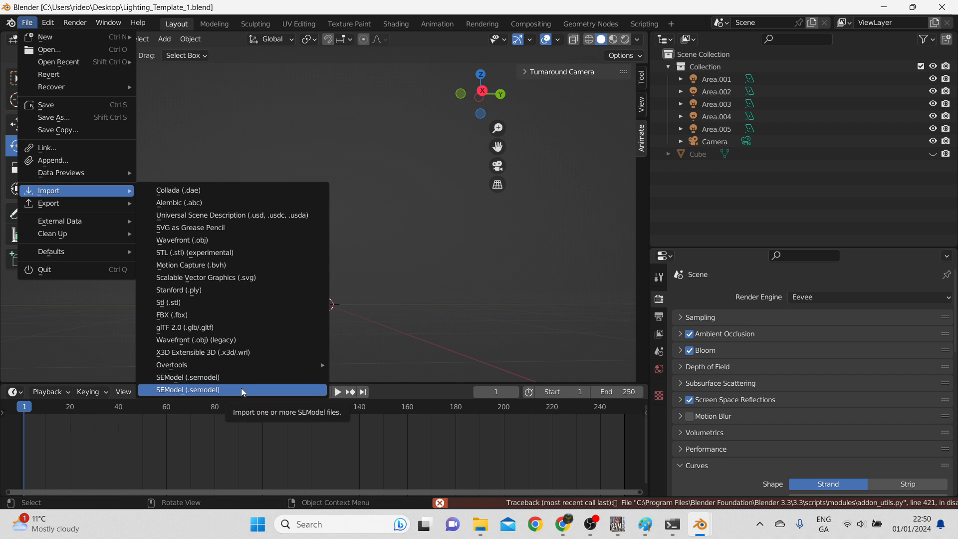
pyautogui.click(230, 381)
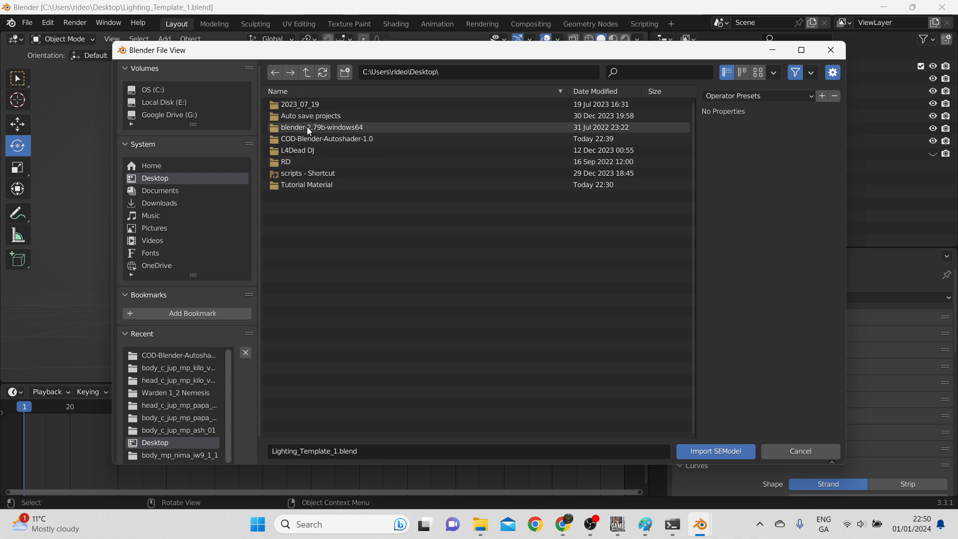
pyautogui.doubleClick(306, 184)
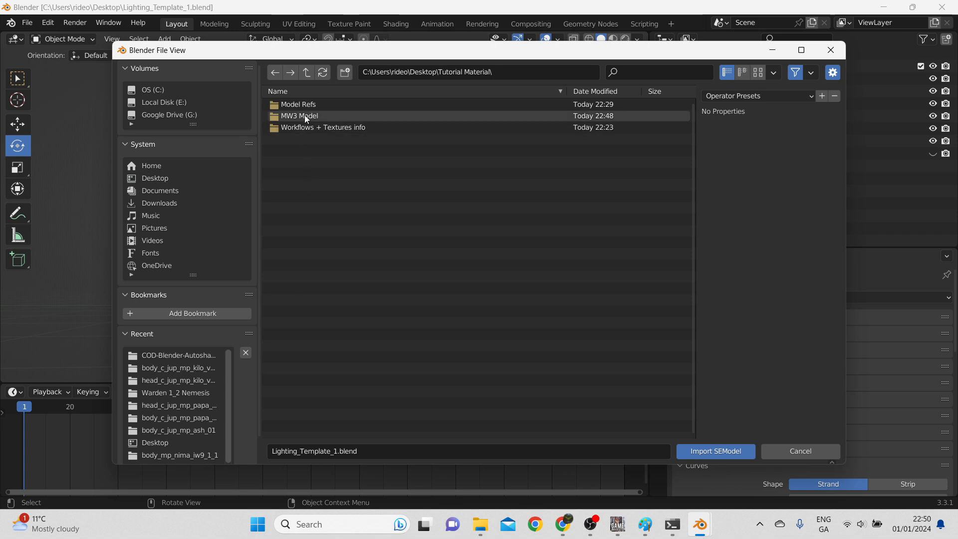
pyautogui.doubleClick(303, 116)
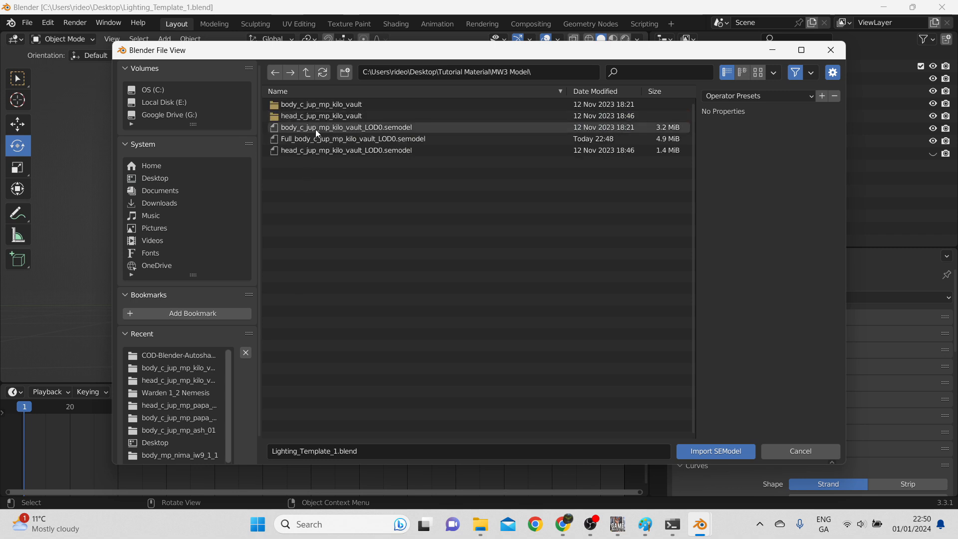
pyautogui.click(318, 139)
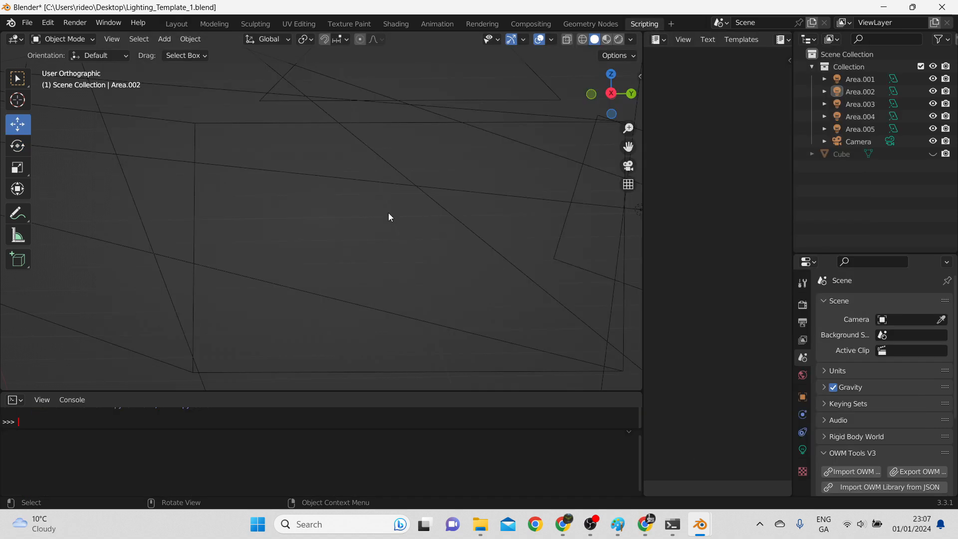
pyautogui.scroll(-10, 300, 198)
pyautogui.scroll(-2, 352, 165)
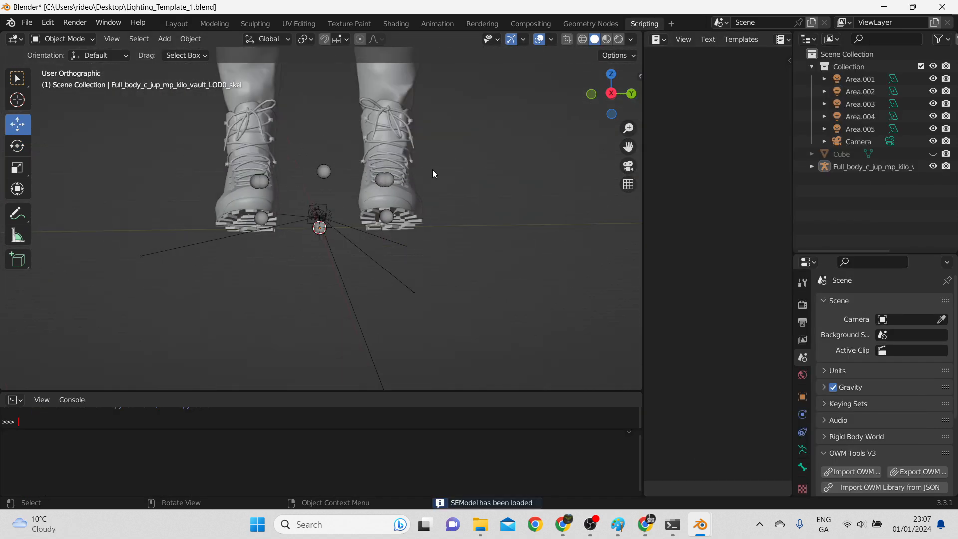
# Step: Unhide the Cube for size comparison and hide the Full_body model's skeleton in the viewport
pyautogui.click(932, 154)
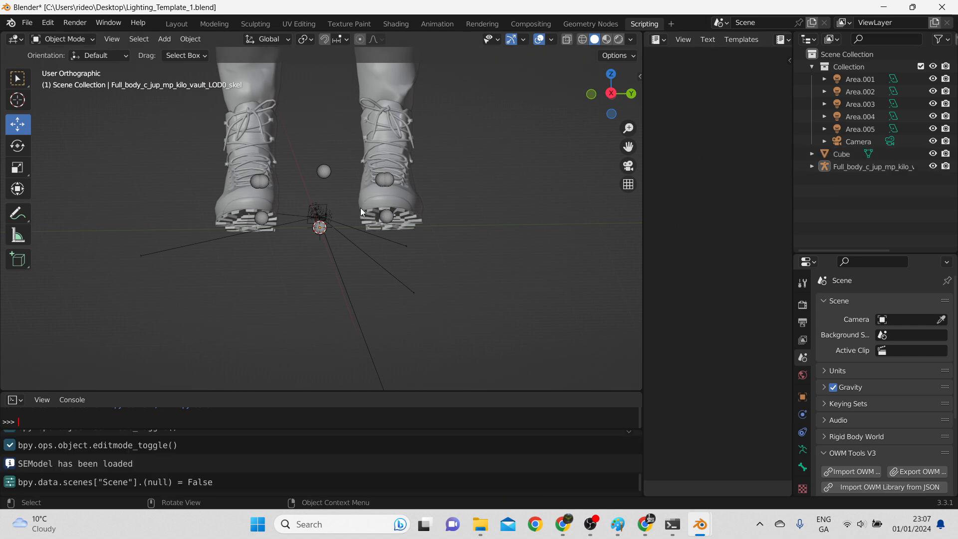
pyautogui.scroll(8, 366, 217)
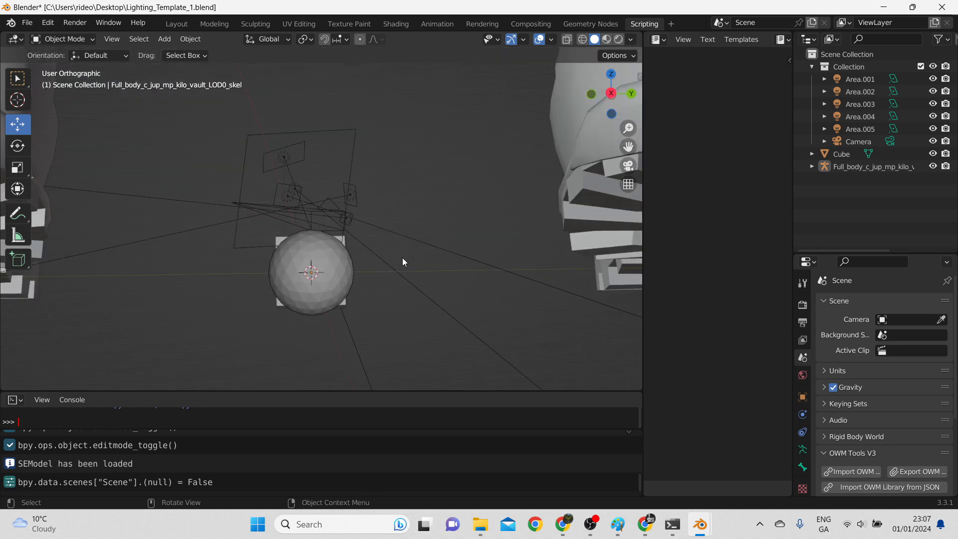
pyautogui.click(933, 167)
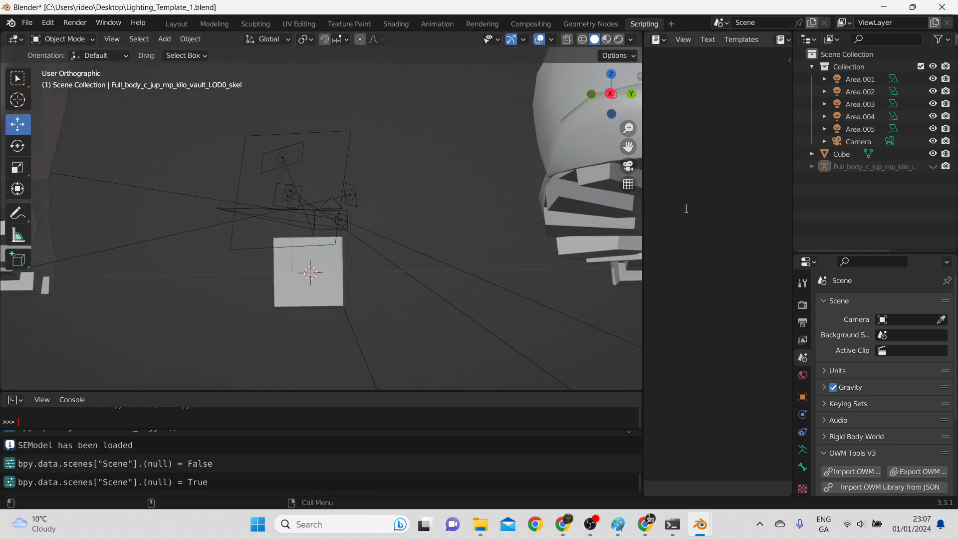
pyautogui.scroll(-6, 386, 238)
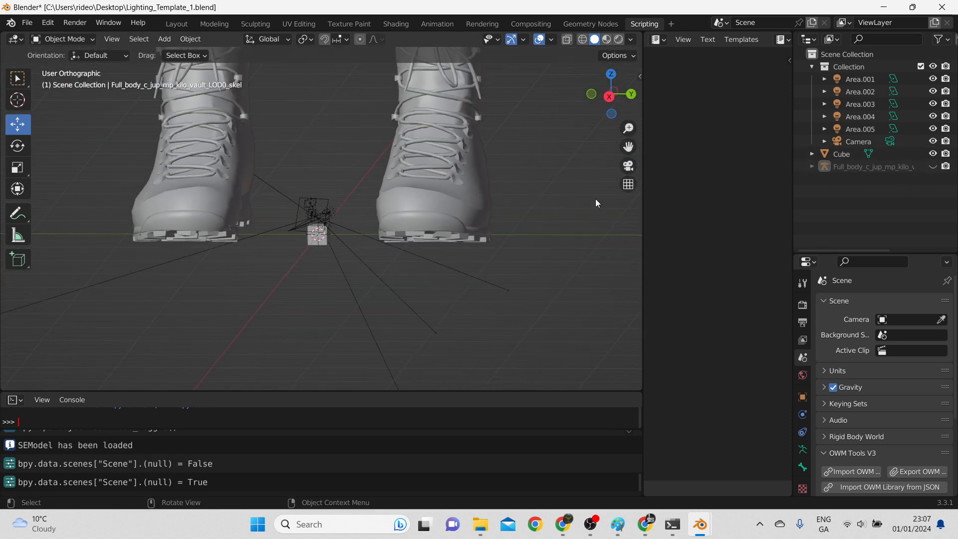
# Step: Set the Full_body skeleton's object scale to 0.01 on the X, Y and Z axes
pyautogui.click(854, 166)
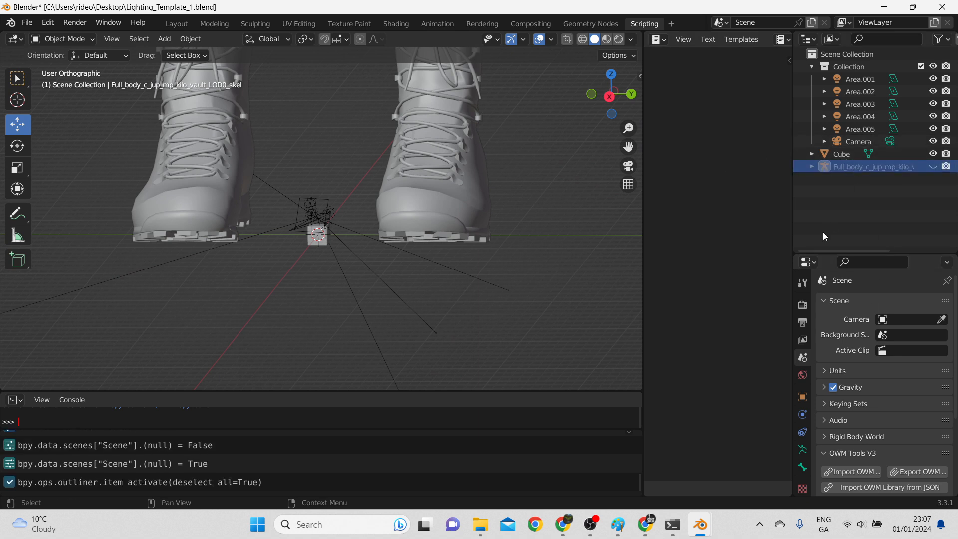
pyautogui.click(805, 397)
pyautogui.click(892, 438)
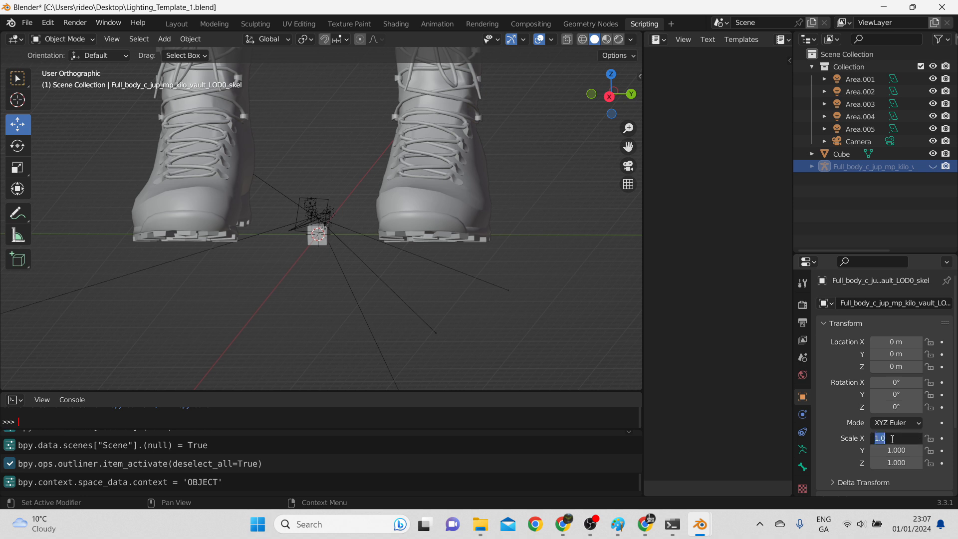
pyautogui.click(892, 438)
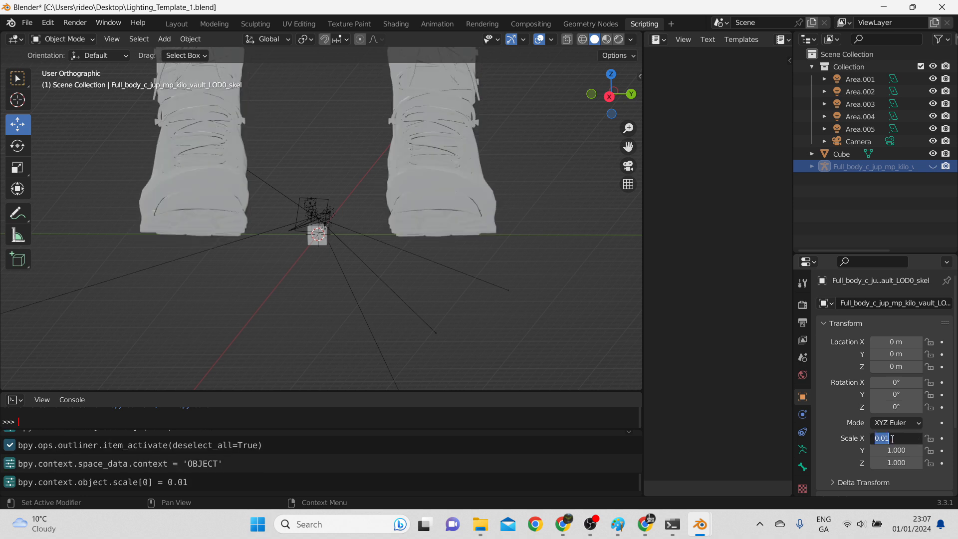
pyautogui.press('Tab')
pyautogui.write('0.01')
pyautogui.press('Tab')
pyautogui.write('0.01')
pyautogui.press('Return')
pyautogui.scroll(10, 322, 249)
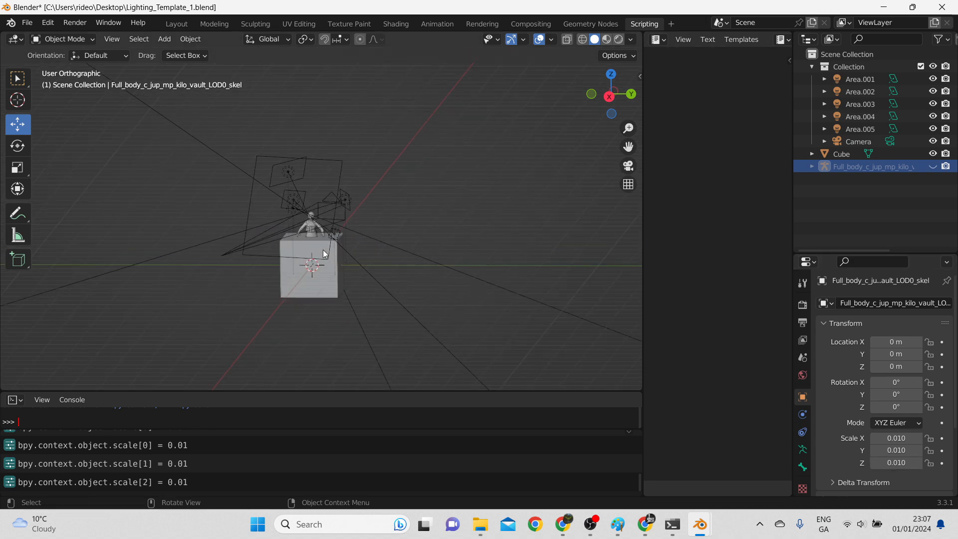
# Step: Hide the size-comparison Cube in the viewport and examine the character model's head and upper body up close
pyautogui.moveTo(319, 265); pyautogui.dragTo(526, 145, button='middle')
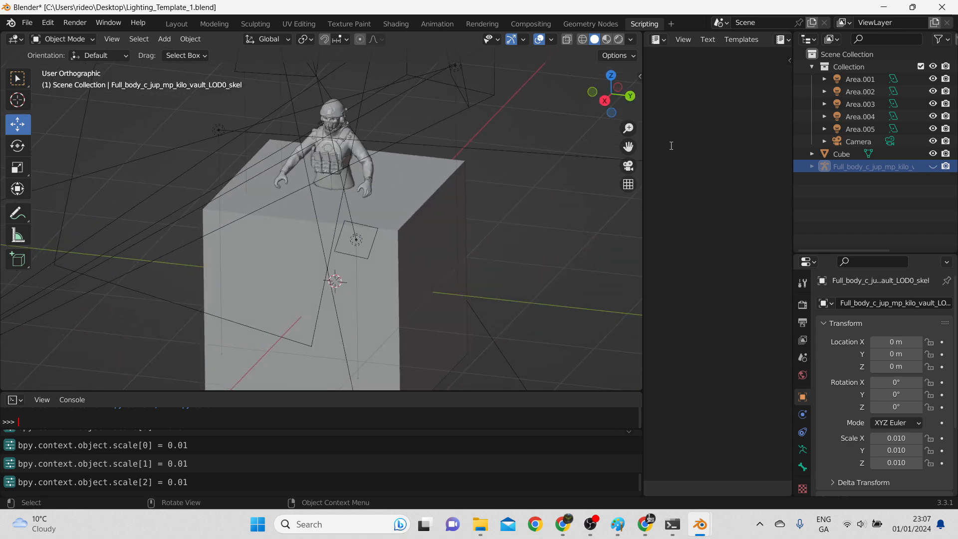
pyautogui.click(933, 154)
pyautogui.moveTo(412, 247); pyautogui.dragTo(328, 303, button='middle')
pyautogui.scroll(5, 371, 107)
pyautogui.scroll(2, 352, 182)
pyautogui.keyDown('shift'); pyautogui.moveTo(352, 182); pyautogui.dragTo(363, 305, button='middle'); pyautogui.keyUp('shift')
pyautogui.moveTo(413, 248); pyautogui.dragTo(429, 244, button='middle')
pyautogui.scroll(2, 409, 202)
pyautogui.moveTo(408, 201); pyautogui.dragTo(377, 269, button='middle')
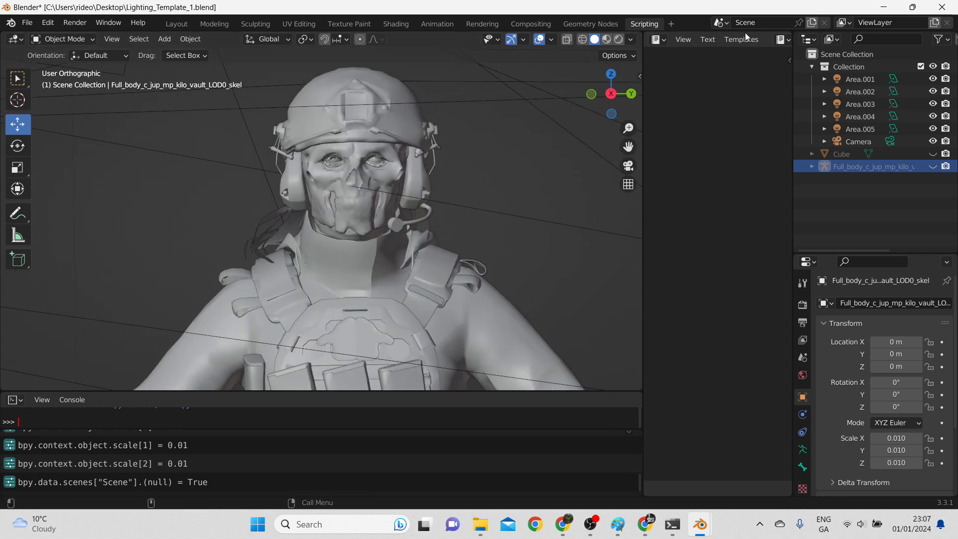
# Step: Widen the text editor area beside the 3D viewport and bring up its script template categories
pyautogui.moveTo(642, 104); pyautogui.dragTo(384, 125)
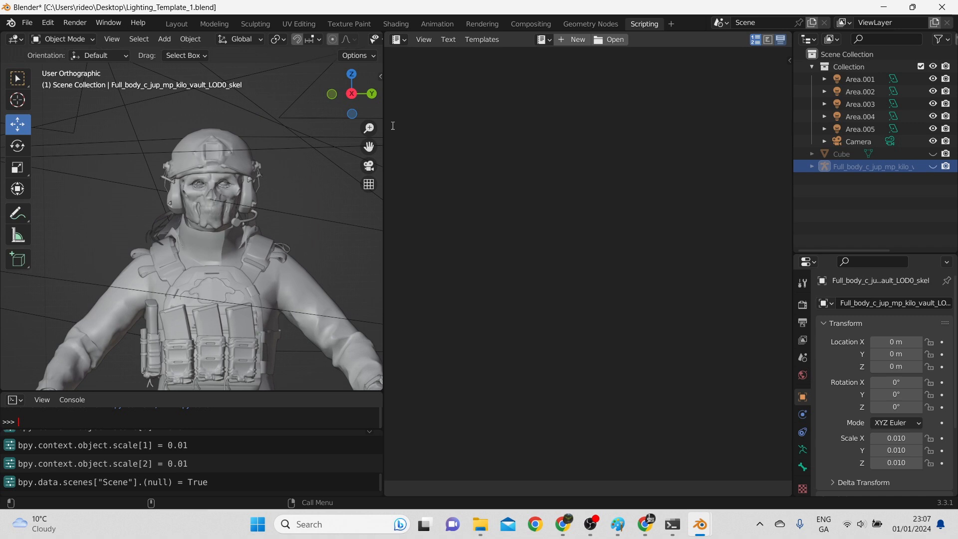
pyautogui.click(489, 39)
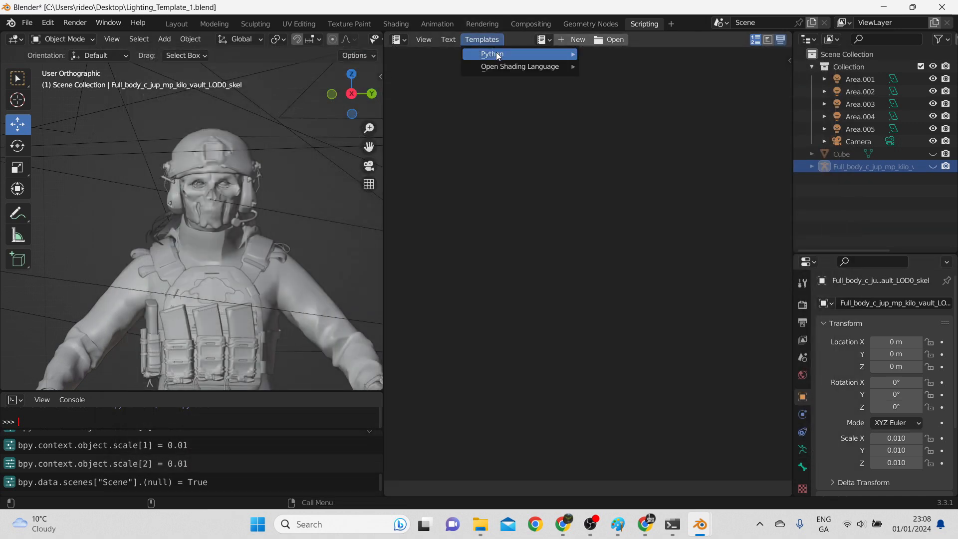
pyautogui.moveTo(529, 52)
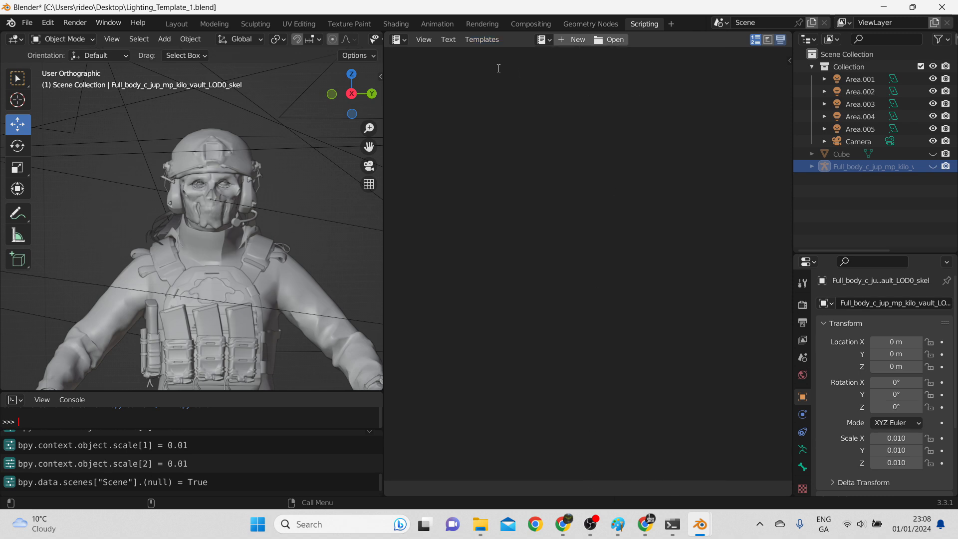
# Step: Switch to File Explorer, open the scripts folder from its desktop shortcut, and display its full path
pyautogui.click(882, 8)
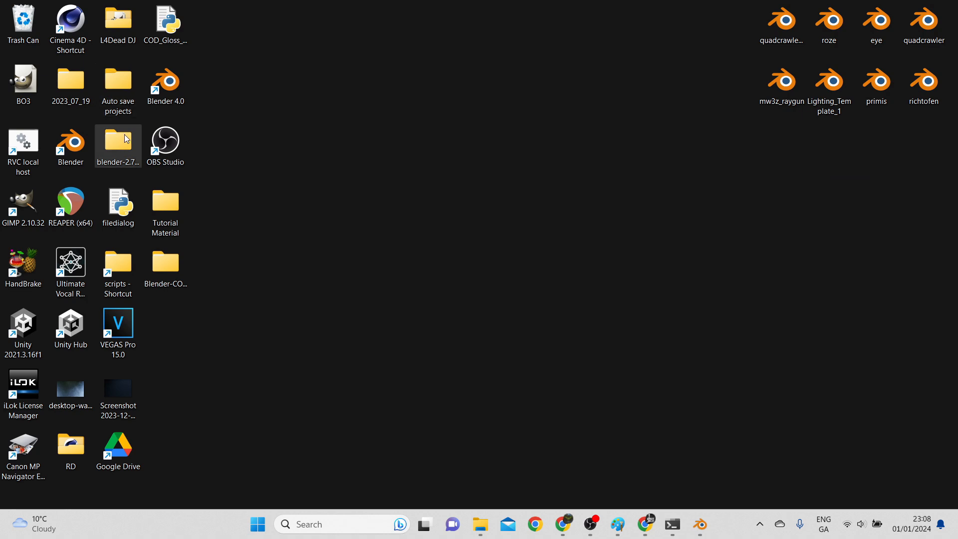
pyautogui.doubleClick(120, 272)
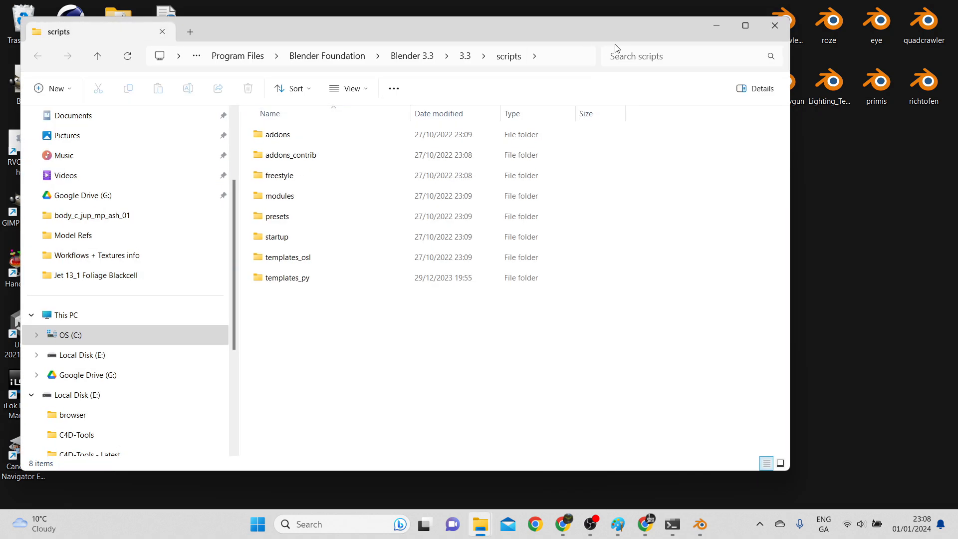
pyautogui.click(739, 28)
pyautogui.click(636, 36)
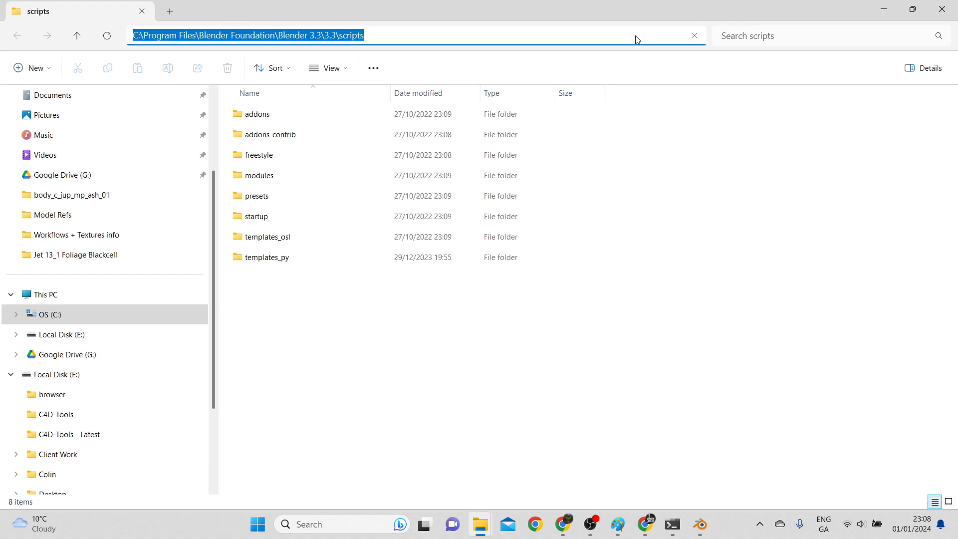
pyautogui.click(636, 36)
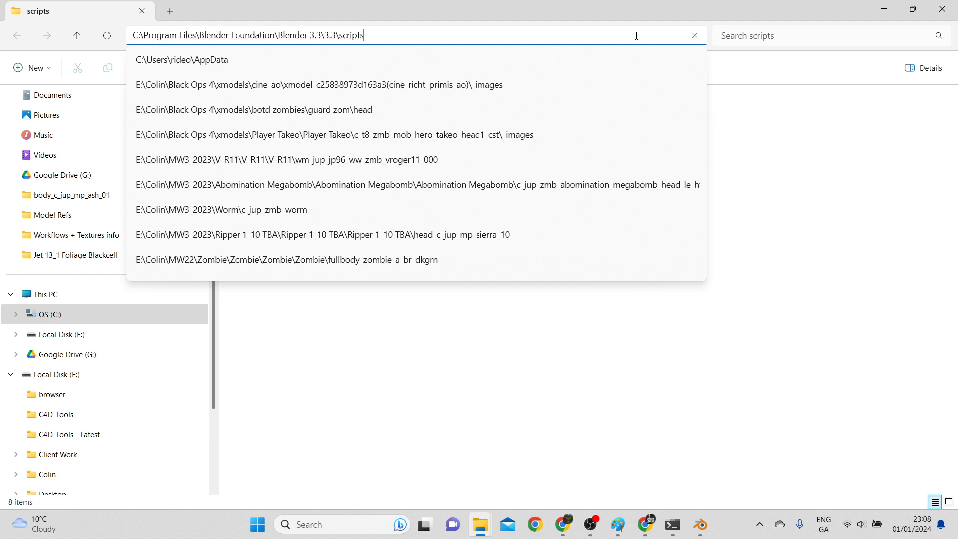
pyautogui.click(588, 16)
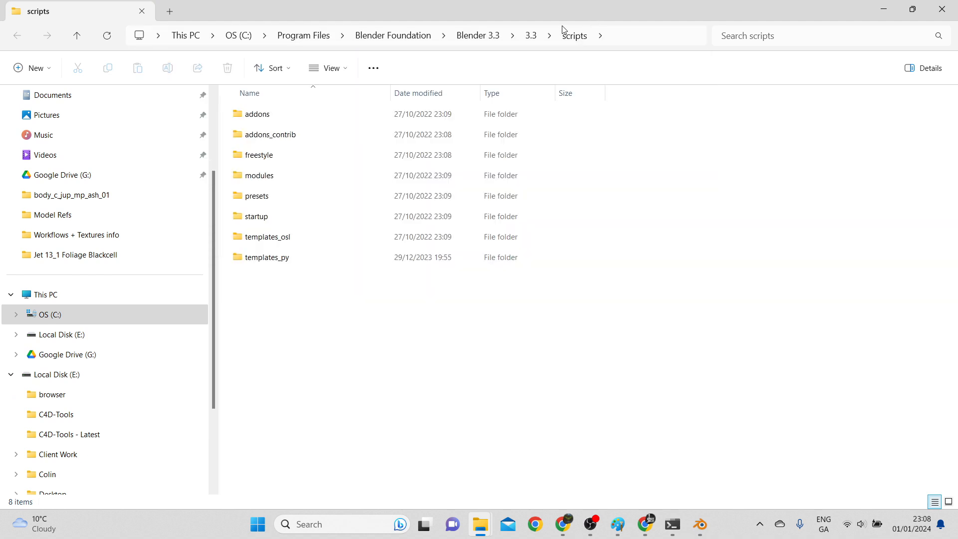
# Step: Browse from the Blender Foundation folder through Blender 3.3\3.3\scripts into the templates_py folder
pyautogui.click(487, 38)
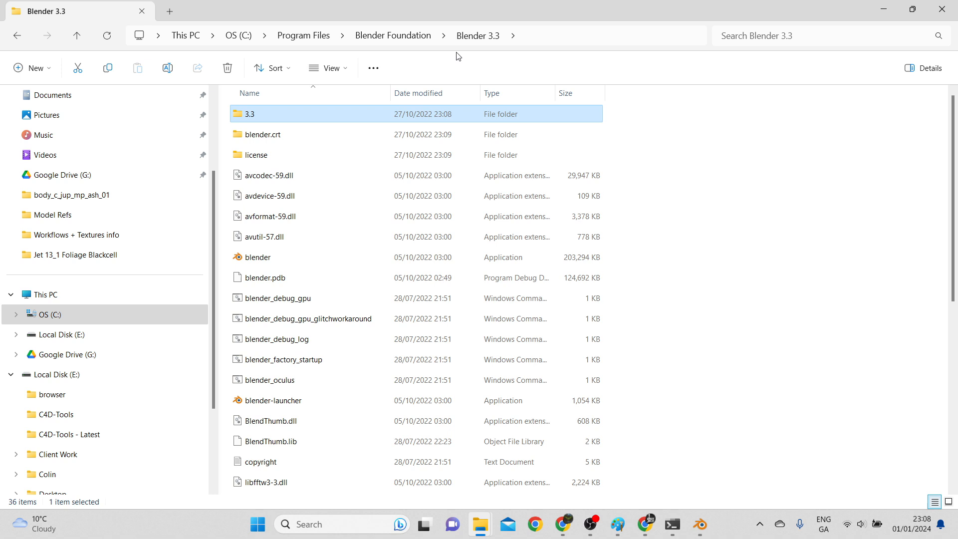
pyautogui.click(414, 36)
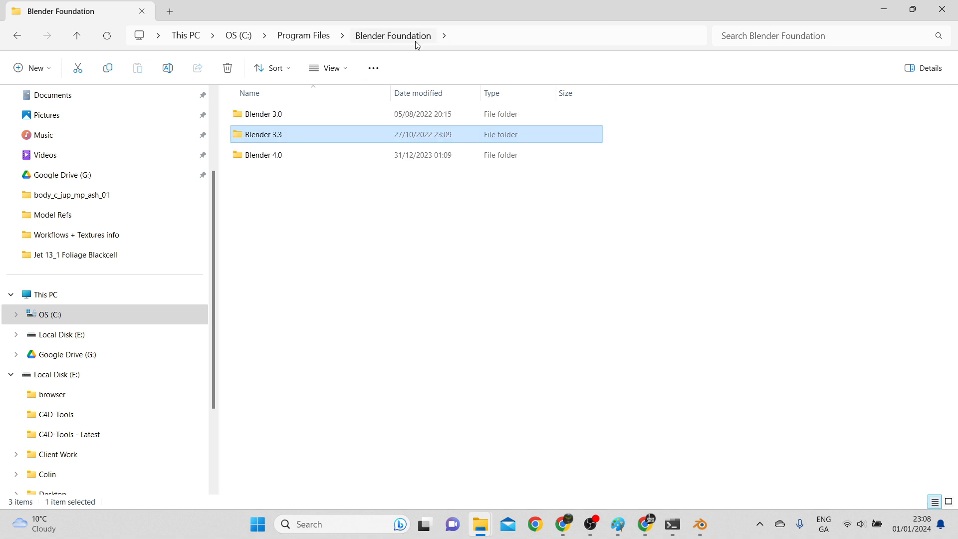
pyautogui.doubleClick(270, 136)
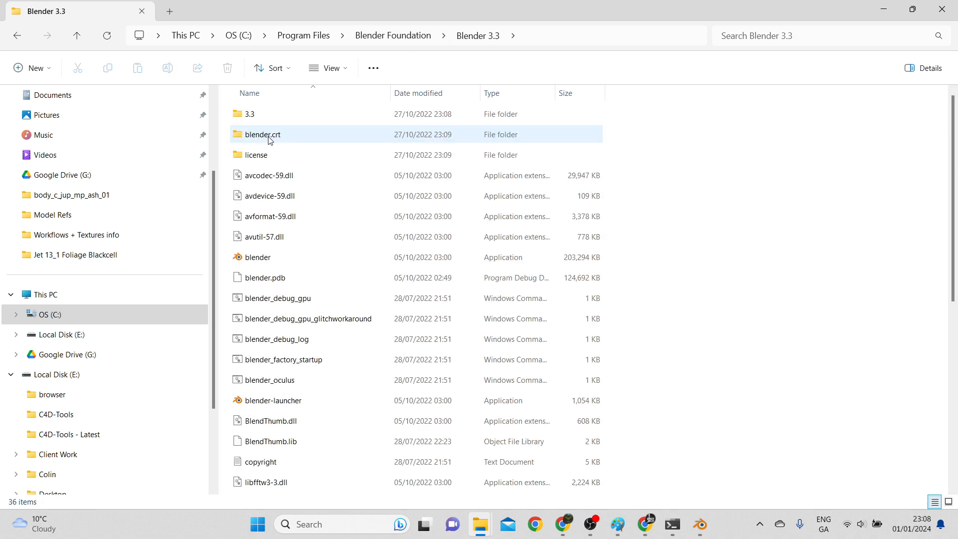
pyautogui.doubleClick(256, 115)
pyautogui.doubleClick(262, 156)
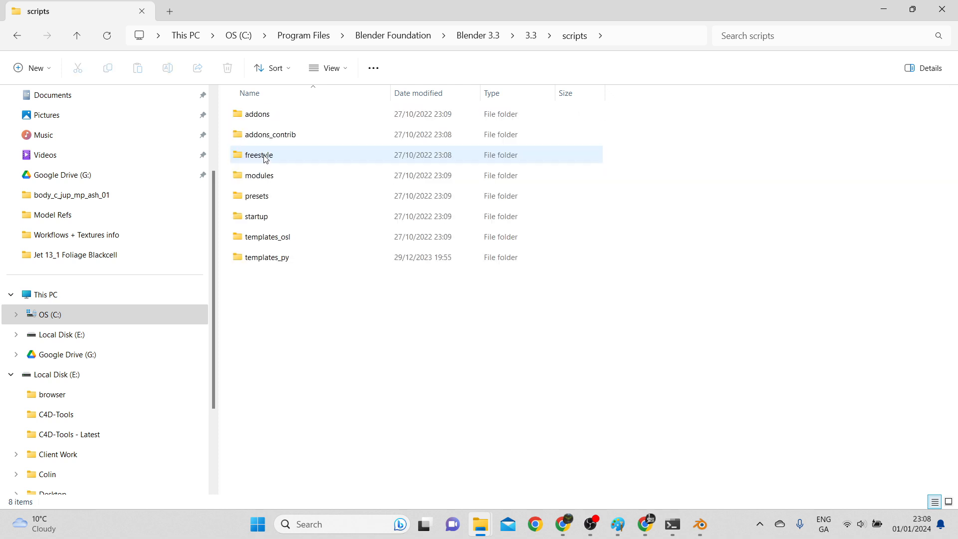
pyautogui.doubleClick(280, 260)
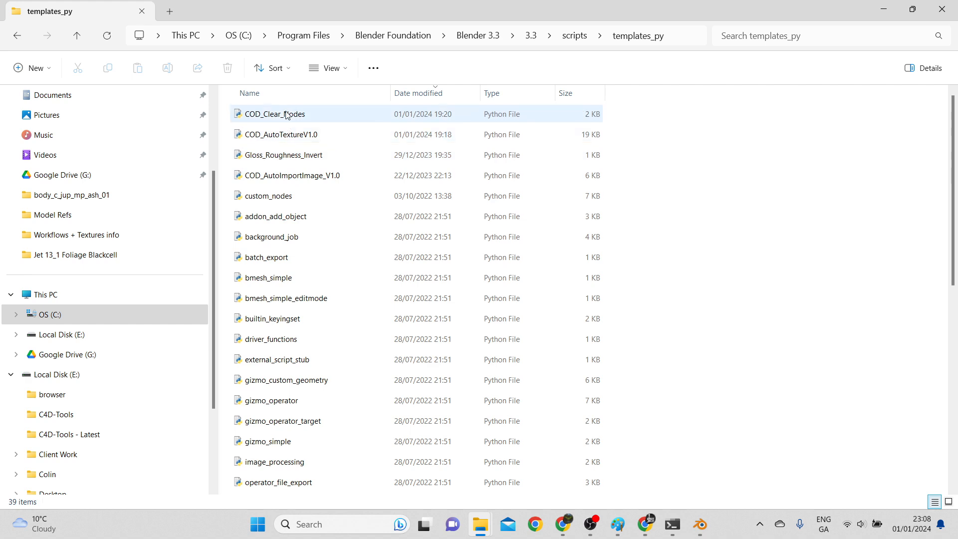
# Step: Return to Blender, load the COD Clear Nodes Python template in the text editor, and run the script
pyautogui.click(880, 5)
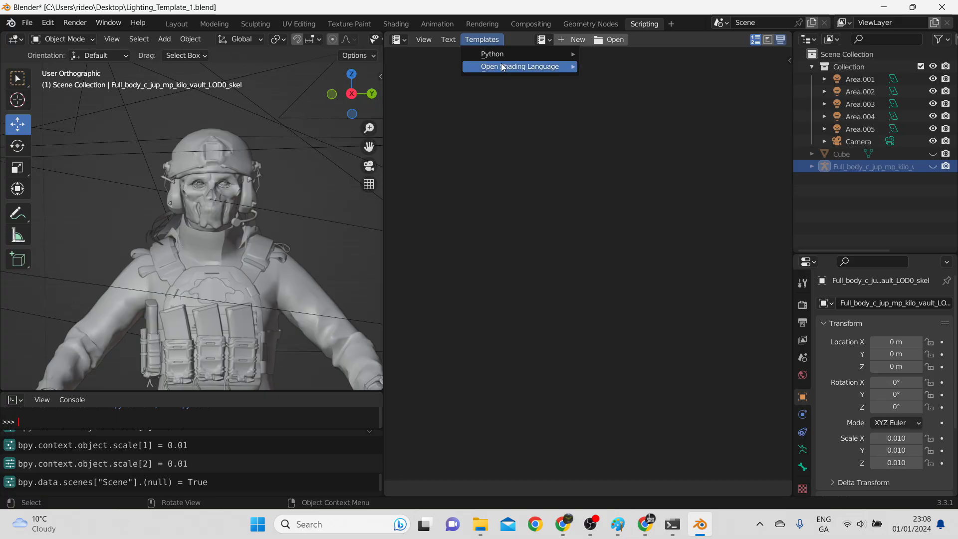
pyautogui.moveTo(502, 56)
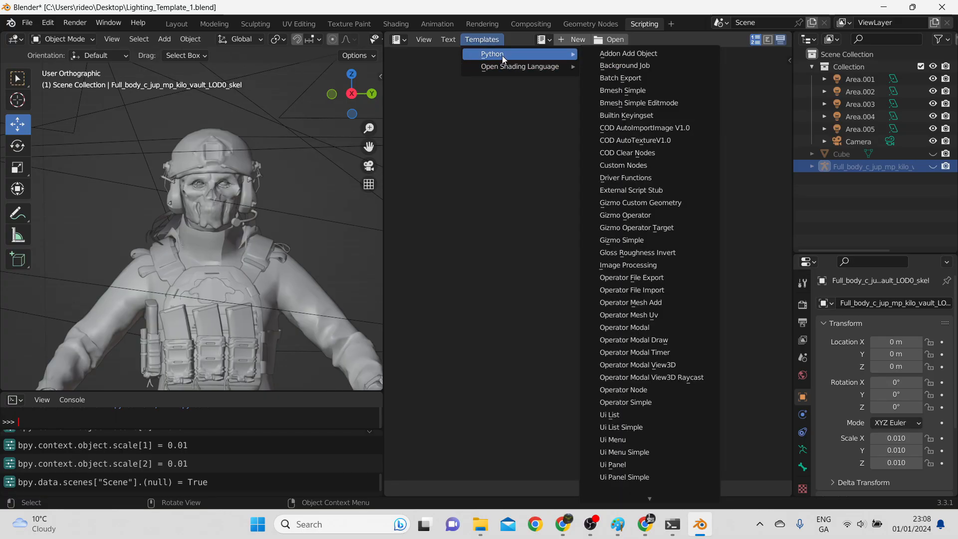
pyautogui.click(637, 153)
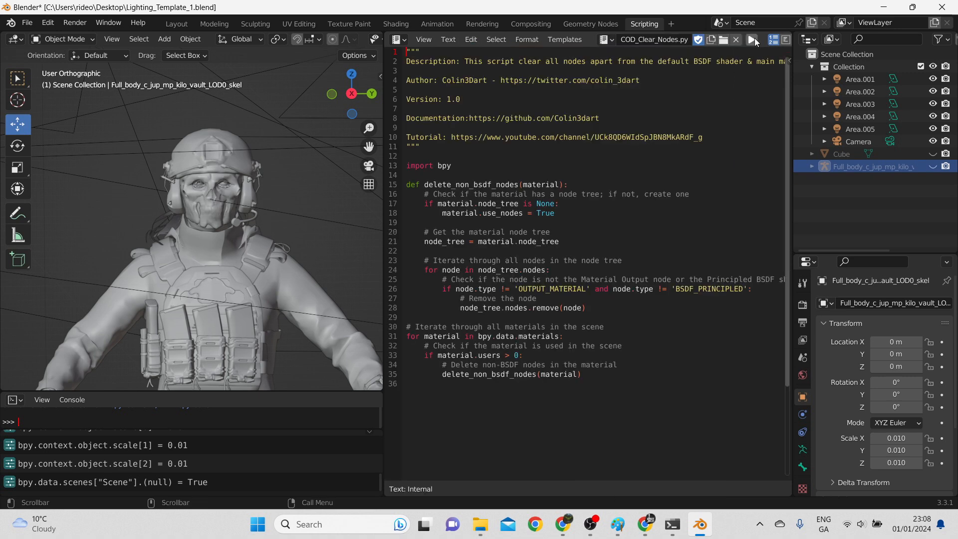
pyautogui.click(753, 39)
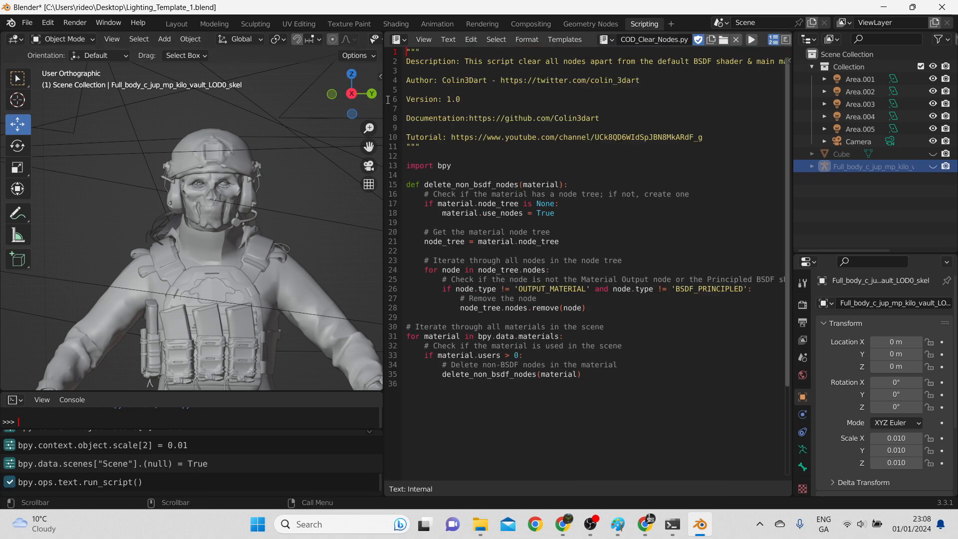
# Step: Widen the 3D viewport and set its shading to Rendered to show the untextured model
pyautogui.moveTo(382, 99); pyautogui.dragTo(554, 98)
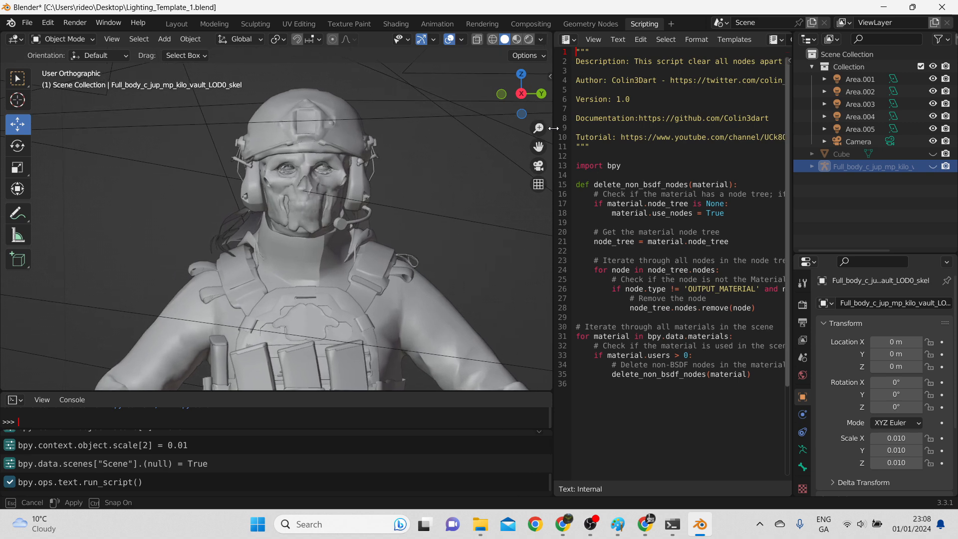
pyautogui.click(529, 40)
pyautogui.scroll(-3, 439, 134)
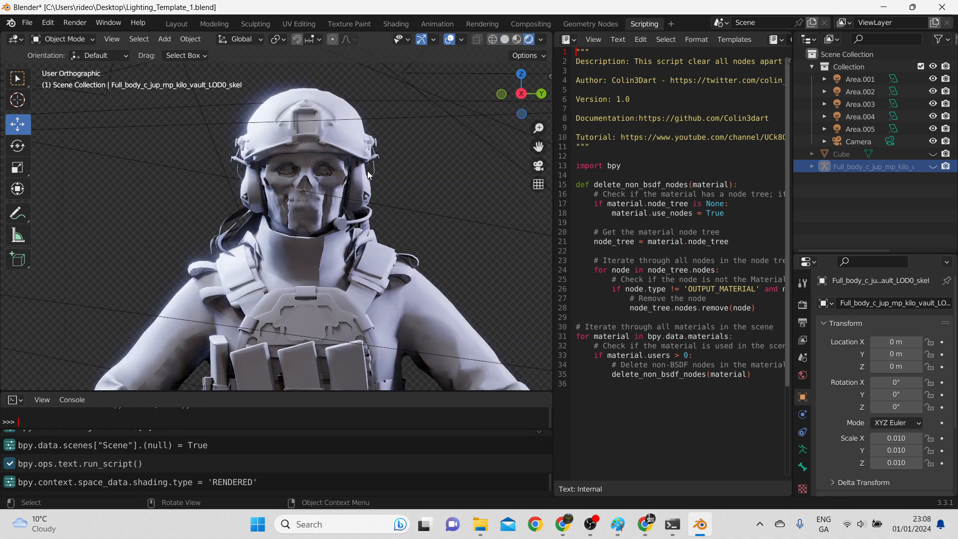
pyautogui.scroll(2, 369, 174)
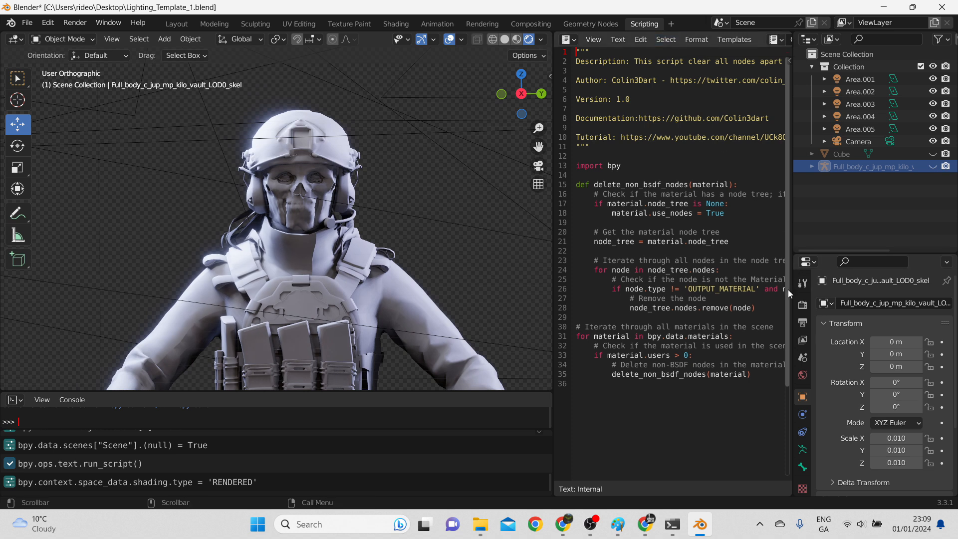
# Step: Review the scene's Eevee render settings, including Sampling, High Quality Normals under Performance, and the Shadows options
pyautogui.moveTo(792, 288); pyautogui.dragTo(717, 301)
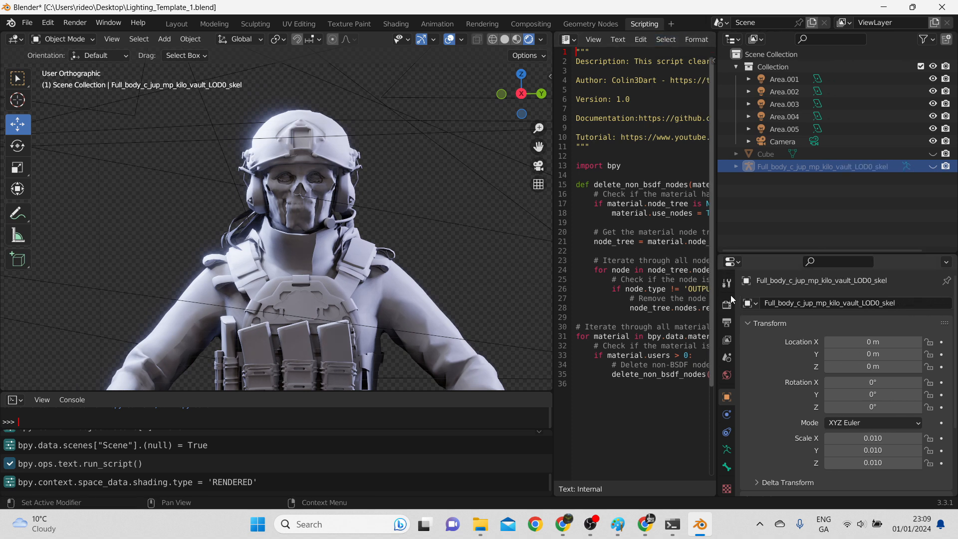
pyautogui.click(726, 304)
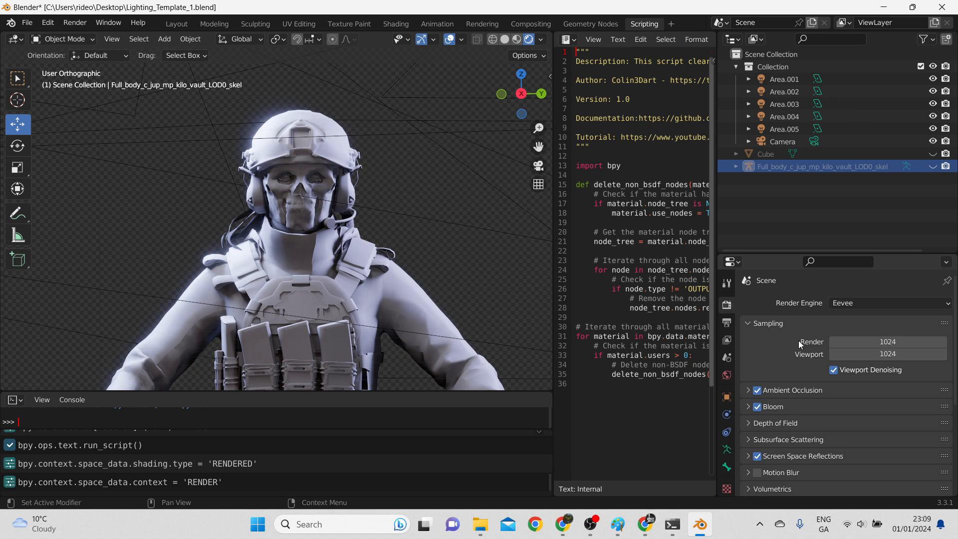
pyautogui.scroll(-6, 791, 362)
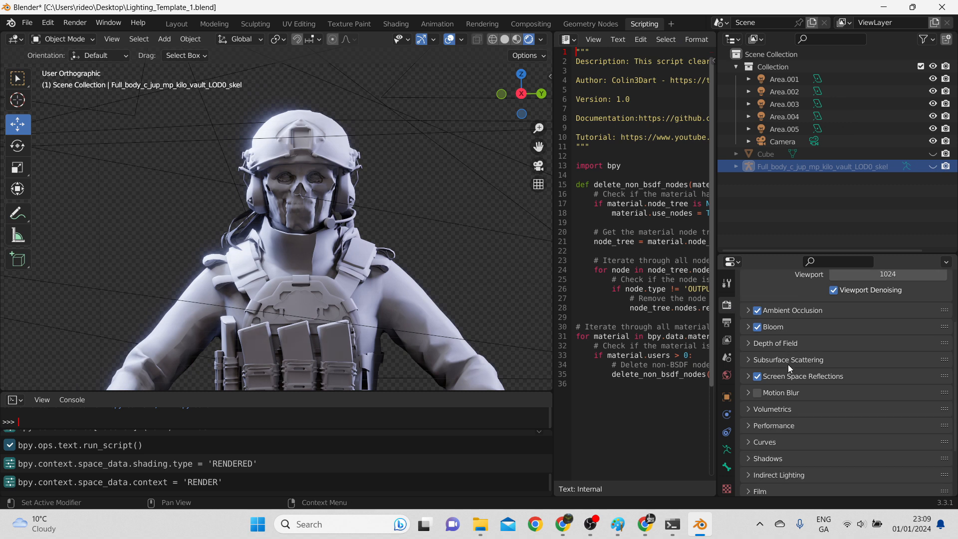
pyautogui.click(748, 384)
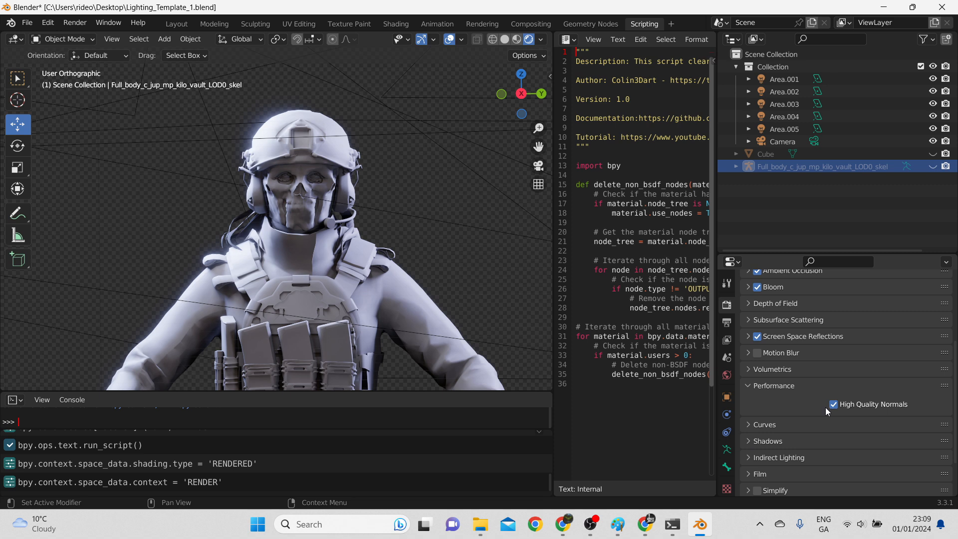
pyautogui.scroll(-1, 790, 406)
pyautogui.click(752, 421)
pyautogui.scroll(-2, 798, 414)
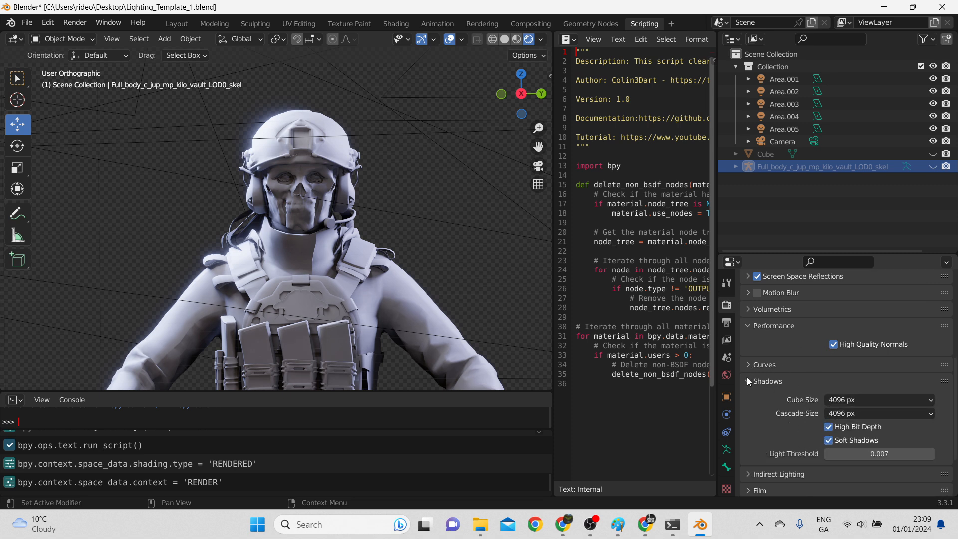
pyautogui.click(749, 382)
pyautogui.scroll(8, 753, 334)
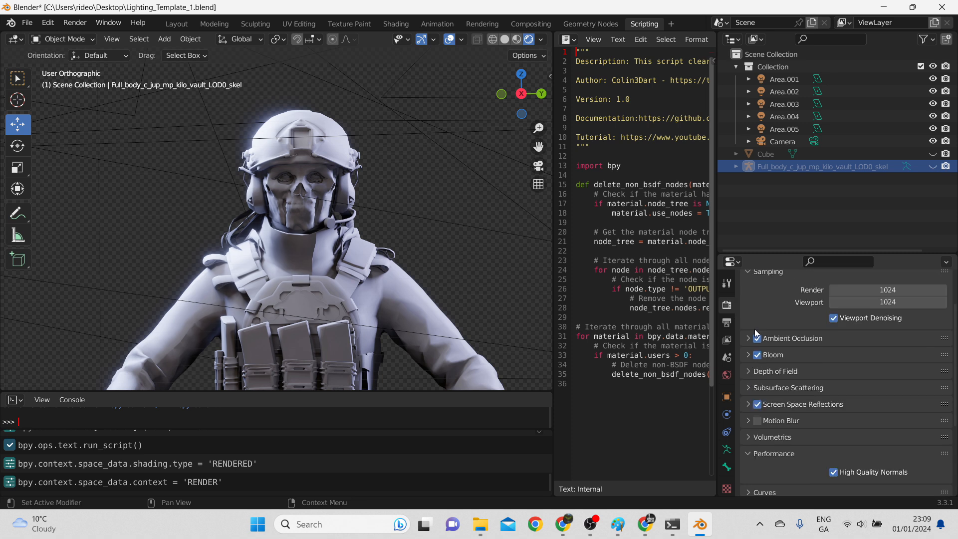
pyautogui.click(726, 283)
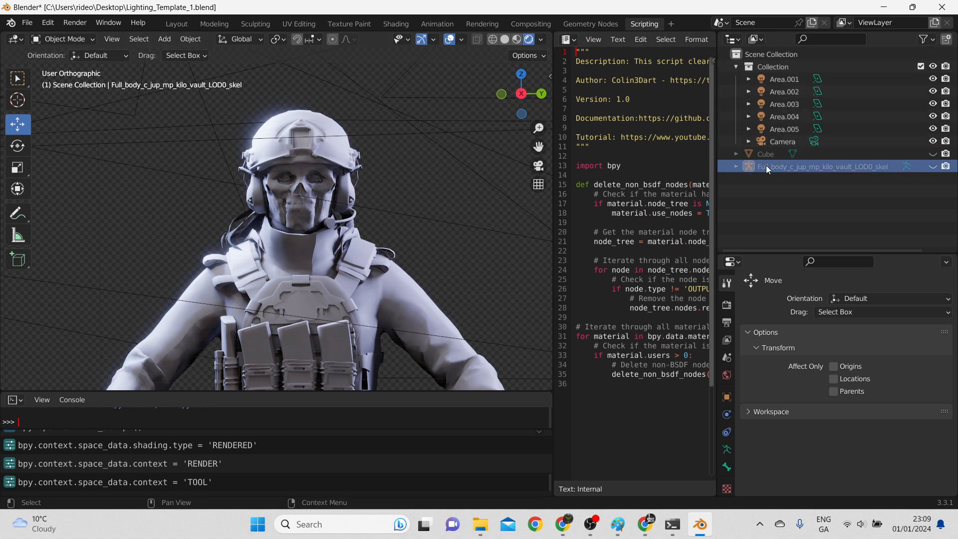
# Step: Enlarge the text editor area and run the COD_Clear_Nodes.py script again
pyautogui.moveTo(717, 113); pyautogui.dragTo(802, 113)
pyautogui.moveTo(553, 125); pyautogui.dragTo(433, 126)
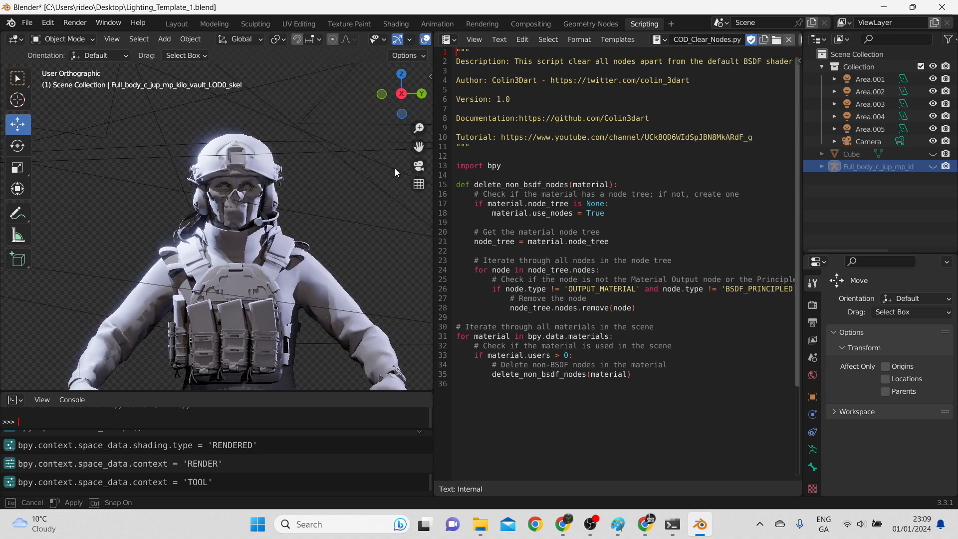
pyautogui.scroll(2, 268, 202)
pyautogui.click(808, 40)
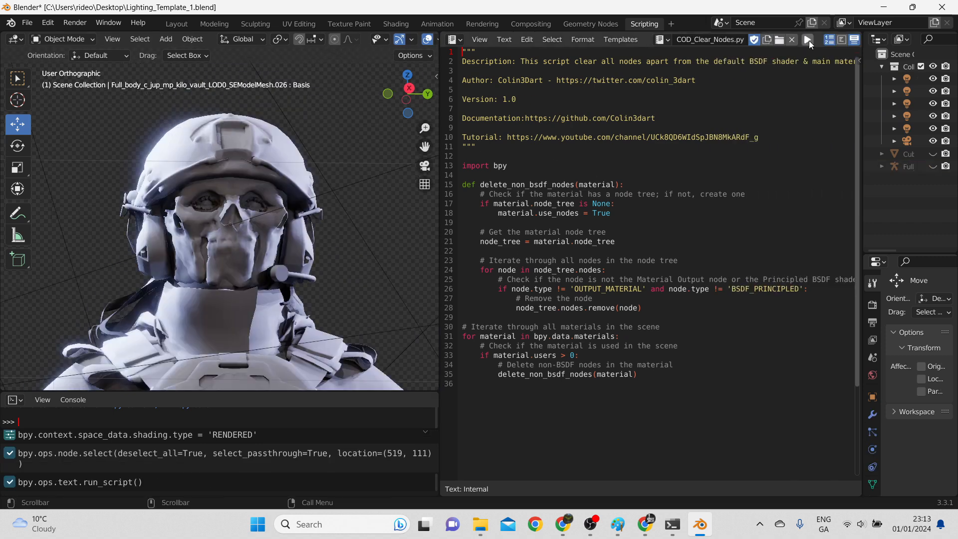
# Step: Inspect the helmet mesh's material nodes in the Shading workspace with an enlarged node editor
pyautogui.click(388, 23)
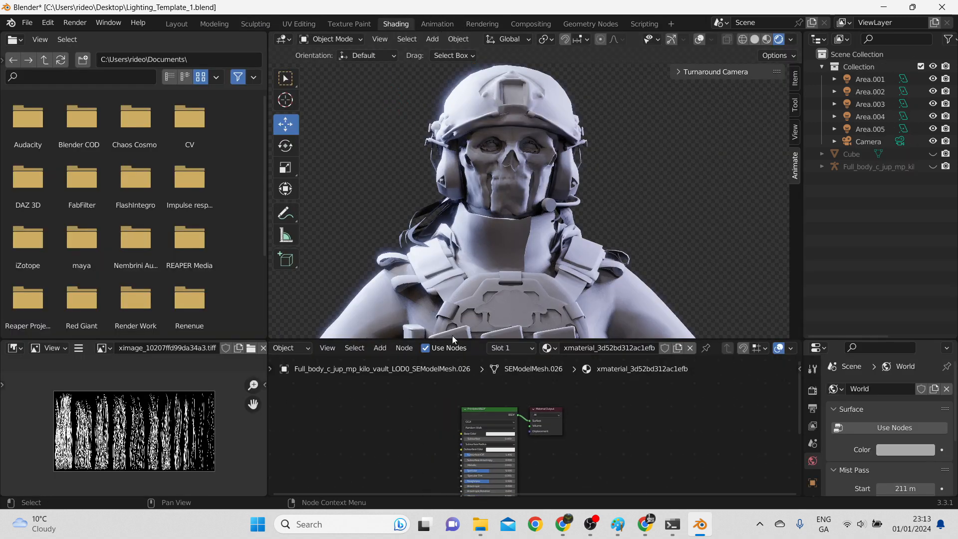
pyautogui.moveTo(452, 337); pyautogui.dragTo(452, 301)
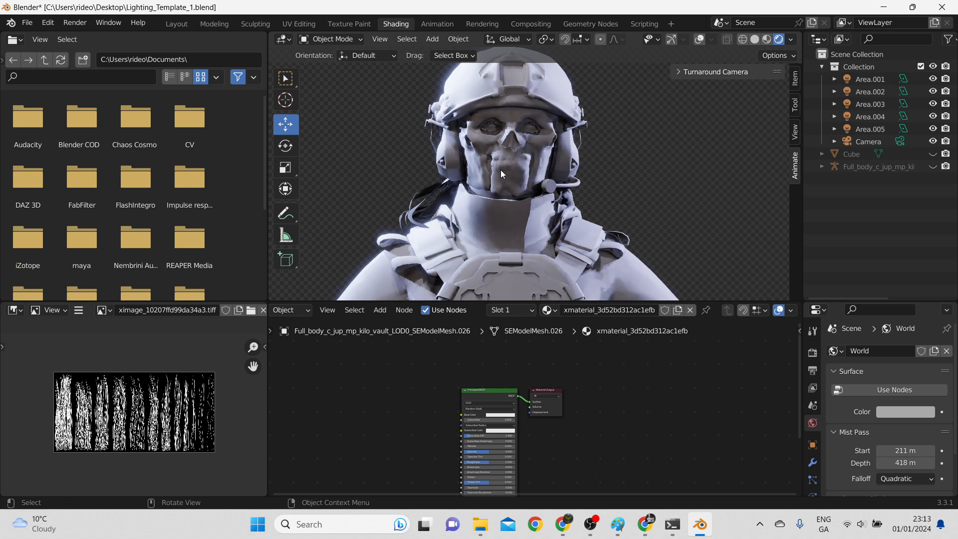
pyautogui.click(477, 99)
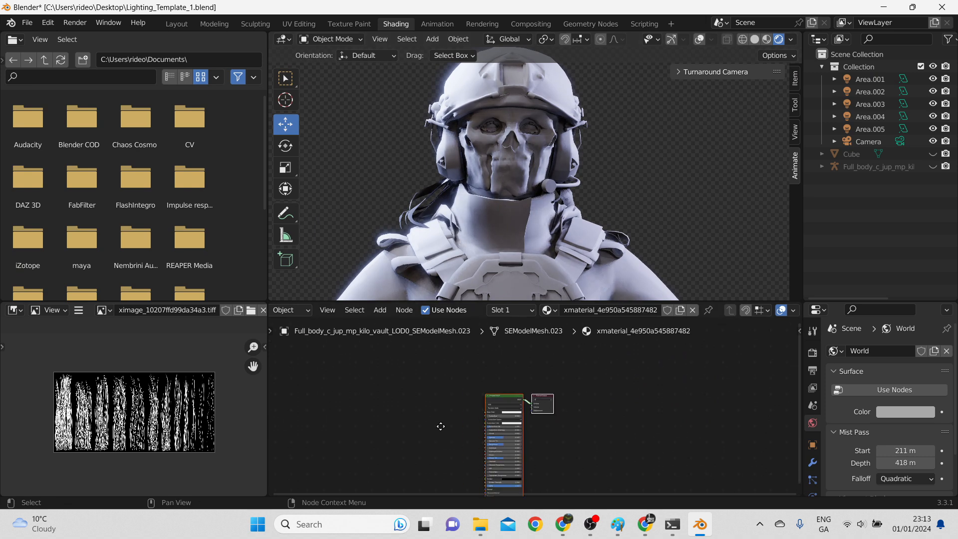
pyautogui.scroll(5, 522, 403)
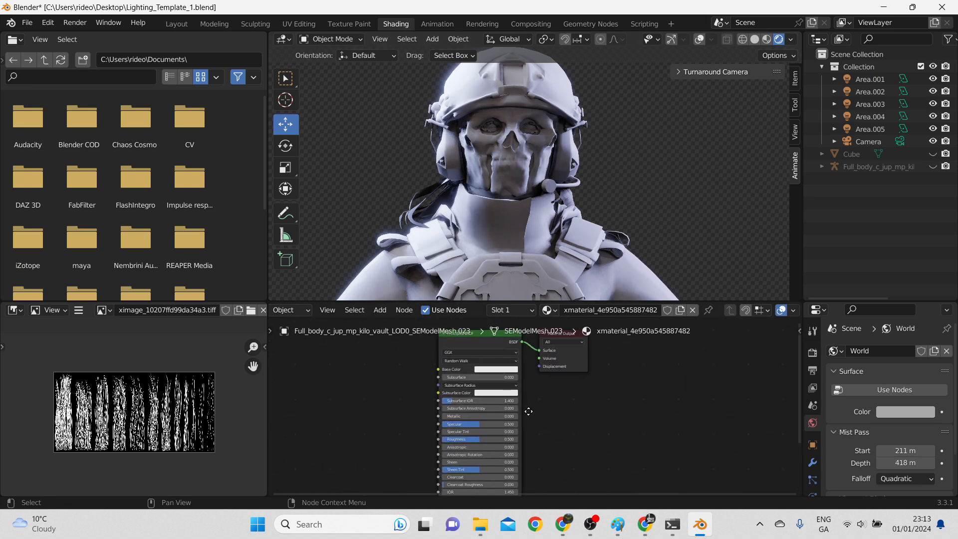
# Step: Examine the Principled BSDF and Material Output nodes left in the helmet material, adjusting the node editor's height
pyautogui.moveTo(528, 411); pyautogui.dragTo(548, 423, button='middle')
pyautogui.scroll(4, 544, 415)
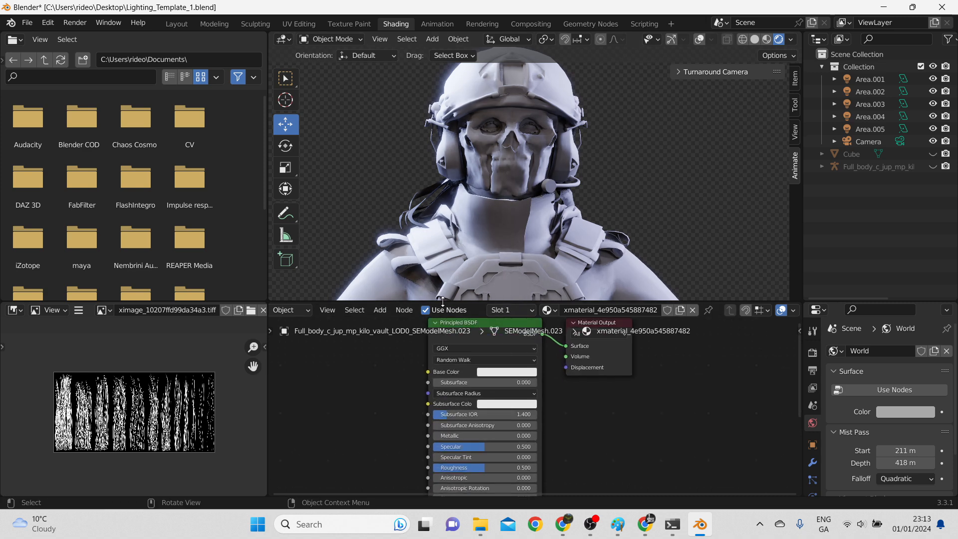
pyautogui.moveTo(462, 302); pyautogui.dragTo(447, 215)
pyautogui.moveTo(462, 156); pyautogui.dragTo(447, 223)
pyautogui.scroll(3, 445, 296)
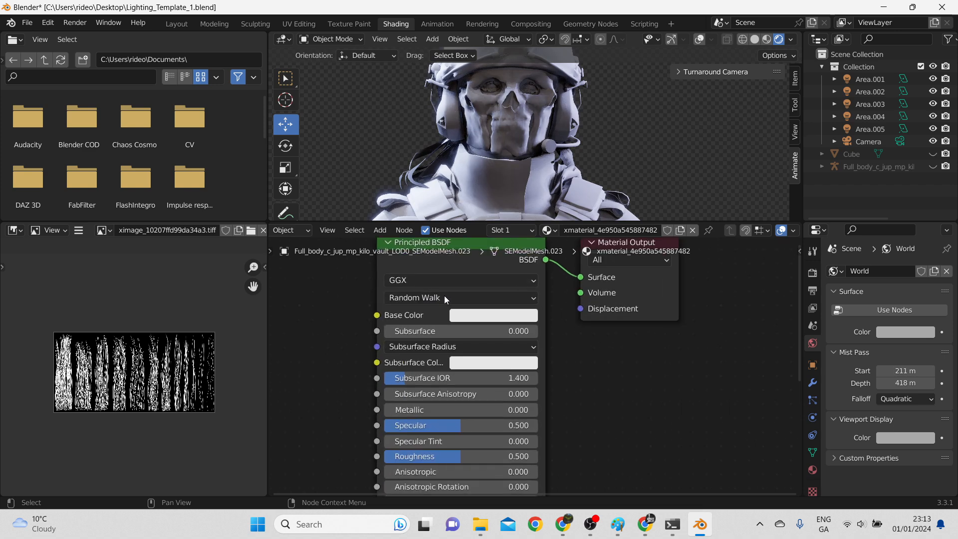
pyautogui.scroll(-3, 527, 367)
pyautogui.moveTo(396, 349); pyautogui.dragTo(378, 271, button='middle')
pyautogui.moveTo(381, 367); pyautogui.dragTo(369, 285, button='middle')
pyautogui.moveTo(369, 341)
pyautogui.mouseDown(button='middle')
pyautogui.moveTo(360, 264)
pyautogui.moveTo(315, 413)
pyautogui.moveTo(323, 436)
pyautogui.mouseUp(button='middle')
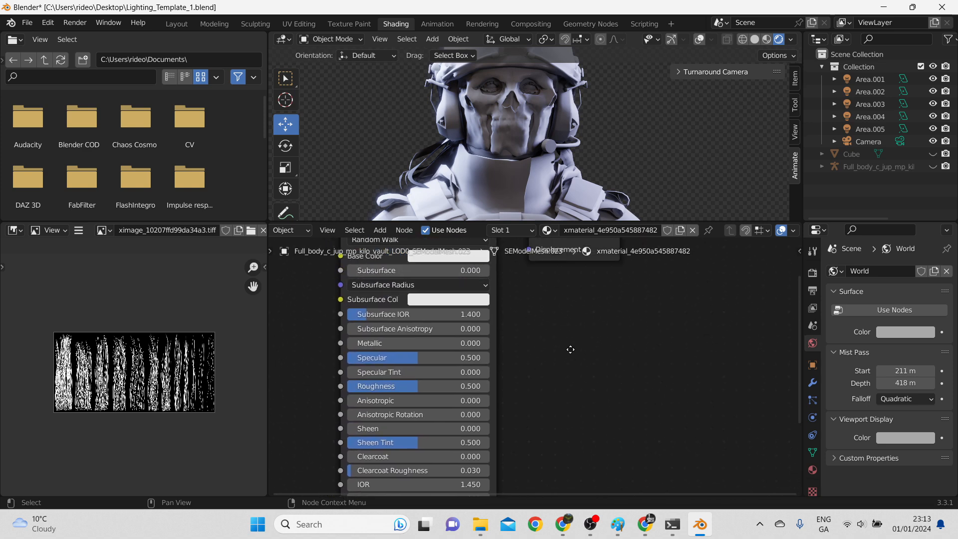
pyautogui.moveTo(570, 349); pyautogui.dragTo(546, 472, button='middle')
pyautogui.scroll(1, 545, 377)
pyautogui.scroll(-4, 545, 376)
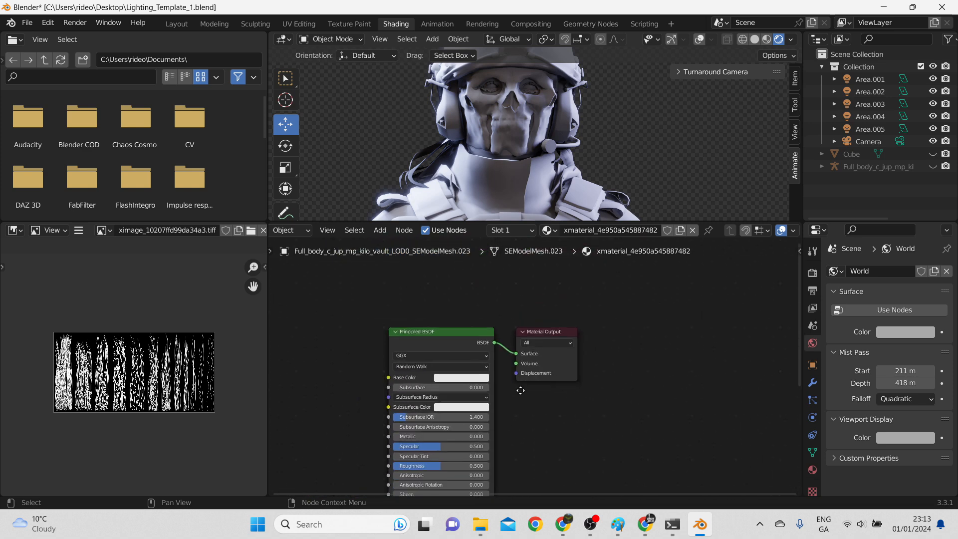
pyautogui.moveTo(479, 220); pyautogui.dragTo(443, 258)
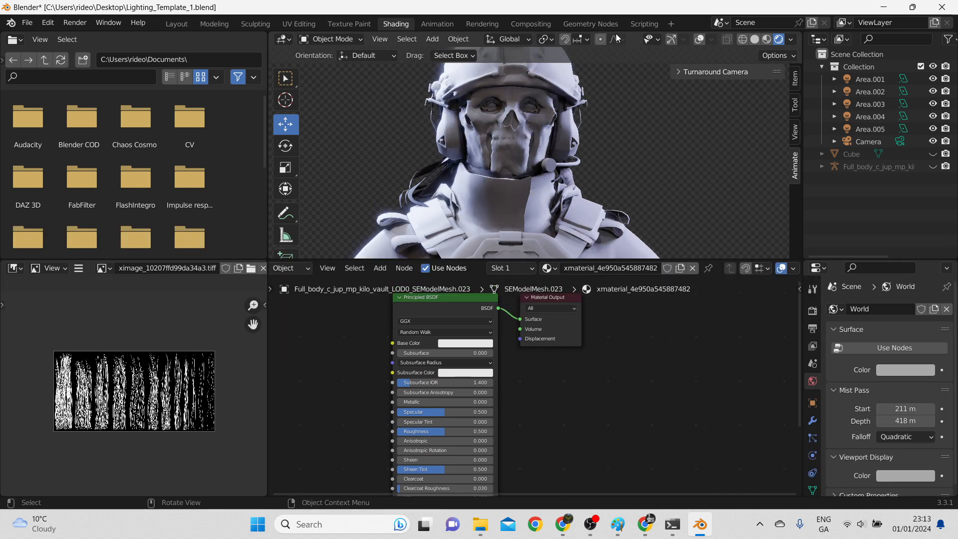
# Step: Run the COD_AutoTextureV1.0.py script on xmaterial_faf90ff3c33d0ad_images.txt from the head_c_jup_mp_kilo_vault folder in MW3 Model
pyautogui.click(639, 24)
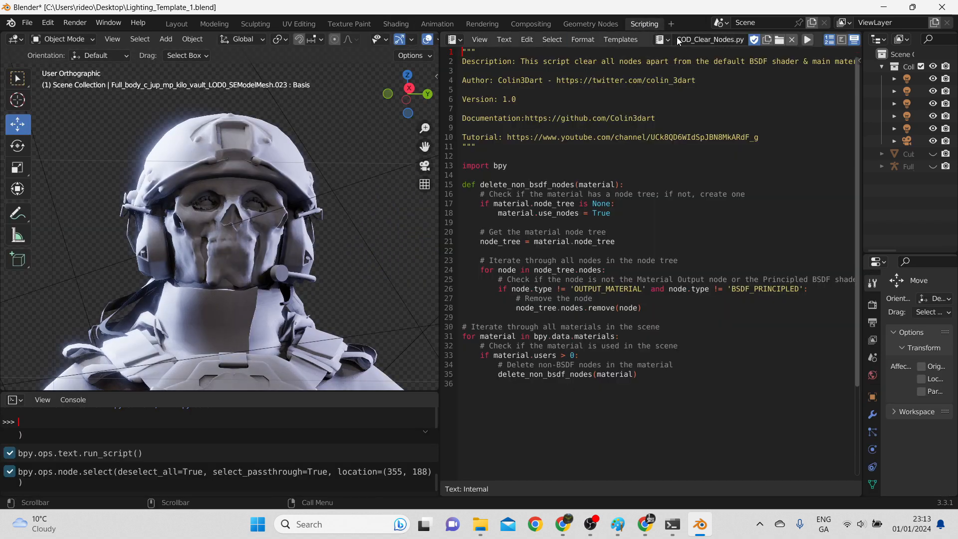
pyautogui.click(662, 40)
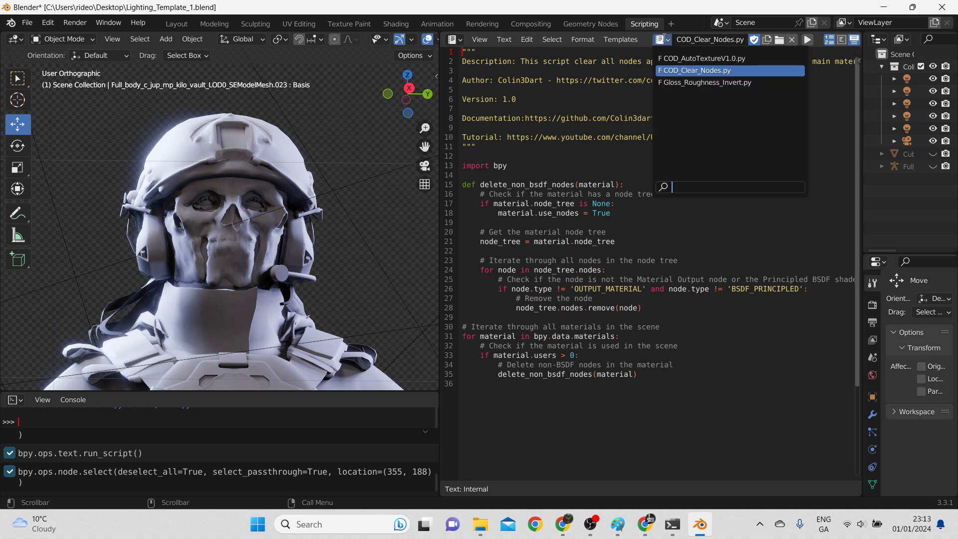
pyautogui.click(692, 58)
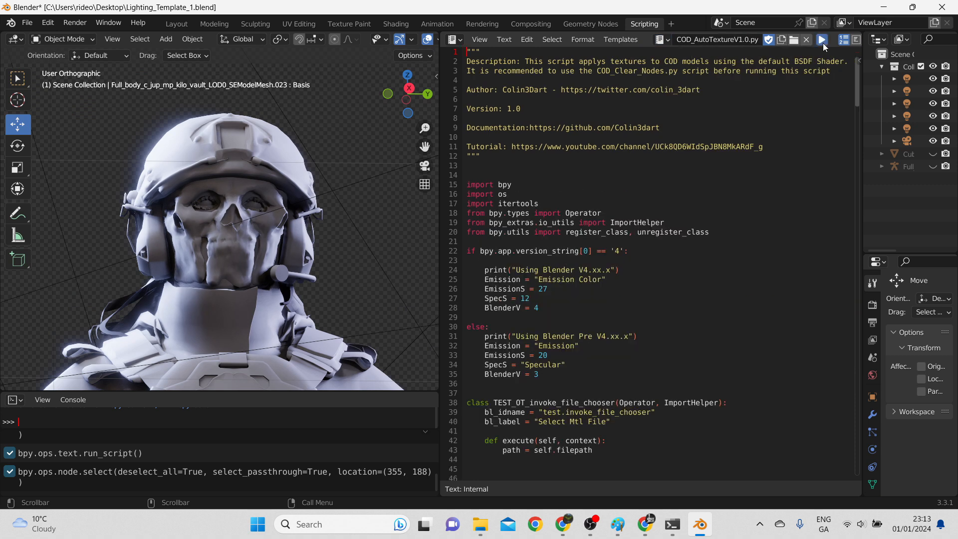
pyautogui.click(823, 43)
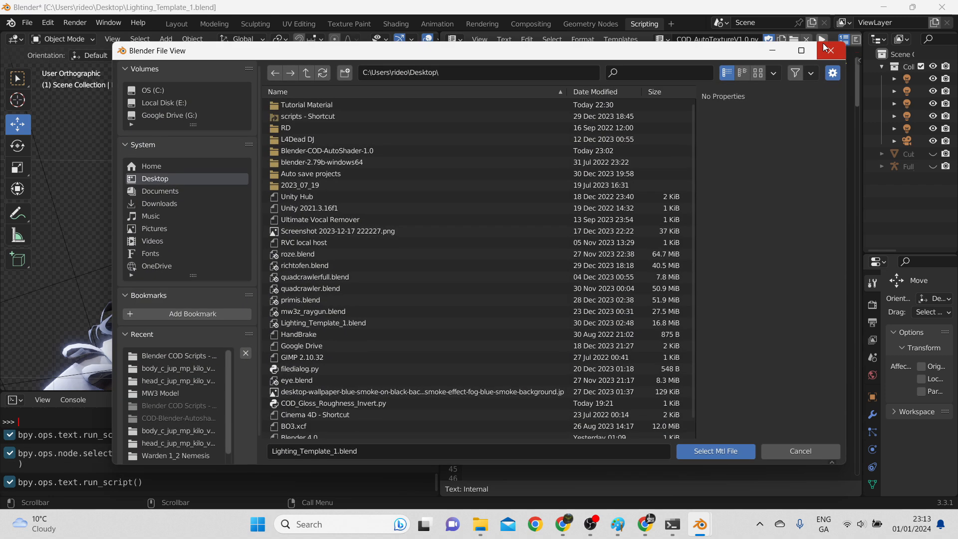
pyautogui.doubleClick(298, 105)
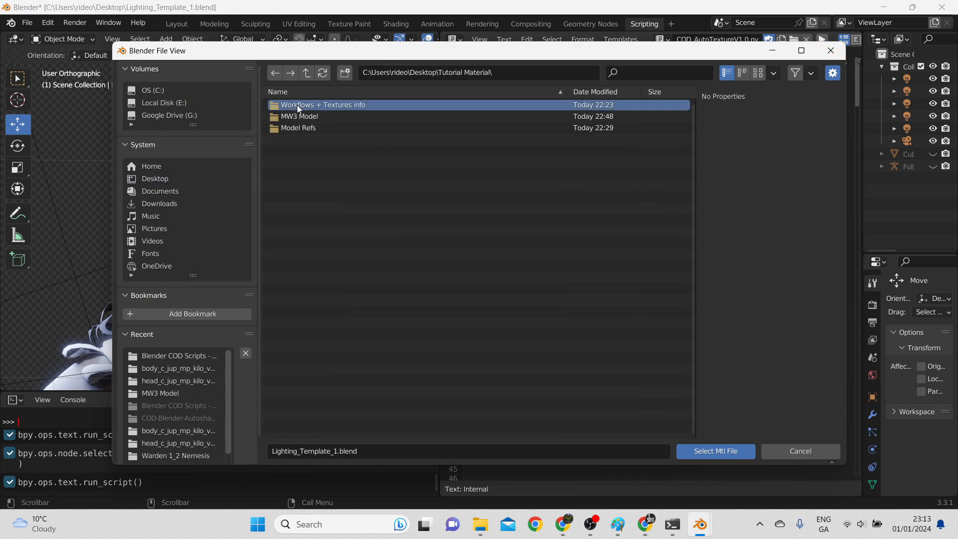
pyautogui.doubleClick(300, 119)
pyautogui.doubleClick(298, 105)
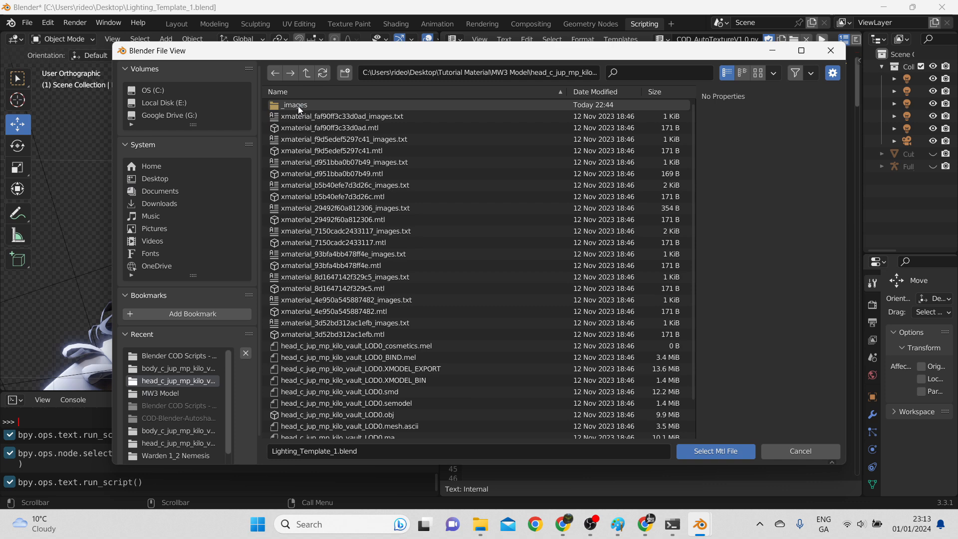
pyautogui.click(307, 115)
pyautogui.doubleClick(309, 116)
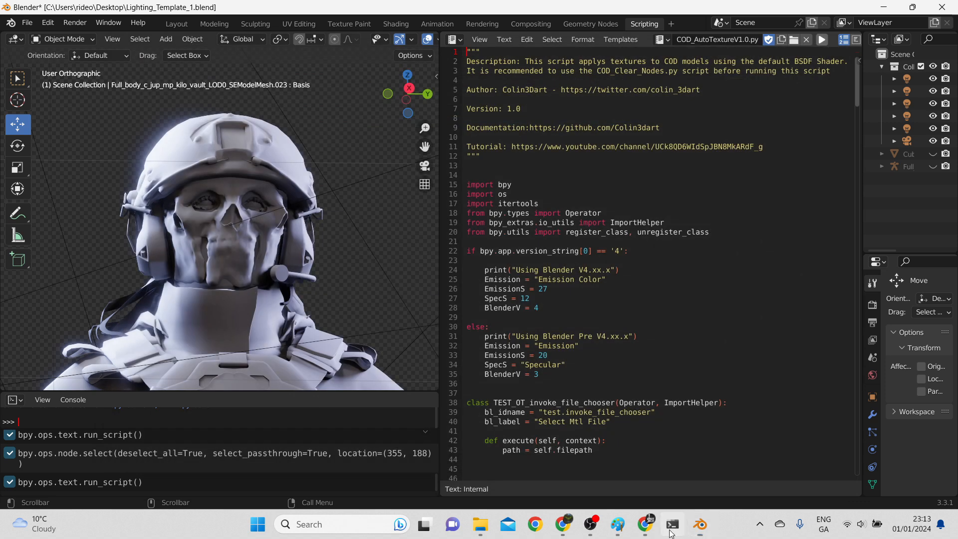
# Step: Monitor the head texturing in the system console beside the model, and dismiss the console and the script's reopened file dialog
pyautogui.click(672, 524)
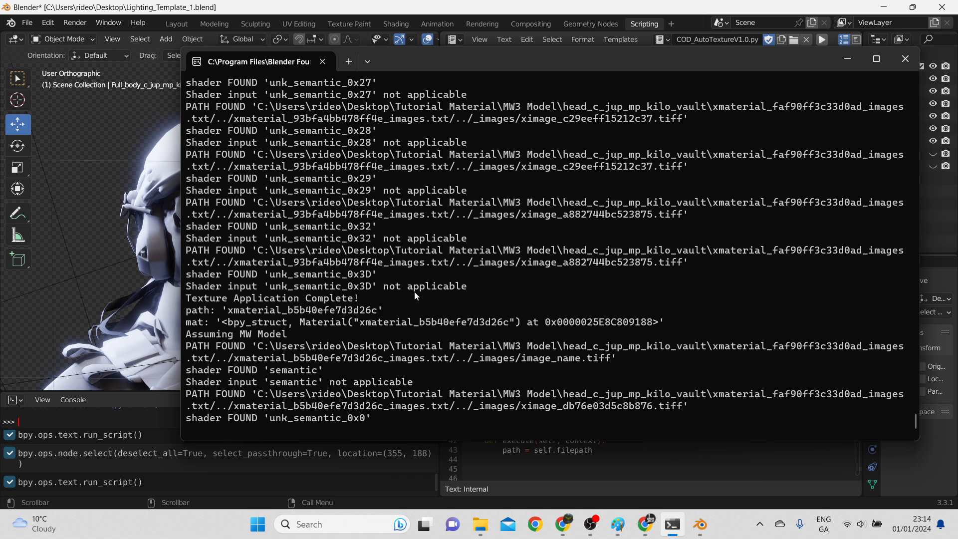
pyautogui.moveTo(469, 59); pyautogui.dragTo(651, 56)
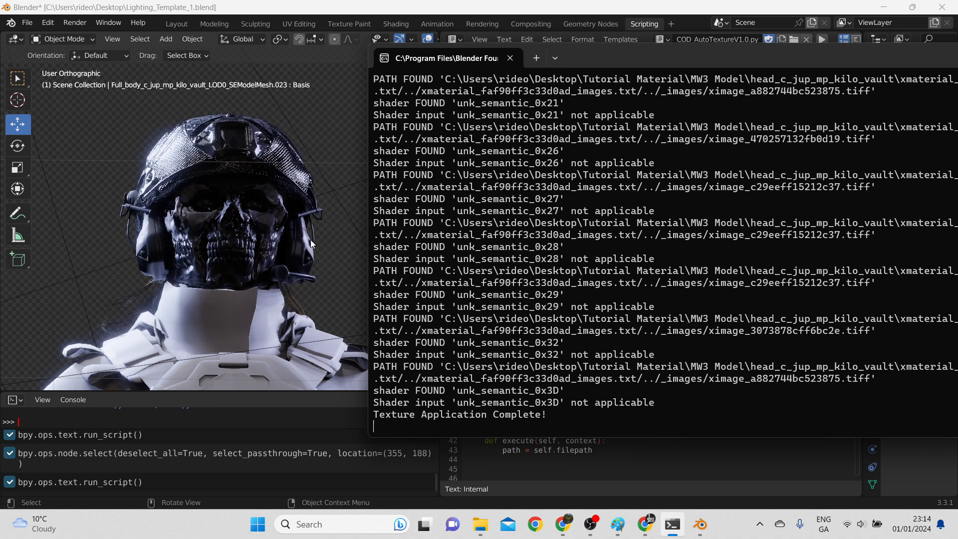
pyautogui.moveTo(835, 53); pyautogui.dragTo(667, 110)
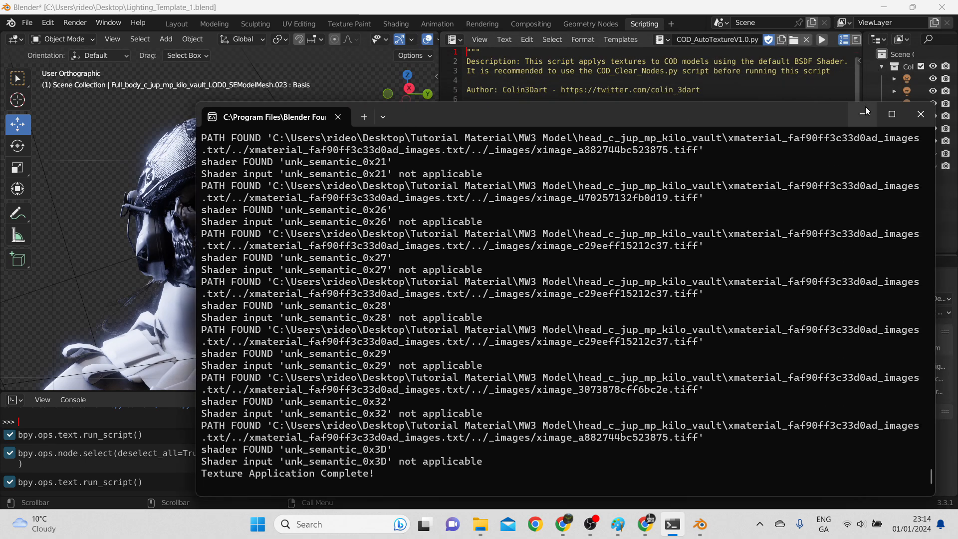
pyautogui.click(861, 119)
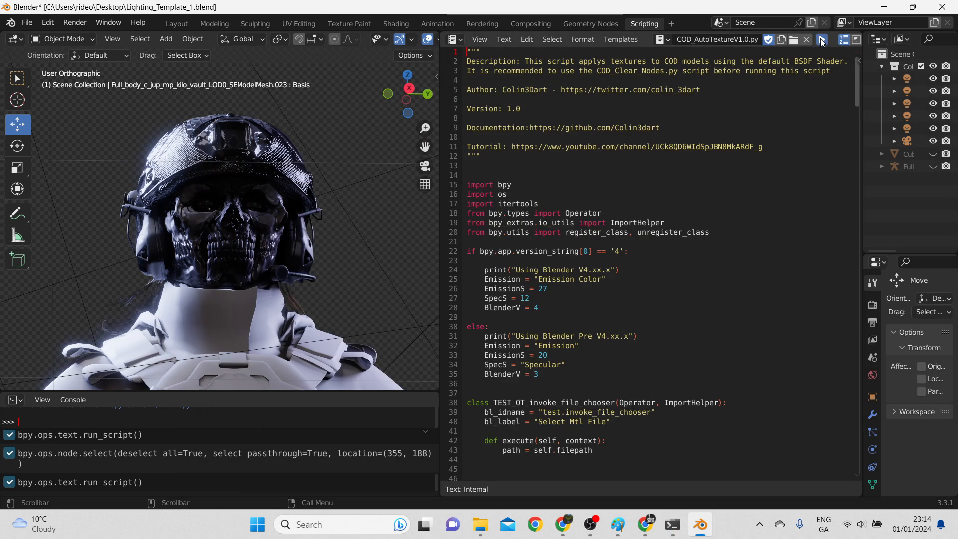
pyautogui.click(823, 42)
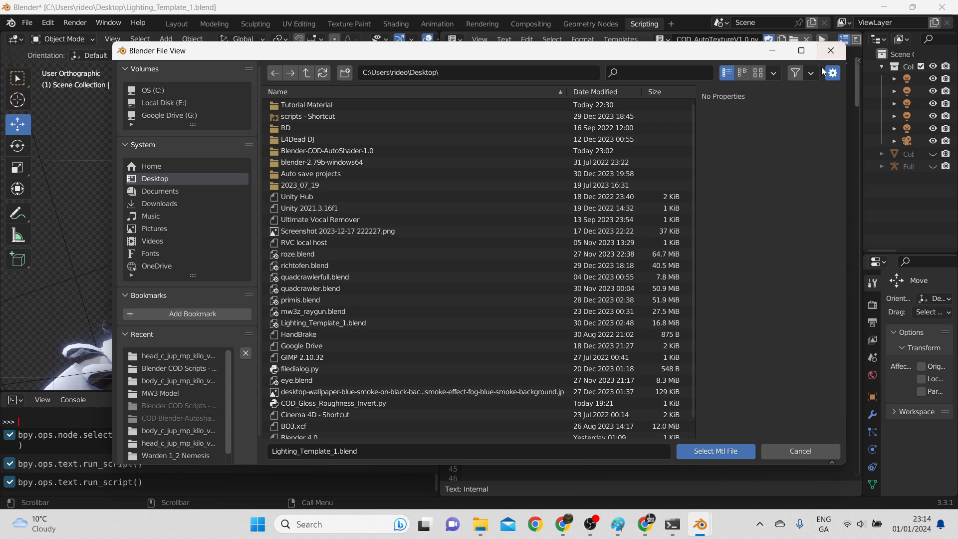
pyautogui.click(804, 450)
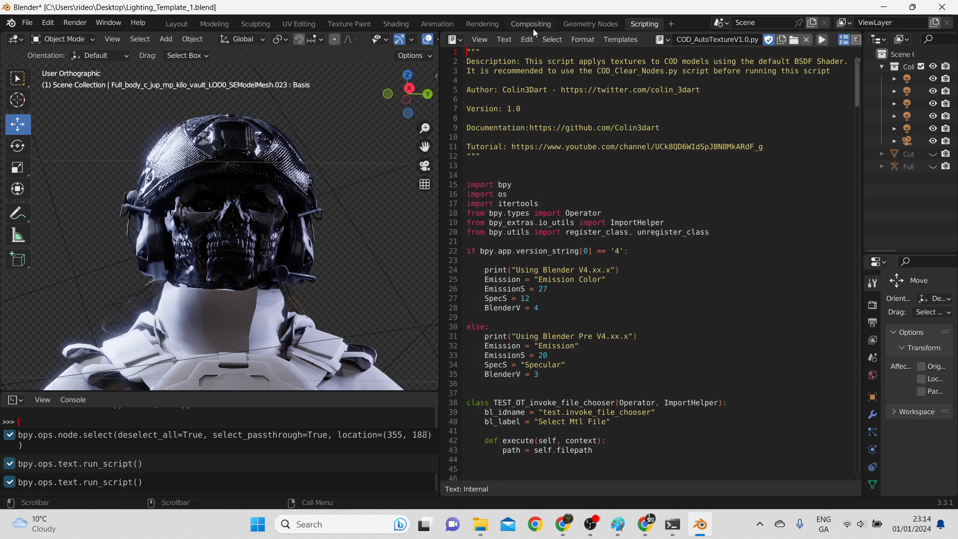
# Step: Select the skull mask mesh in the Shading workspace and view its colour, gloss and normal image textures
pyautogui.click(396, 24)
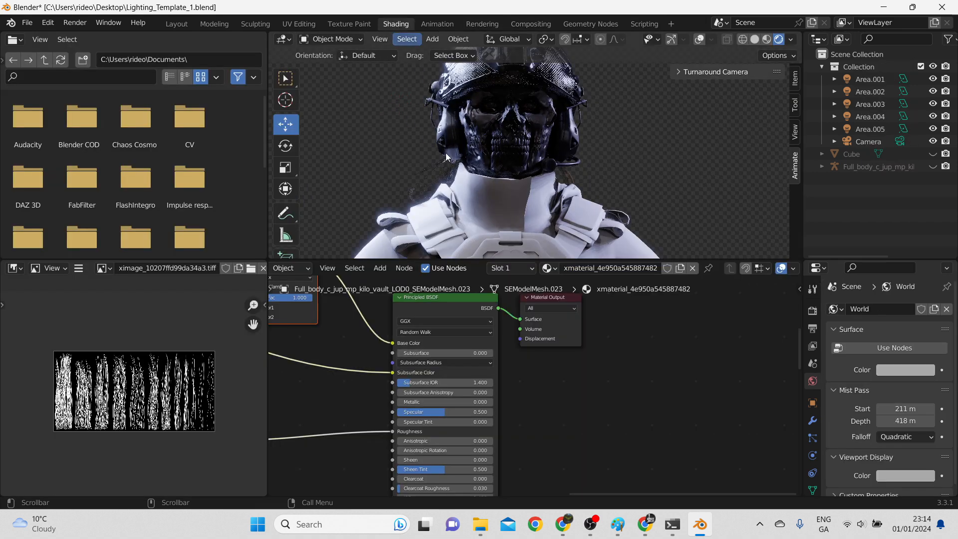
pyautogui.click(516, 128)
pyautogui.scroll(-5, 354, 379)
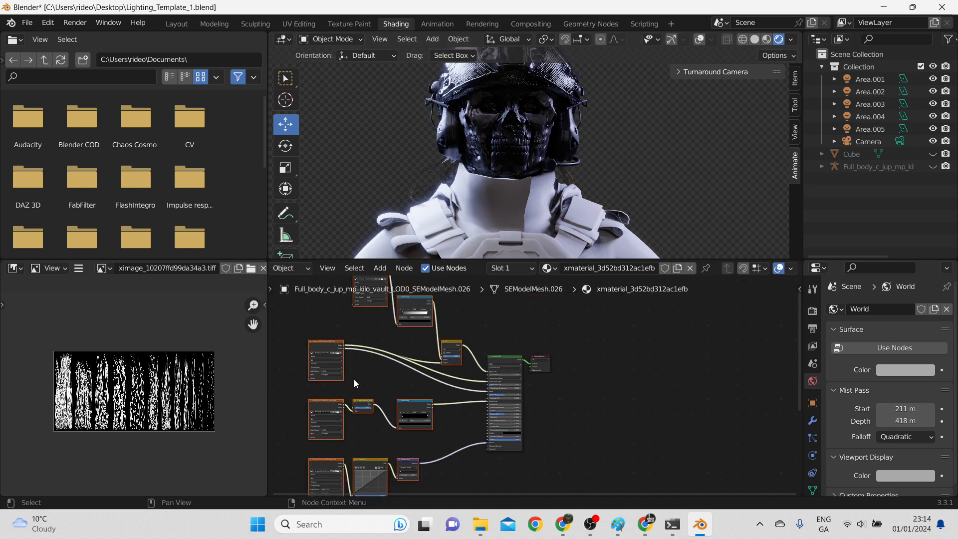
pyautogui.scroll(3, 337, 384)
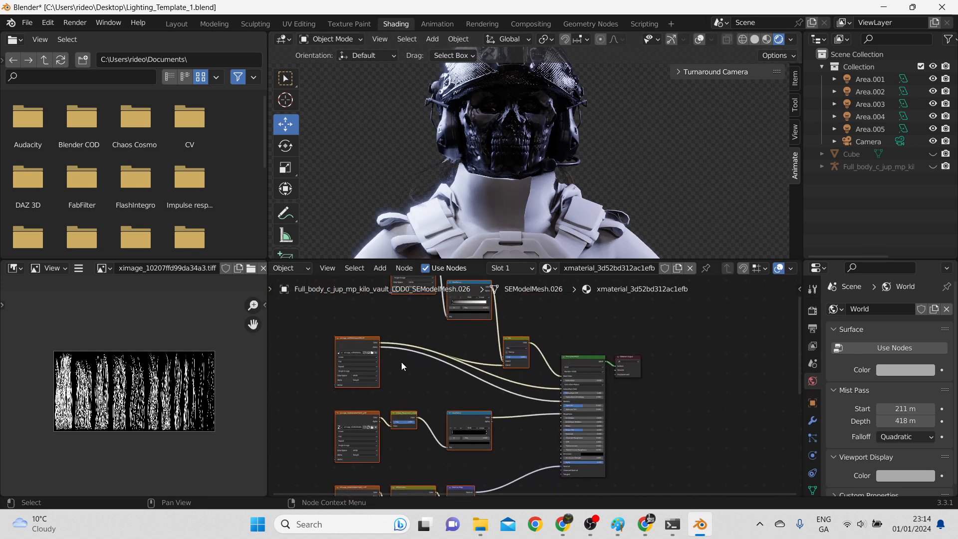
pyautogui.click(360, 337)
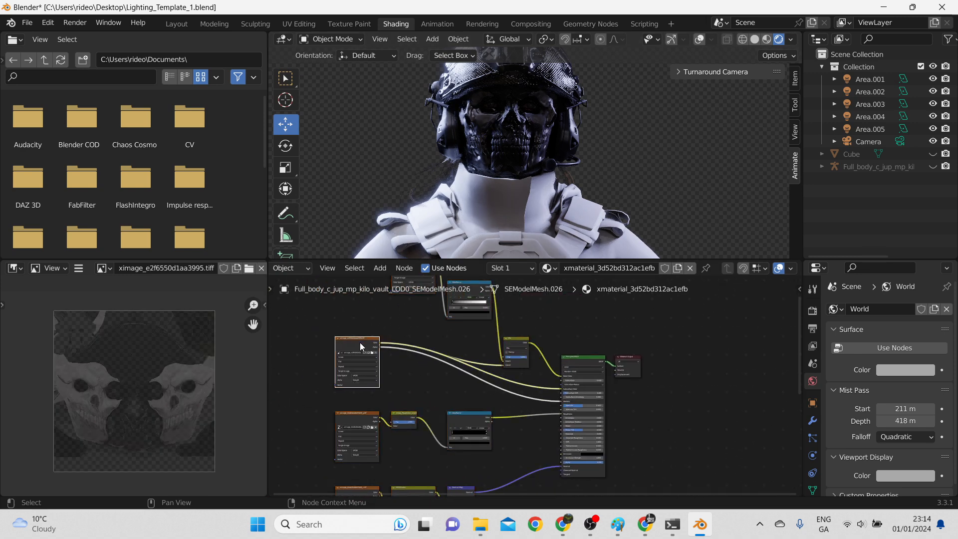
pyautogui.click(350, 414)
pyautogui.moveTo(340, 414); pyautogui.dragTo(395, 359, button='middle')
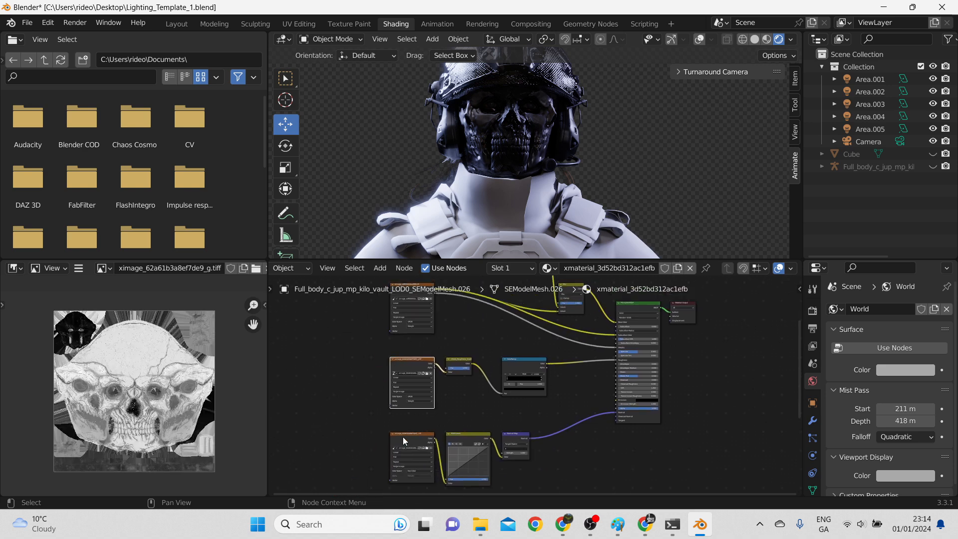
pyautogui.click(405, 432)
# Step: Examine the uppermost image texture of the skull material and how the texture nodes connect to the Principled BSDF
pyautogui.moveTo(501, 369); pyautogui.dragTo(479, 476, button='middle')
pyautogui.click(437, 329)
pyautogui.scroll(5, 439, 331)
pyautogui.scroll(3, 439, 331)
pyautogui.moveTo(449, 342); pyautogui.dragTo(478, 338, button='middle')
pyautogui.scroll(-4, 516, 448)
pyautogui.moveTo(501, 406); pyautogui.dragTo(469, 314, button='middle')
pyautogui.scroll(-4, 504, 379)
pyautogui.moveTo(551, 448); pyautogui.dragTo(496, 386, button='middle')
pyautogui.moveTo(489, 447); pyautogui.dragTo(488, 469, button='middle')
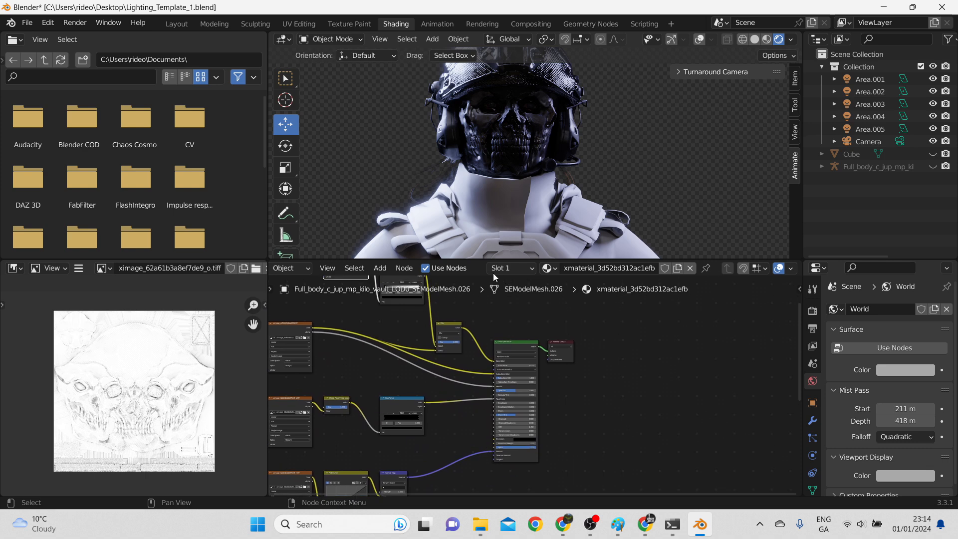
# Step: Run COD_AutoTextureV1.0.py from the Scripting workspace on xmaterial_f606805cdd03735_images.txt in the MW3 Model folder body_c_jup_mp_kilo_vault
pyautogui.click(645, 24)
pyautogui.click(349, 192)
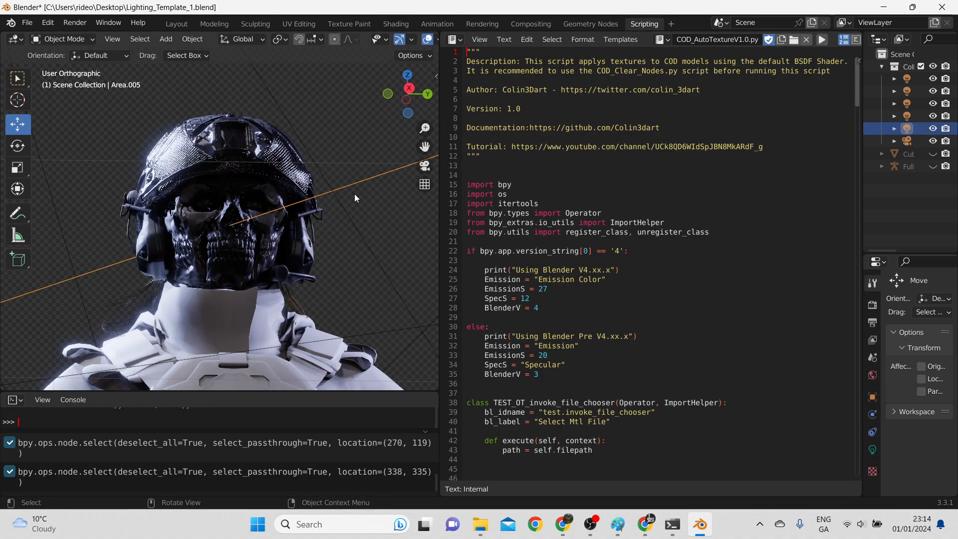
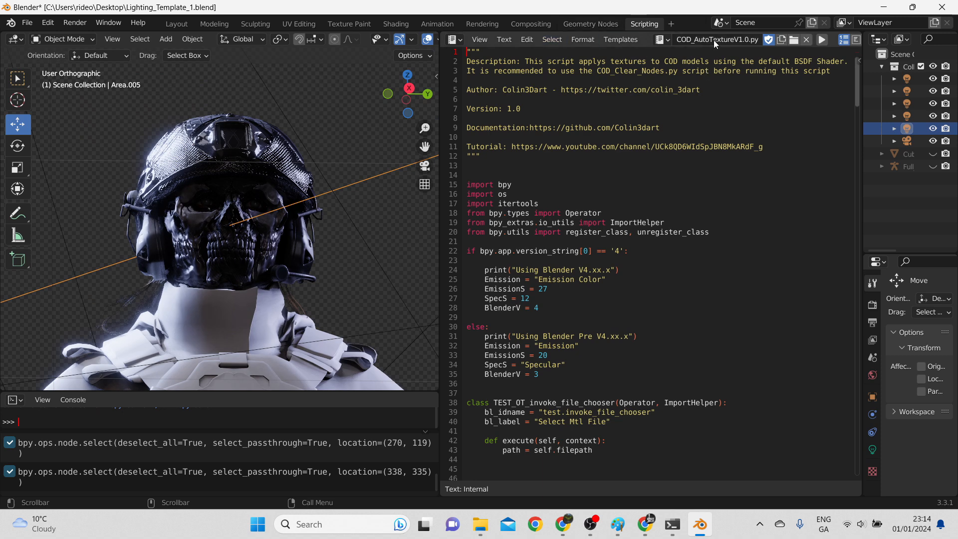
pyautogui.click(664, 40)
pyautogui.click(671, 44)
pyautogui.click(823, 40)
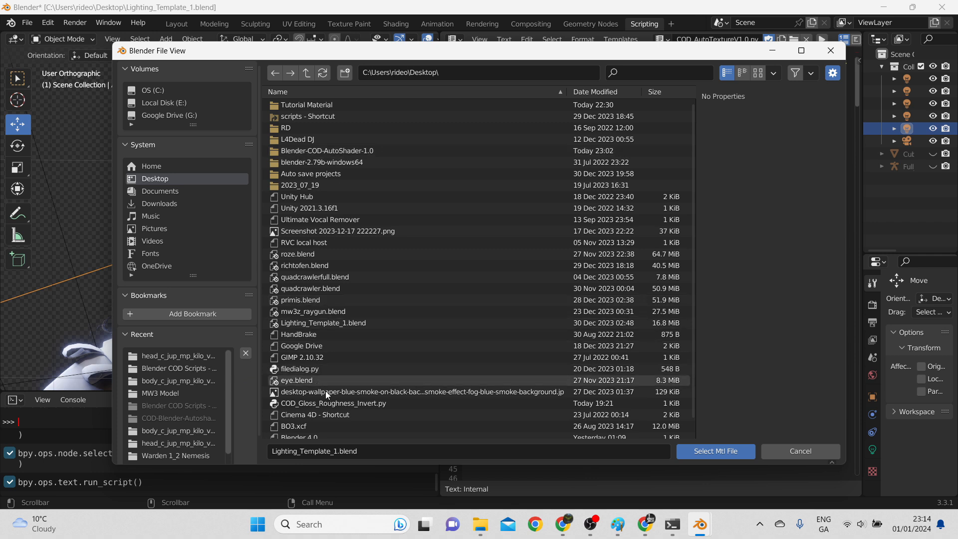
pyautogui.click(339, 109)
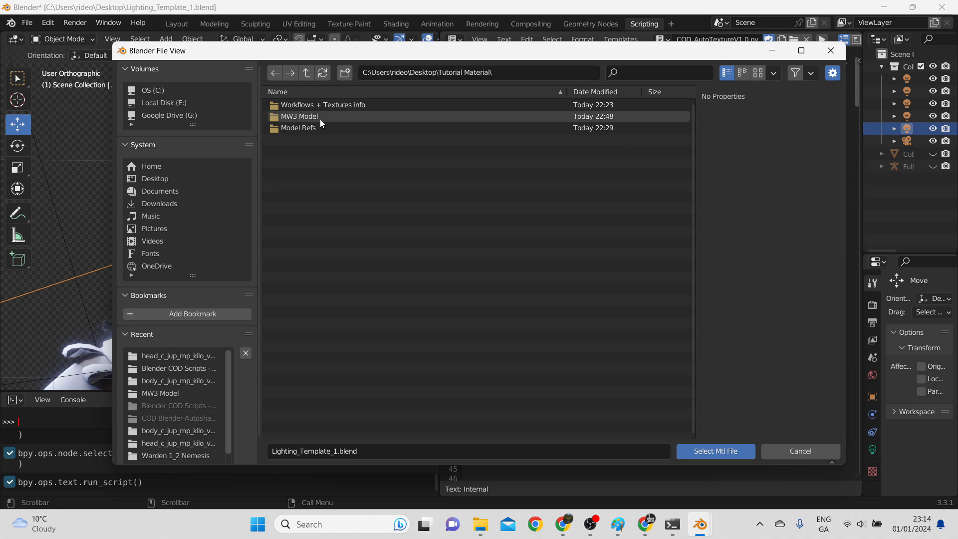
pyautogui.click(320, 119)
pyautogui.click(316, 114)
pyautogui.doubleClick(330, 114)
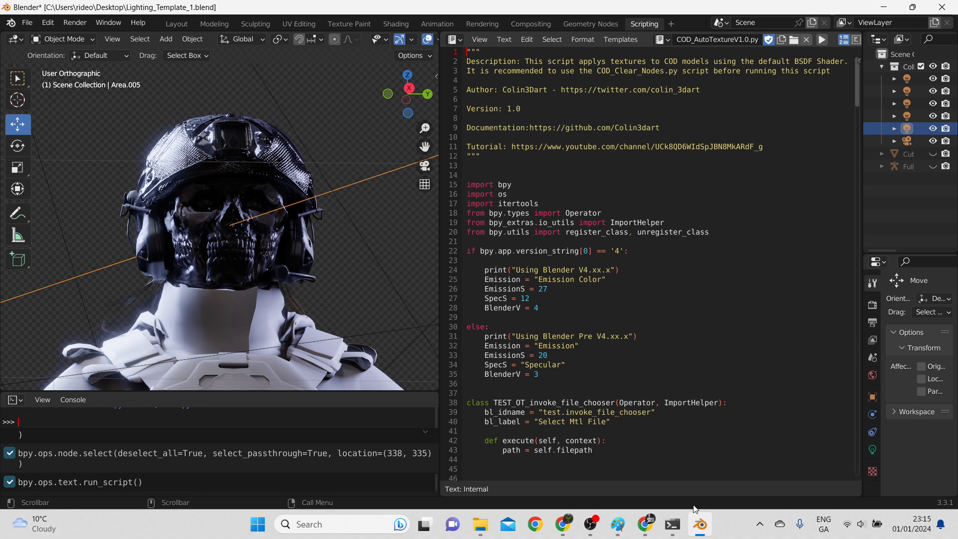
# Step: Follow the body texturing output in the system console through its last line, and return to the Blender window
pyautogui.click(670, 528)
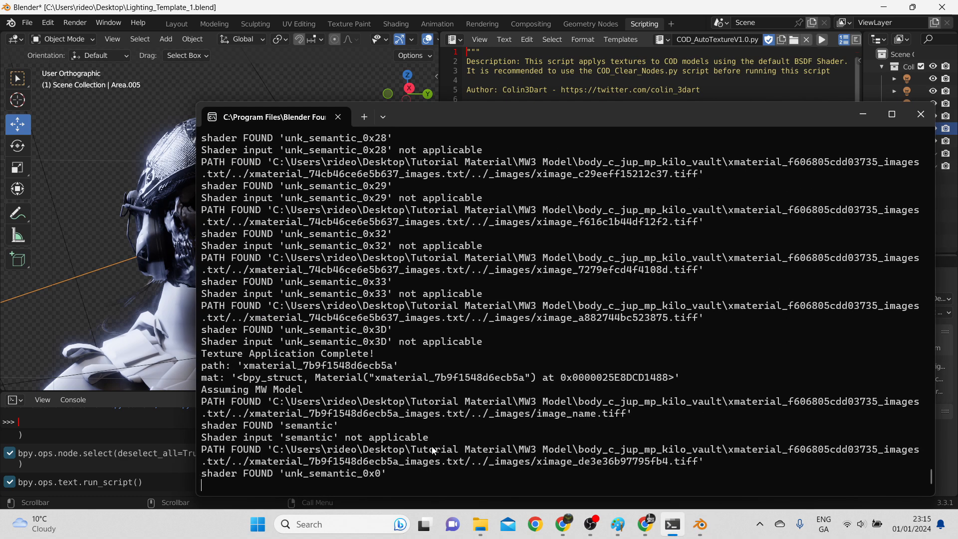
pyautogui.moveTo(473, 122); pyautogui.dragTo(594, 48)
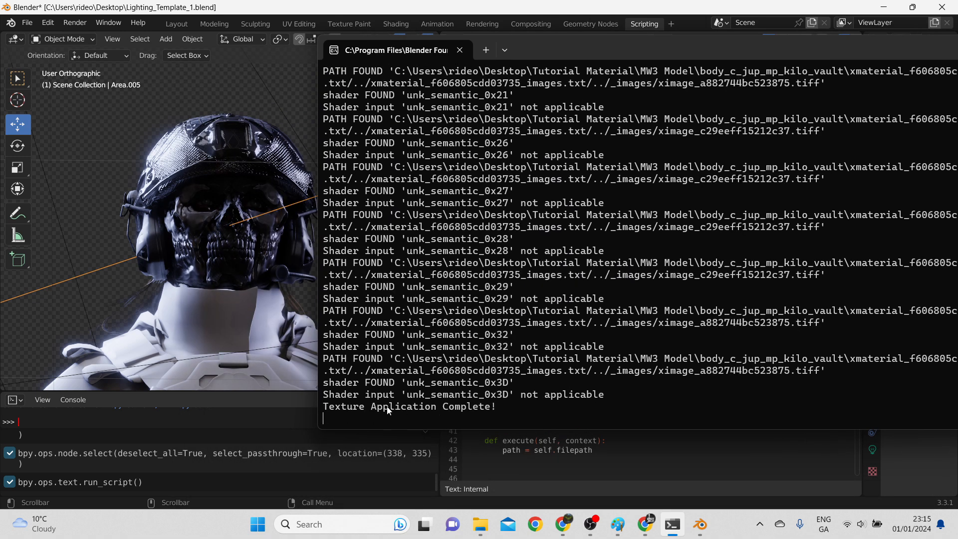
pyautogui.moveTo(331, 406); pyautogui.dragTo(489, 401)
pyautogui.click(511, 414)
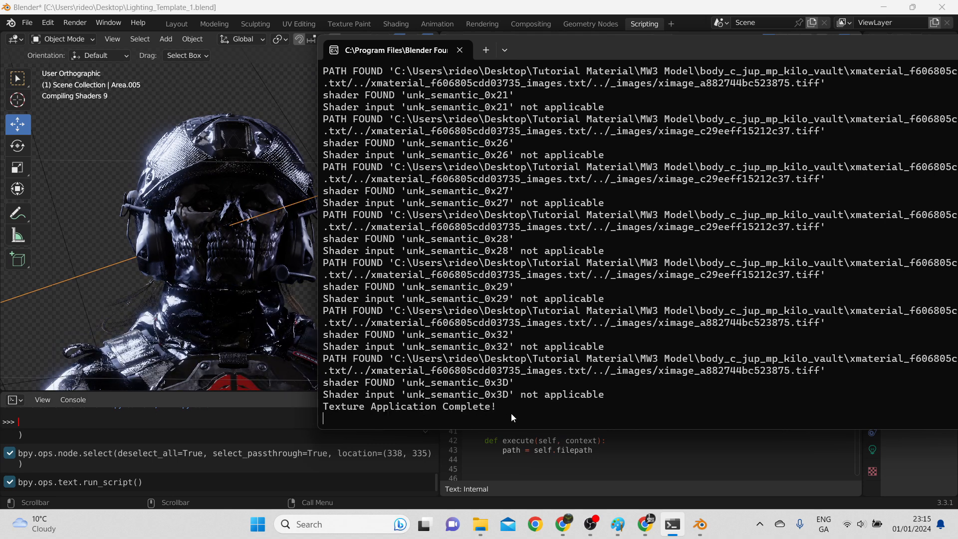
pyautogui.click(130, 7)
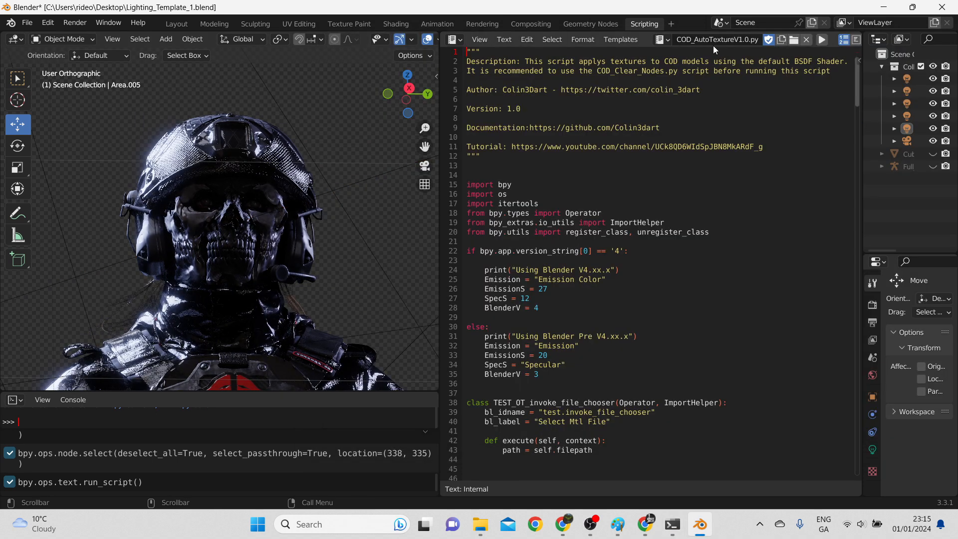
# Step: Inspect the textured soldier model in the 3D viewport, from the full upper body to the head and chest
pyautogui.scroll(-6, 260, 291)
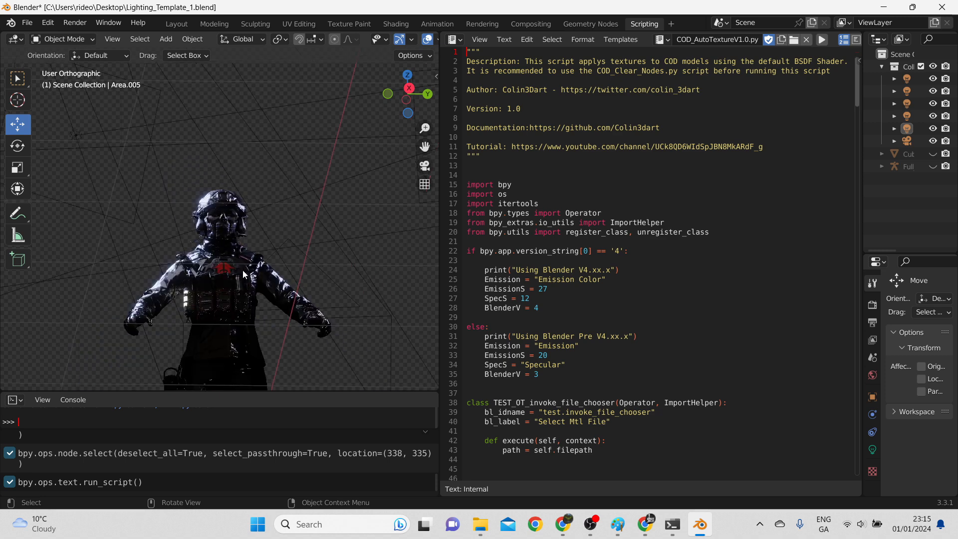
pyautogui.scroll(5, 241, 234)
pyautogui.moveTo(242, 233); pyautogui.dragTo(266, 244, button='middle')
pyautogui.scroll(2, 260, 180)
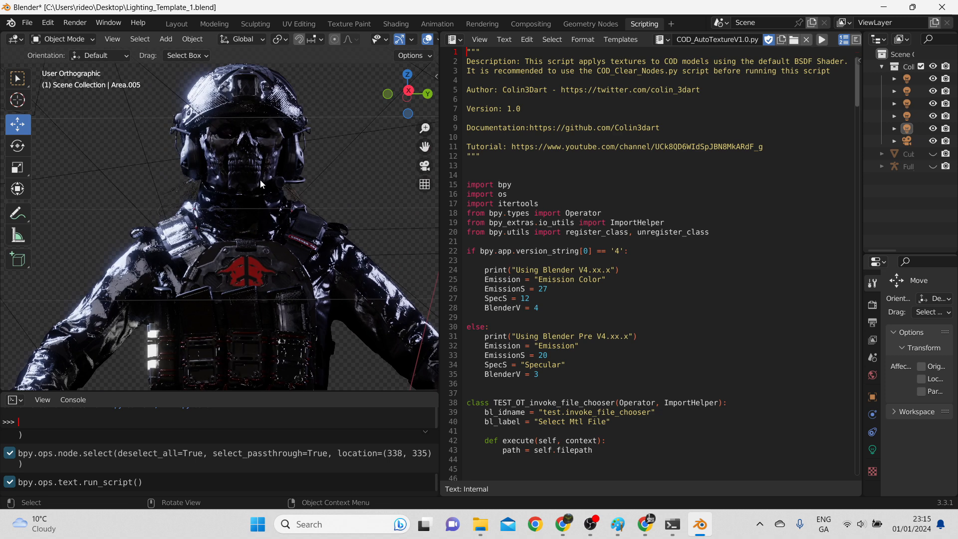
# Step: Load the Gloss_Roughness_Invert.py script into the text editor
pyautogui.keyDown('shift'); pyautogui.moveTo(260, 180); pyautogui.dragTo(250, 245, button='middle'); pyautogui.keyUp('shift')
pyautogui.scroll(2, 250, 214)
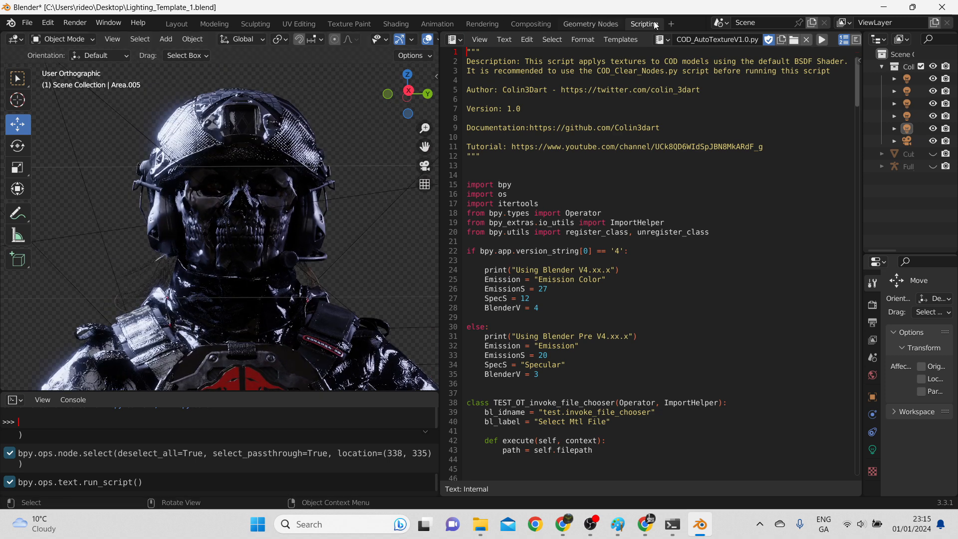
pyautogui.click(663, 40)
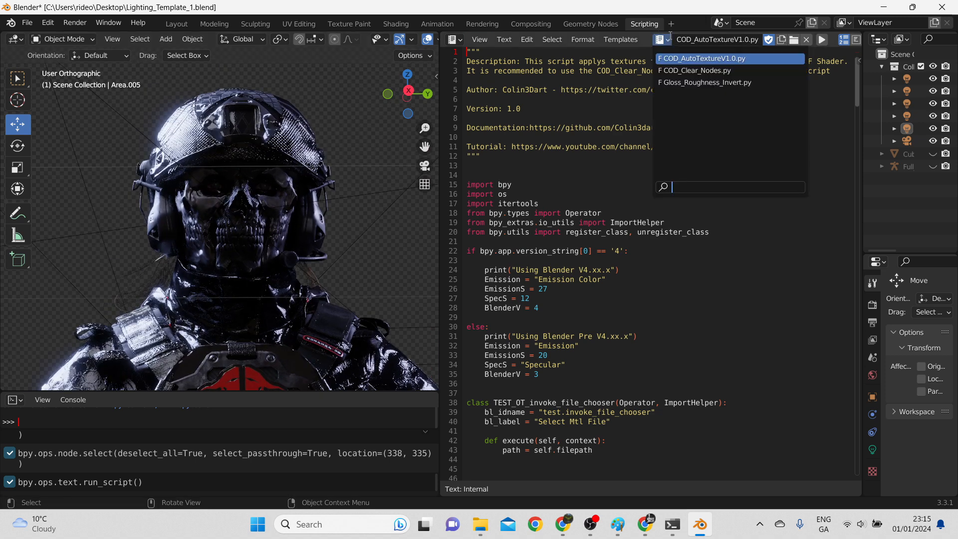
pyautogui.click(705, 82)
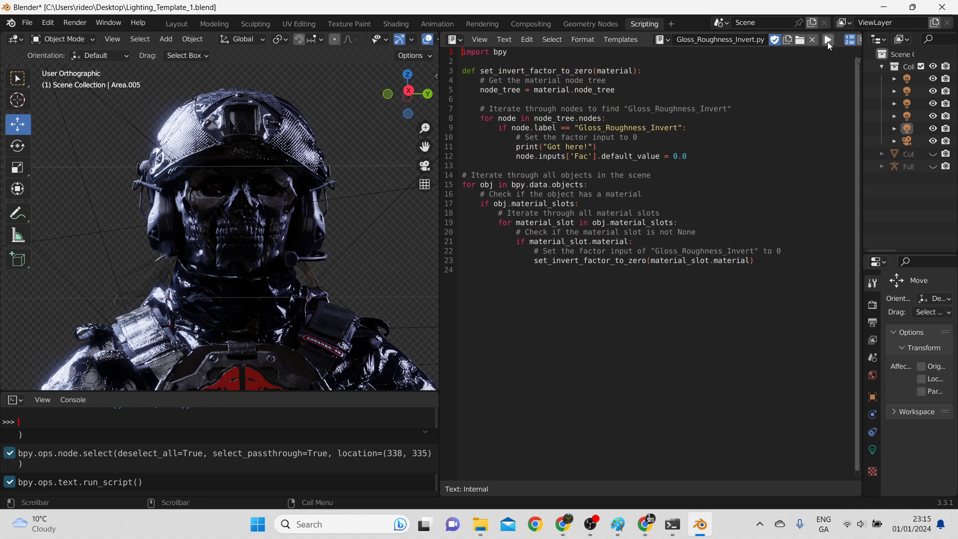
# Step: Widen the Gloss_Roughness_Invert node of the skull material in the Shading workspace until its full label fits
pyautogui.click(394, 23)
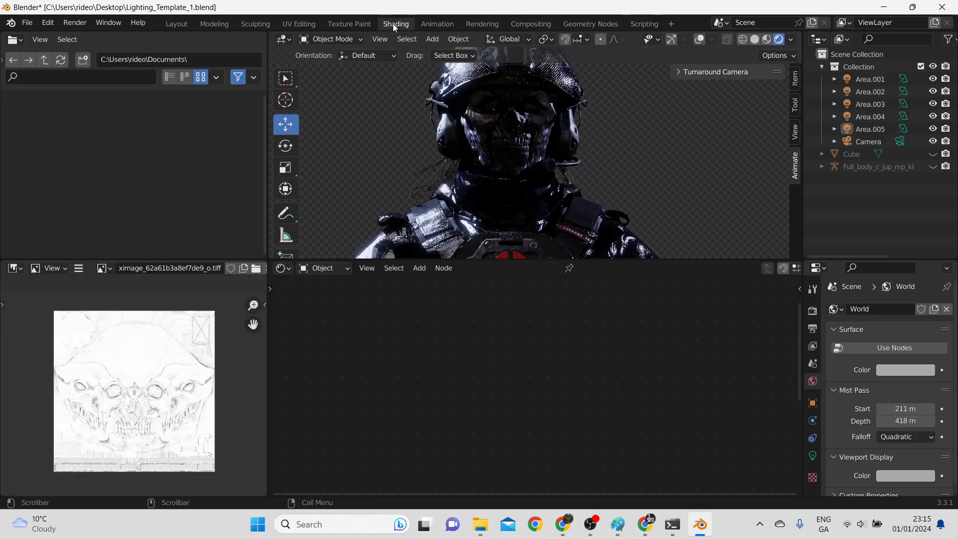
pyautogui.scroll(-4, 427, 381)
pyautogui.moveTo(440, 389); pyautogui.dragTo(474, 360, button='middle')
pyautogui.scroll(9, 444, 361)
pyautogui.moveTo(374, 358); pyautogui.dragTo(502, 377, button='middle')
pyautogui.scroll(5, 442, 364)
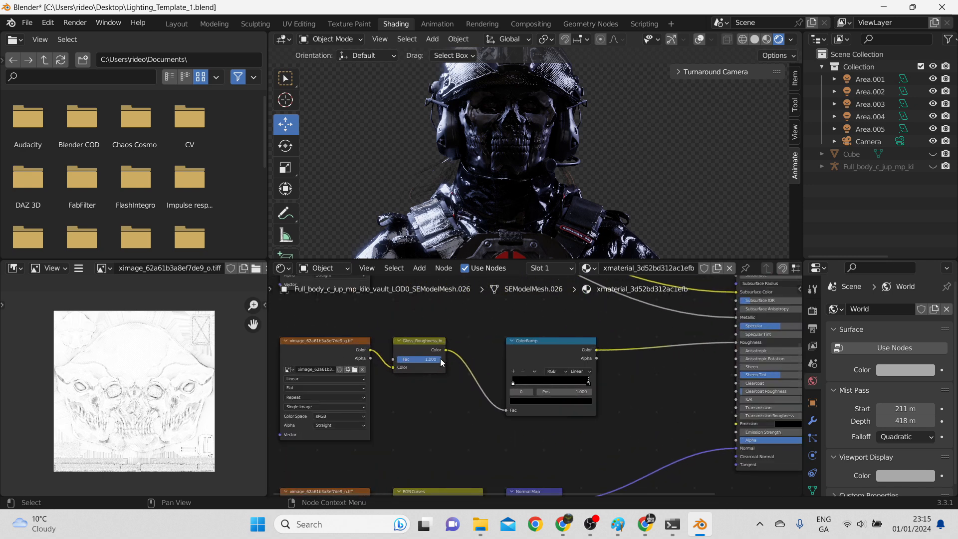
pyautogui.scroll(1, 445, 374)
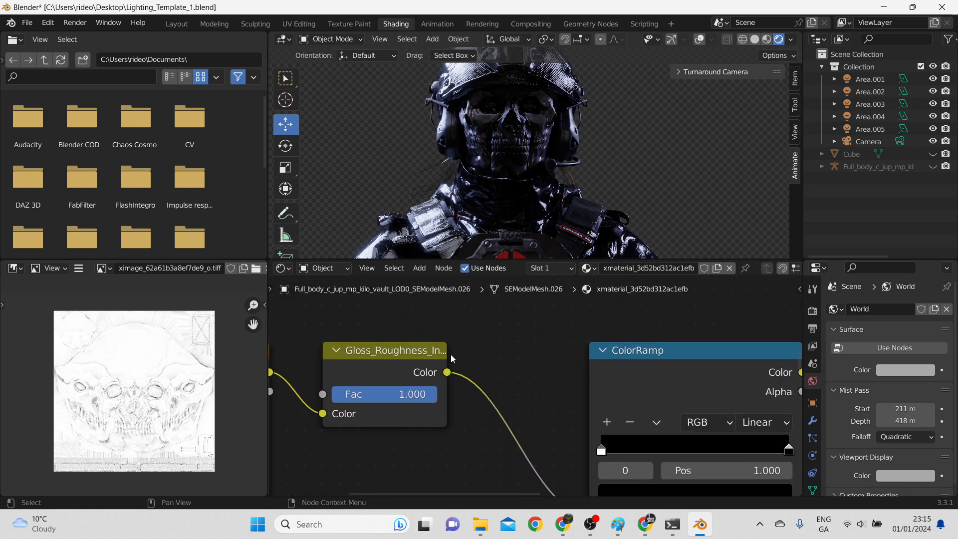
pyautogui.moveTo(444, 355); pyautogui.dragTo(497, 355)
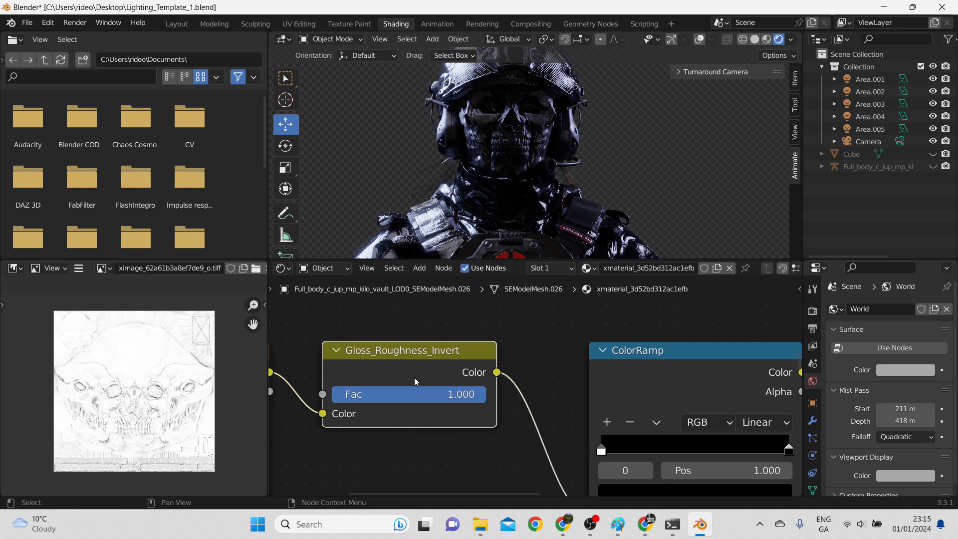
# Step: Preview the skull's gloss texture and examine its path through Gloss_Roughness_Invert and the ColorRamp's first stop to the Roughness input
pyautogui.scroll(-2, 411, 403)
pyautogui.click(295, 363)
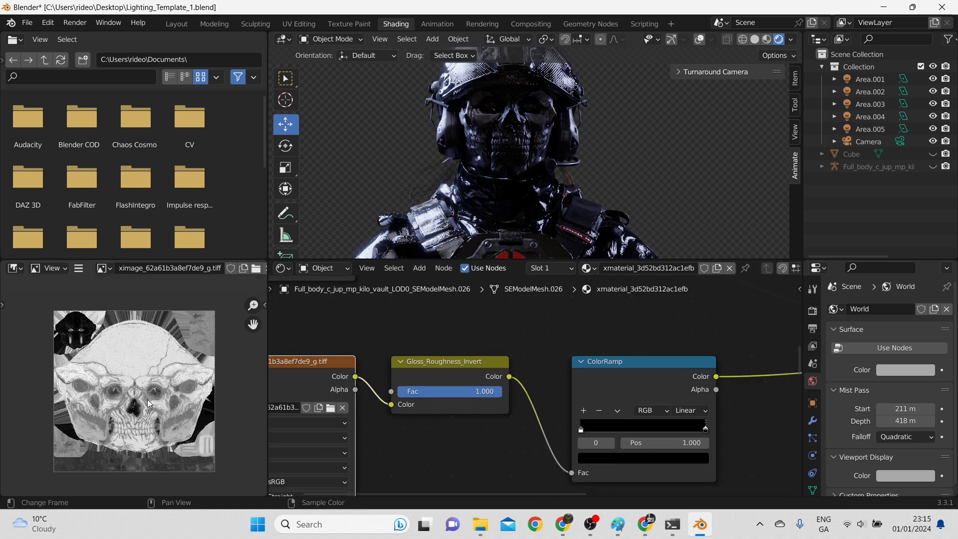
pyautogui.scroll(-3, 454, 389)
pyautogui.moveTo(480, 413); pyautogui.dragTo(331, 395, button='middle')
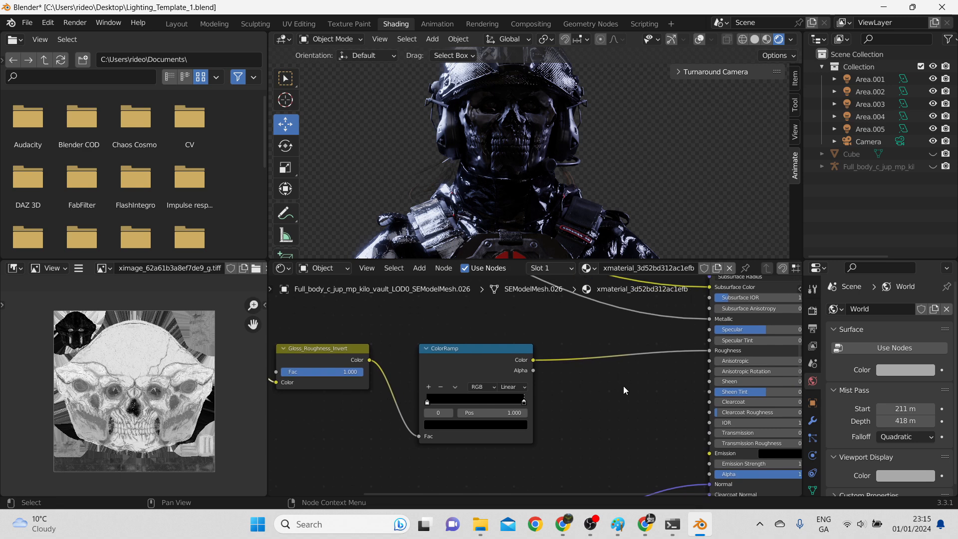
pyautogui.moveTo(383, 422); pyautogui.dragTo(481, 443, button='middle')
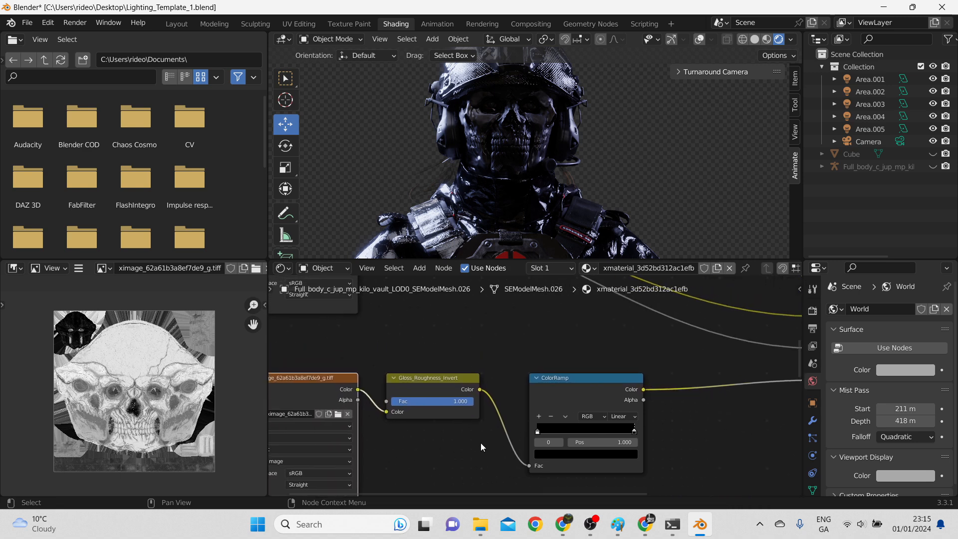
pyautogui.click(539, 431)
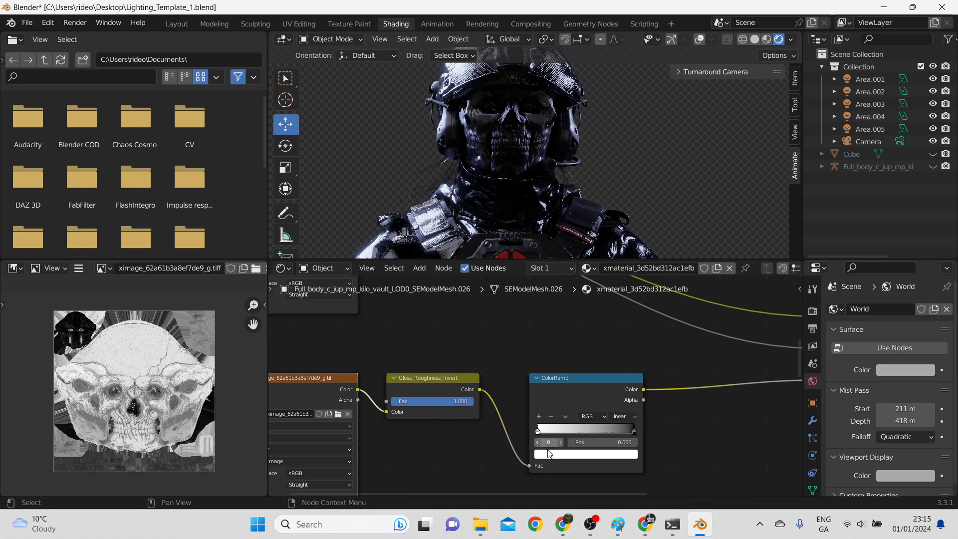
pyautogui.scroll(2, 441, 437)
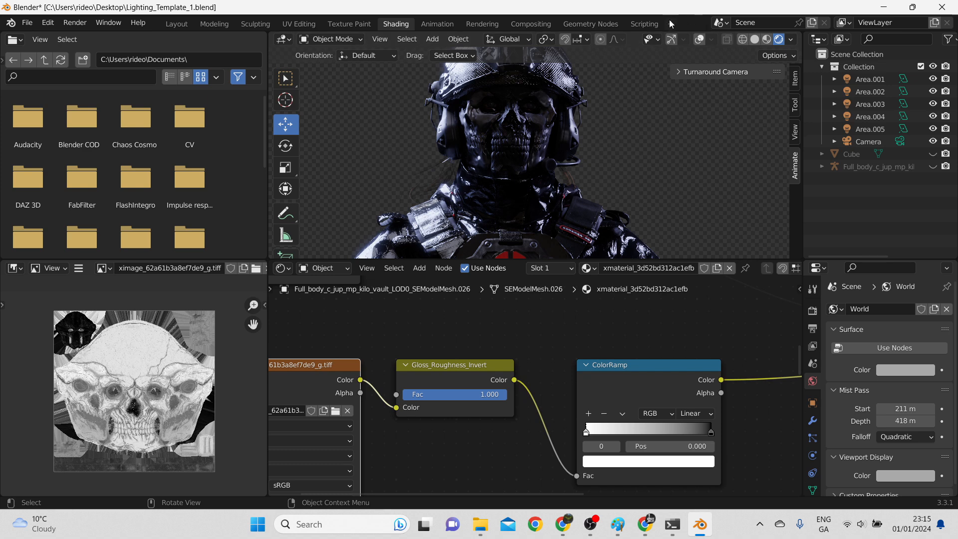
# Step: Run Gloss_Roughness_Invert.py from the Scripting workspace to zero the invert factor on all materials
pyautogui.click(641, 24)
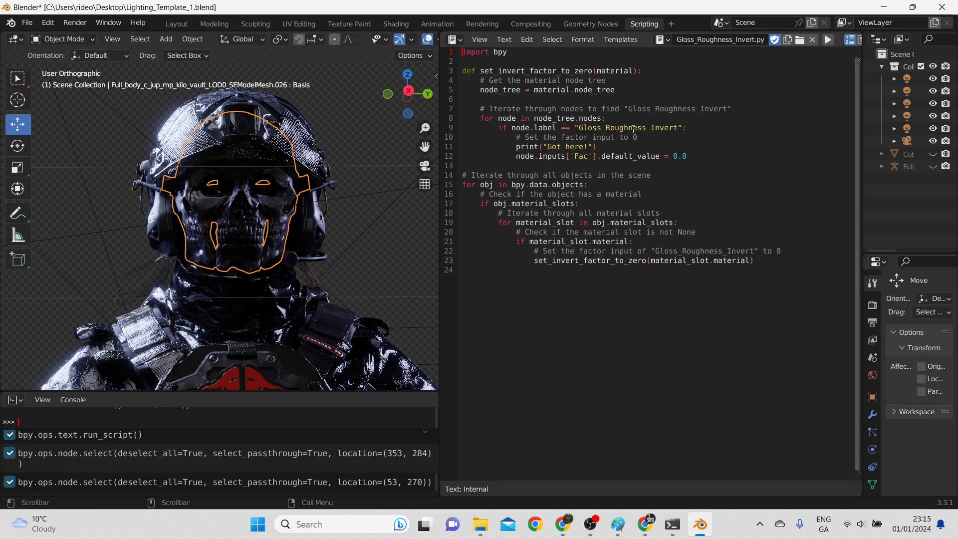
pyautogui.click(827, 40)
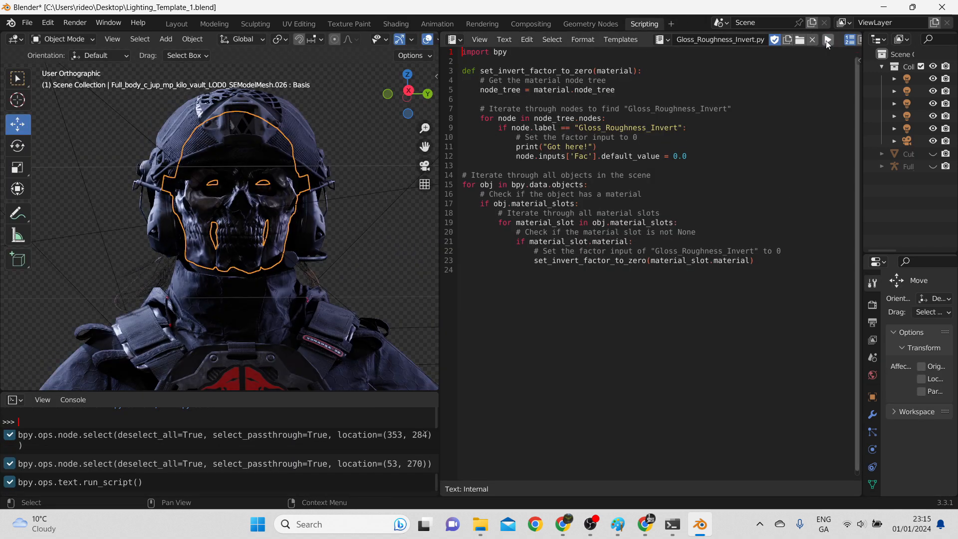
pyautogui.click(133, 231)
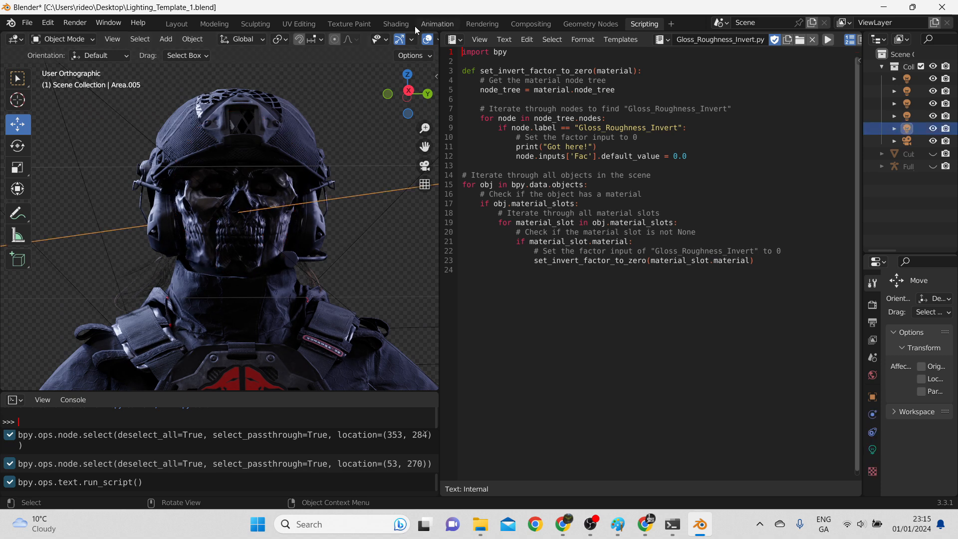
# Step: Enlarge the 3D viewport in the Shading workspace and inspect the inverted roughness on the helmet and skull mask
pyautogui.click(396, 24)
pyautogui.moveTo(461, 258)
pyautogui.mouseDown()
pyautogui.moveTo(436, 416)
pyautogui.moveTo(436, 344)
pyautogui.mouseUp()
pyautogui.click(507, 184)
pyautogui.scroll(-4, 533, 250)
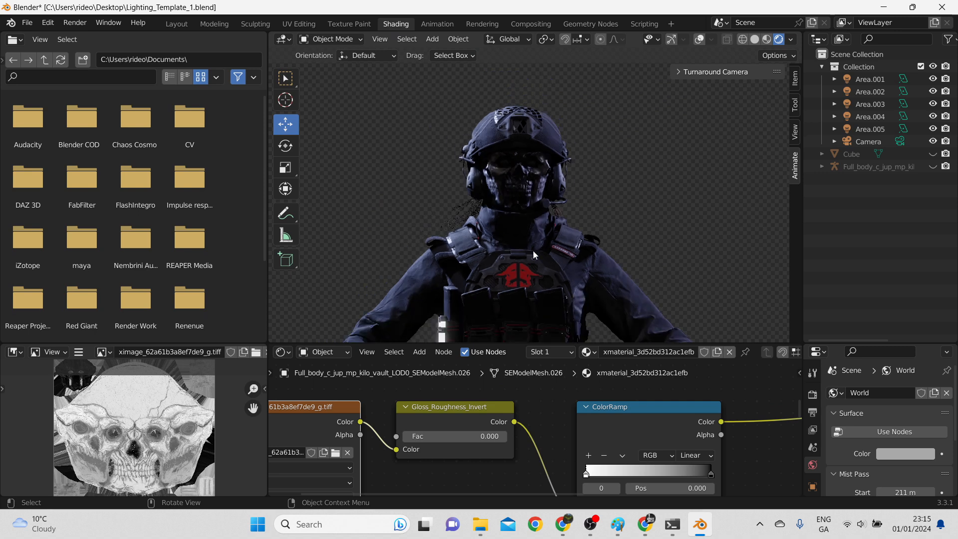
pyautogui.scroll(-2, 445, 416)
pyautogui.moveTo(537, 277); pyautogui.dragTo(561, 220, button='middle')
pyautogui.scroll(4, 560, 220)
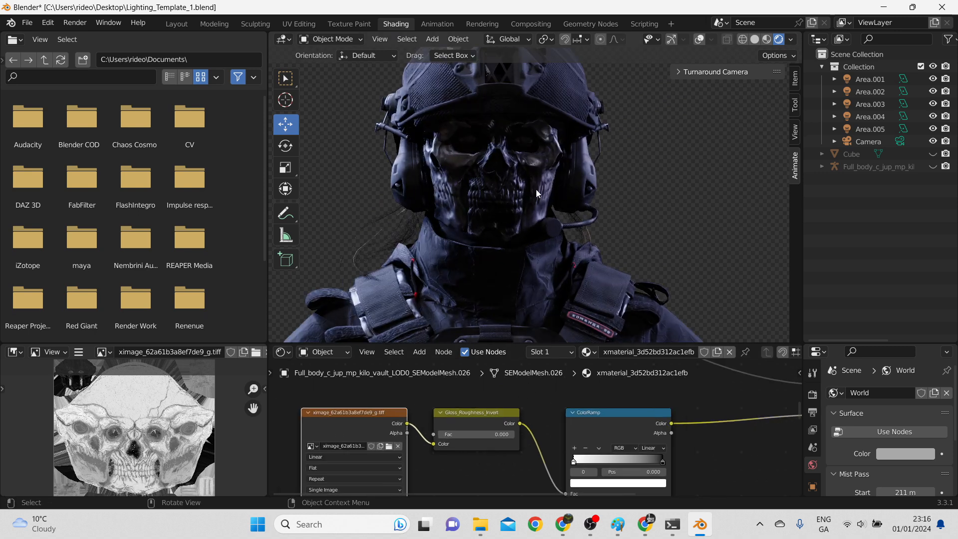
pyautogui.scroll(3, 574, 257)
pyautogui.keyDown('shift'); pyautogui.moveTo(575, 256); pyautogui.dragTo(582, 262, button='middle'); pyautogui.keyUp('shift')
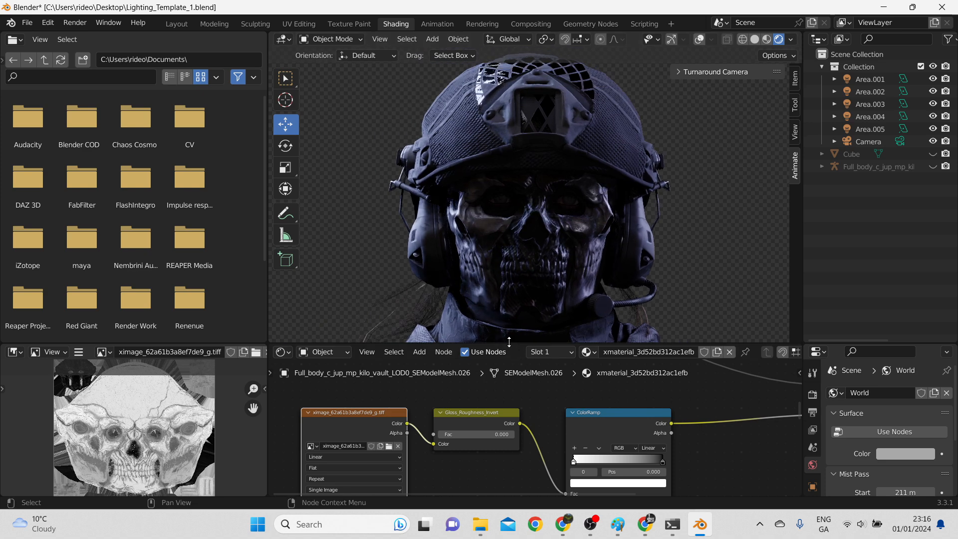
# Step: Give the 3D viewport most of the window height and inspect the soldier from full body to a skull close-up
pyautogui.moveTo(509, 342); pyautogui.dragTo(508, 448)
pyautogui.scroll(-3, 507, 319)
pyautogui.moveTo(507, 320)
pyautogui.mouseDown(button='middle')
pyautogui.moveTo(563, 316)
pyautogui.moveTo(551, 325)
pyautogui.moveTo(526, 315)
pyautogui.mouseUp(button='middle')
pyautogui.scroll(-5, 454, 209)
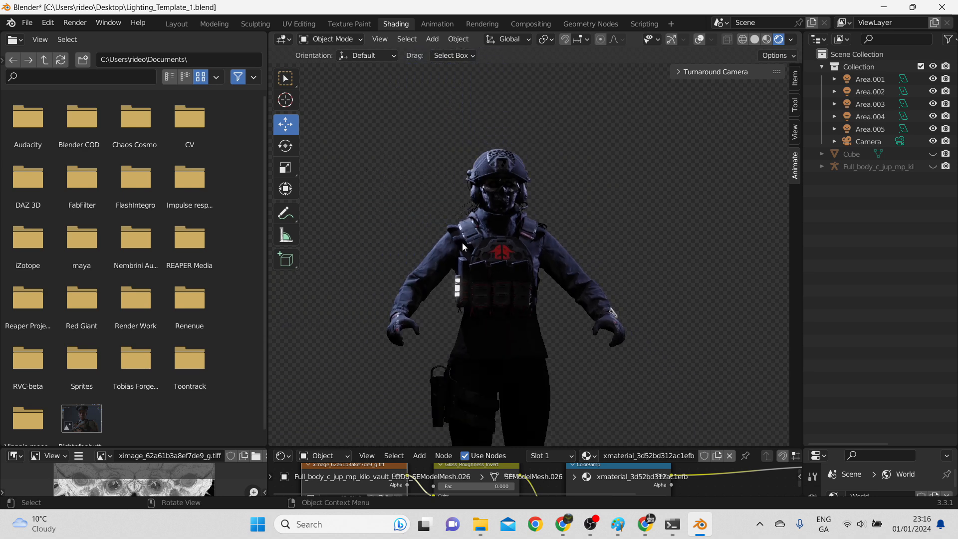
pyautogui.scroll(5, 507, 287)
pyautogui.moveTo(477, 279); pyautogui.dragTo(502, 263, button='middle')
pyautogui.scroll(4, 465, 186)
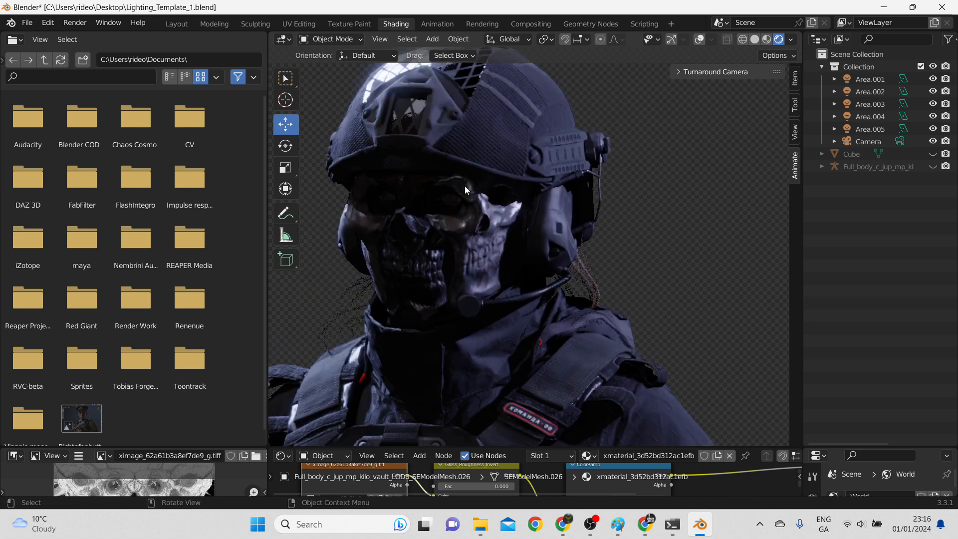
pyautogui.scroll(2, 466, 187)
pyautogui.moveTo(472, 188); pyautogui.dragTo(546, 206, button='middle')
pyautogui.scroll(3, 501, 223)
pyautogui.scroll(-3, 501, 223)
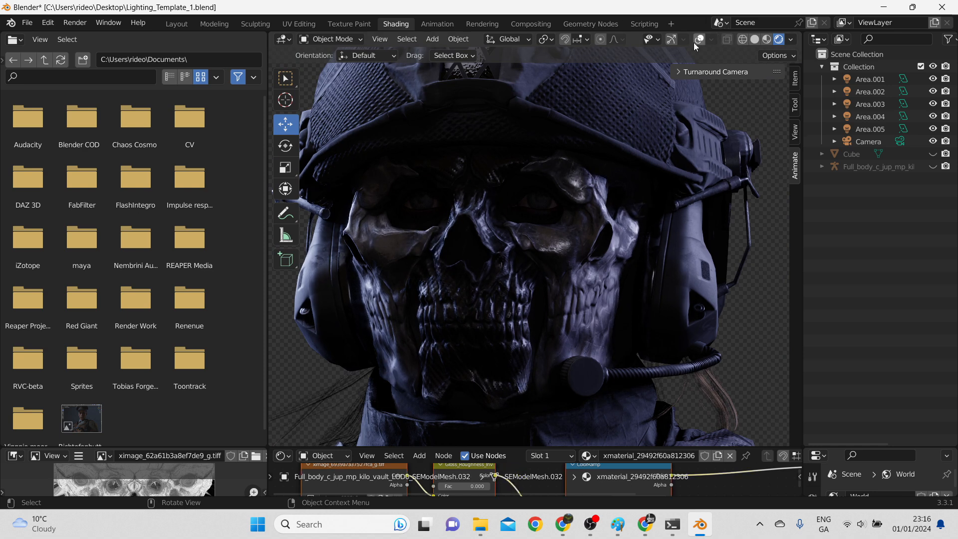
# Step: Turn on the viewport overlays with Text Info and Statistics enabled
pyautogui.click(671, 39)
pyautogui.click(672, 40)
pyautogui.click(700, 39)
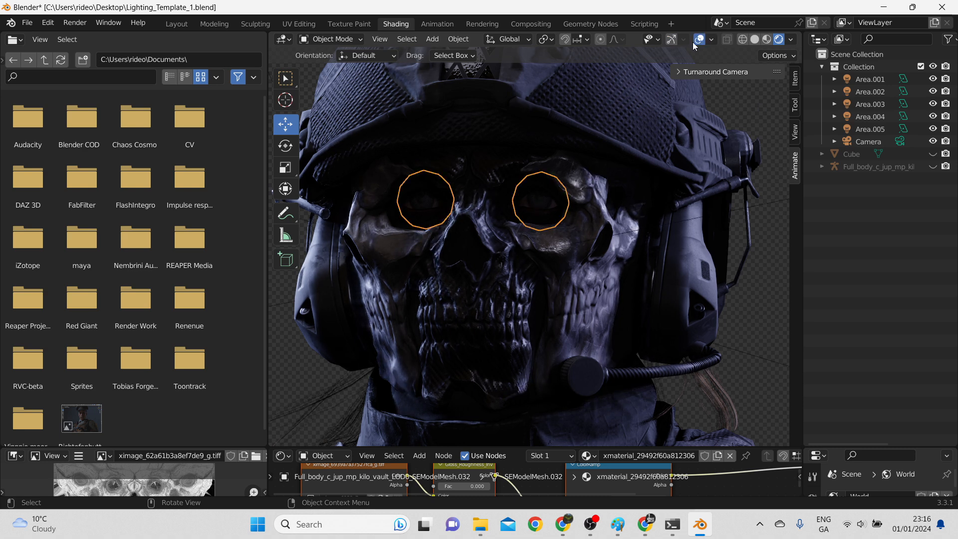
pyautogui.click(712, 40)
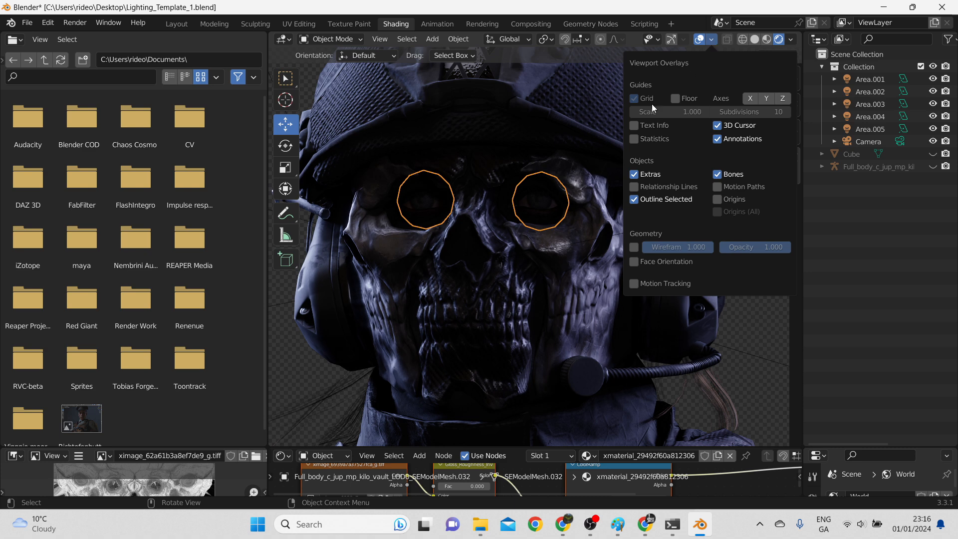
pyautogui.click(635, 126)
pyautogui.click(634, 139)
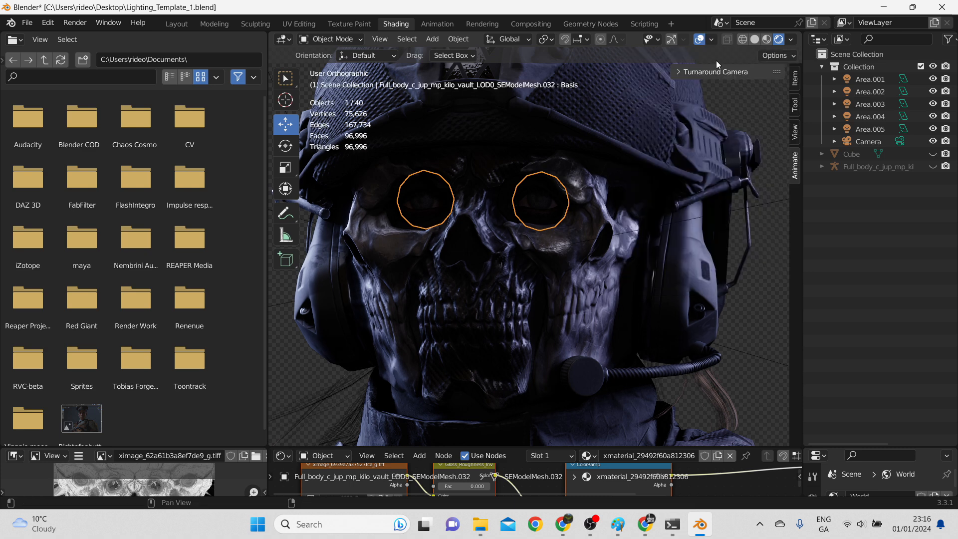
pyautogui.click(712, 39)
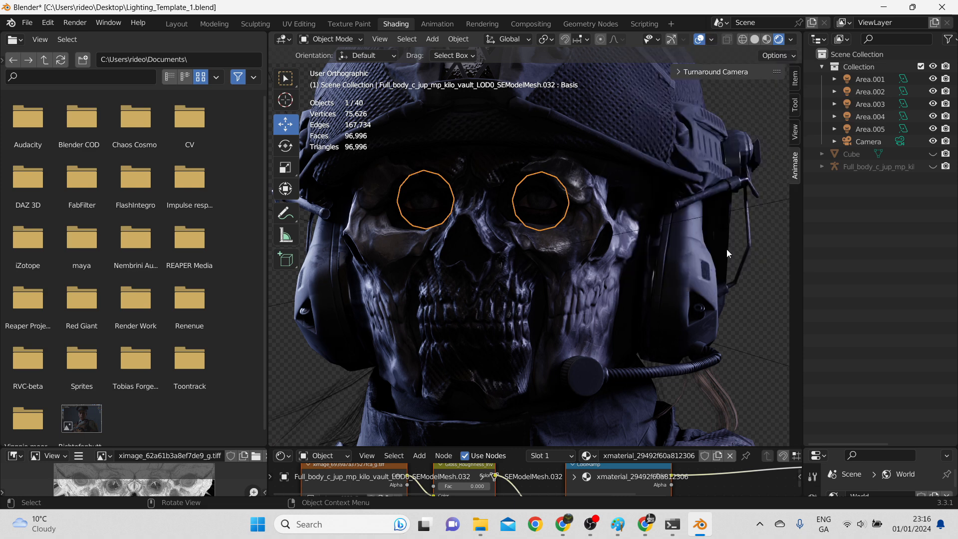
# Step: Select the round outer eye mesh and preview its gloss texture in an enlarged node editor
pyautogui.click(533, 207)
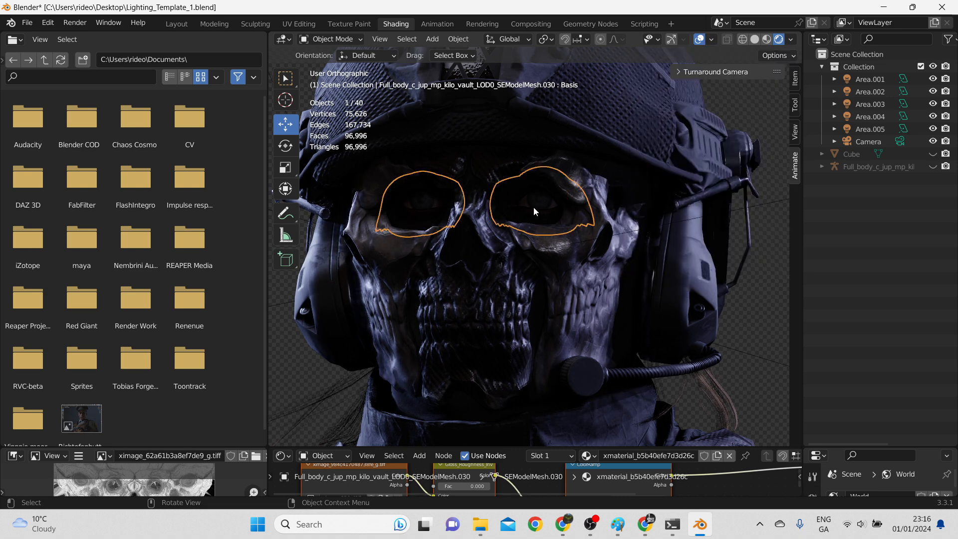
pyautogui.click(541, 205)
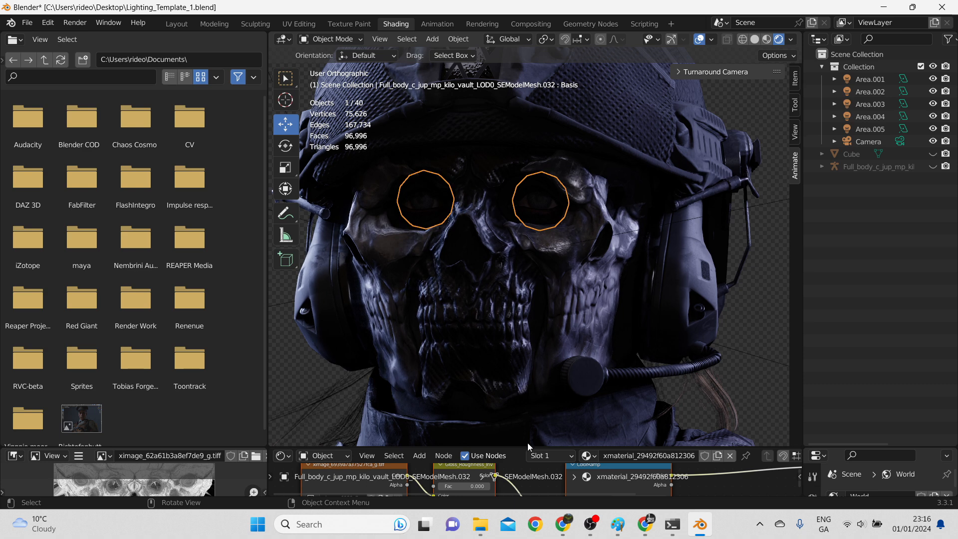
pyautogui.moveTo(534, 448); pyautogui.dragTo(535, 258)
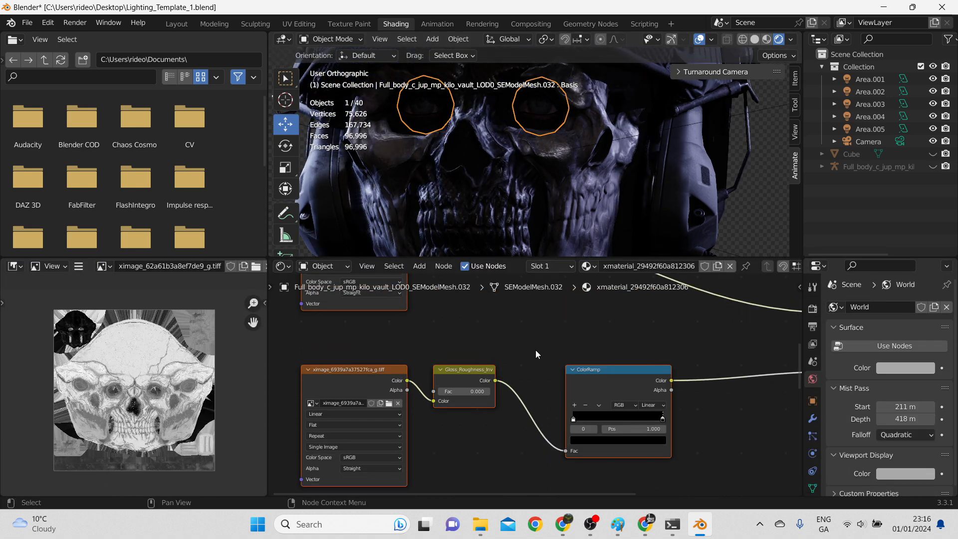
pyautogui.scroll(-10, 536, 352)
pyautogui.moveTo(592, 366); pyautogui.dragTo(760, 316, button='middle')
pyautogui.scroll(10, 549, 429)
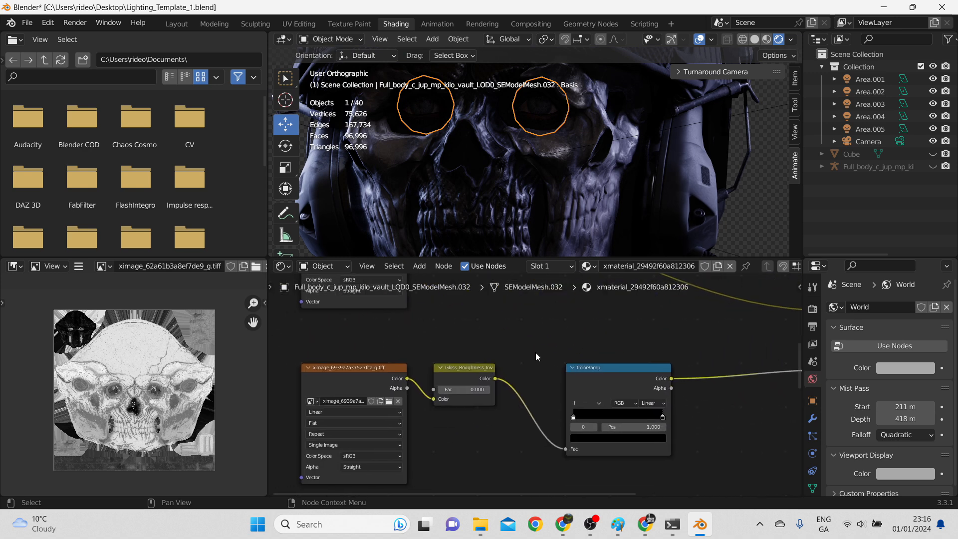
pyautogui.click(359, 374)
pyautogui.scroll(6, 132, 397)
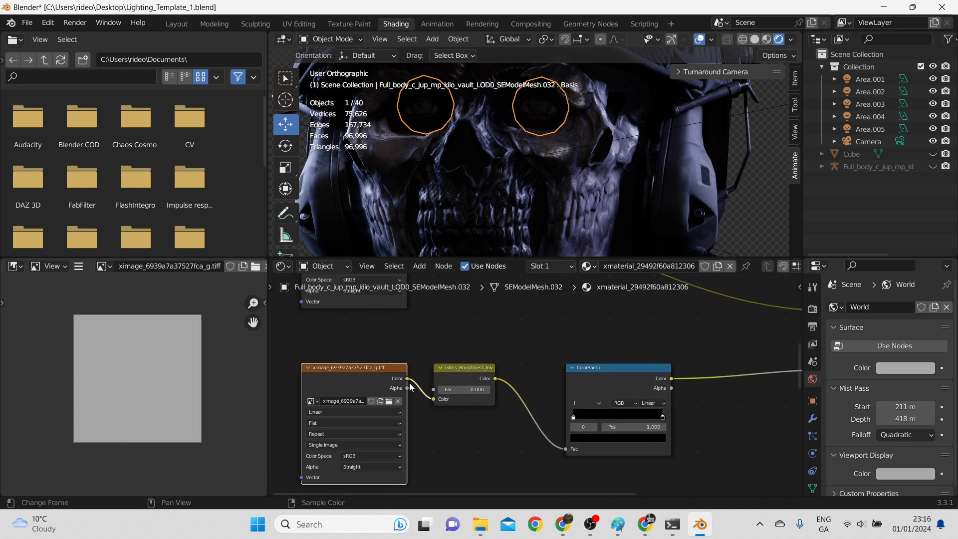
# Step: Disconnect the ColorRamp from Roughness in the outer eye material, and set Roughness to 0.253 and Specular to 0.435
pyautogui.moveTo(569, 345); pyautogui.dragTo(387, 352, button='middle')
pyautogui.moveTo(561, 362); pyautogui.dragTo(540, 389, button='middle')
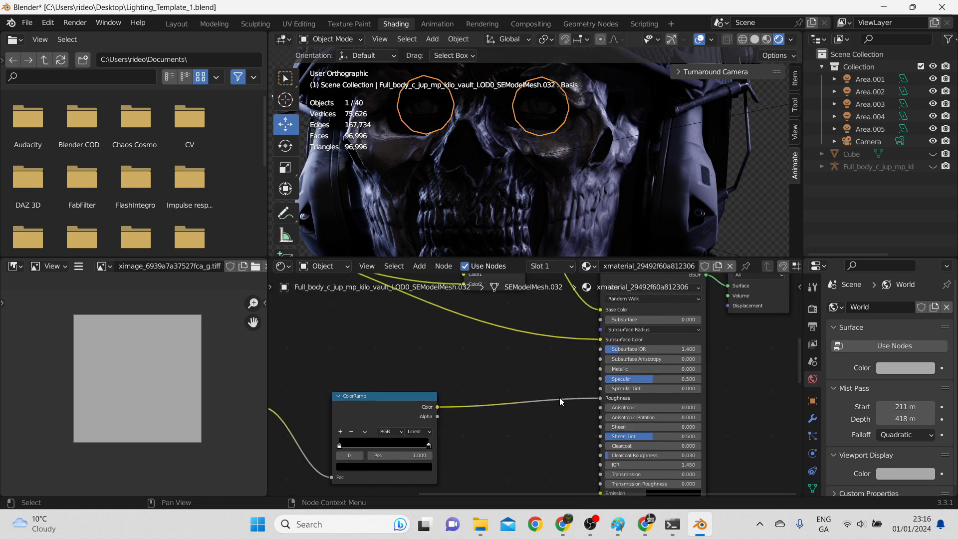
pyautogui.scroll(2, 594, 399)
pyautogui.moveTo(647, 404); pyautogui.dragTo(616, 404)
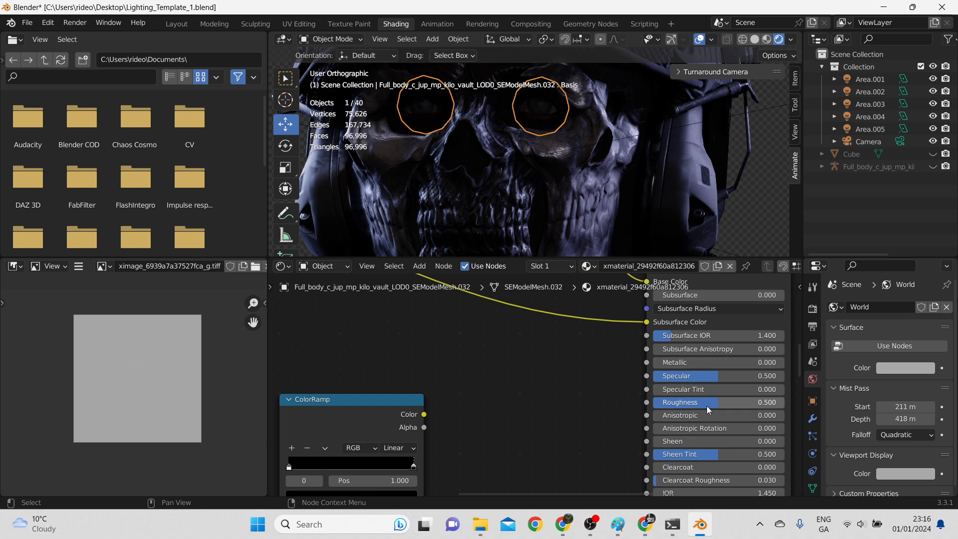
pyautogui.moveTo(719, 403); pyautogui.dragTo(674, 402)
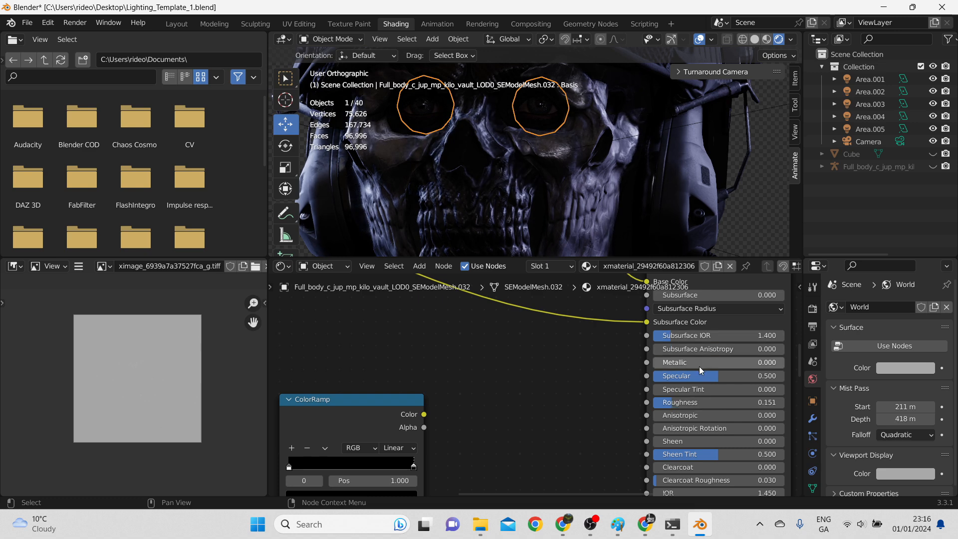
pyautogui.moveTo(714, 378)
pyautogui.mouseDown()
pyautogui.moveTo(678, 377)
pyautogui.moveTo(705, 377)
pyautogui.moveTo(704, 404)
pyautogui.moveTo(667, 403)
pyautogui.moveTo(698, 402)
pyautogui.moveTo(686, 402)
pyautogui.mouseUp()
# Step: Enlarge the 3D viewport, inspect the eyes close up from several angles, and reselect the outer eye mesh
pyautogui.moveTo(472, 257); pyautogui.dragTo(439, 441)
pyautogui.click(699, 309)
pyautogui.click(747, 329)
pyautogui.moveTo(601, 303); pyautogui.dragTo(640, 308, button='middle')
pyautogui.scroll(2, 564, 196)
pyautogui.moveTo(564, 196); pyautogui.dragTo(511, 225, button='middle')
pyautogui.scroll(4, 583, 235)
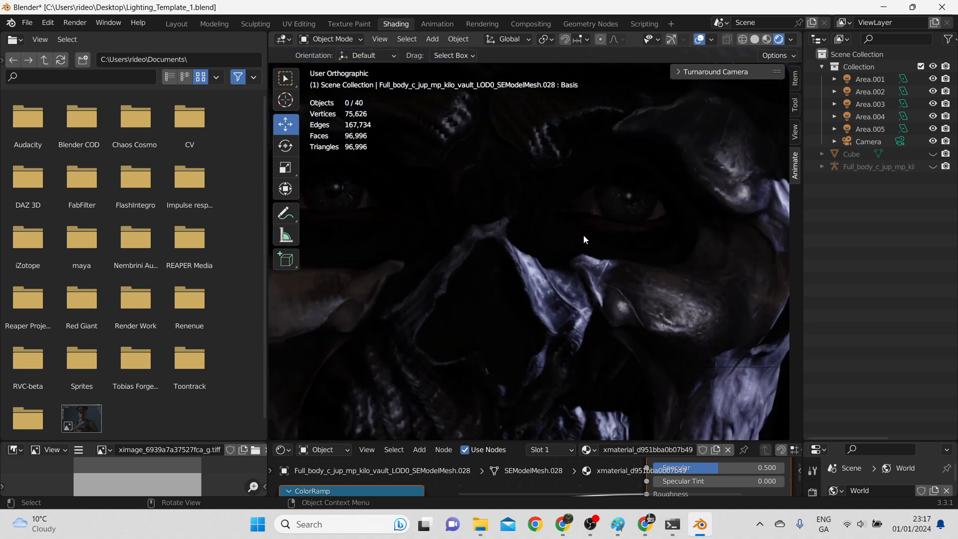
pyautogui.moveTo(583, 235); pyautogui.dragTo(611, 214, button='middle')
pyautogui.click(633, 204)
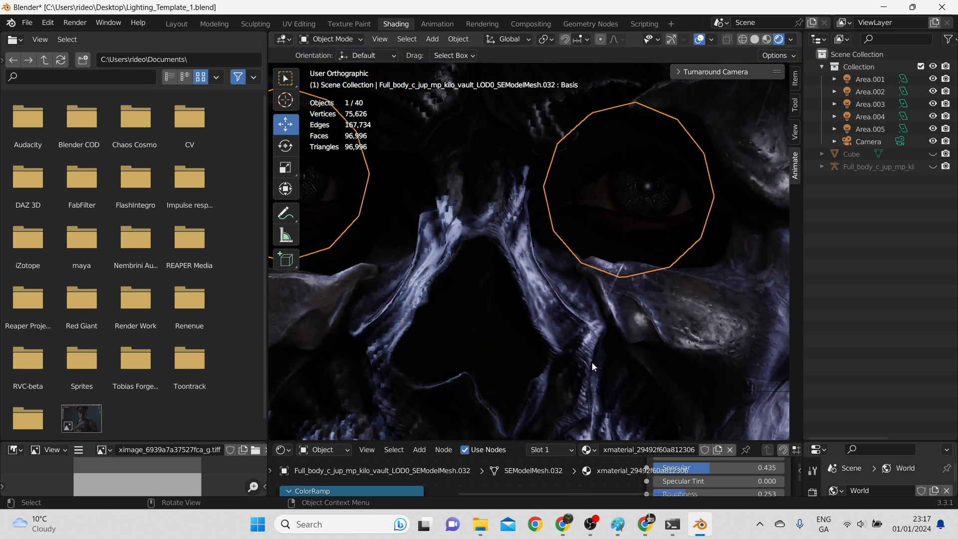
# Step: Enlarge the node editor and set the Normal Map strength in the outer eye material to 0.2
pyautogui.moveTo(539, 441); pyautogui.dragTo(540, 270)
pyautogui.scroll(-4, 545, 394)
pyautogui.moveTo(528, 415); pyautogui.dragTo(569, 335, button='middle')
pyautogui.moveTo(529, 417); pyautogui.dragTo(644, 382, button='middle')
pyautogui.scroll(3, 609, 425)
pyautogui.moveTo(594, 414); pyautogui.dragTo(656, 316, button='middle')
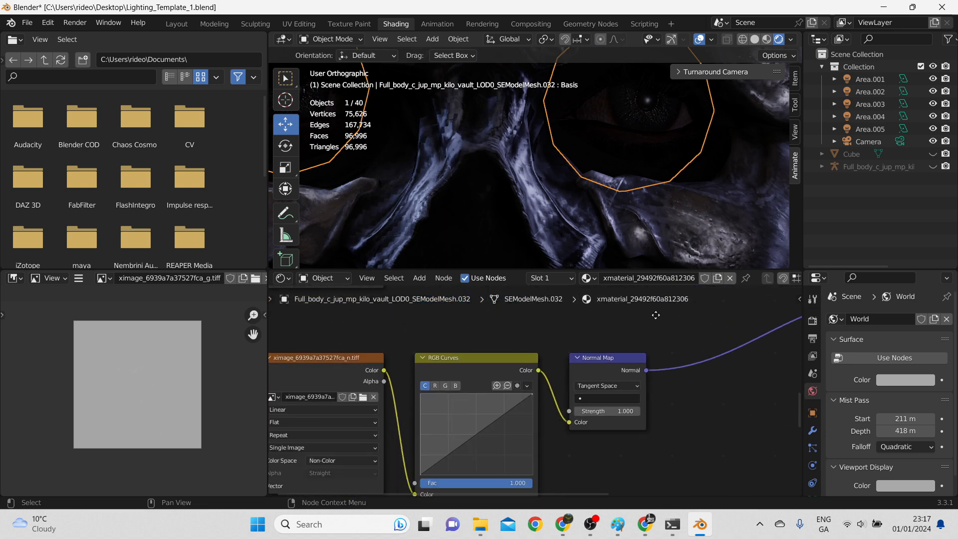
pyautogui.scroll(2, 642, 418)
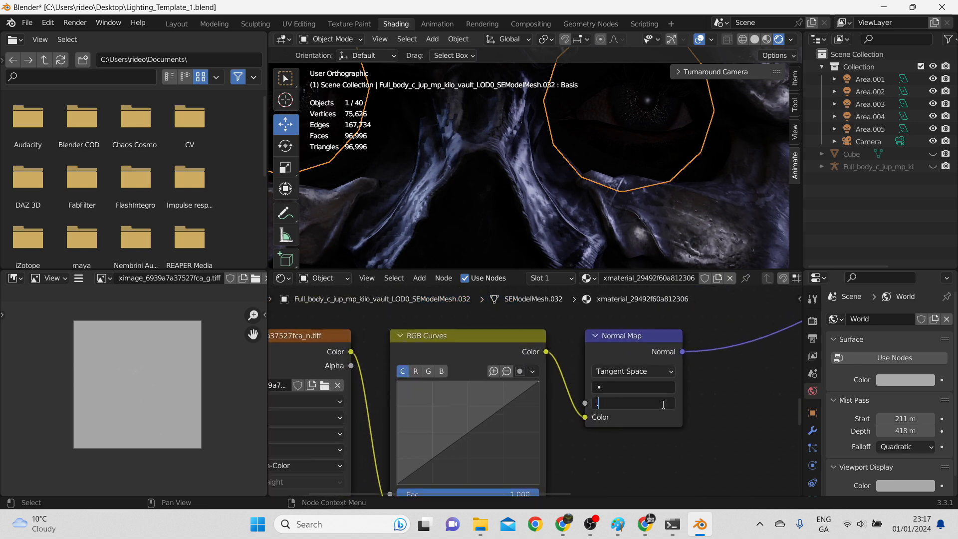
pyautogui.press('Return')
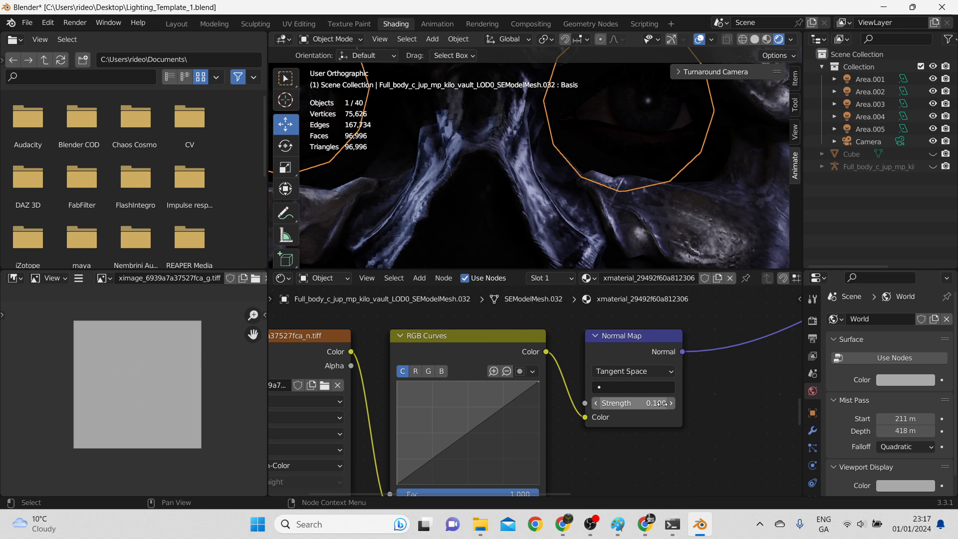
pyautogui.click(661, 404)
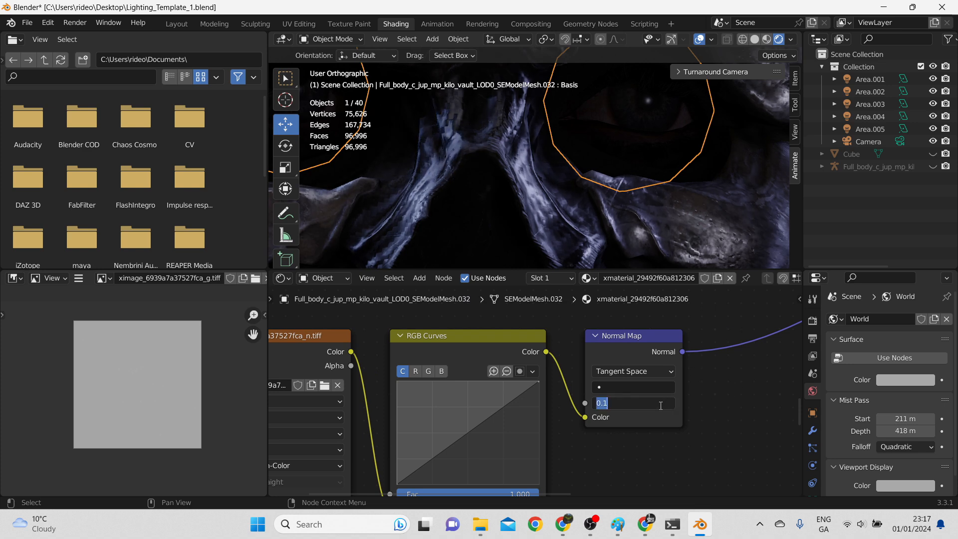
pyautogui.press('Return')
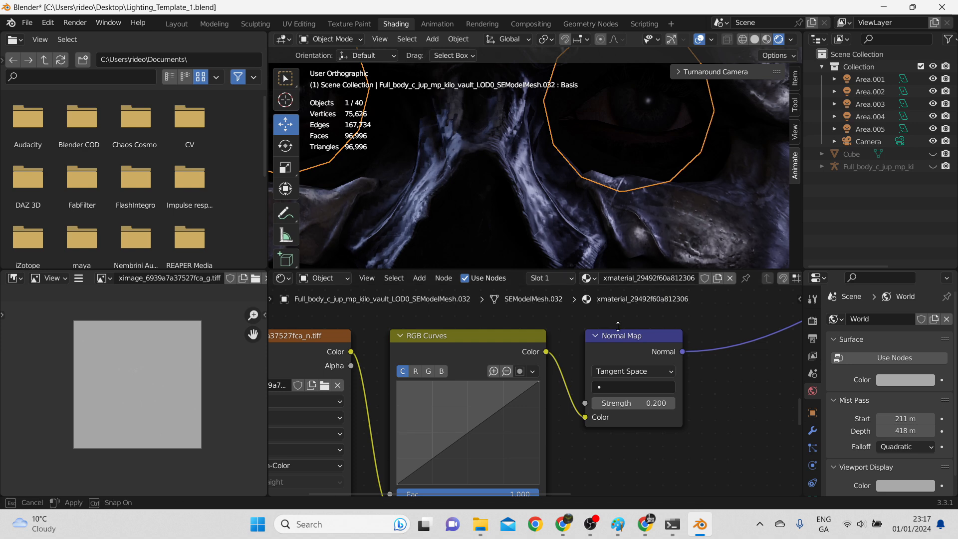
# Step: Enlarge the 3D viewport, clear the selection, and inspect the soldier's eyes, mask and upper body from near and far
pyautogui.moveTo(632, 270); pyautogui.dragTo(632, 430)
pyautogui.scroll(-5, 633, 231)
pyautogui.scroll(-3, 632, 243)
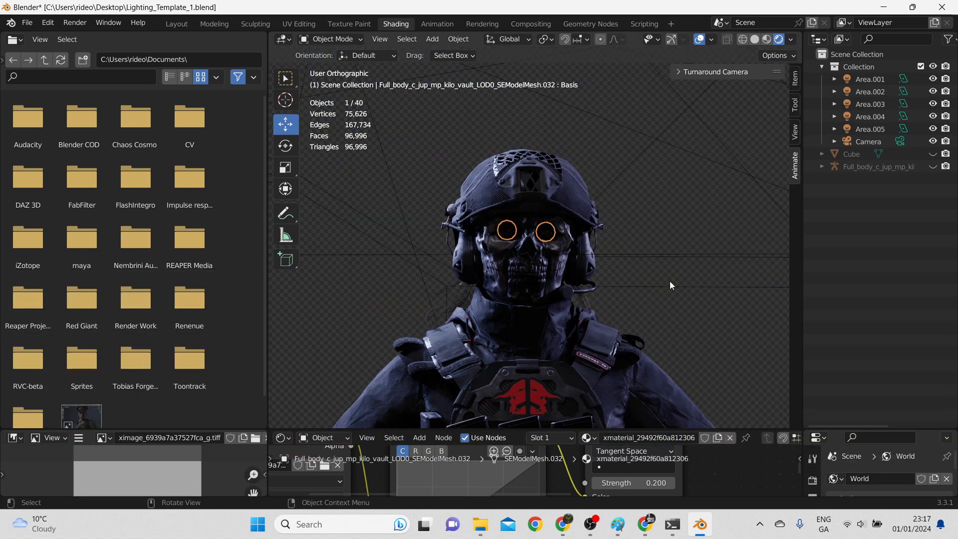
pyautogui.click(670, 281)
pyautogui.scroll(5, 555, 212)
pyautogui.scroll(5, 682, 261)
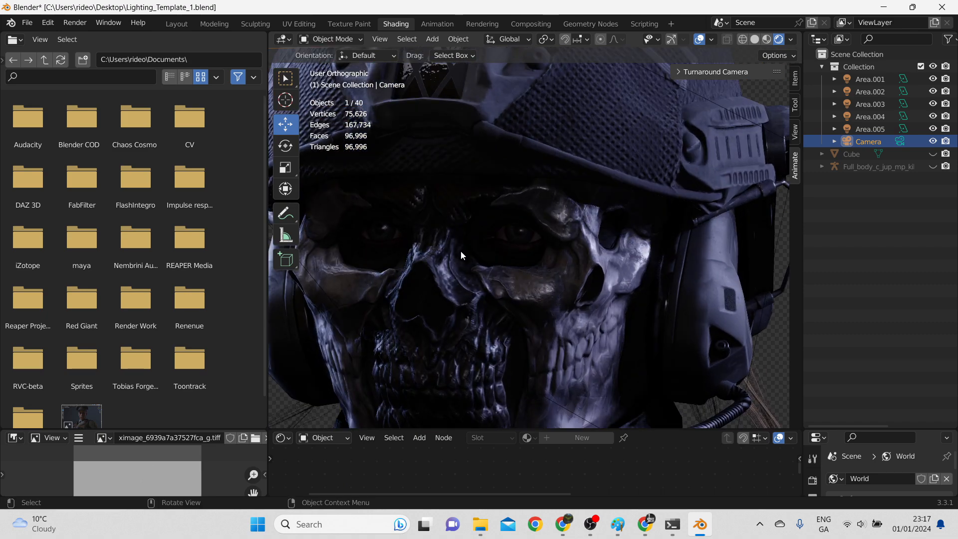
pyautogui.scroll(-6, 496, 244)
pyautogui.moveTo(498, 263); pyautogui.dragTo(534, 196, button='middle')
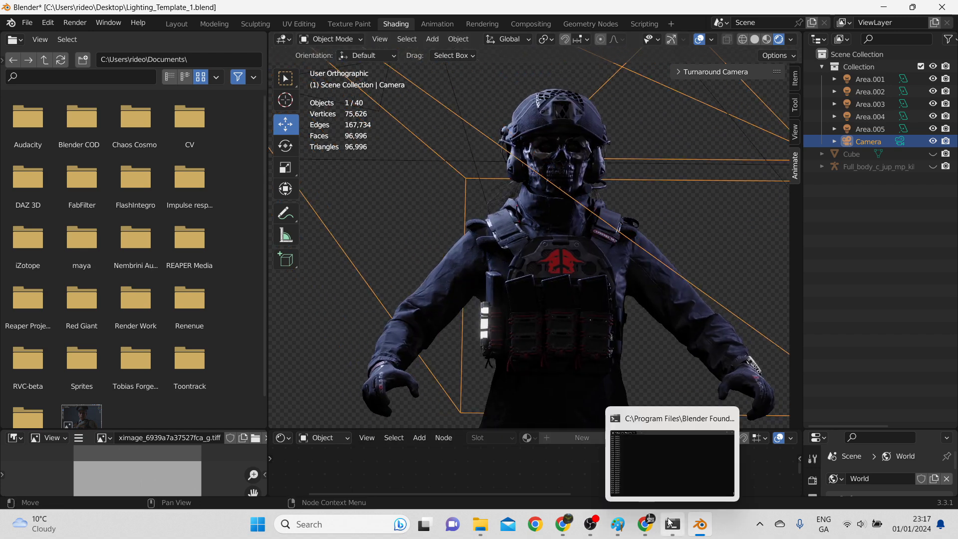
pyautogui.click(729, 229)
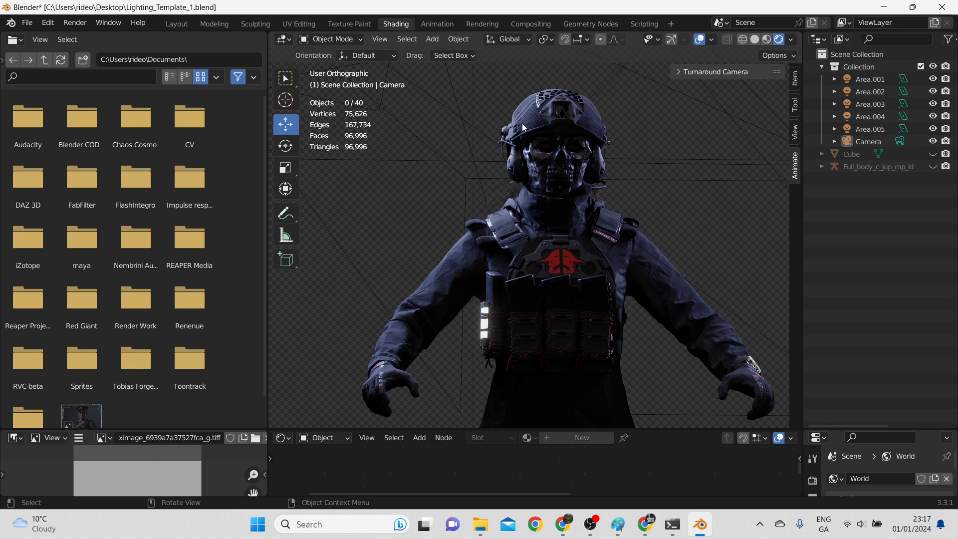
pyautogui.scroll(5, 549, 148)
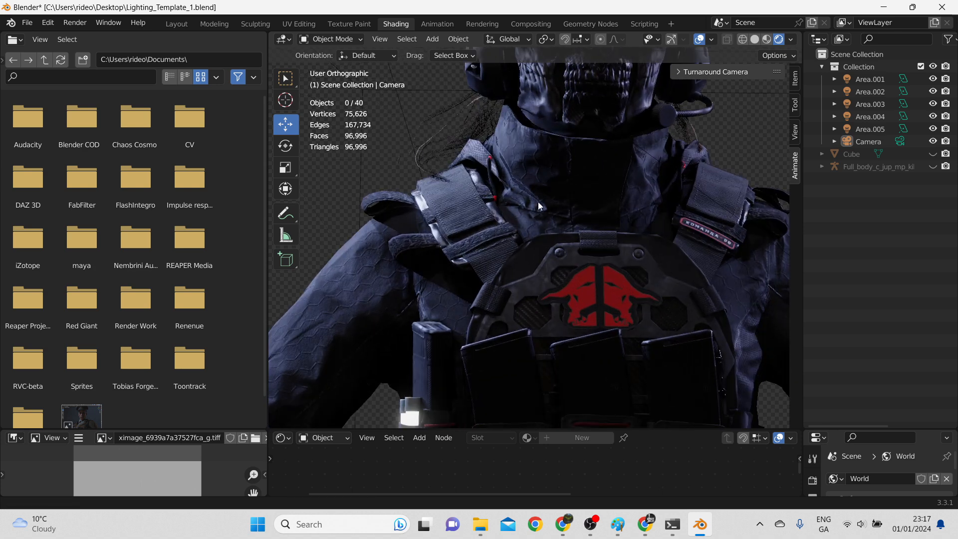
pyautogui.keyDown('shift'); pyautogui.moveTo(538, 202); pyautogui.dragTo(496, 419, button='middle'); pyautogui.keyUp('shift')
pyautogui.scroll(2, 503, 301)
pyautogui.moveTo(503, 301); pyautogui.dragTo(544, 295, button='middle')
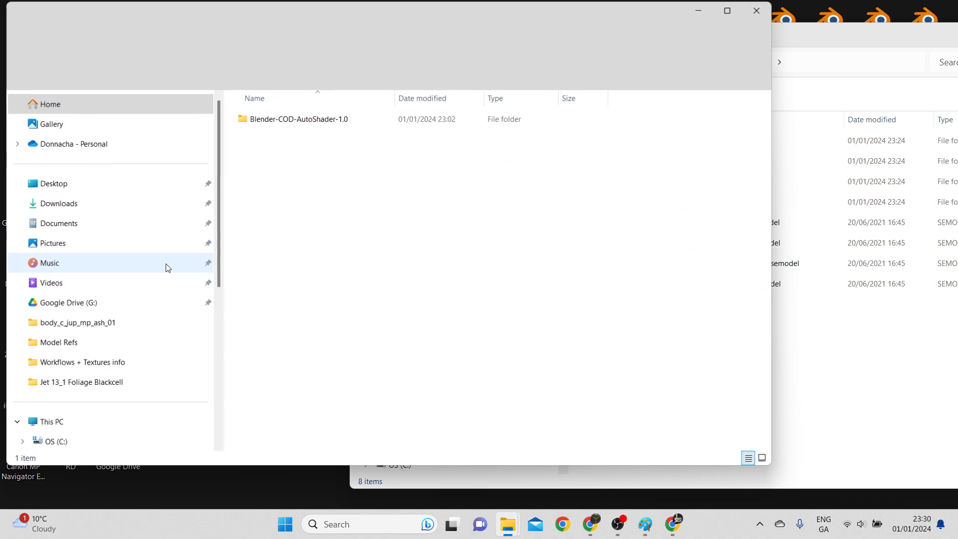
# Step: In the Blender-COD-AutoShader-1.0 ModelMerge folder, run ModelMerger on the four richtofen SEModel files from BO4 Model
pyautogui.doubleClick(314, 123)
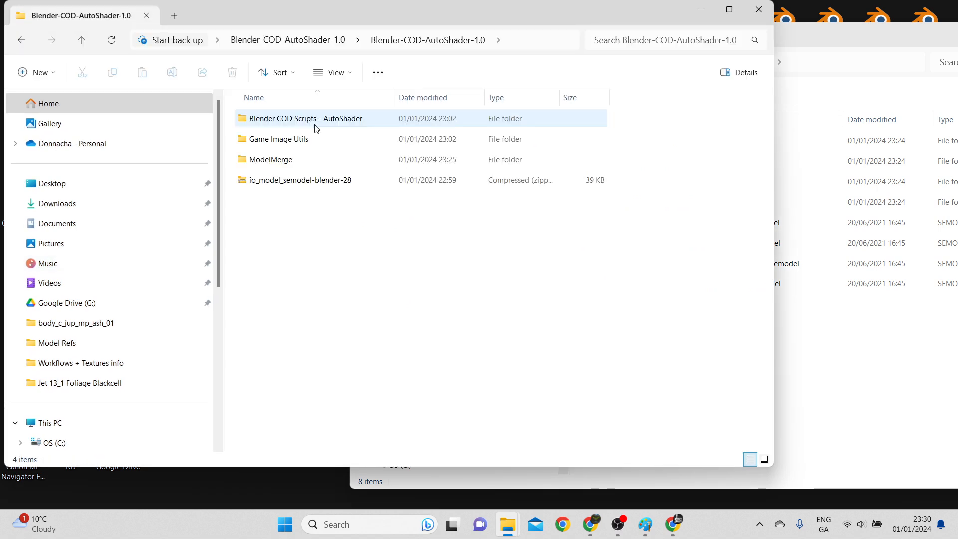
pyautogui.doubleClick(287, 159)
pyautogui.click(287, 160)
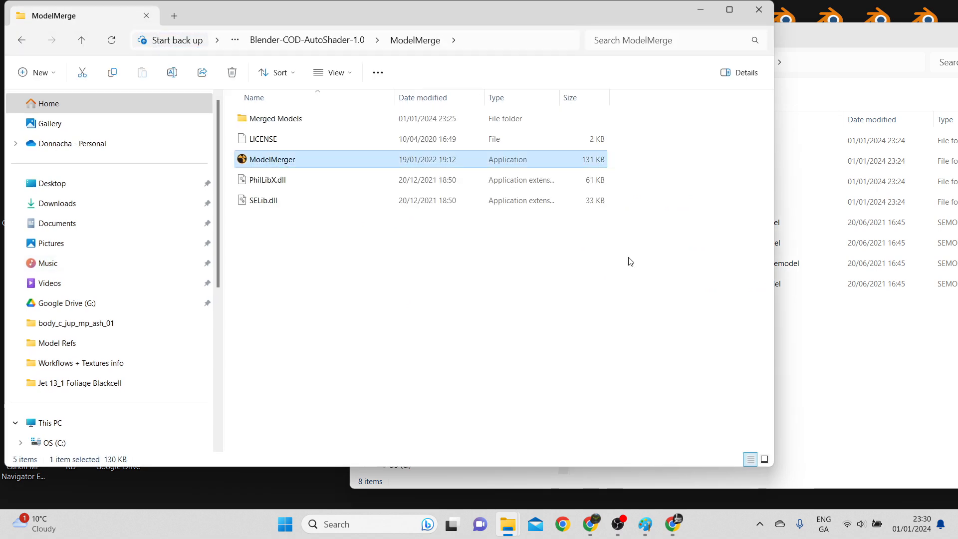
pyautogui.click(818, 339)
pyautogui.moveTo(819, 338); pyautogui.dragTo(282, 159)
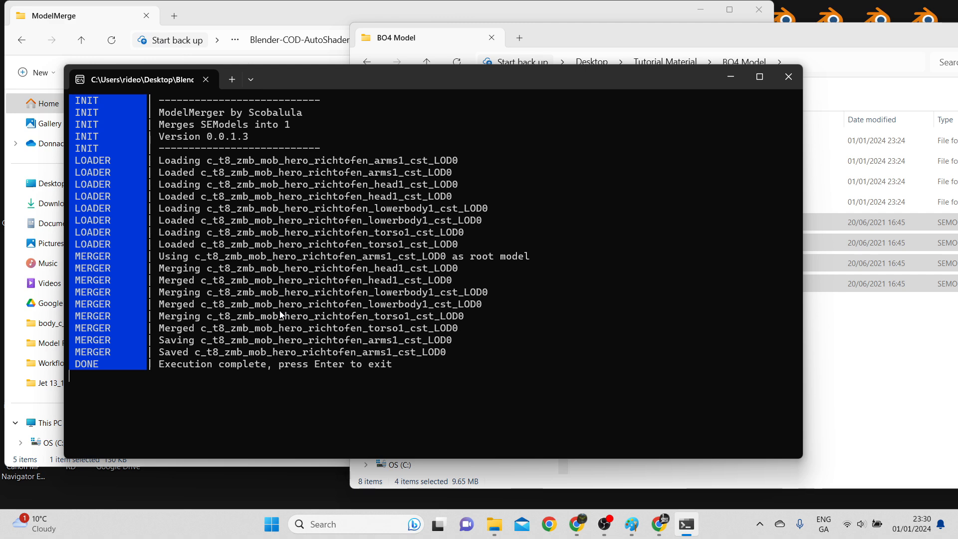
pyautogui.press('Return')
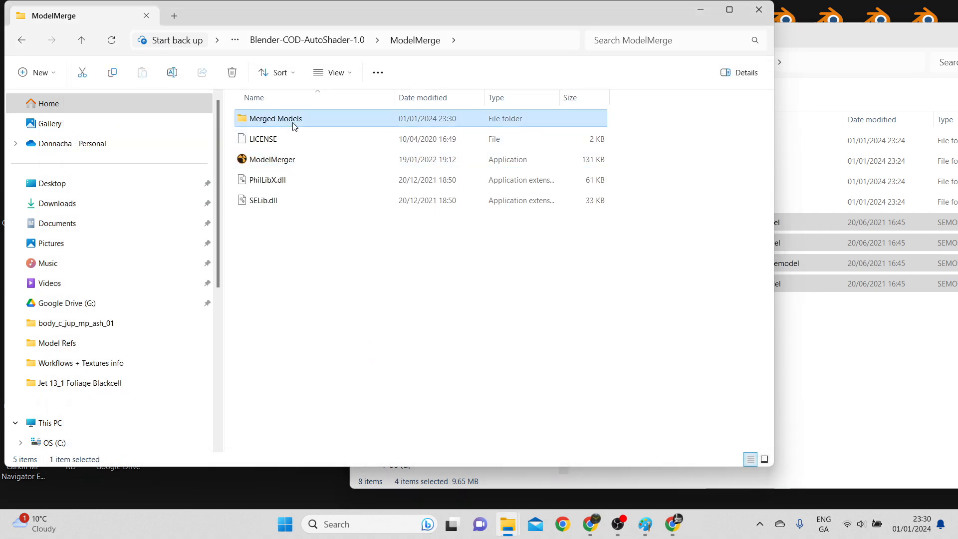
# Step: In the Merged Models folder, rename the merged file to c_t8_zmb_mob_hero_richtofenfull_cst_LOD0.semodel
pyautogui.doubleClick(295, 120)
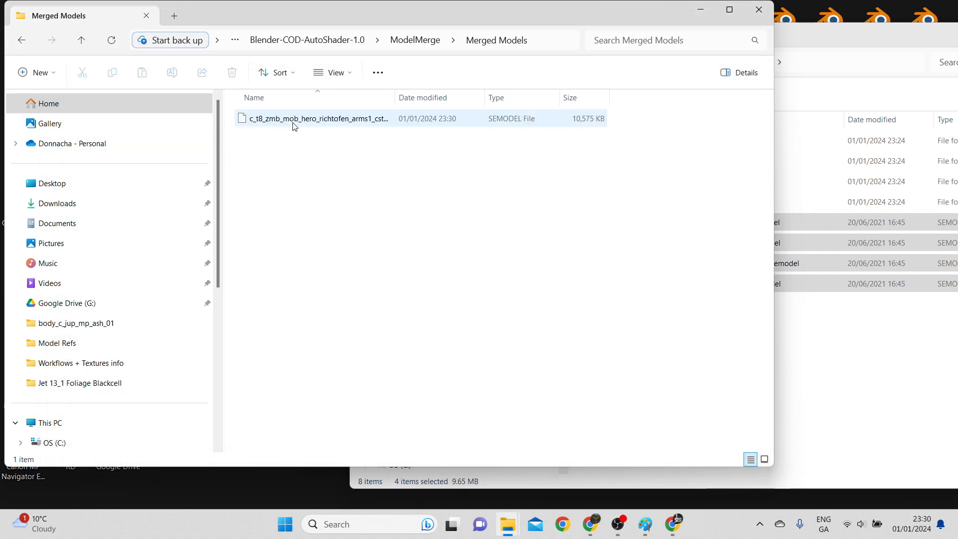
pyautogui.rightClick(368, 122)
pyautogui.click(431, 135)
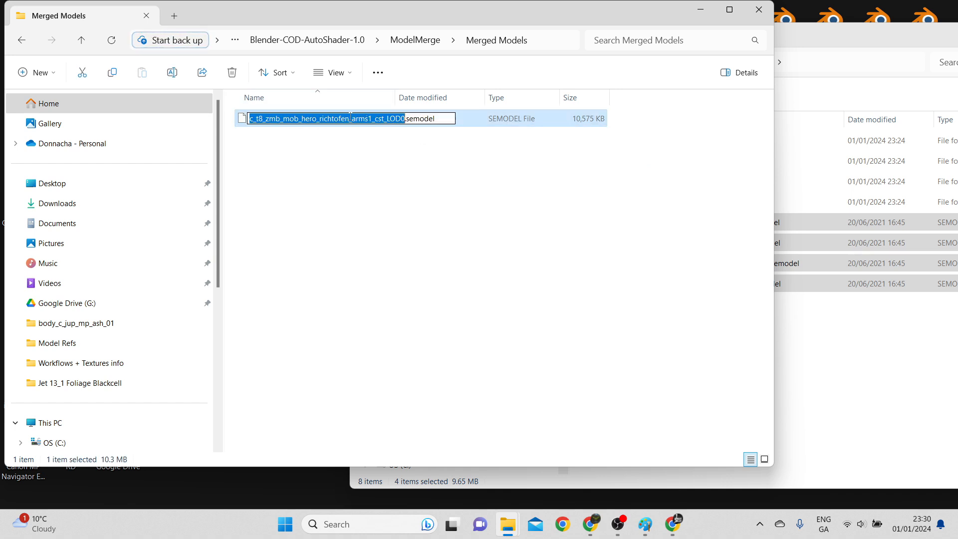
pyautogui.moveTo(349, 119); pyautogui.dragTo(376, 119)
pyautogui.press('BackSpace')
pyautogui.write('full')
pyautogui.click(372, 167)
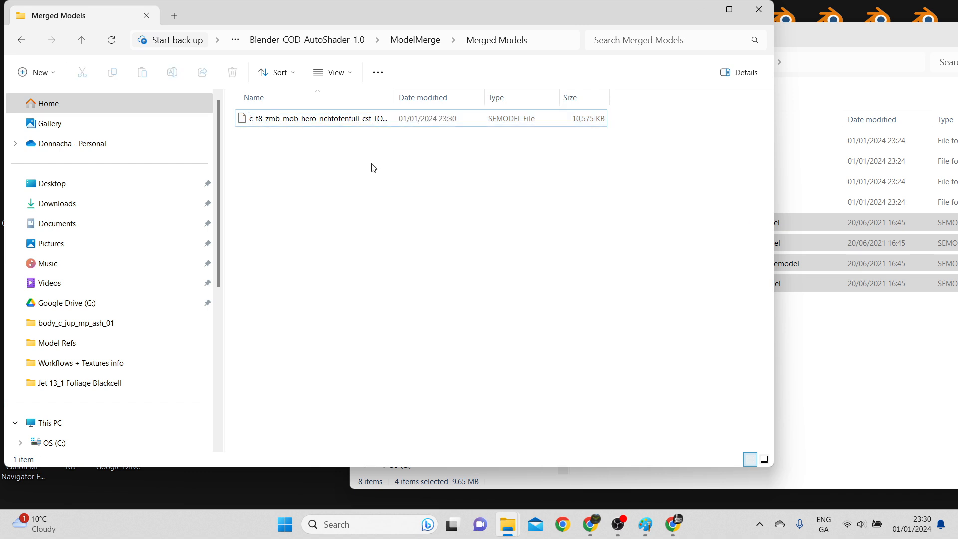
# Step: Move the merged richtofen model into the BO4 Model folder, minimise the Merged Models window, and reposition the BO4 Model window
pyautogui.click(351, 122)
pyautogui.moveTo(351, 122); pyautogui.dragTo(834, 363)
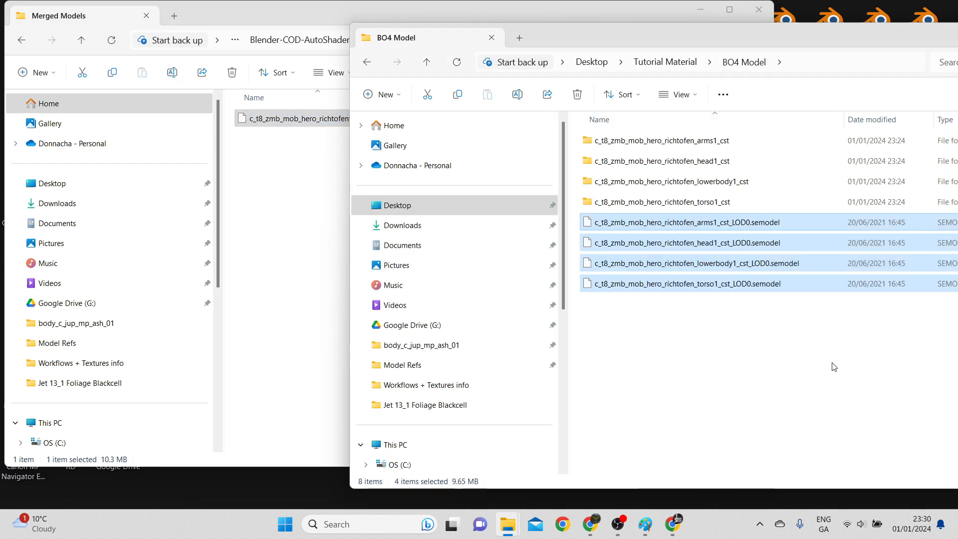
pyautogui.click(745, 395)
pyautogui.click(285, 14)
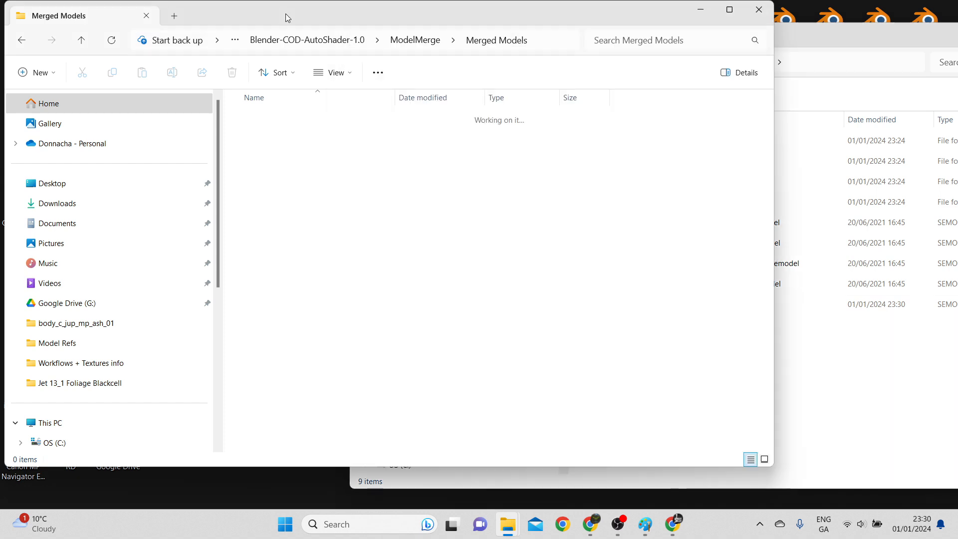
pyautogui.click(700, 10)
pyautogui.moveTo(599, 38); pyautogui.dragTo(340, 29)
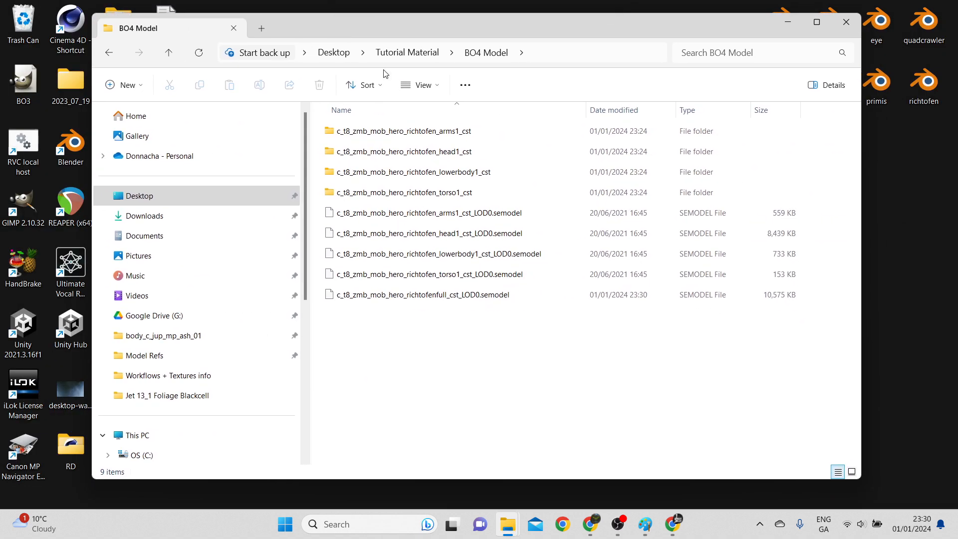
# Step: Open the _images folder of c_t8_zmb_mob_hero_richtofen_arms1_cst and show its textures as extra large icons
pyautogui.doubleClick(459, 131)
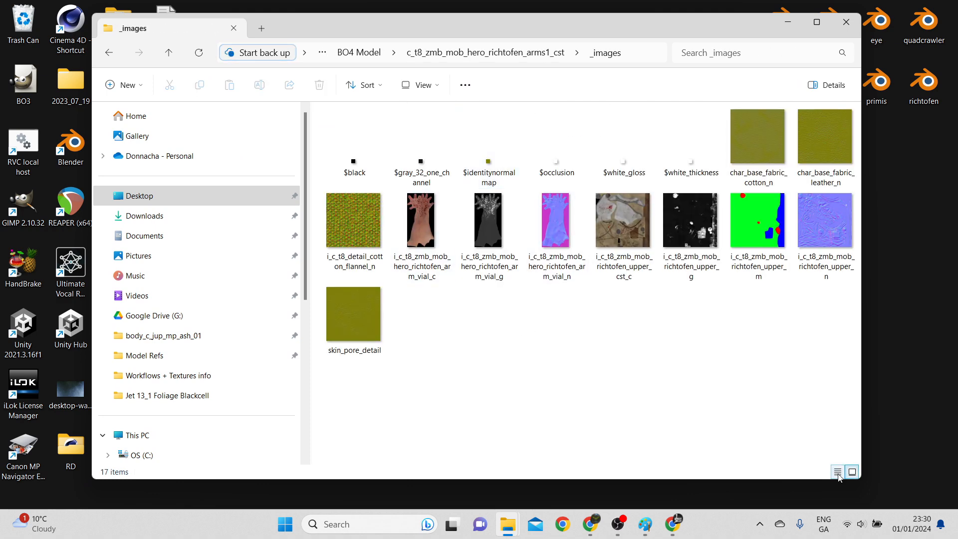
pyautogui.click(826, 86)
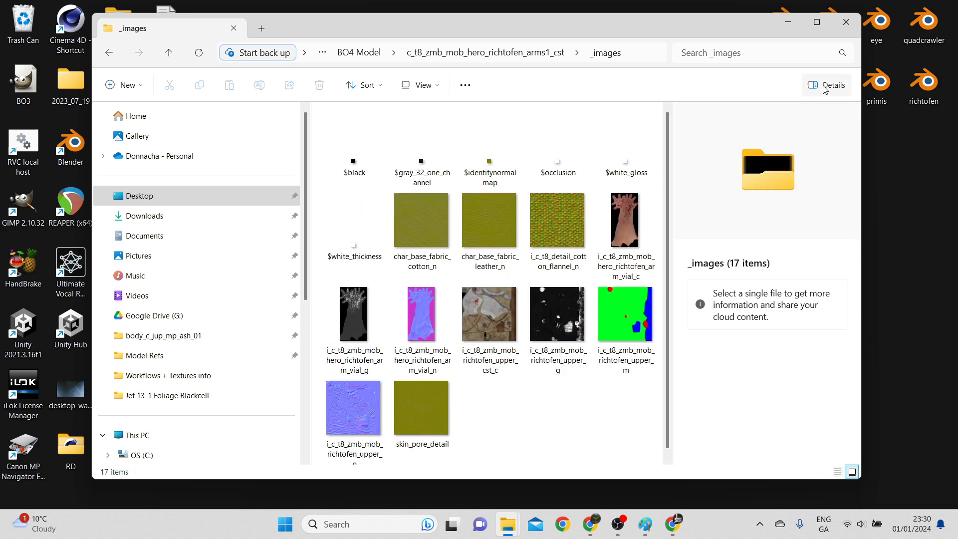
pyautogui.click(826, 85)
pyautogui.rightClick(504, 351)
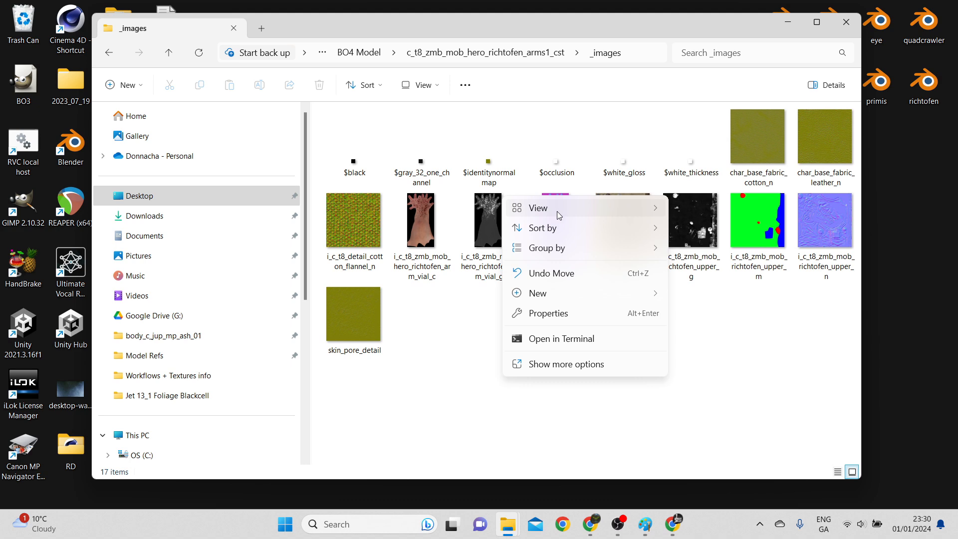
pyautogui.moveTo(556, 211)
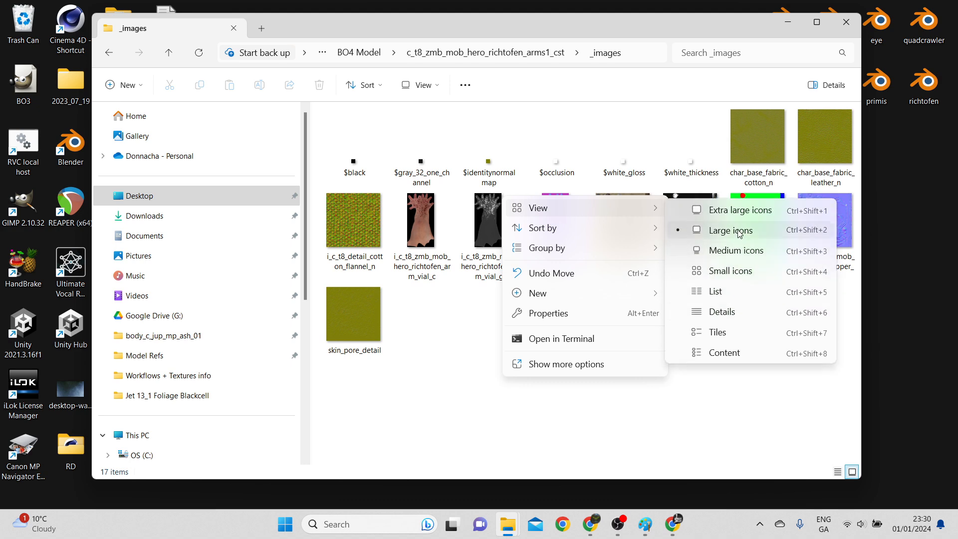
pyautogui.click(742, 210)
# Step: Examine the arm and upper-body color, gloss, normal and mask textures, plus the fabric and skin detail maps
pyautogui.scroll(-3, 516, 295)
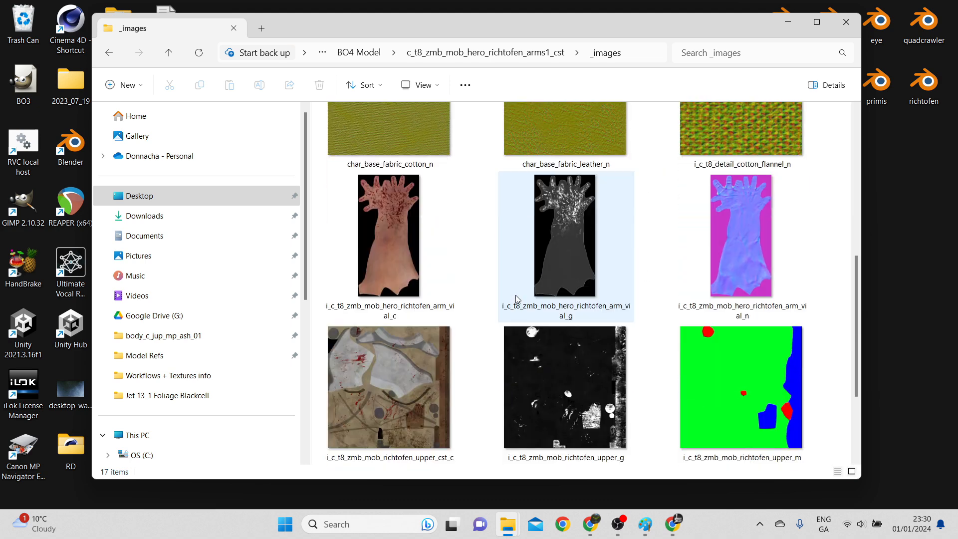
pyautogui.click(420, 241)
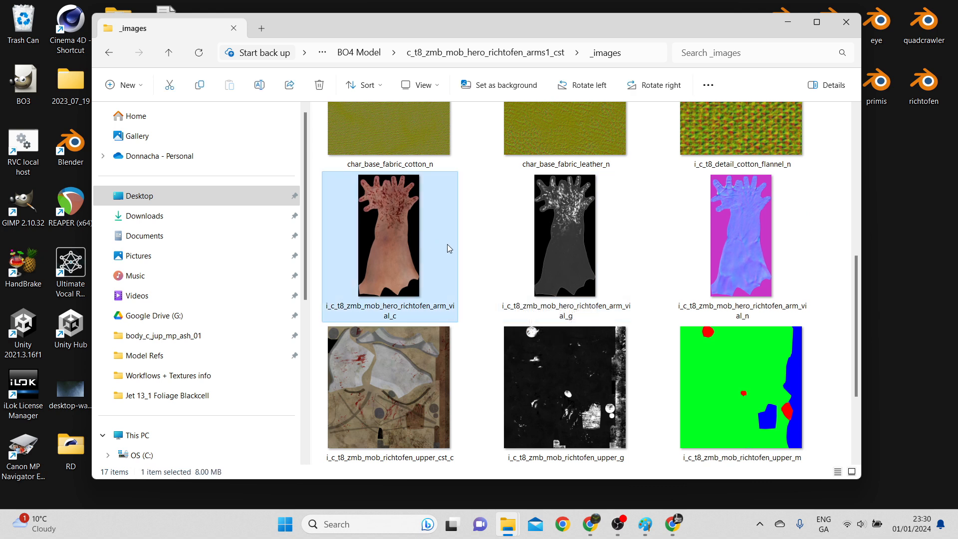
pyautogui.click(555, 262)
pyautogui.click(744, 272)
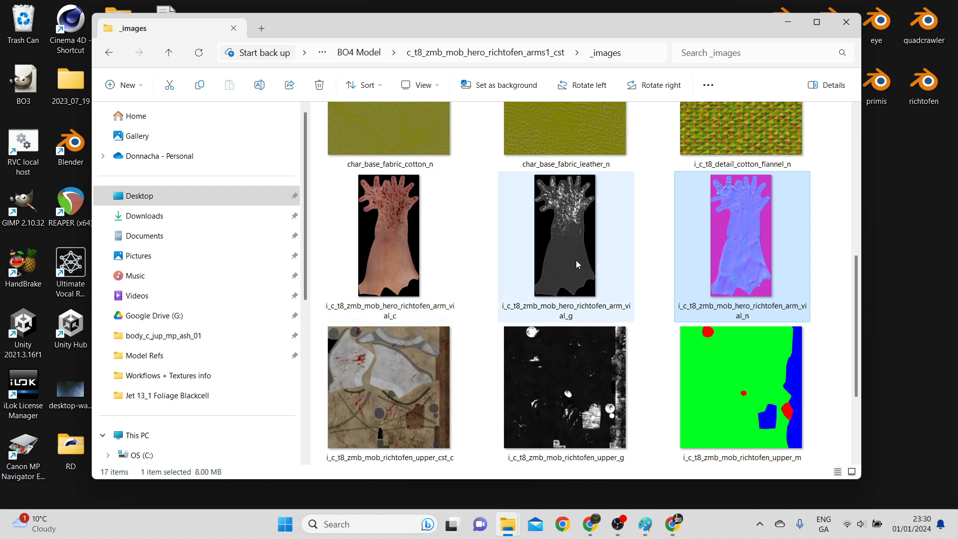
pyautogui.scroll(-2, 487, 358)
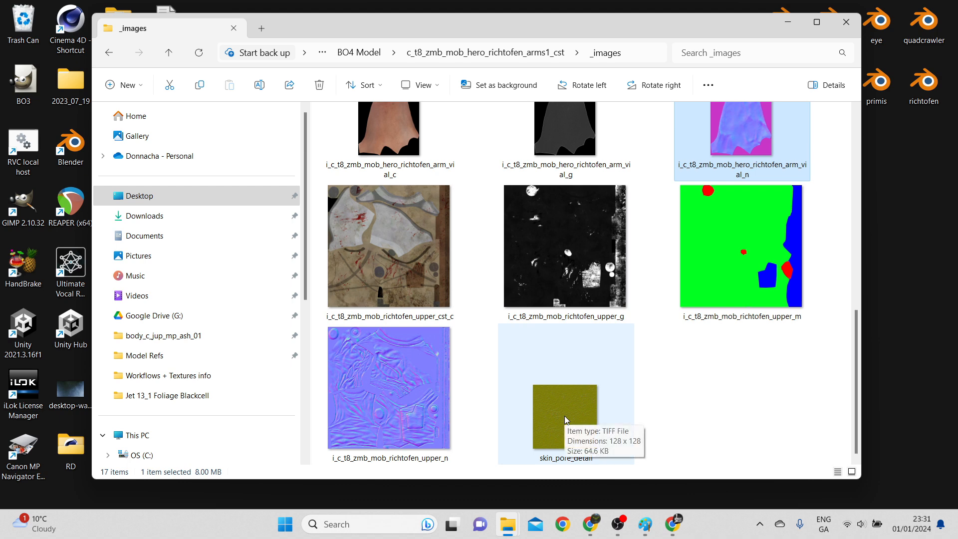
pyautogui.scroll(5, 594, 346)
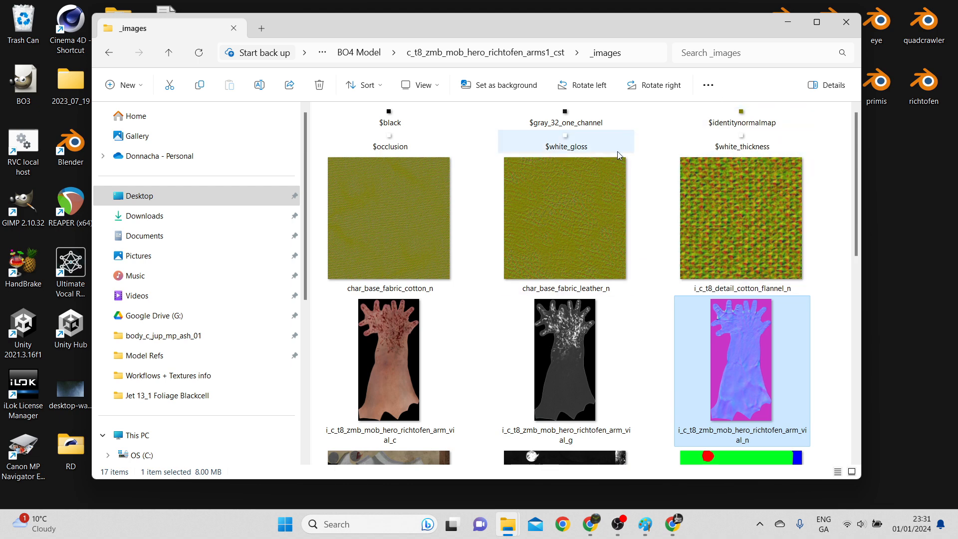
# Step: Set the _images folder's thumbnails to large icons
pyautogui.rightClick(645, 214)
pyautogui.moveTo(658, 228)
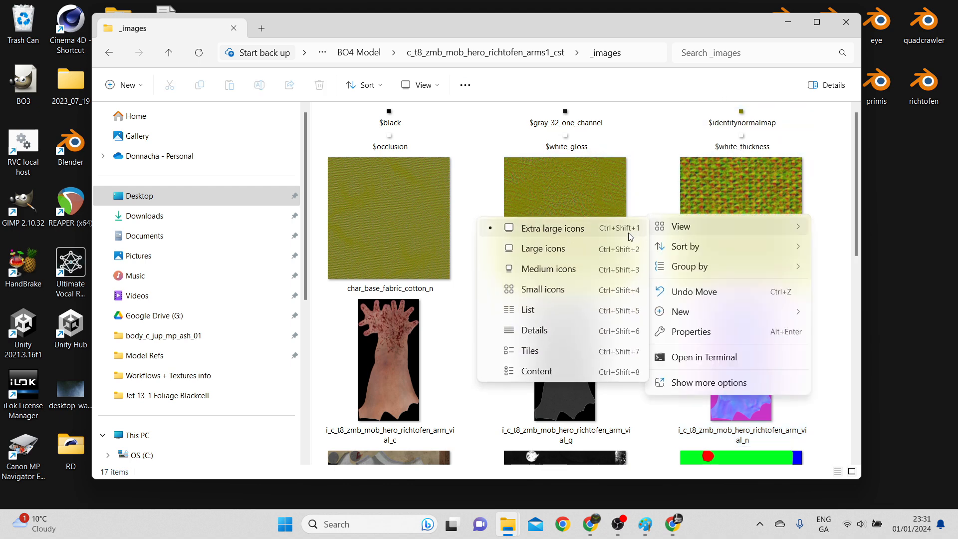
pyautogui.click(594, 250)
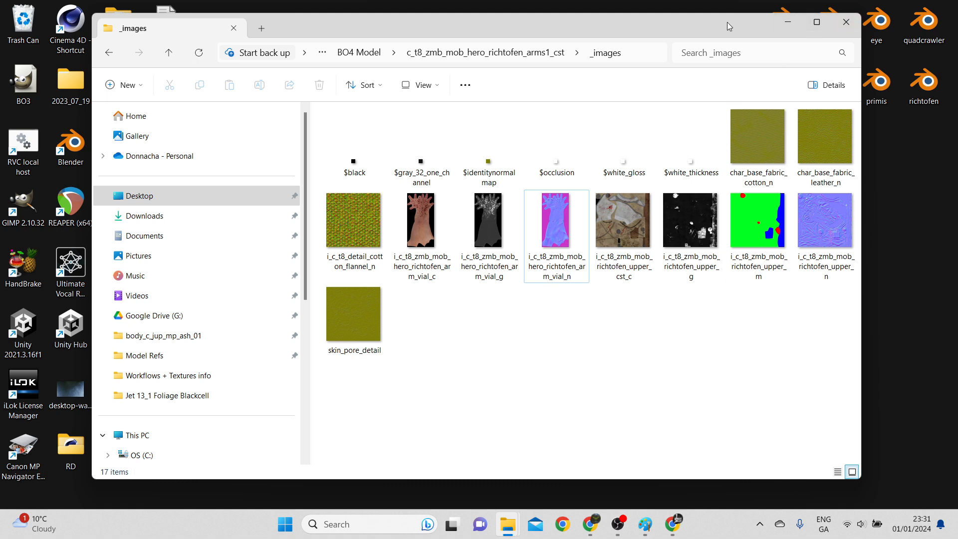
# Step: Minimise the _images folder window and open Lighting_Template_1.blend in Blender with the Shading workspace active
pyautogui.moveTo(732, 26); pyautogui.dragTo(801, 31)
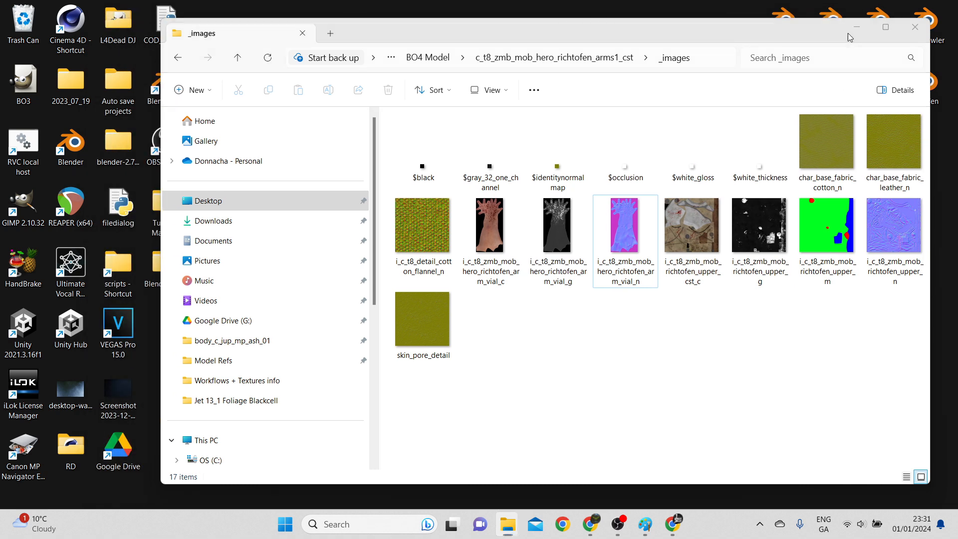
pyautogui.click(856, 28)
pyautogui.doubleClick(832, 81)
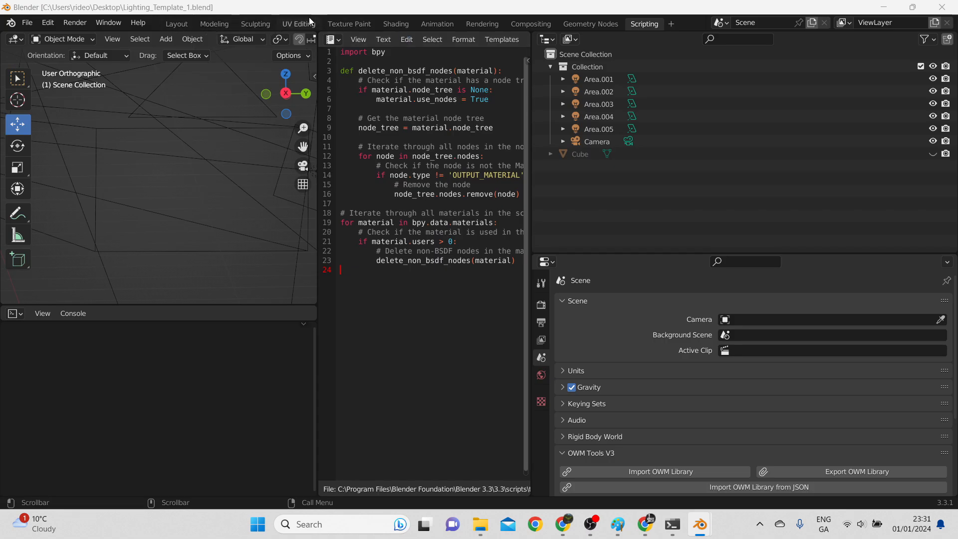
pyautogui.click(398, 24)
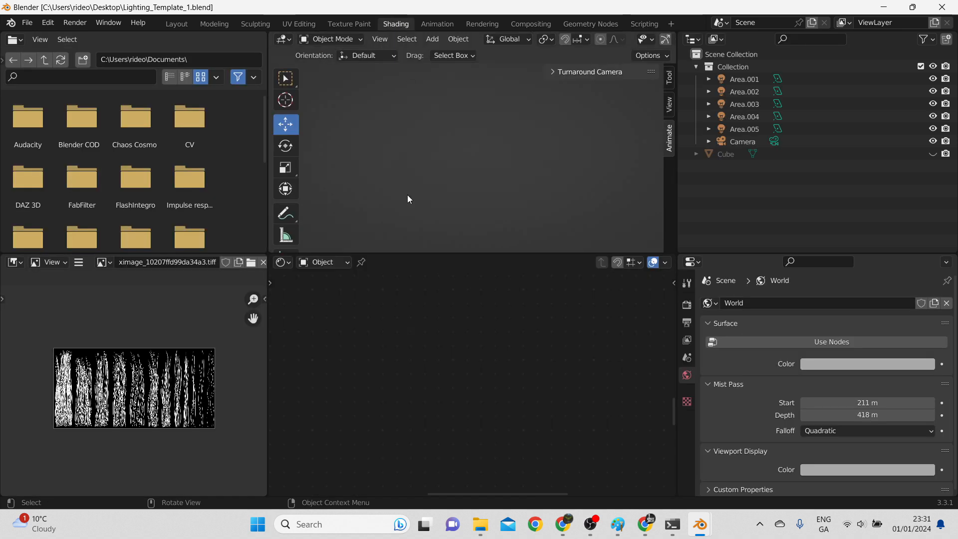
# Step: Enlarge the 3D viewport downwards and sideways over the neighbouring editors and switch it to rendered shading
pyautogui.moveTo(442, 253); pyautogui.dragTo(446, 389)
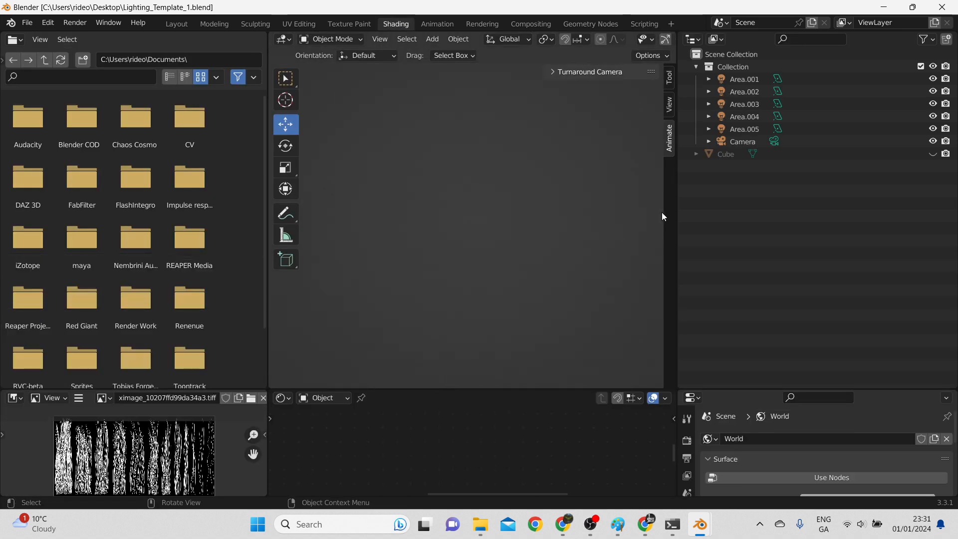
pyautogui.moveTo(677, 215); pyautogui.dragTo(872, 190)
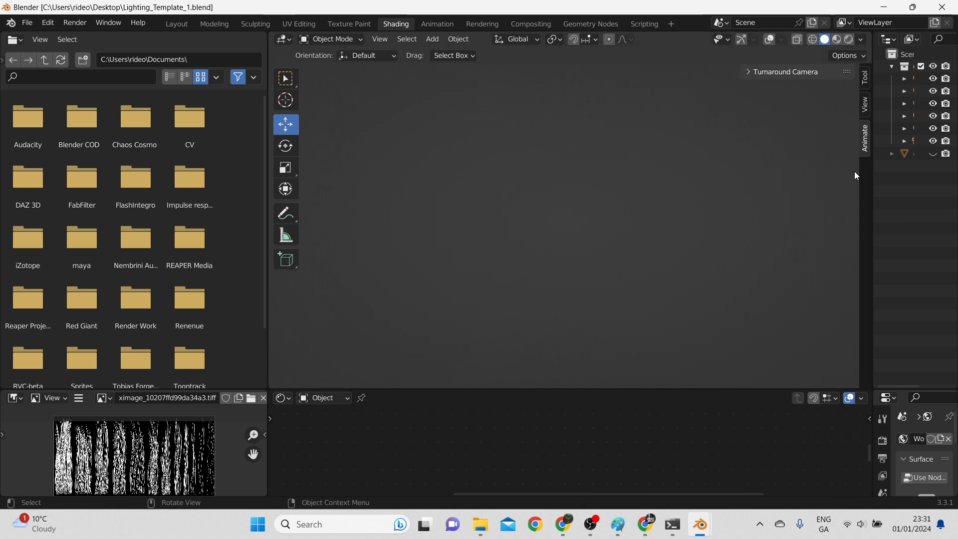
pyautogui.click(849, 39)
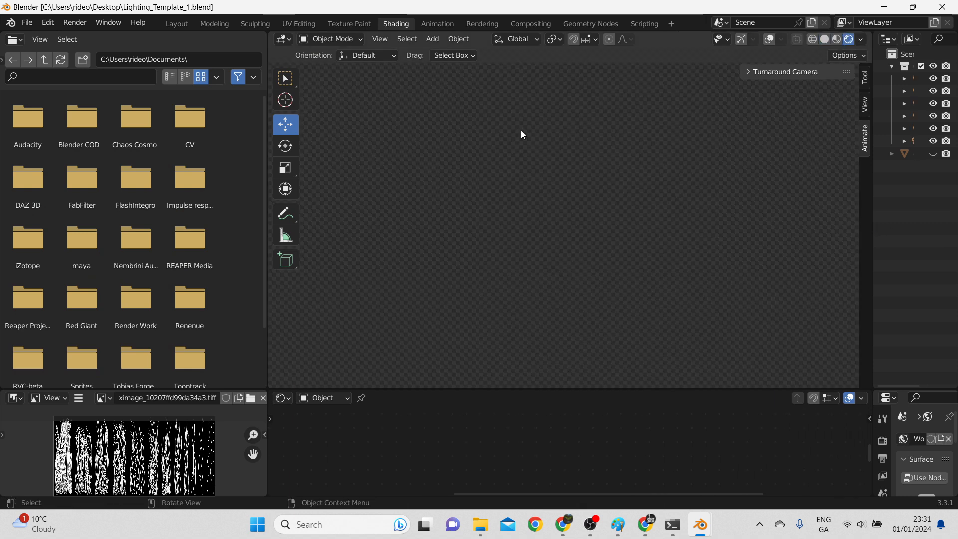
# Step: Start an SEModel import and browse to the BO4 Model folder inside Tutorial Material on the Desktop
pyautogui.click(23, 26)
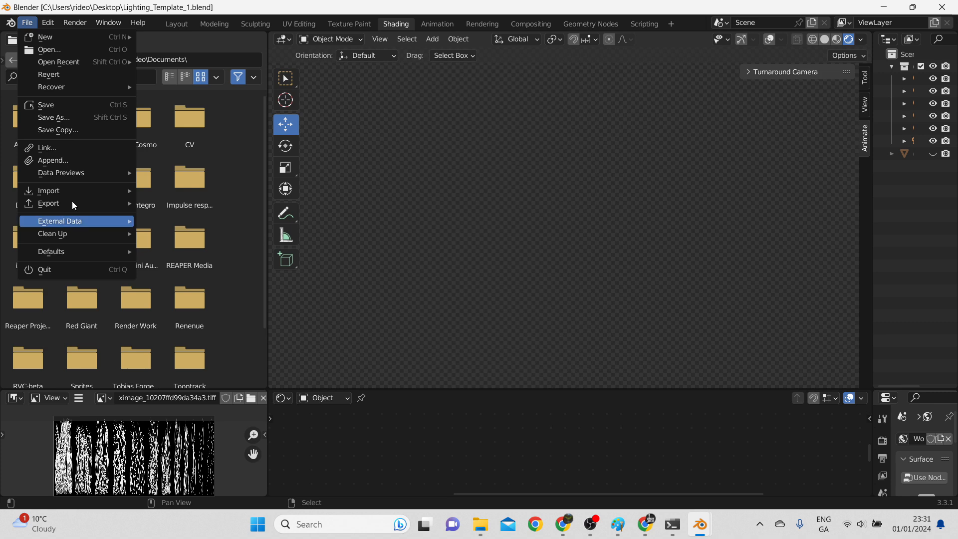
pyautogui.moveTo(77, 193)
pyautogui.click(207, 377)
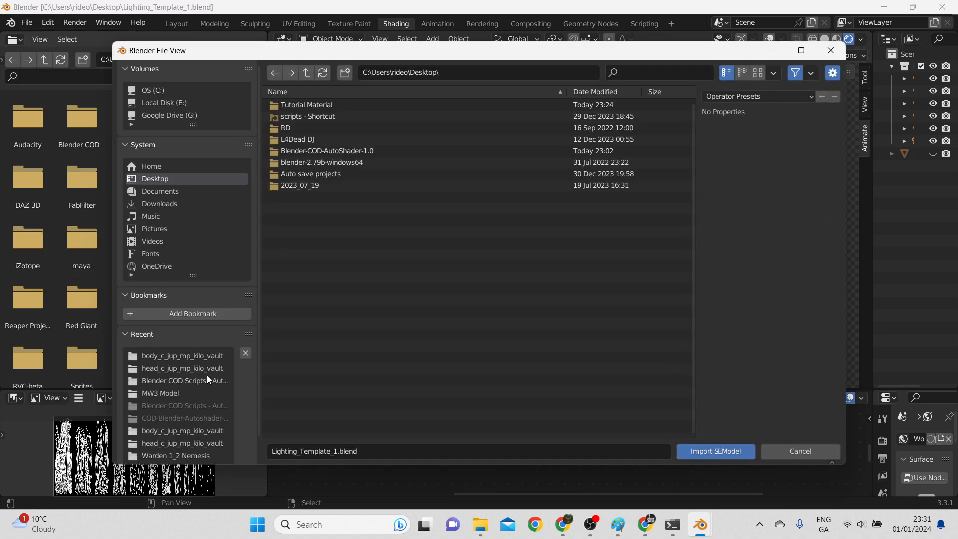
pyautogui.click(307, 104)
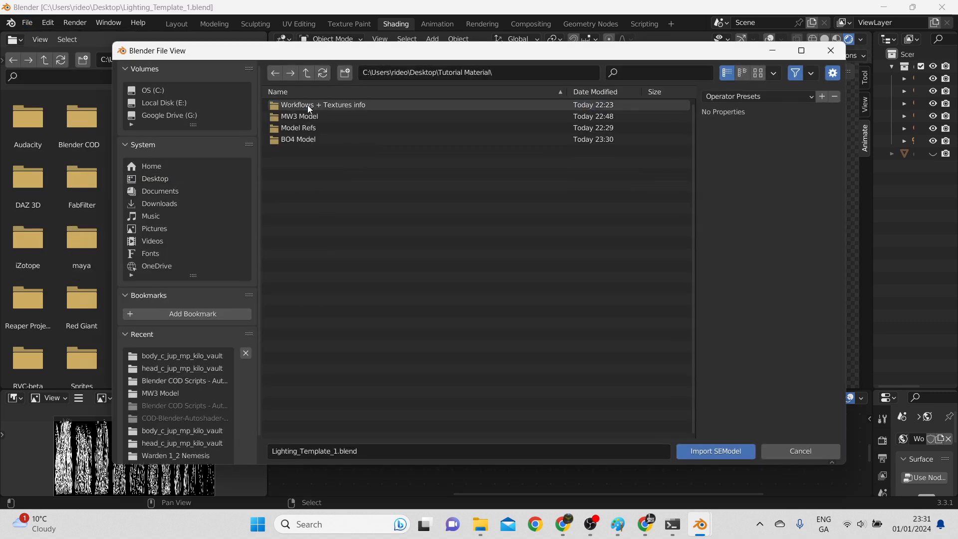
pyautogui.click(312, 137)
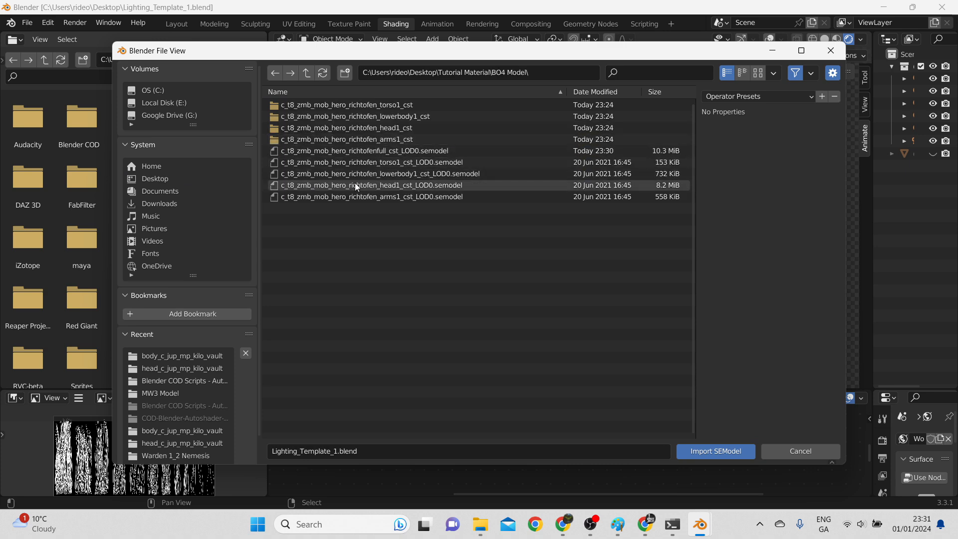
# Step: Import the full-body model c_t8_zmb_mob_hero_richtofenfull_cst_LOD0.semodel from the BO4 Model folder
pyautogui.click(372, 150)
pyautogui.click(735, 452)
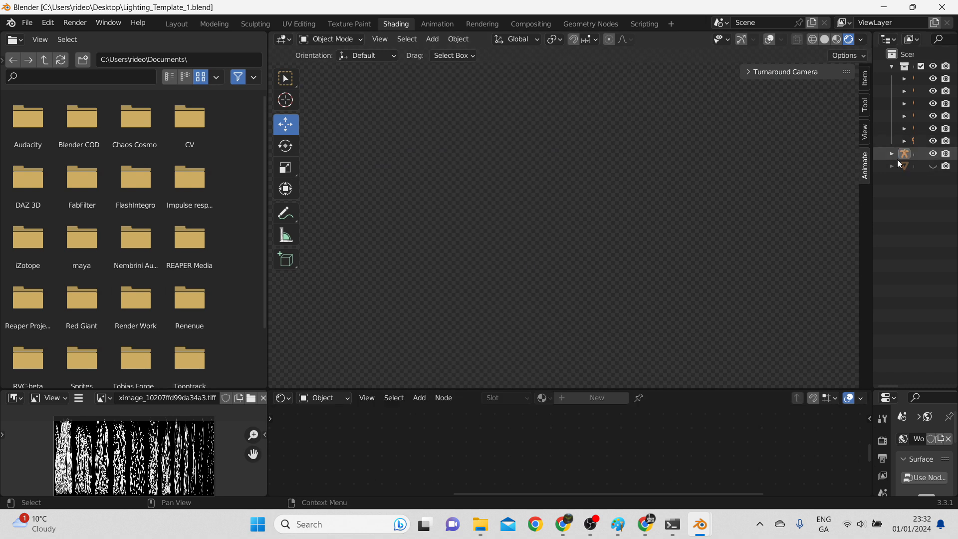
# Step: Widen the scene outliner, unhide the Cube and compare its size with the imported character
pyautogui.moveTo(873, 163); pyautogui.dragTo(658, 165)
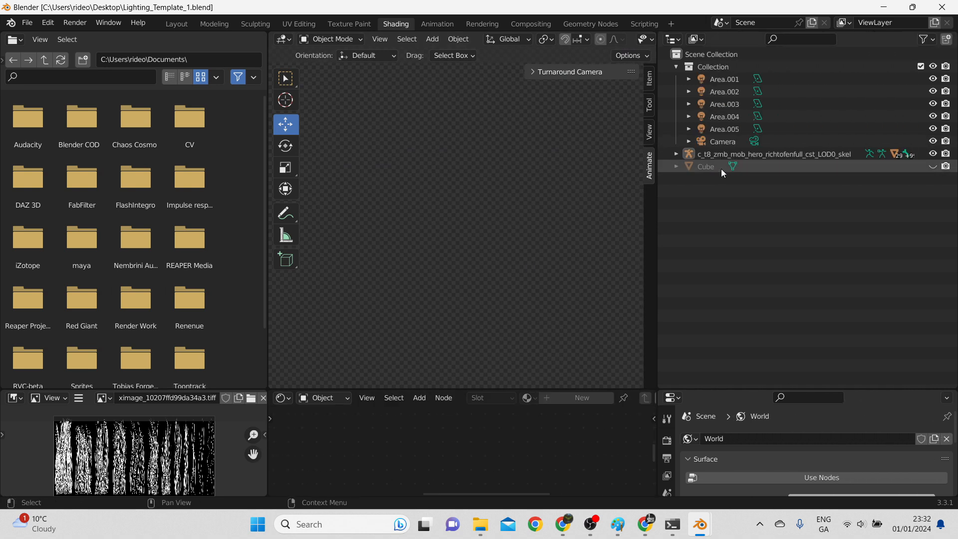
pyautogui.click(727, 167)
pyautogui.click(933, 166)
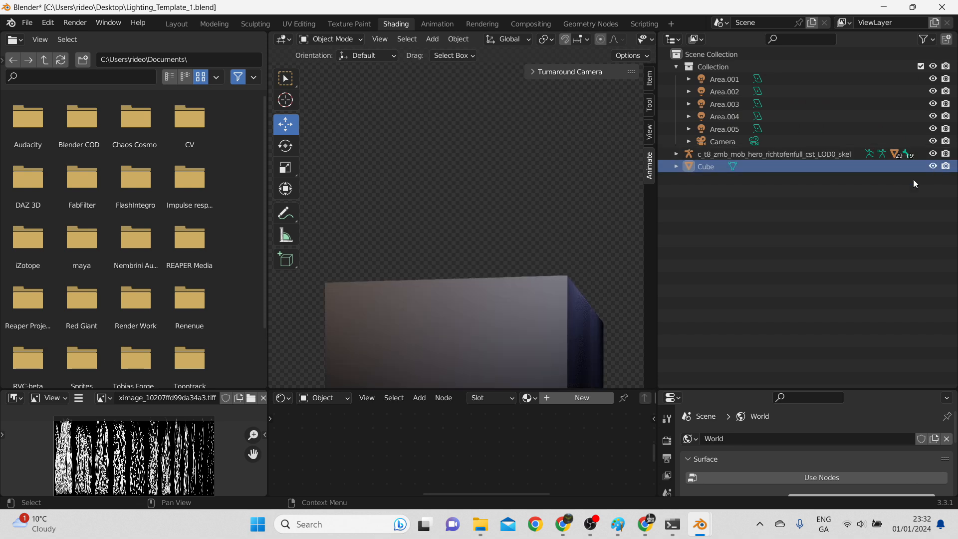
pyautogui.scroll(-4, 514, 217)
pyautogui.scroll(-10, 514, 218)
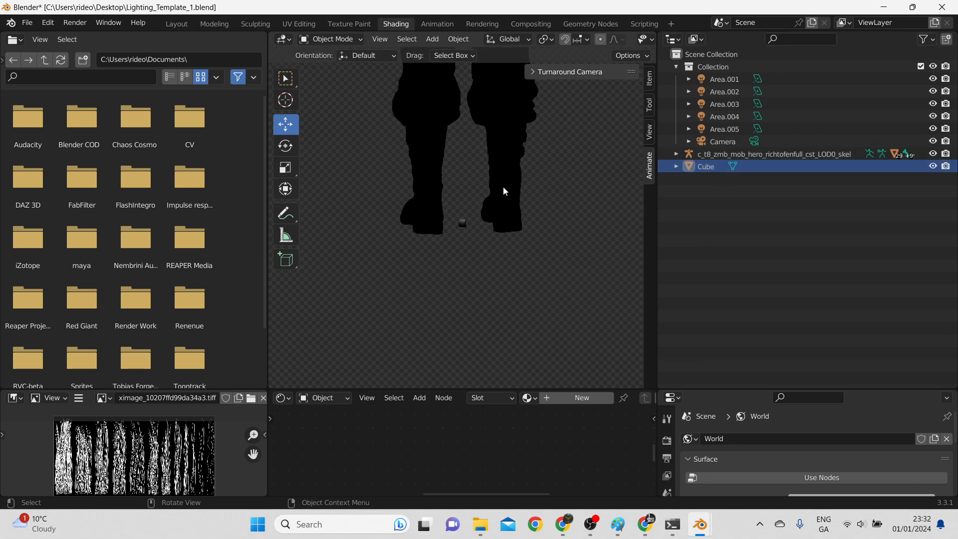
pyautogui.scroll(4, 504, 185)
pyautogui.keyDown('shift'); pyautogui.moveTo(496, 201); pyautogui.dragTo(481, 279, button='middle'); pyautogui.keyUp('shift')
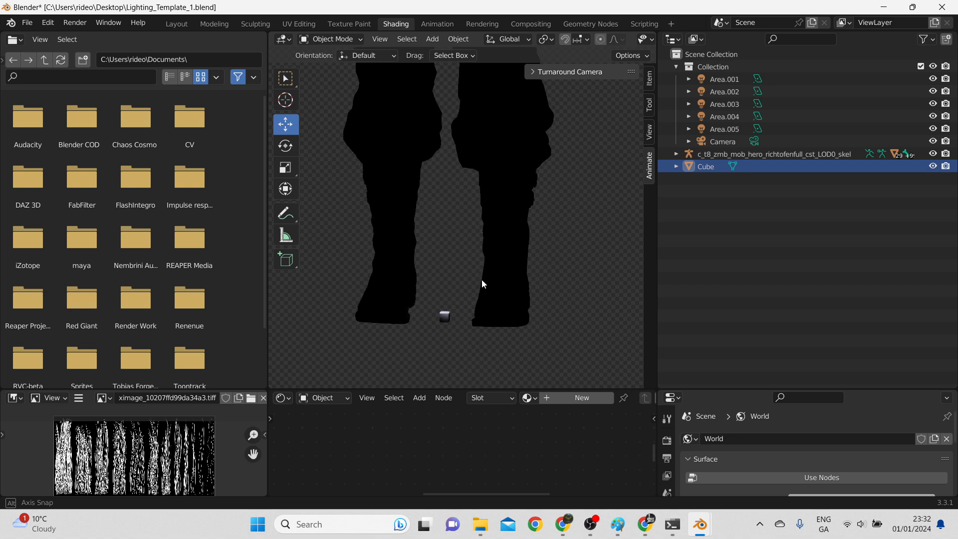
pyautogui.scroll(-6, 477, 270)
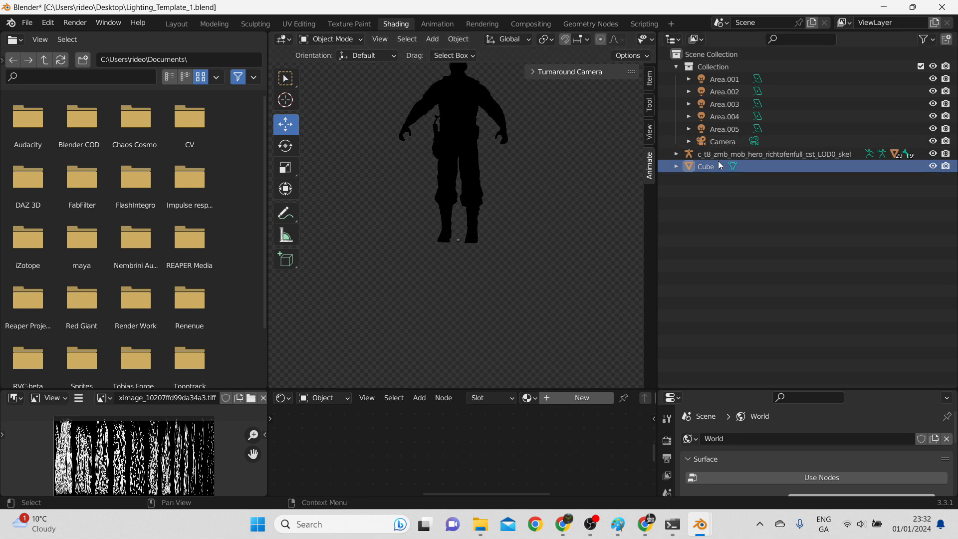
# Step: Scale the imported character's skeleton to 0.01 on the X, Y and Z axes
pyautogui.click(689, 153)
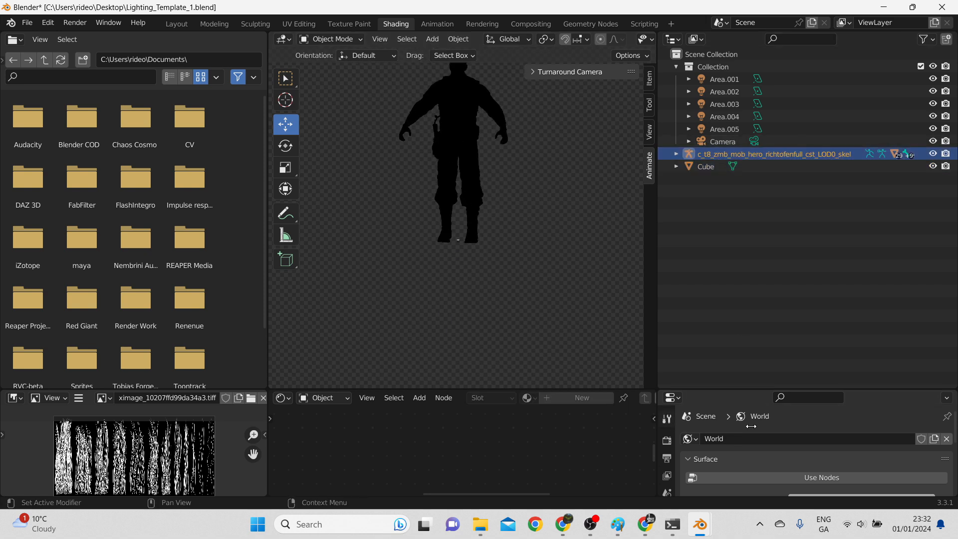
pyautogui.moveTo(728, 388); pyautogui.dragTo(729, 232)
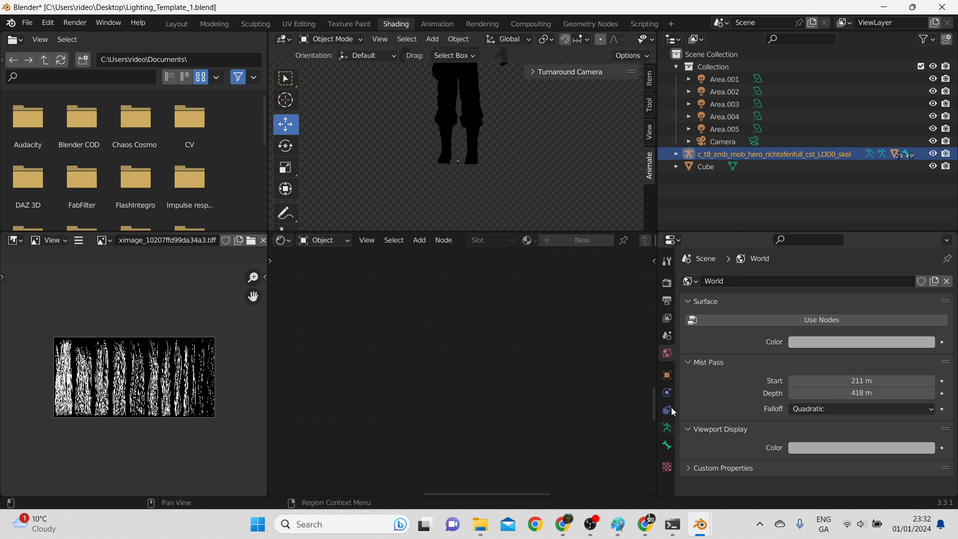
pyautogui.click(666, 375)
pyautogui.click(859, 416)
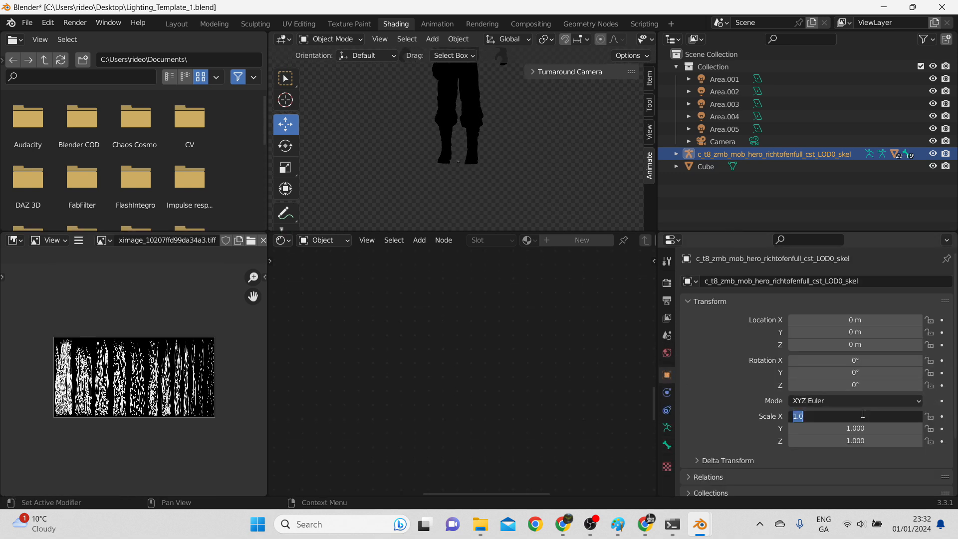
pyautogui.write('.01')
pyautogui.press('Return')
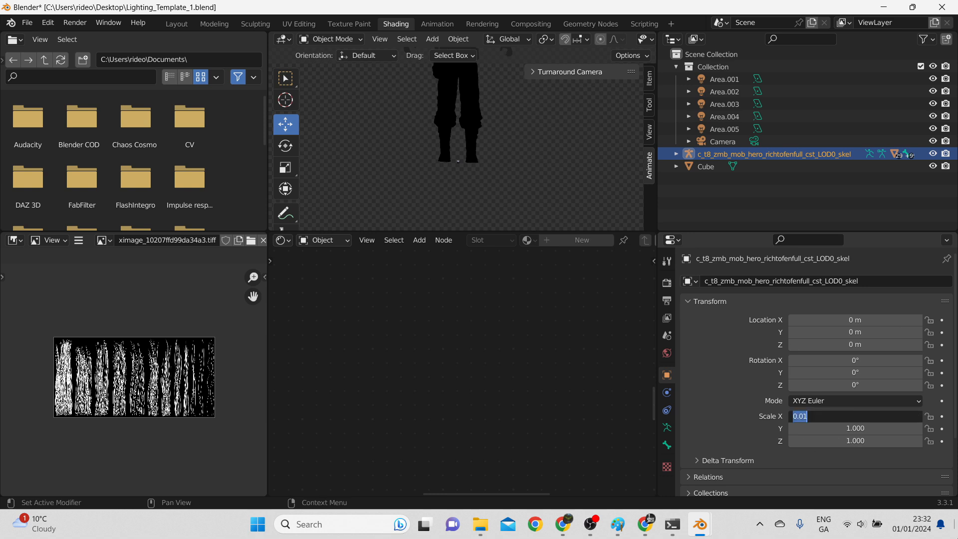
pyautogui.press('Return')
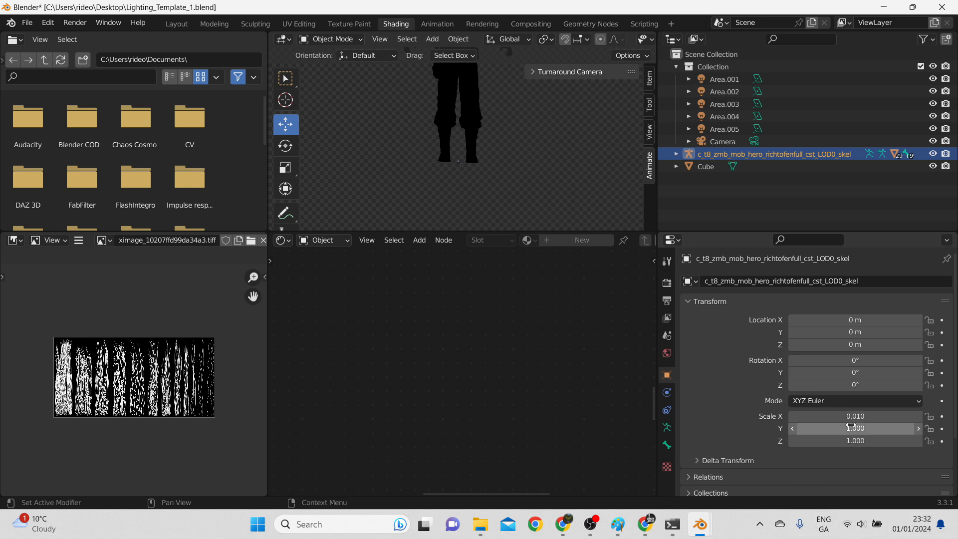
pyautogui.write('0.010')
pyautogui.write('0.010')
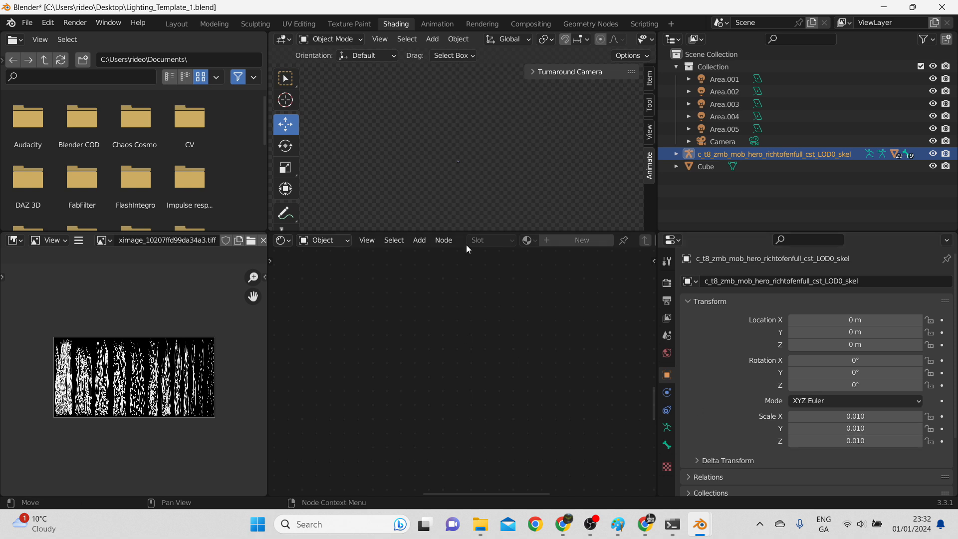
pyautogui.moveTo(436, 232); pyautogui.dragTo(436, 383)
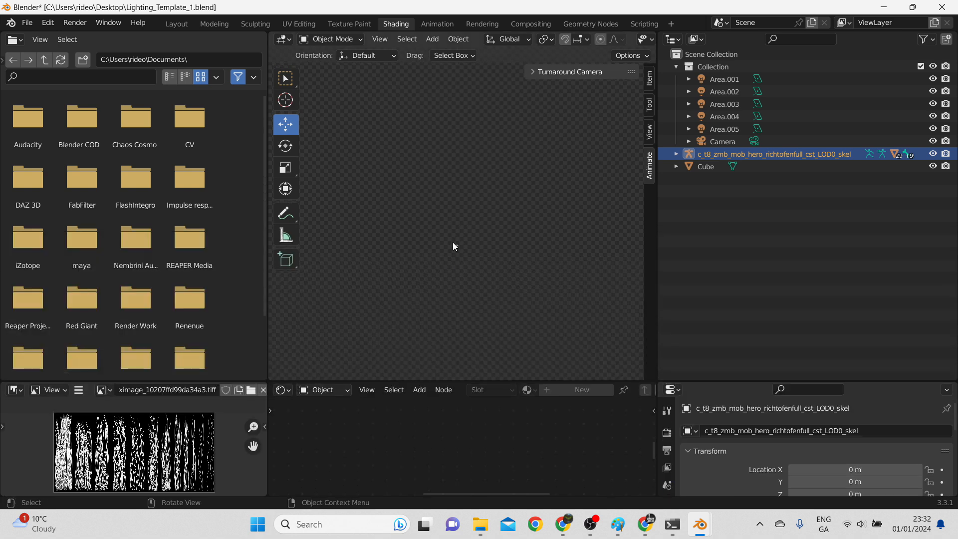
# Step: Inspect the rescaled character's head and upper body in the viewport
pyautogui.keyDown('shift'); pyautogui.moveTo(429, 331); pyautogui.dragTo(454, 198, button='middle'); pyautogui.keyUp('shift')
pyautogui.scroll(5, 459, 282)
pyautogui.keyDown('shift'); pyautogui.moveTo(457, 260); pyautogui.dragTo(468, 186, button='middle'); pyautogui.keyUp('shift')
pyautogui.scroll(3, 437, 242)
pyautogui.scroll(5, 439, 243)
pyautogui.moveTo(447, 244)
pyautogui.mouseDown(button='middle')
pyautogui.moveTo(455, 235)
pyautogui.moveTo(445, 237)
pyautogui.mouseUp(button='middle')
pyautogui.keyDown('shift'); pyautogui.moveTo(441, 284); pyautogui.dragTo(475, 190, button='middle'); pyautogui.keyUp('shift')
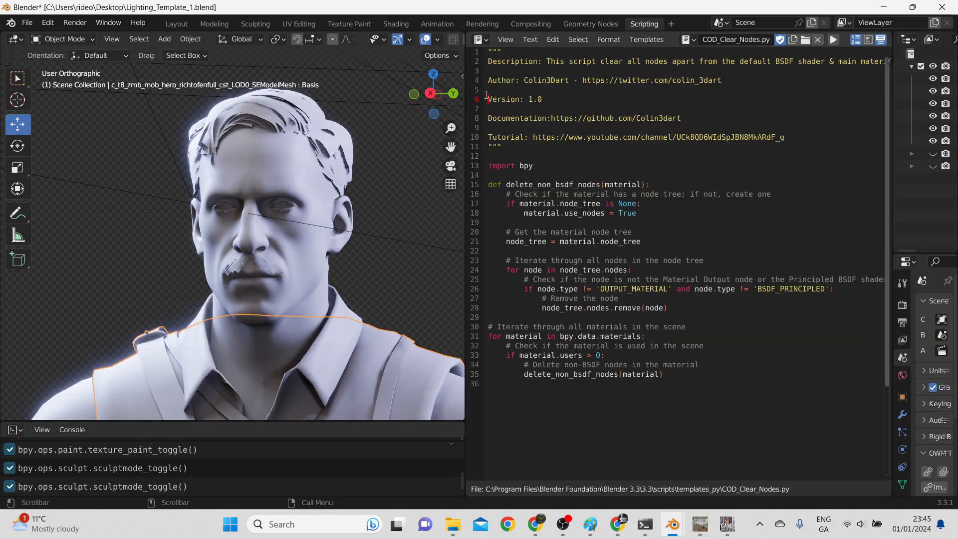
pyautogui.scroll(-3, 235, 269)
pyautogui.scroll(-3, 255, 207)
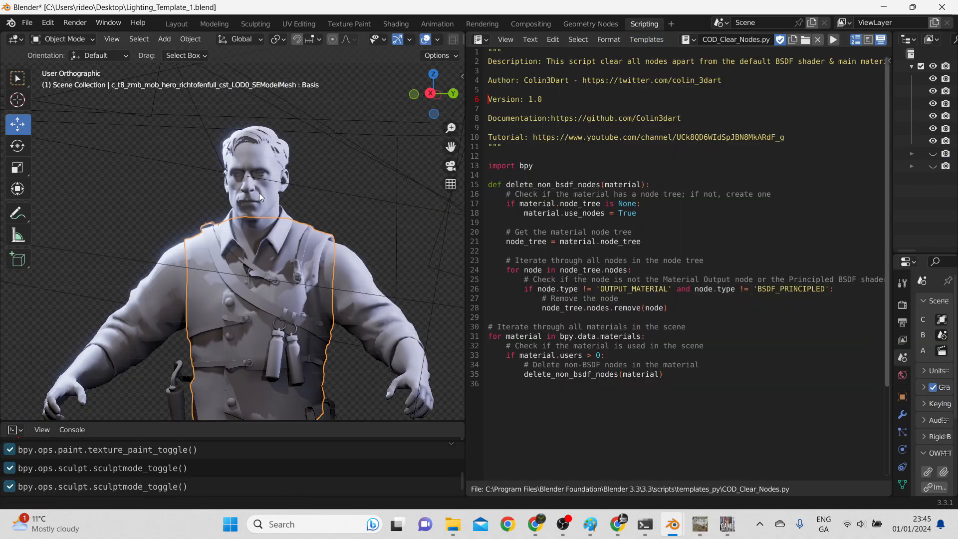
pyautogui.scroll(1, 266, 173)
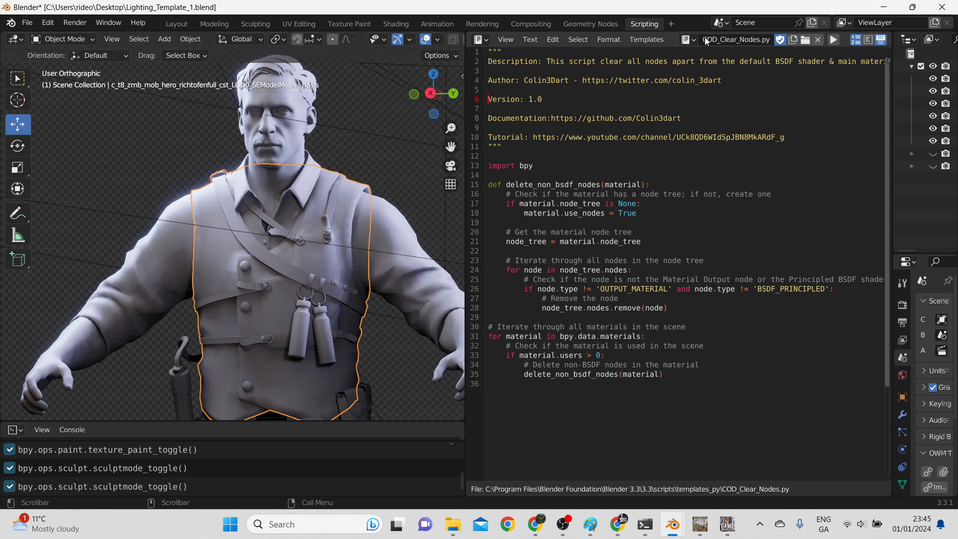
# Step: Switch the text editor to the COD_AutoTextureV1.0.py script and run it
pyautogui.click(692, 43)
pyautogui.click(711, 58)
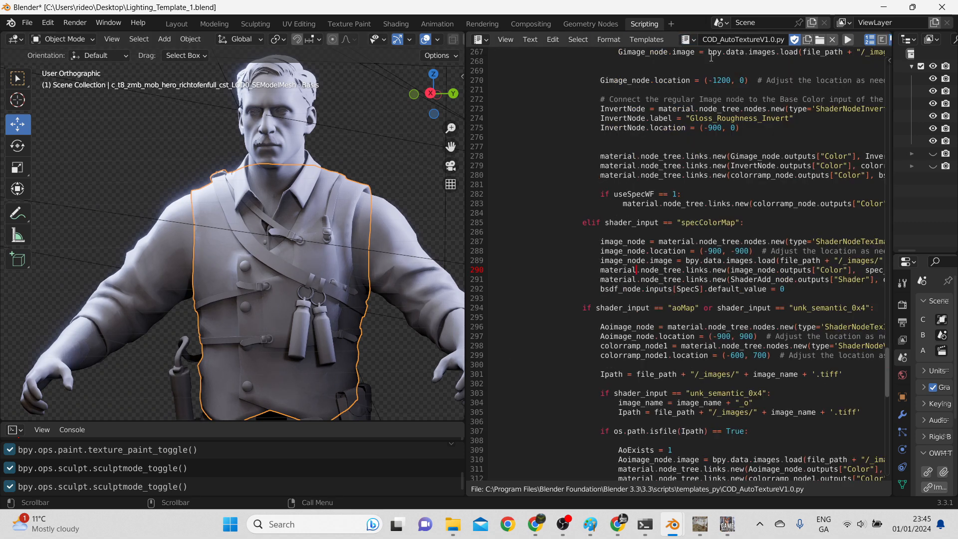
pyautogui.click(849, 43)
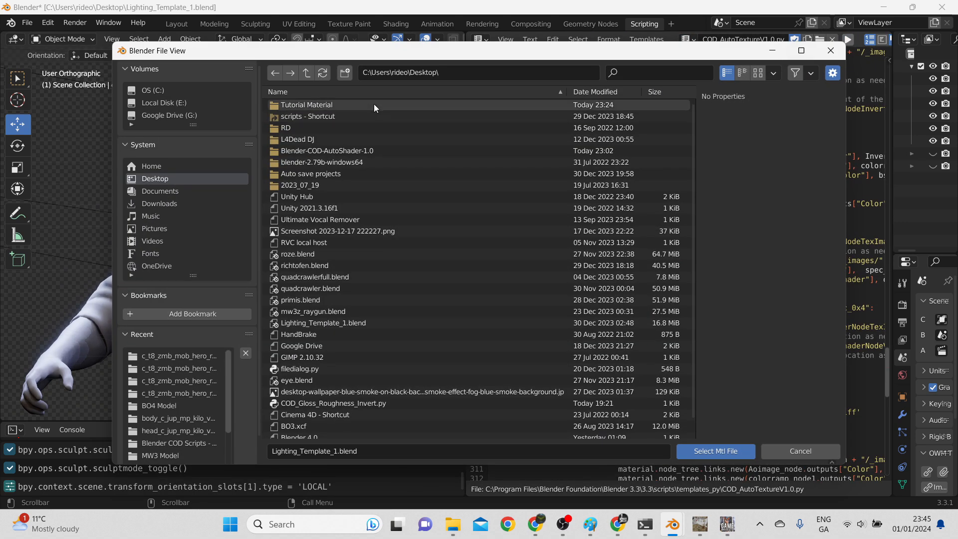
pyautogui.doubleClick(337, 104)
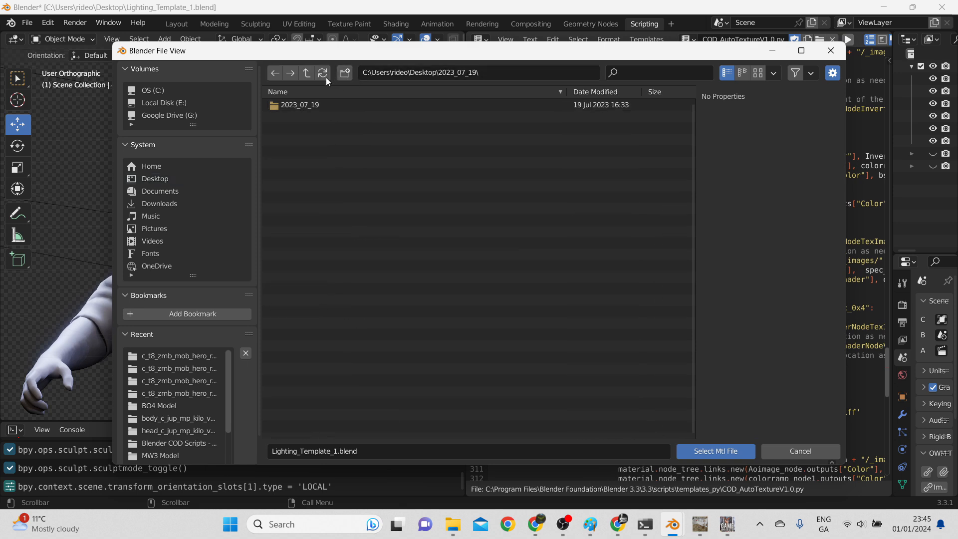
pyautogui.click(307, 73)
pyautogui.click(322, 90)
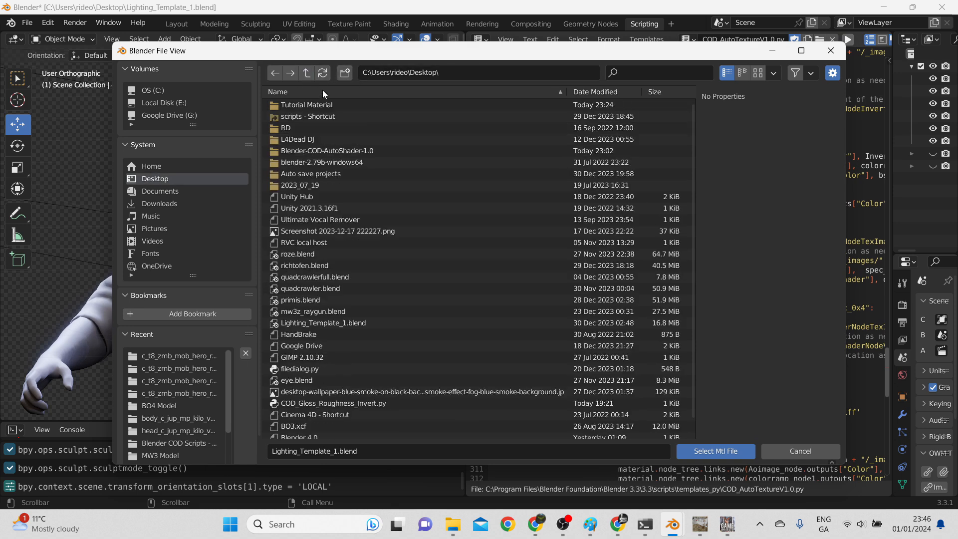
# Step: Select xmaterial_e32d2e82e63b367_images.txt from the c_t8_zmb_mob_hero_richtofen_torso1_cst folder in Tutorial Material\BO4 Model as the material file
pyautogui.doubleClick(318, 103)
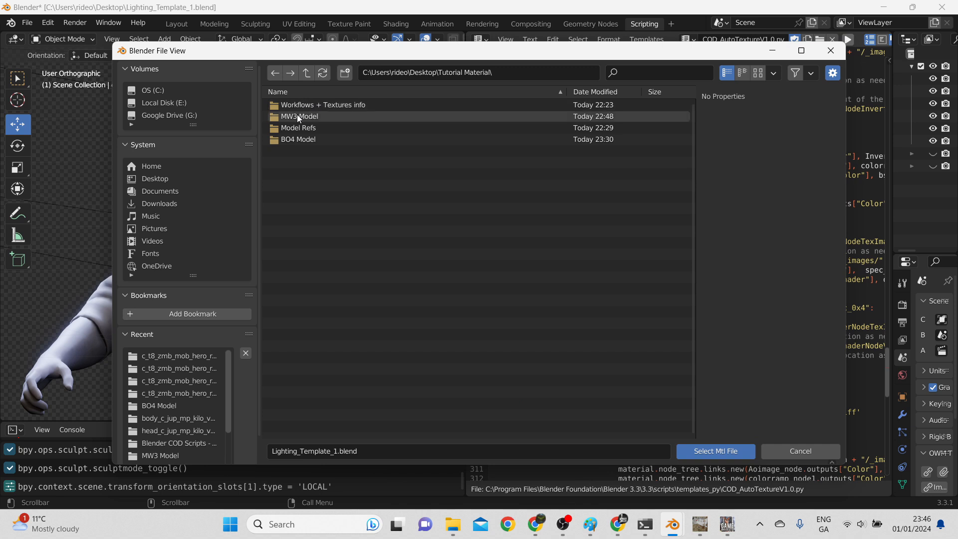
pyautogui.doubleClick(307, 141)
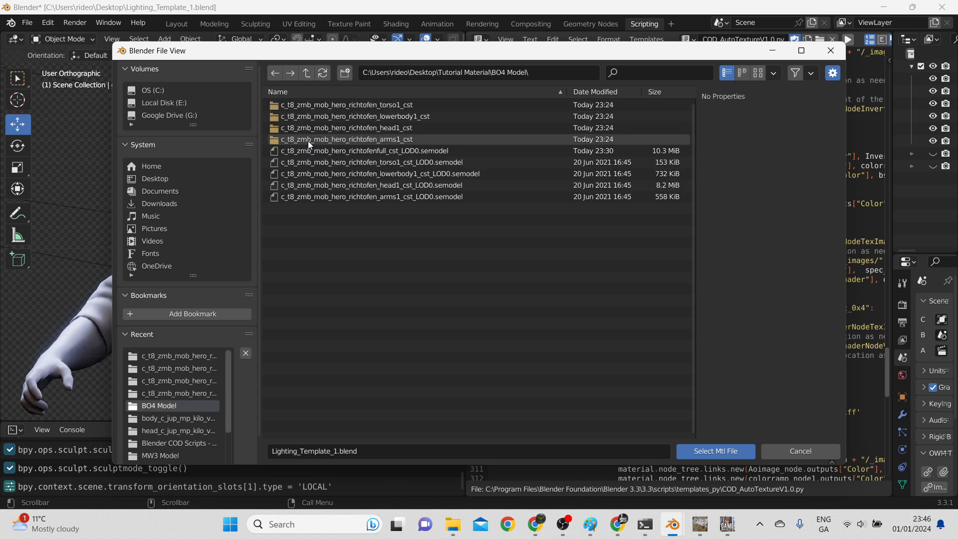
pyautogui.doubleClick(315, 104)
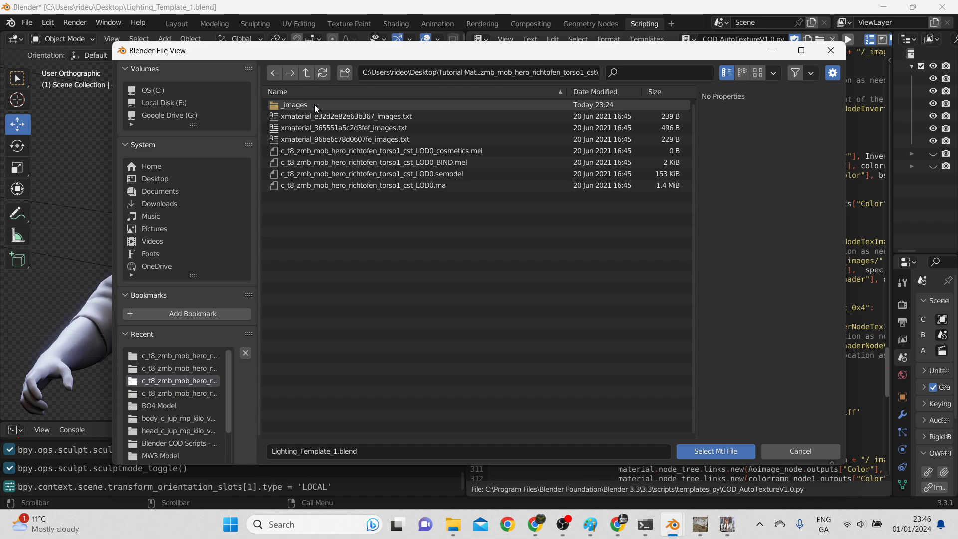
pyautogui.doubleClick(314, 116)
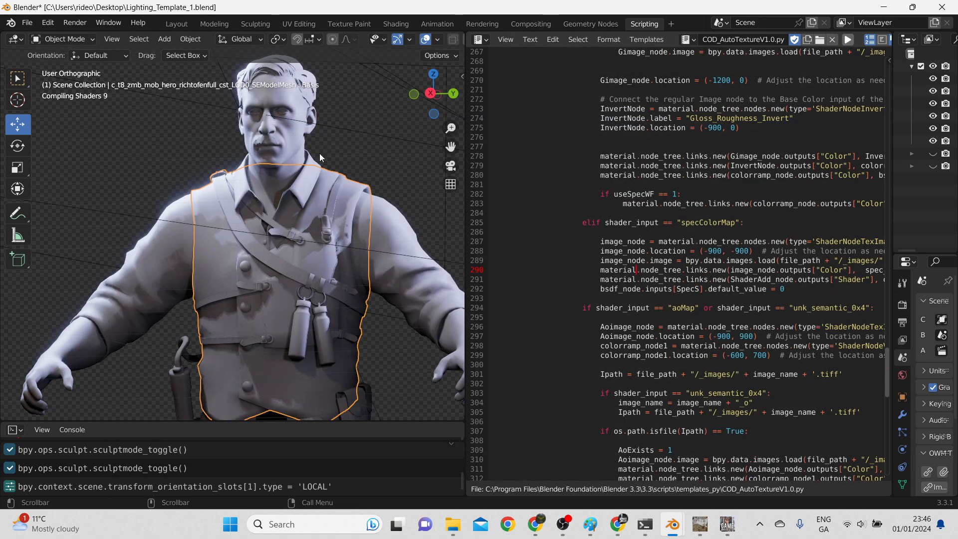
# Step: Check the texture script's output in the system console and its effect on the character's gear
pyautogui.click(646, 528)
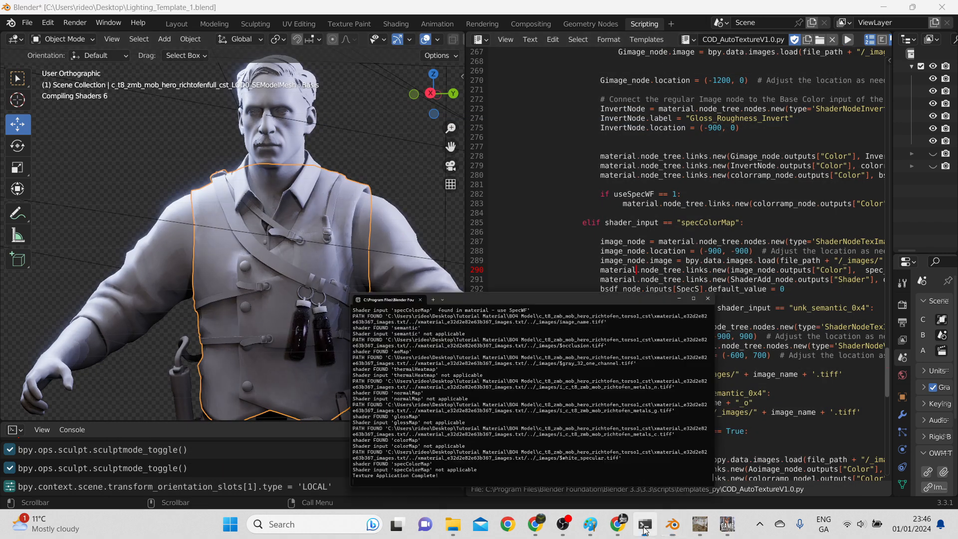
pyautogui.click(646, 528)
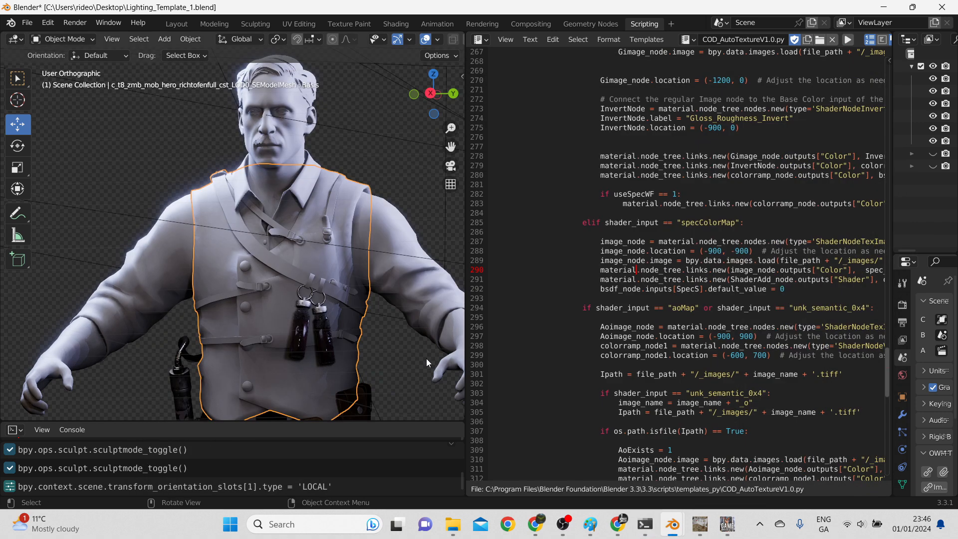
pyautogui.scroll(-3, 350, 285)
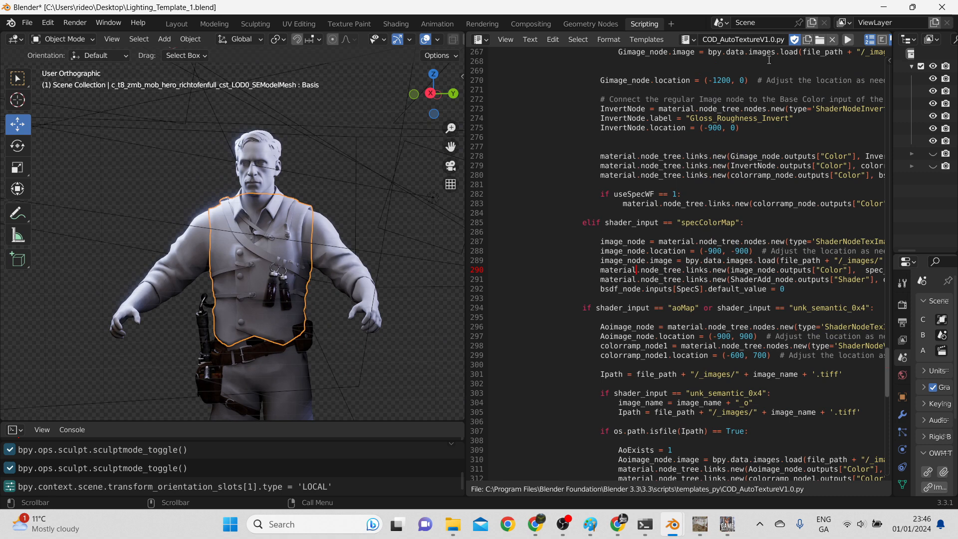
# Step: Widen the text editor and rerun the auto-texture script with xmaterial_e886d6fbcc9363b_images.txt from the BO4 model's lowerbody1 folder
pyautogui.moveTo(464, 52); pyautogui.dragTo(555, 25)
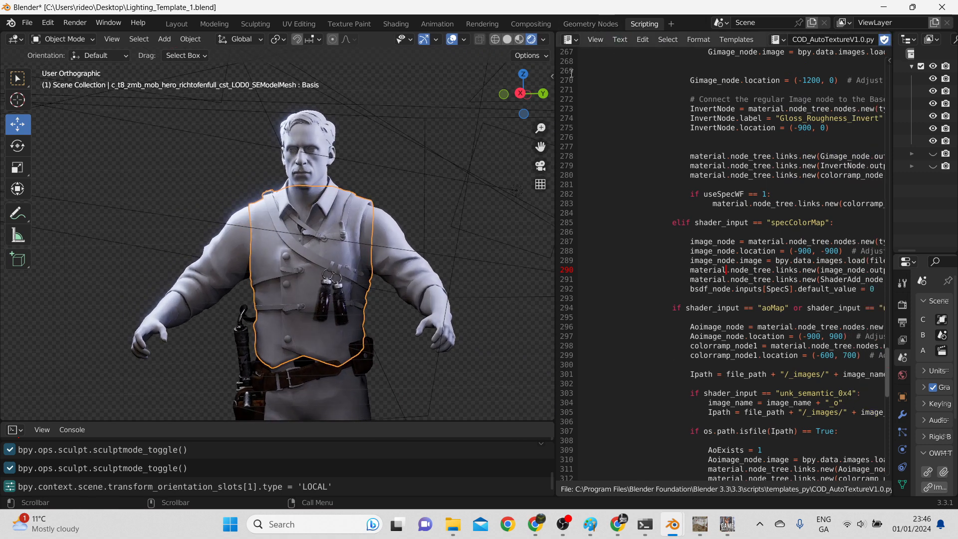
pyautogui.moveTo(552, 76); pyautogui.dragTo(352, 83)
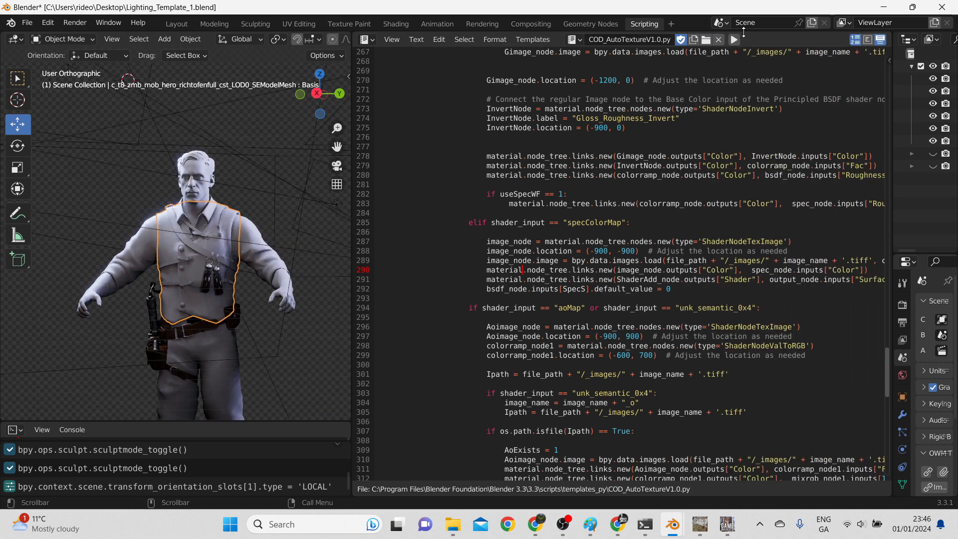
pyautogui.click(735, 40)
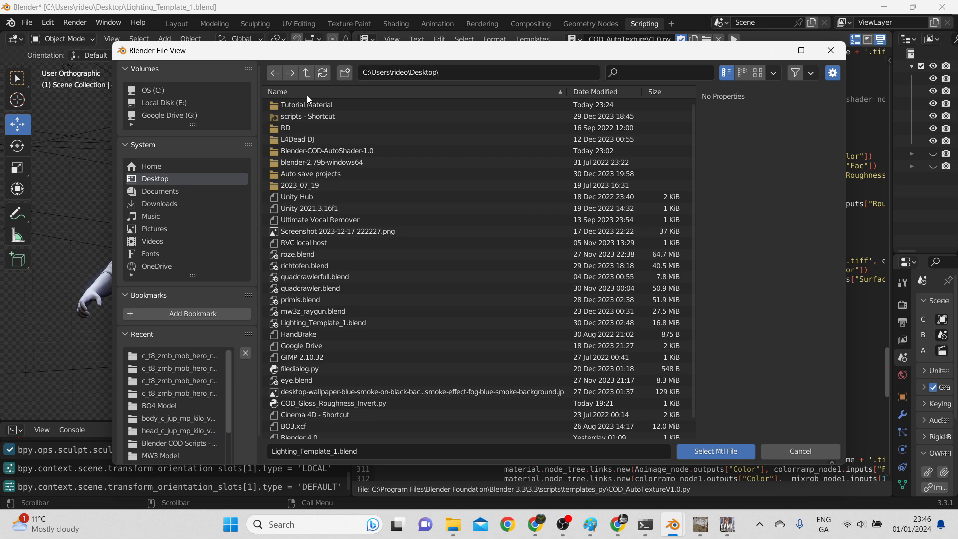
pyautogui.doubleClick(313, 107)
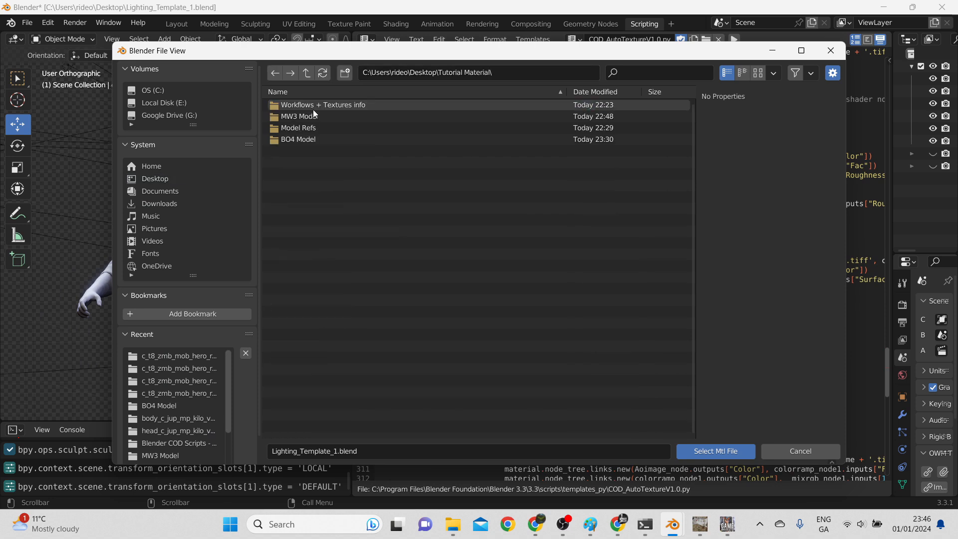
pyautogui.doubleClick(298, 139)
pyautogui.doubleClick(338, 120)
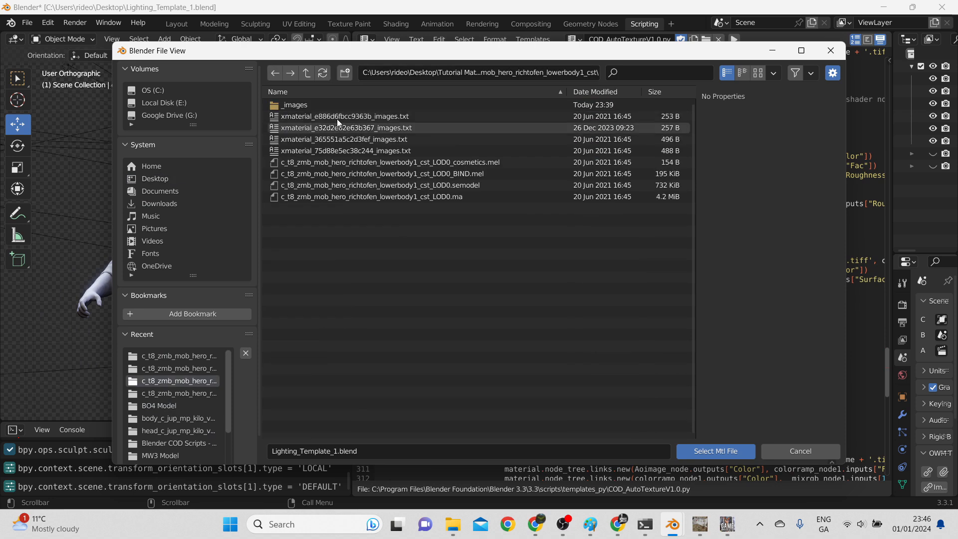
pyautogui.doubleClick(334, 116)
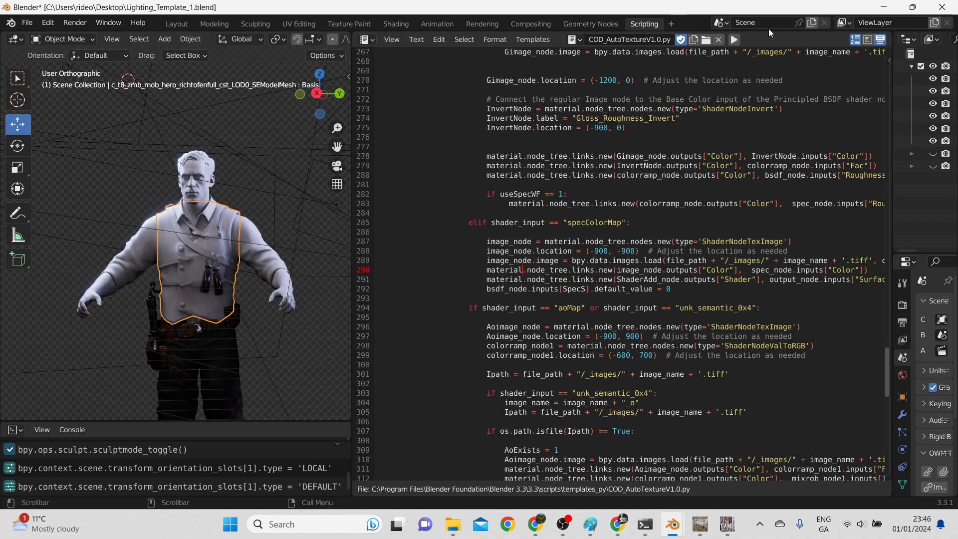
# Step: Run the auto-texture script with the first material text file in the BO4 model's c_t8_zmb_mob_hero_richtofen_head1_cst folder
pyautogui.click(735, 40)
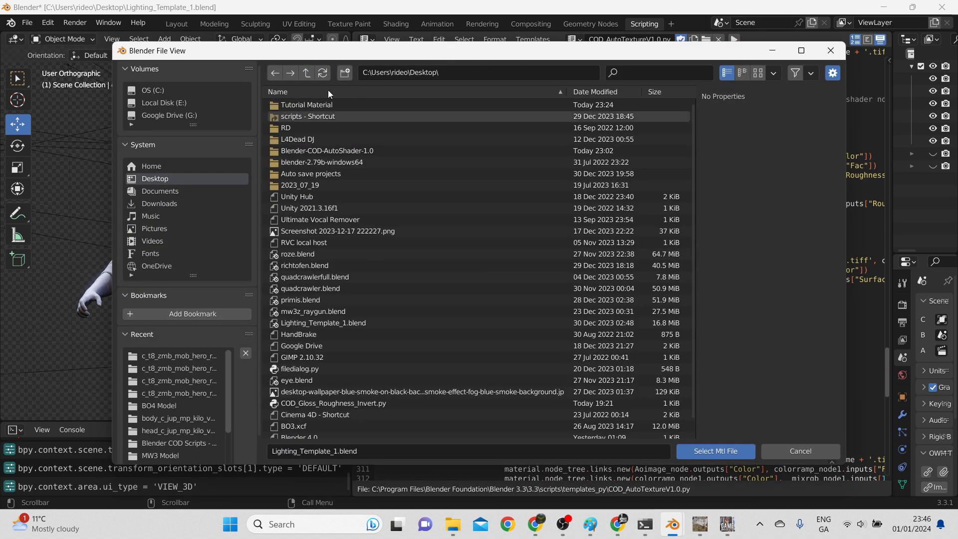
pyautogui.doubleClick(306, 103)
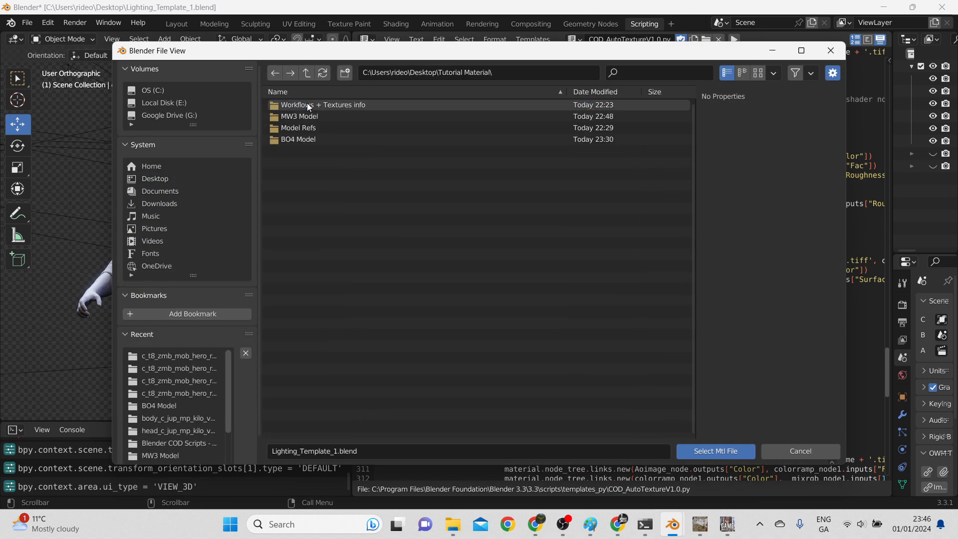
pyautogui.doubleClick(309, 138)
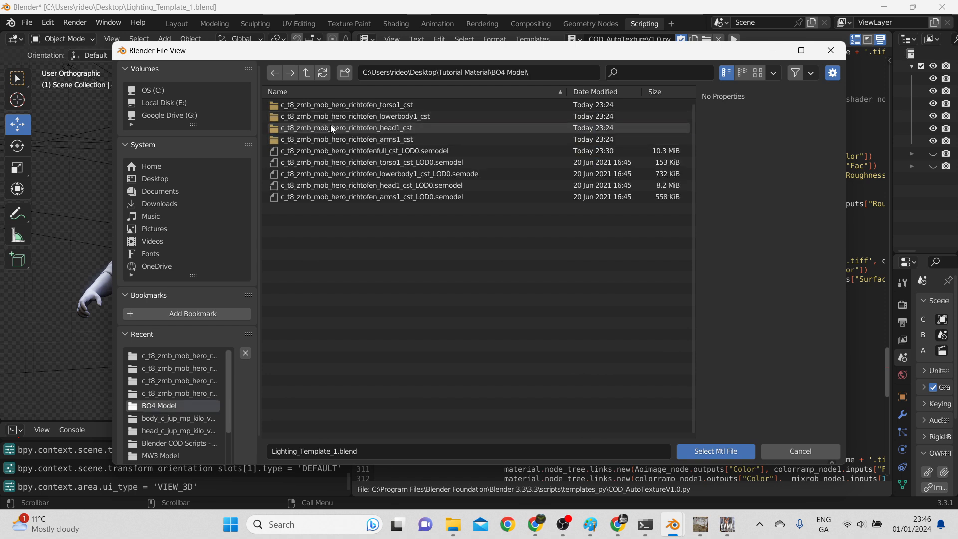
pyautogui.doubleClick(330, 126)
pyautogui.doubleClick(330, 117)
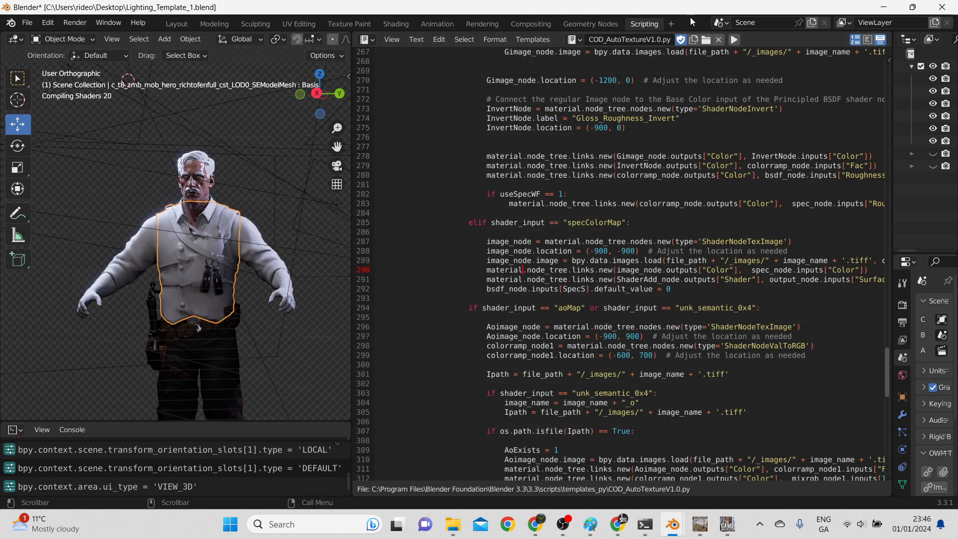
# Step: Rerun the auto-texture script with xmaterial_f6532cad1ec0c0d_images.txt from the BO4 model's c_t8_zmb_mob_hero_richtofen_arms1_cst folder
pyautogui.click(734, 40)
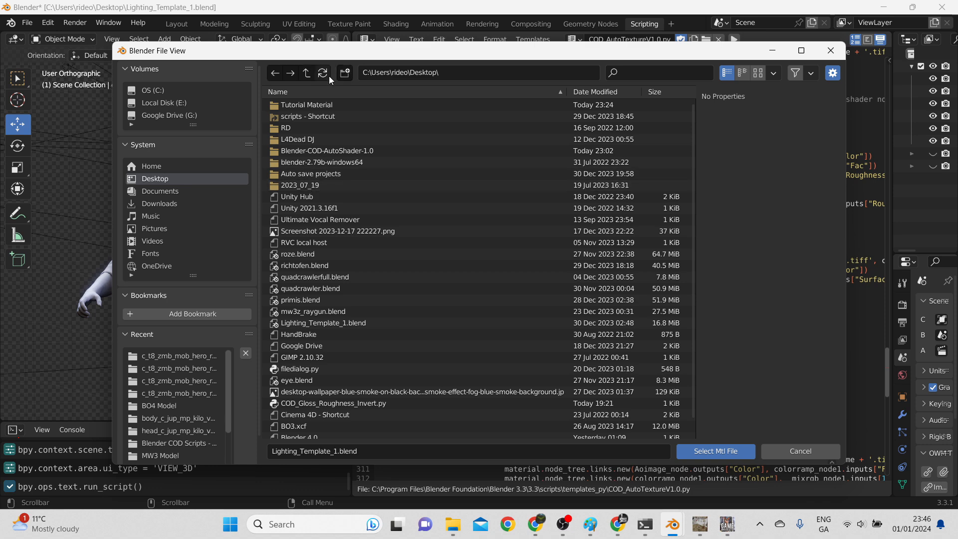
pyautogui.doubleClick(300, 105)
pyautogui.doubleClick(300, 137)
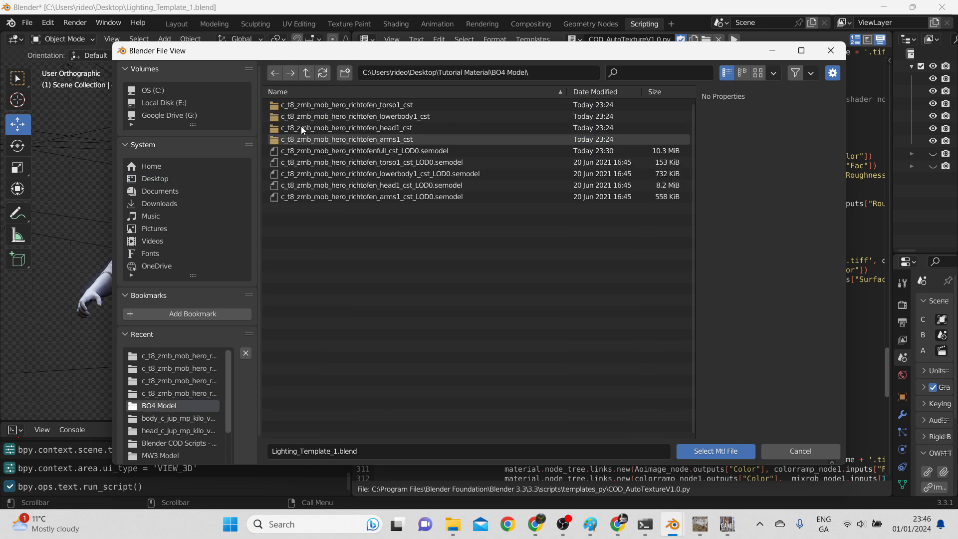
pyautogui.doubleClick(319, 138)
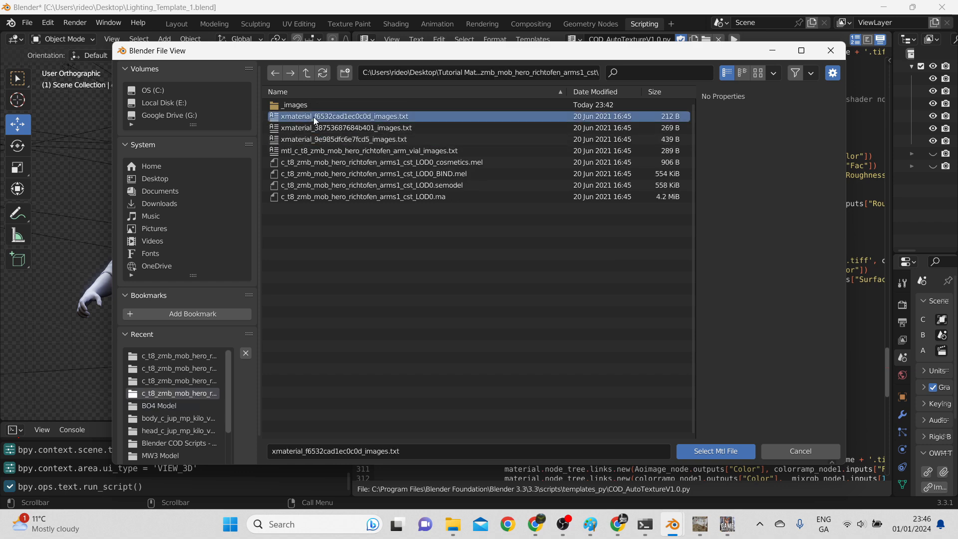
pyautogui.doubleClick(313, 117)
# Step: Load the Gloss_Roughness_Invert.py version that toggles the invert factor between 0 and 1, and run it on the model's materials
pyautogui.scroll(5, 161, 234)
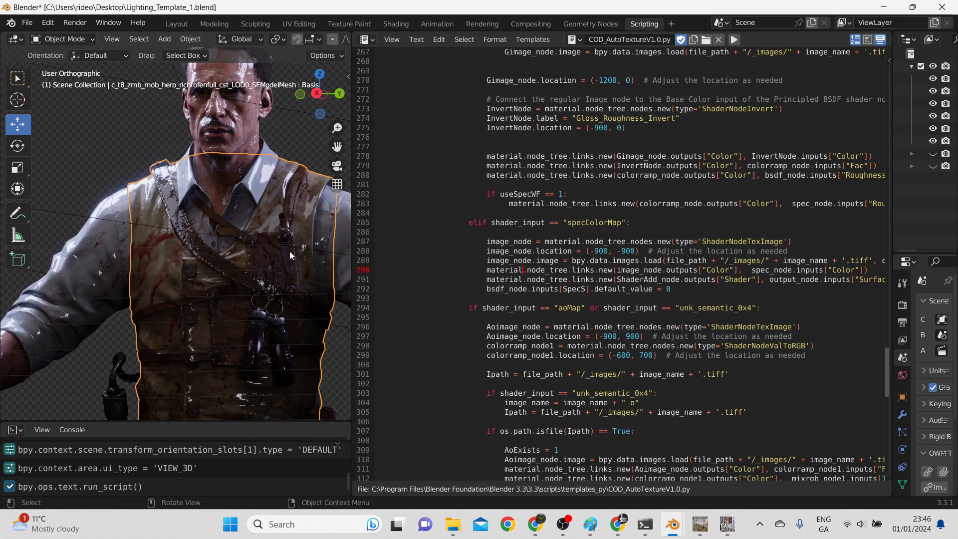
pyautogui.click(242, 112)
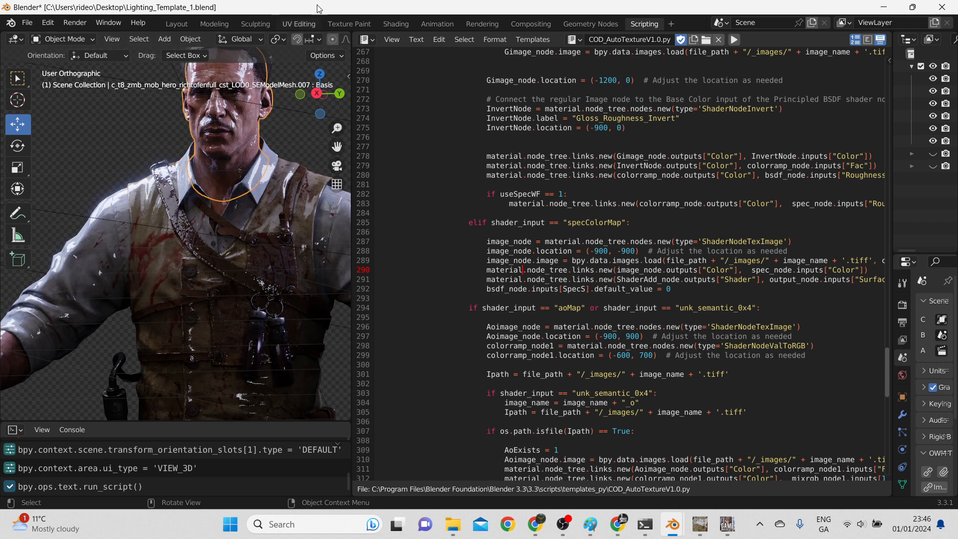
pyautogui.click(274, 128)
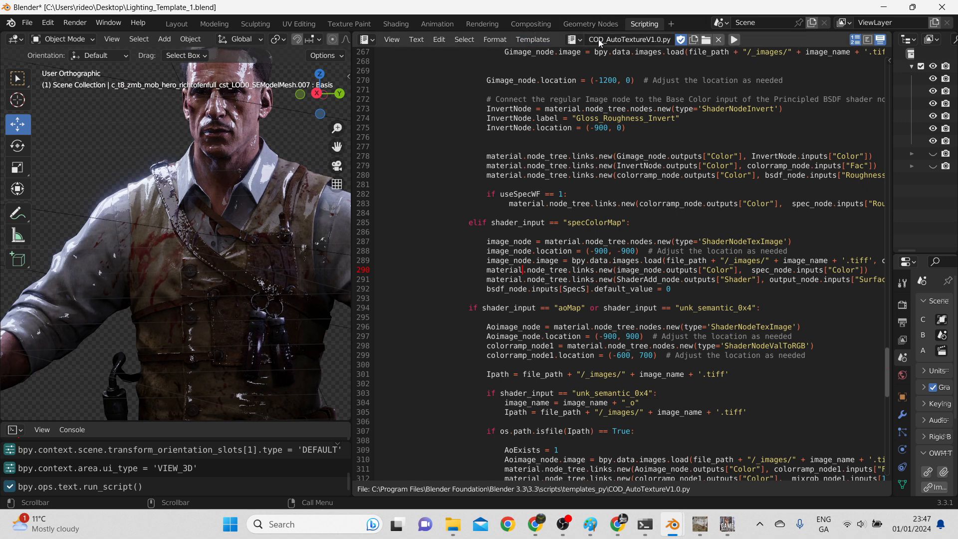
pyautogui.click(580, 39)
pyautogui.click(649, 86)
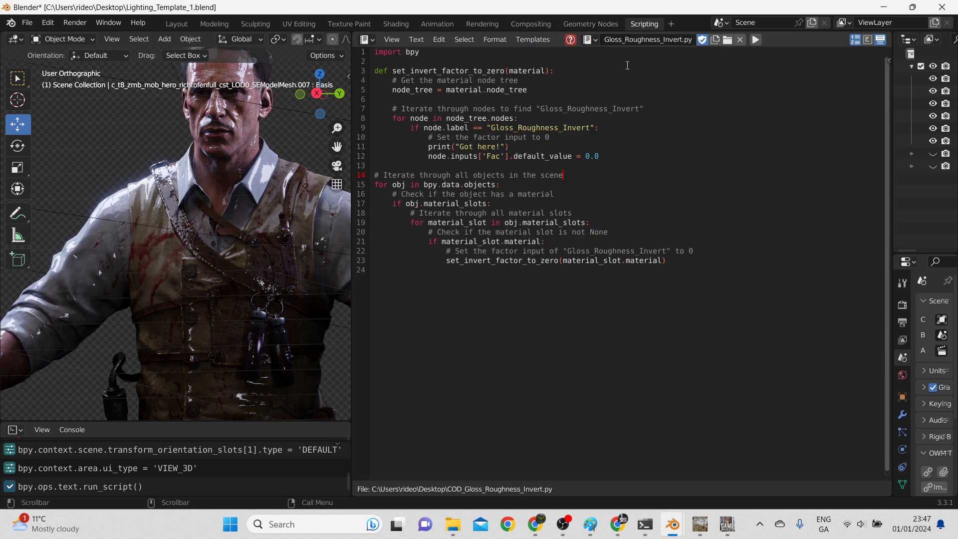
pyautogui.click(575, 41)
pyautogui.click(568, 47)
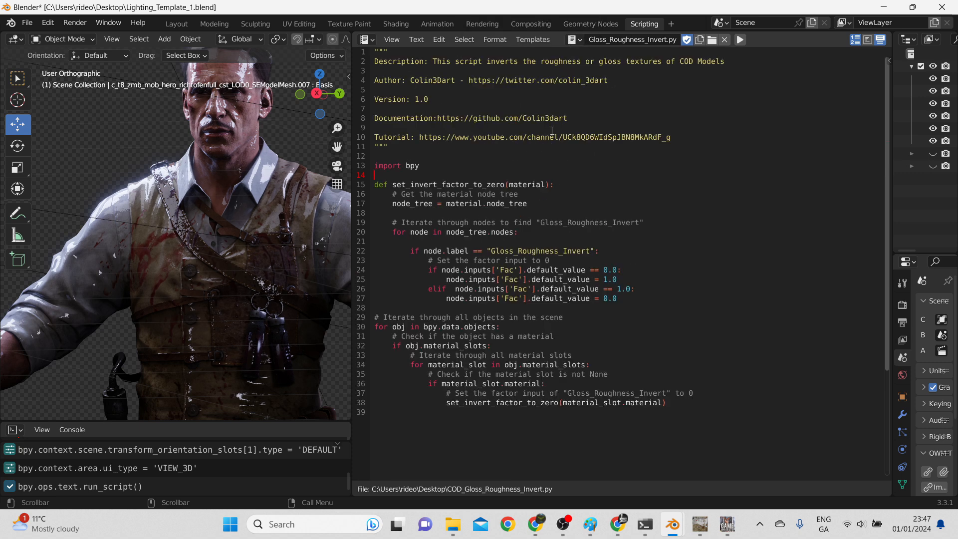
pyautogui.click(741, 41)
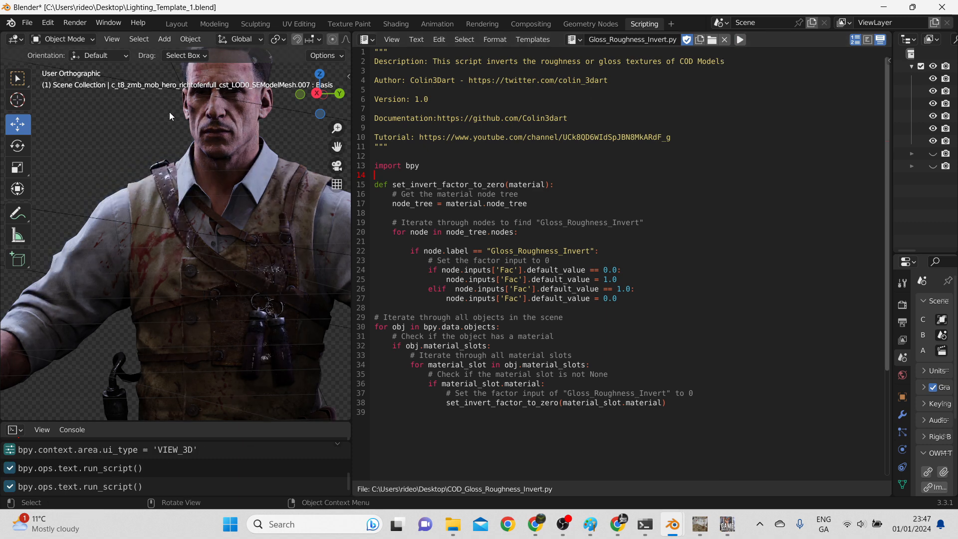
# Step: Switch to the Shading workspace, frame the character's head and enlarge the shader editor
pyautogui.click(257, 25)
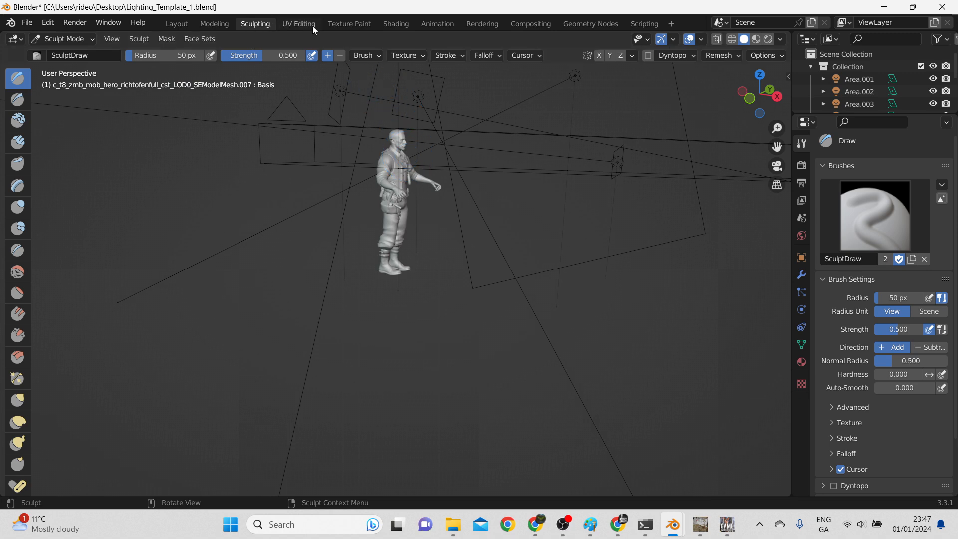
pyautogui.click(398, 24)
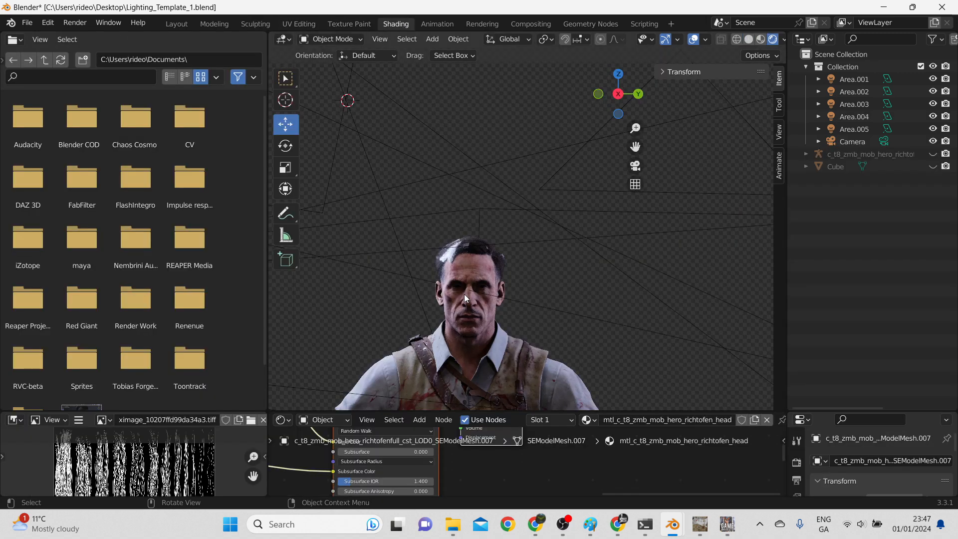
pyautogui.scroll(5, 472, 310)
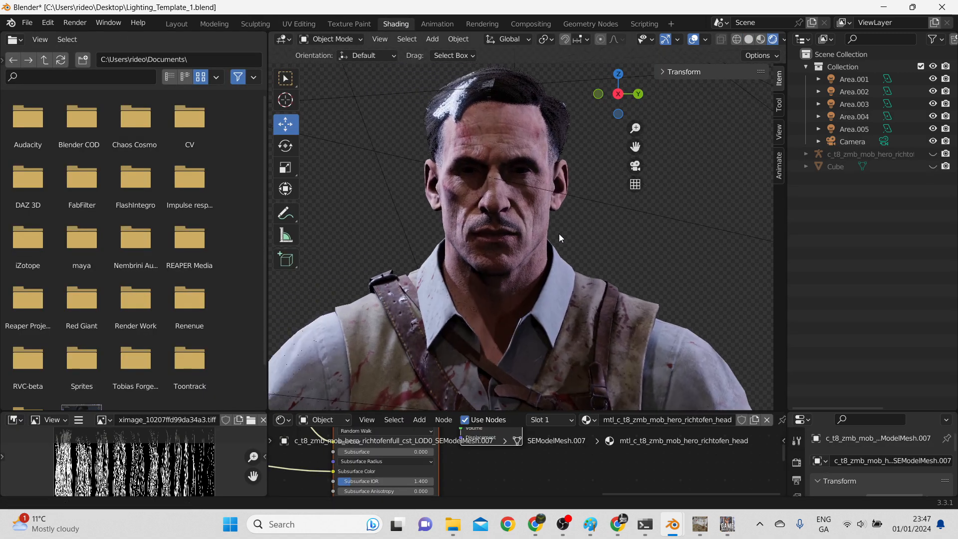
pyautogui.moveTo(556, 413); pyautogui.dragTo(541, 245)
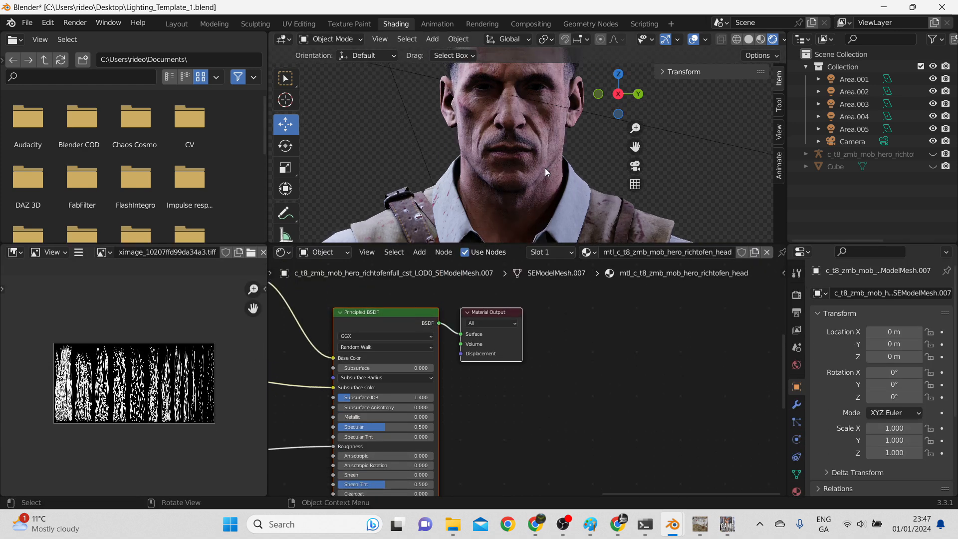
# Step: Set Subsurface to 0.03 on the Principled BSDF of the head mesh's mtl_c_t8_zmb_mob_hero_richtofen_head material
pyautogui.click(547, 130)
pyautogui.scroll(2, 385, 370)
pyautogui.moveTo(384, 370); pyautogui.dragTo(467, 429, button='middle')
pyautogui.scroll(3, 507, 353)
pyautogui.moveTo(495, 392); pyautogui.dragTo(497, 392)
pyautogui.click(546, 388)
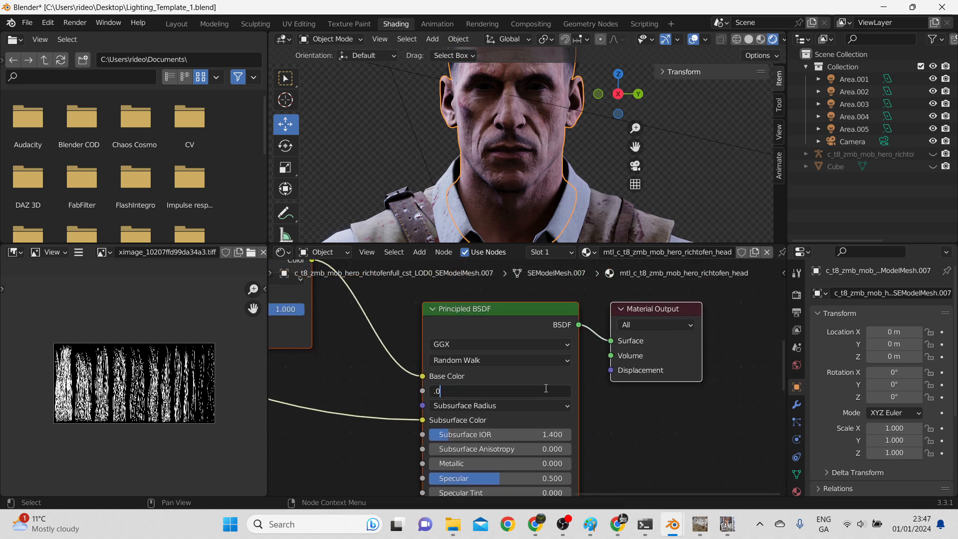
pyautogui.press('Return')
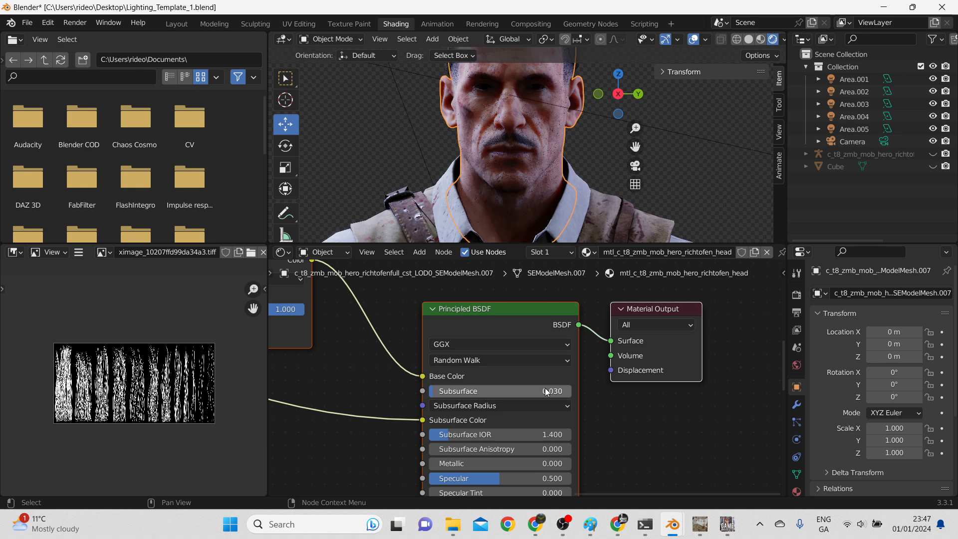
pyautogui.click(399, 112)
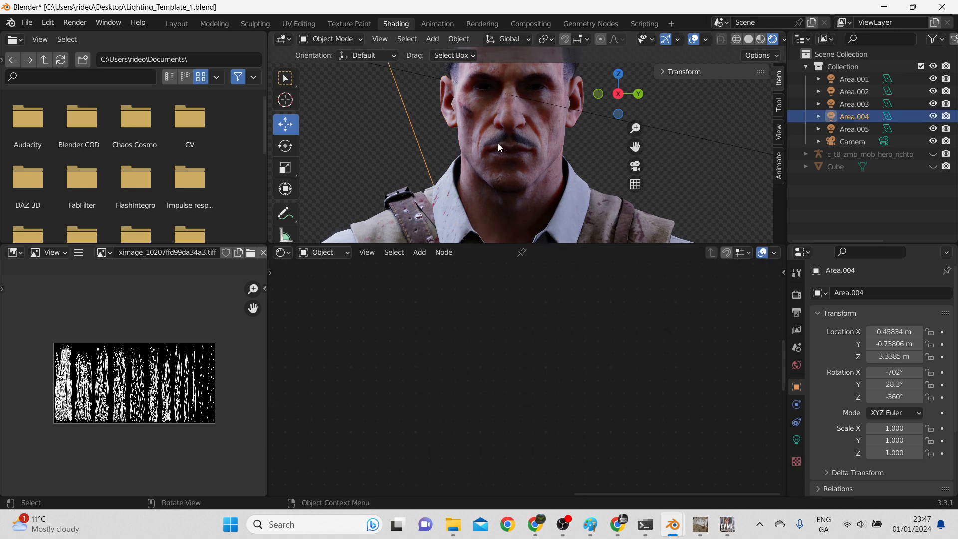
# Step: Select the hair mesh that uses the haircard3 material and enlarge the shader editor to show its nodes
pyautogui.scroll(-2, 502, 147)
pyautogui.scroll(3, 484, 143)
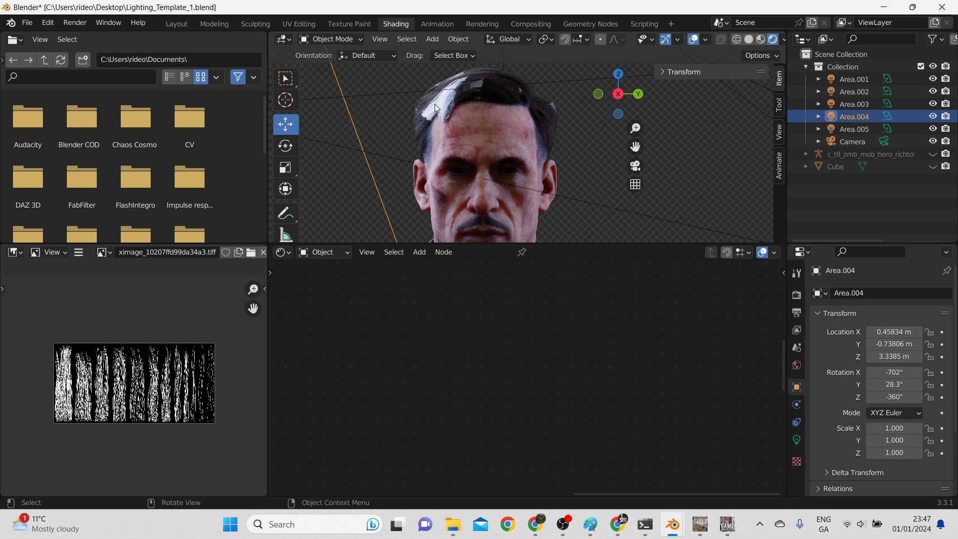
pyautogui.click(435, 104)
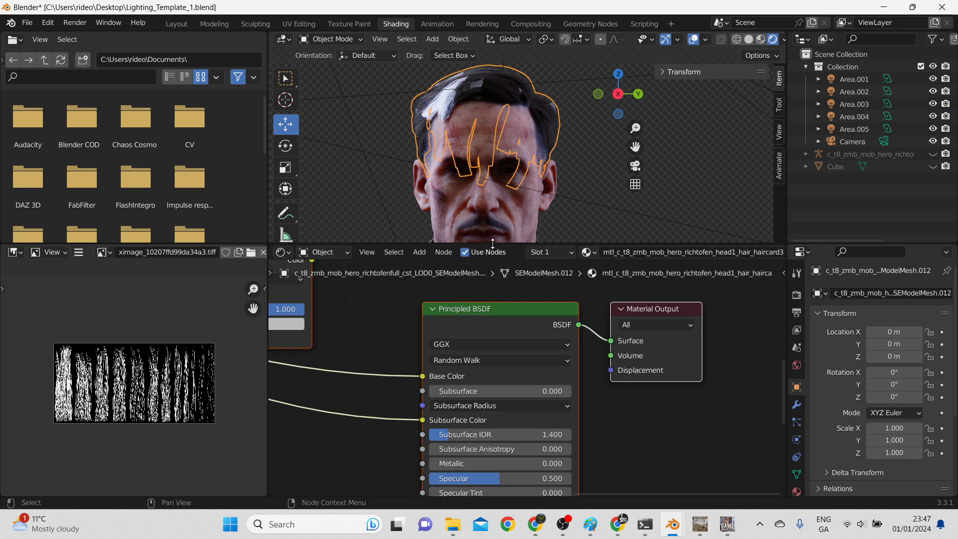
pyautogui.moveTo(493, 243); pyautogui.dragTo(493, 159)
pyautogui.scroll(-2, 436, 210)
pyautogui.moveTo(452, 231); pyautogui.dragTo(627, 232, button='middle')
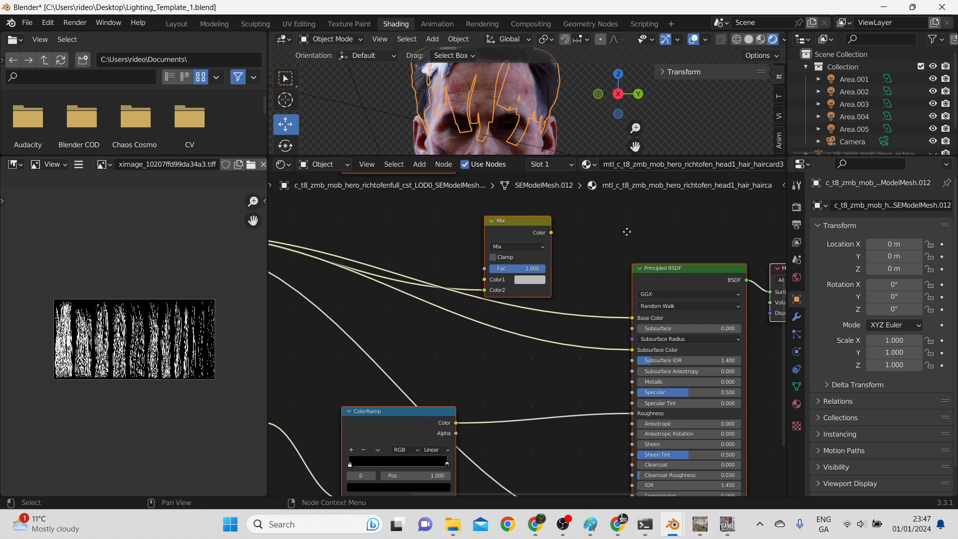
# Step: Examine the haircard3 material's node chain from the gloss image through the invert and ColorRamp nodes to Roughness
pyautogui.scroll(-2, 513, 364)
pyautogui.scroll(3, 627, 386)
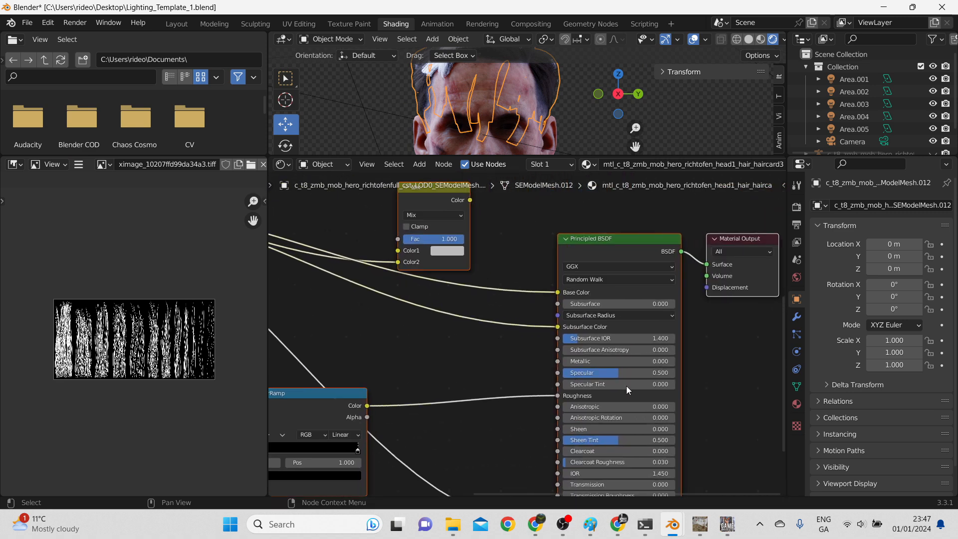
pyautogui.scroll(-4, 409, 422)
pyautogui.moveTo(475, 407); pyautogui.dragTo(634, 351, button='middle')
pyautogui.click(481, 365)
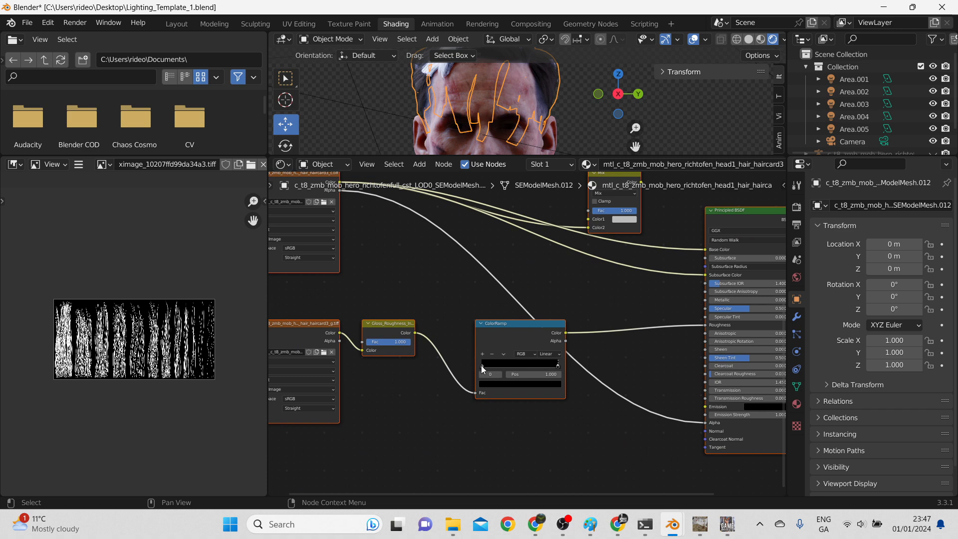
pyautogui.scroll(-1, 395, 396)
pyautogui.moveTo(395, 396); pyautogui.dragTo(426, 402, button='middle')
pyautogui.click(381, 335)
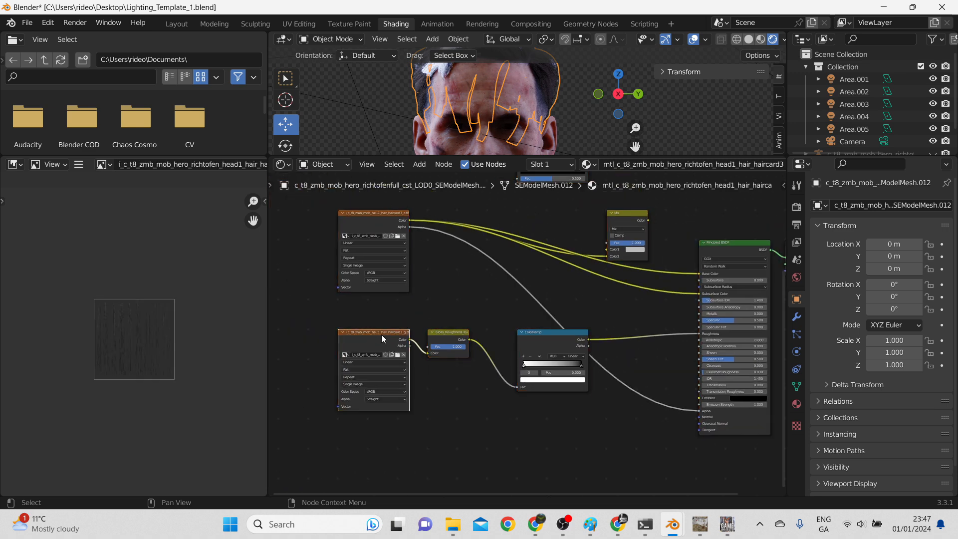
pyautogui.scroll(4, 116, 381)
pyautogui.scroll(-1, 120, 379)
pyautogui.scroll(-1, 491, 336)
pyautogui.moveTo(490, 336); pyautogui.dragTo(343, 385, button='middle')
pyautogui.scroll(4, 547, 366)
pyautogui.scroll(2, 548, 370)
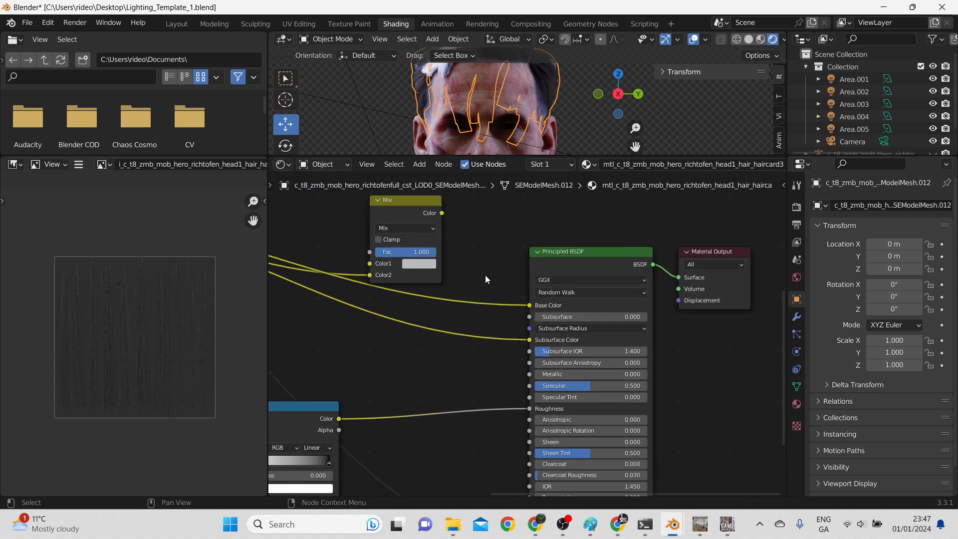
# Step: Disconnect the ColorRamp from the haircard3 shader's Roughness, then set Roughness to about 0.311 and Specular to about 0.220
pyautogui.moveTo(449, 156); pyautogui.dragTo(449, 298)
pyautogui.moveTo(530, 479)
pyautogui.mouseDown()
pyautogui.moveTo(505, 483)
pyautogui.moveTo(478, 449)
pyautogui.mouseUp()
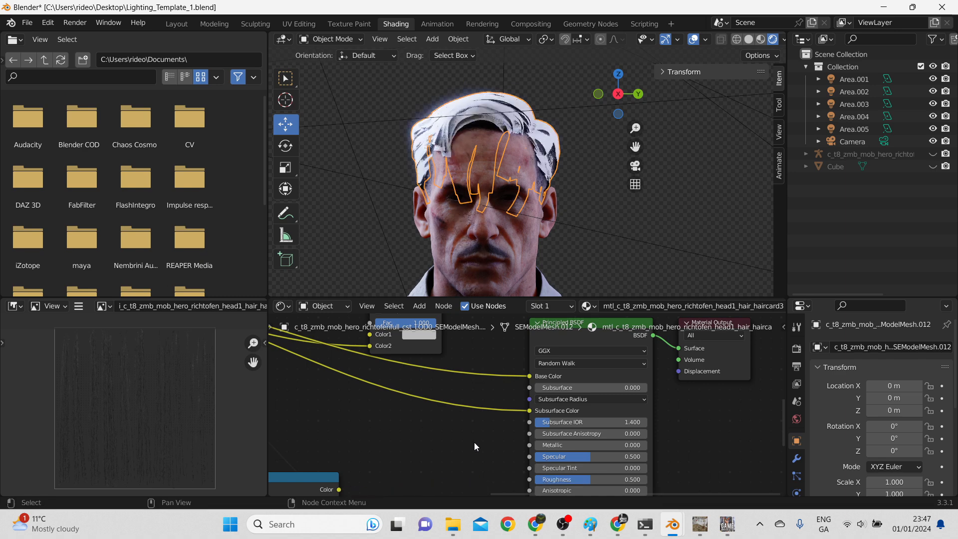
pyautogui.moveTo(582, 480)
pyautogui.mouseDown()
pyautogui.moveTo(568, 480)
pyautogui.moveTo(549, 457)
pyautogui.moveTo(560, 457)
pyautogui.mouseUp()
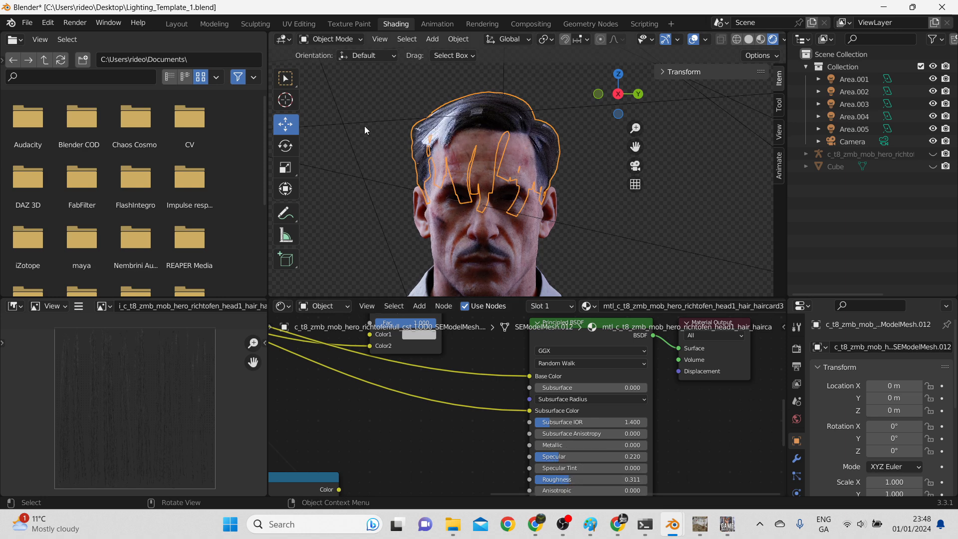
# Step: On the haircard2 hair mesh, disconnect the ColorRamp from Roughness and set Roughness to about 0.296 and Specular to about 0.078
pyautogui.click(395, 136)
pyautogui.click(438, 139)
pyautogui.click(451, 135)
pyautogui.moveTo(446, 440); pyautogui.dragTo(552, 388, button='middle')
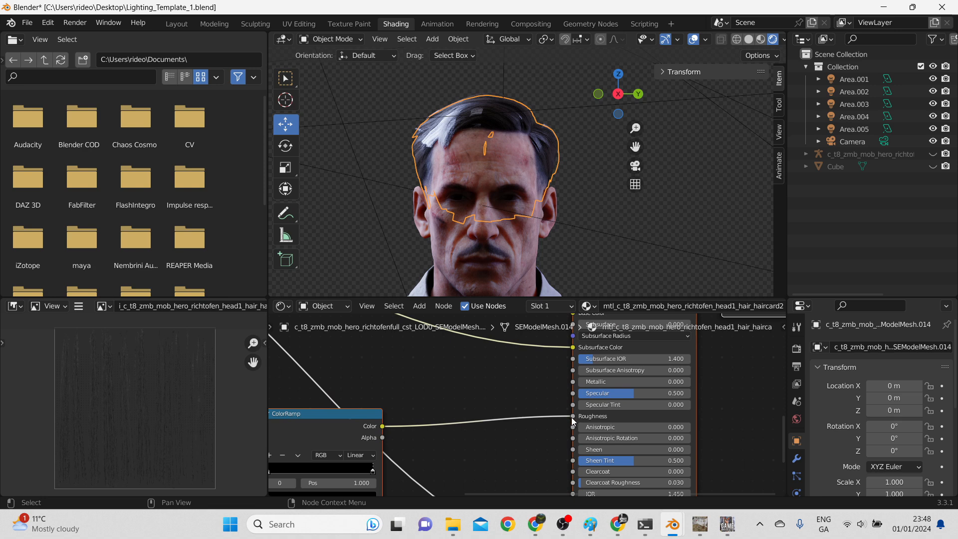
pyautogui.moveTo(573, 416); pyautogui.dragTo(542, 423)
pyautogui.moveTo(608, 423); pyautogui.dragTo(585, 422)
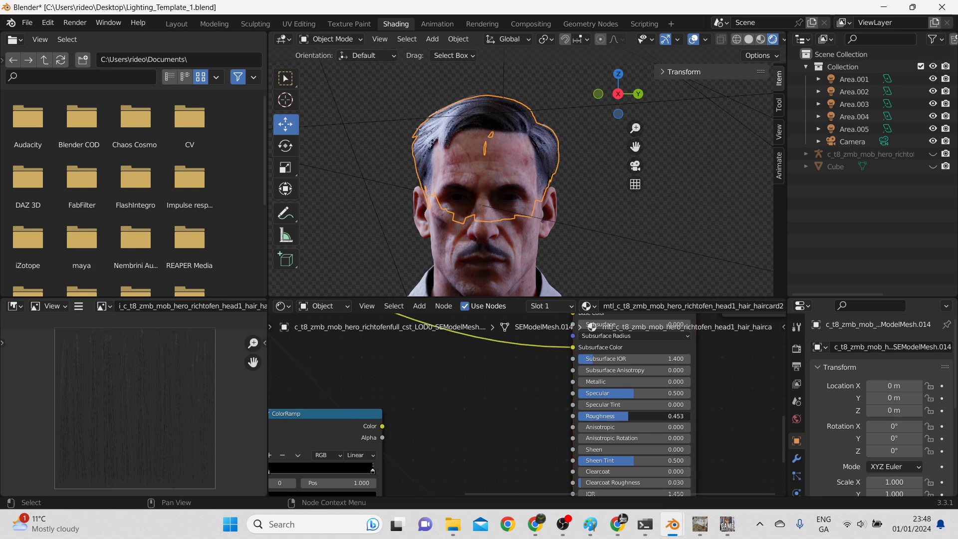
pyautogui.moveTo(624, 394); pyautogui.dragTo(579, 394)
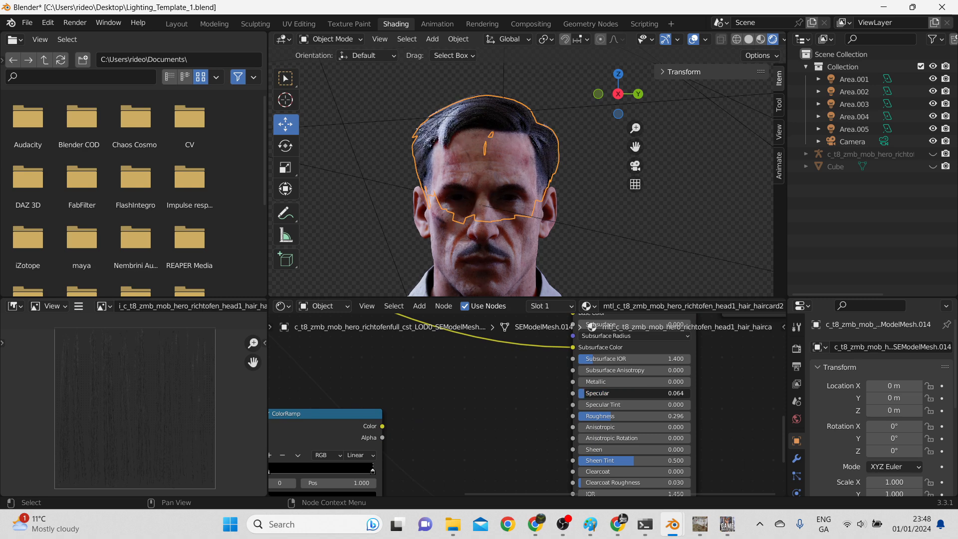
pyautogui.moveTo(614, 393); pyautogui.dragTo(624, 393)
pyautogui.click(374, 168)
# Step: Select the character's eye mesh inside the eye sockets
pyautogui.moveTo(417, 170); pyautogui.dragTo(516, 211, button='middle')
pyautogui.keyDown('shift'); pyautogui.moveTo(517, 169); pyautogui.dragTo(508, 272, button='middle'); pyautogui.keyUp('shift')
pyautogui.scroll(8, 483, 157)
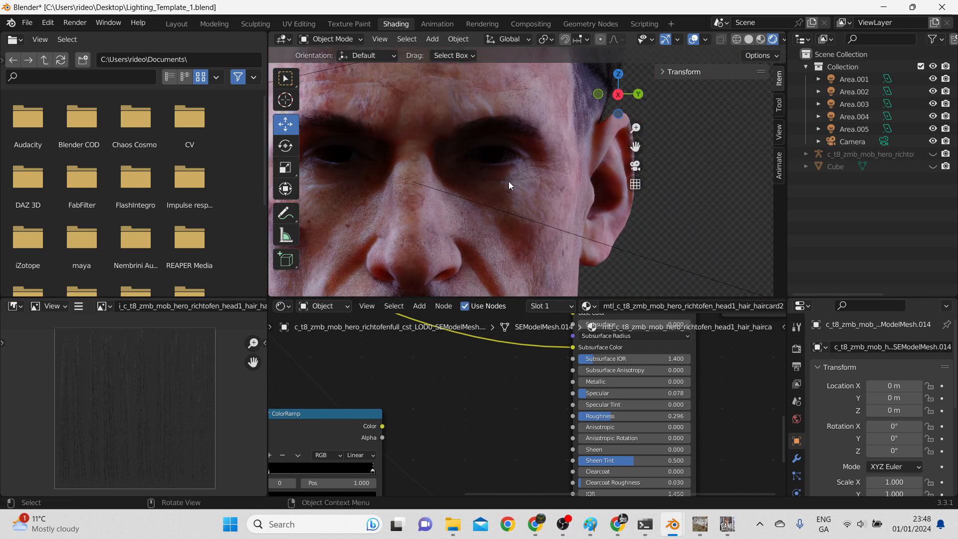
pyautogui.click(494, 153)
# Step: Set the mtl_c_t8_gen_eye_blue shader's Roughness to about 0.191 and Specular to about 0.460
pyautogui.scroll(-2, 491, 389)
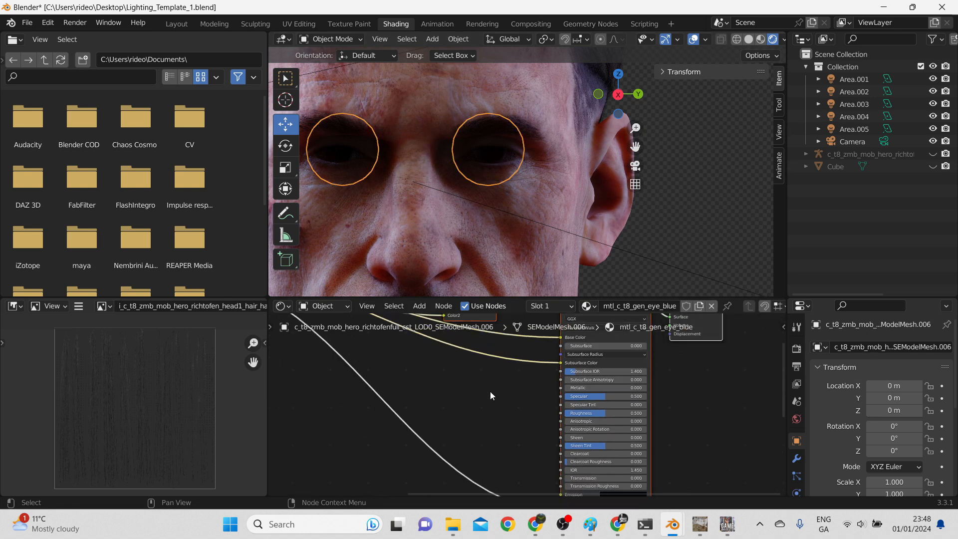
pyautogui.scroll(-1, 490, 392)
pyautogui.moveTo(489, 420); pyautogui.dragTo(535, 431, button='middle')
pyautogui.scroll(-9, 430, 432)
pyautogui.moveTo(399, 423); pyautogui.dragTo(395, 360, button='middle')
pyautogui.moveTo(375, 415); pyautogui.dragTo(431, 425, button='middle')
pyautogui.scroll(8, 611, 354)
pyautogui.moveTo(529, 400); pyautogui.dragTo(380, 443, button='middle')
pyautogui.scroll(5, 529, 388)
pyautogui.moveTo(560, 367); pyautogui.dragTo(480, 438, button='middle')
pyautogui.scroll(4, 507, 403)
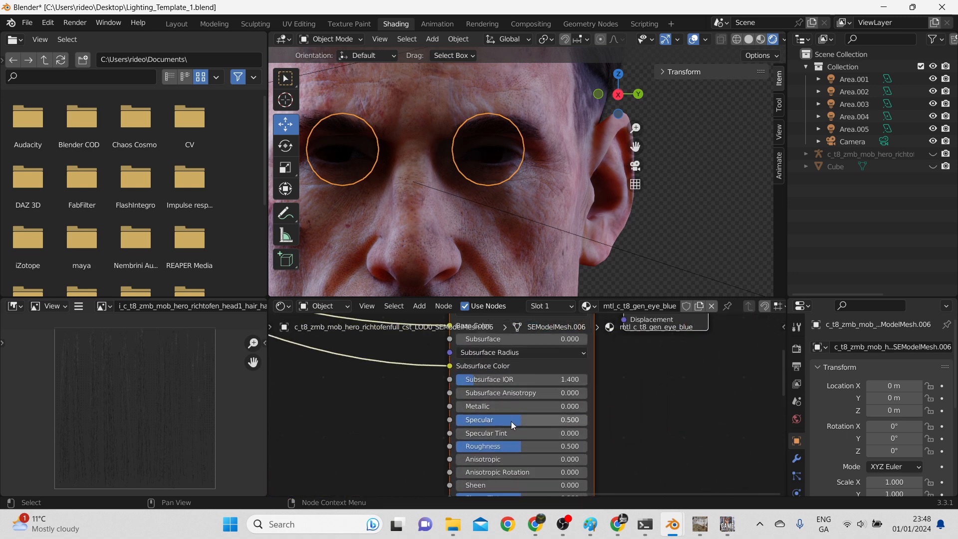
pyautogui.moveTo(519, 446); pyautogui.dragTo(481, 446)
pyautogui.moveTo(519, 420)
pyautogui.mouseDown()
pyautogui.moveTo(460, 420)
pyautogui.moveTo(515, 419)
pyautogui.mouseUp()
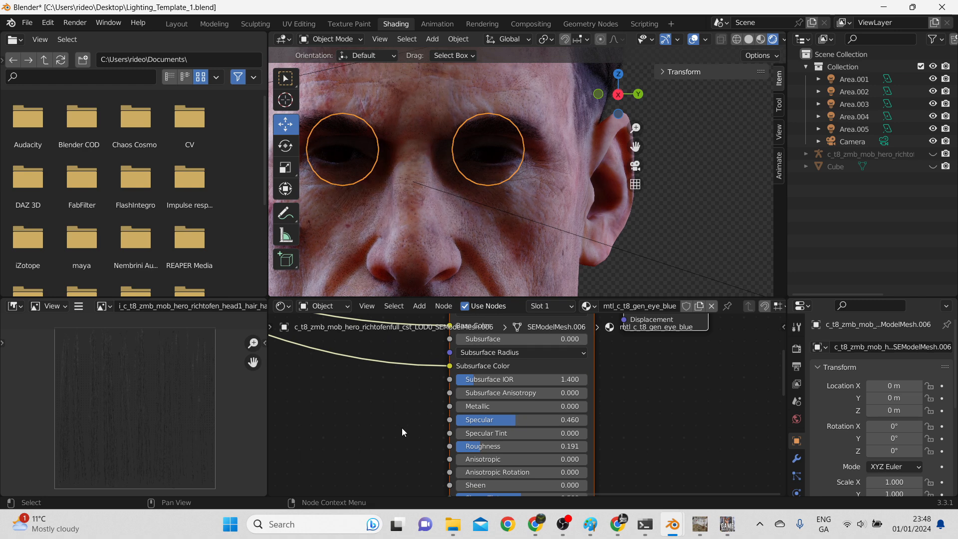
# Step: Inspect the character's face up close in a widened 3D viewport of the Scripting workspace, and return to the Shading workspace
pyautogui.scroll(-5, 485, 182)
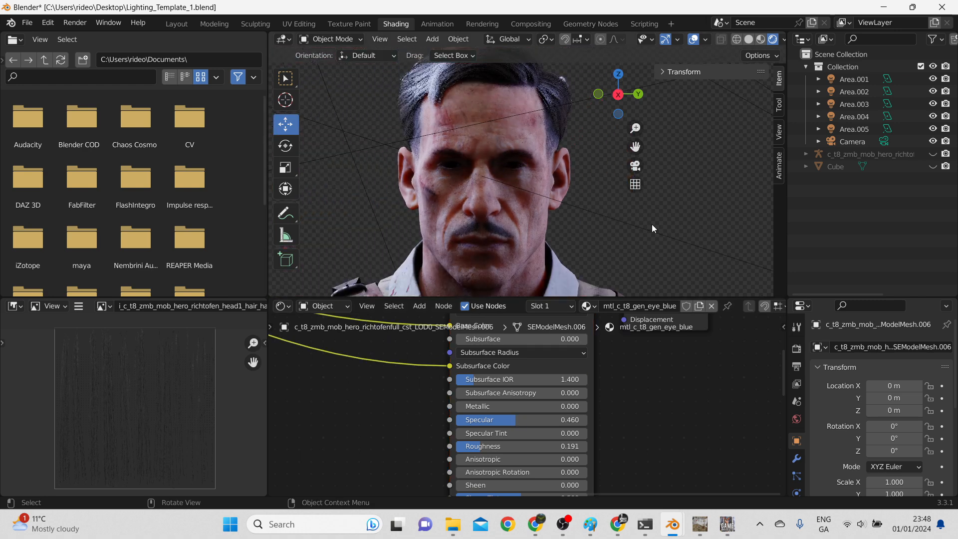
pyautogui.click(643, 24)
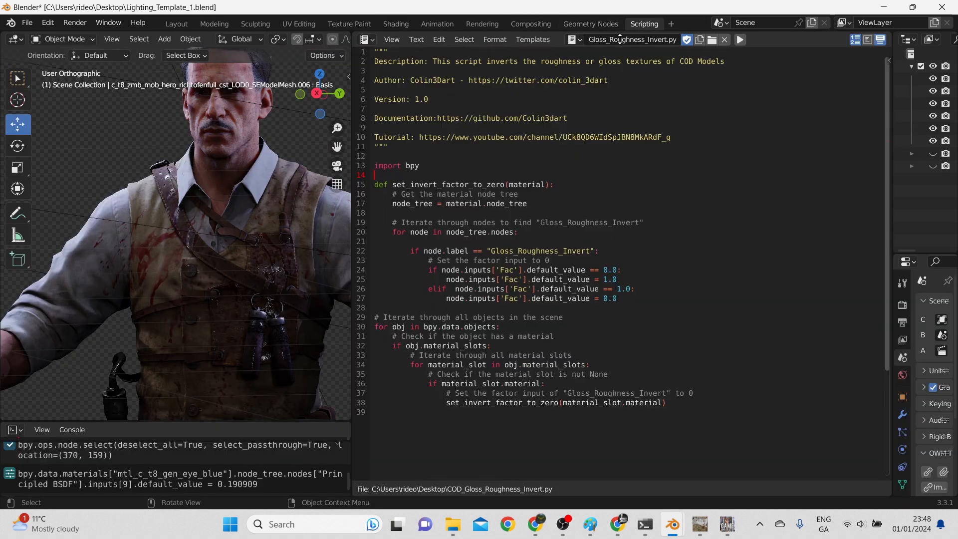
pyautogui.moveTo(351, 179); pyautogui.dragTo(723, 190)
pyautogui.keyDown('shift'); pyautogui.moveTo(550, 199); pyautogui.dragTo(487, 343, button='middle'); pyautogui.keyUp('shift')
pyautogui.scroll(4, 439, 252)
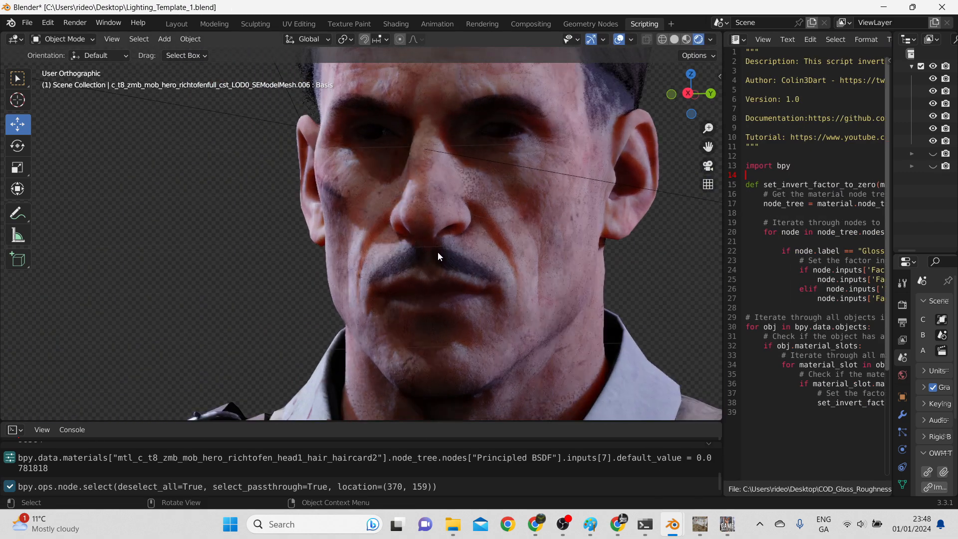
pyautogui.moveTo(495, 229); pyautogui.dragTo(365, 282, button='middle')
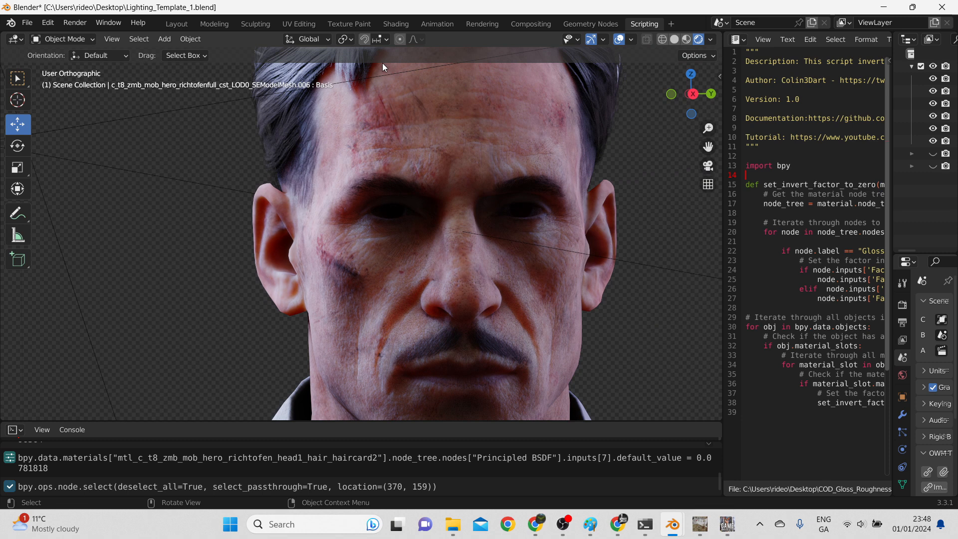
pyautogui.click(392, 24)
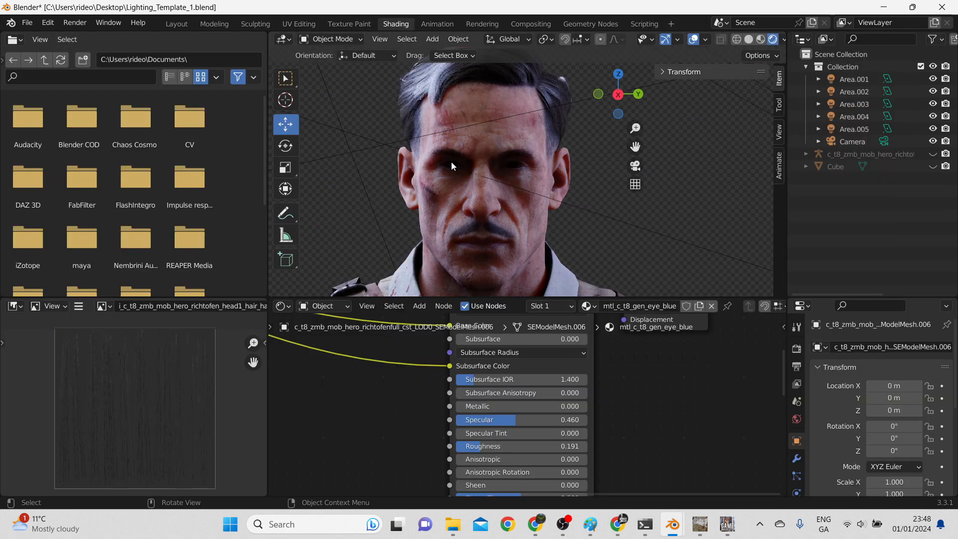
# Step: Reselect the eye mesh and display its colour texture node's image, i_c_t8_gen_eye_blue_c.tiff
pyautogui.click(451, 161)
pyautogui.scroll(4, 525, 201)
pyautogui.scroll(2, 499, 187)
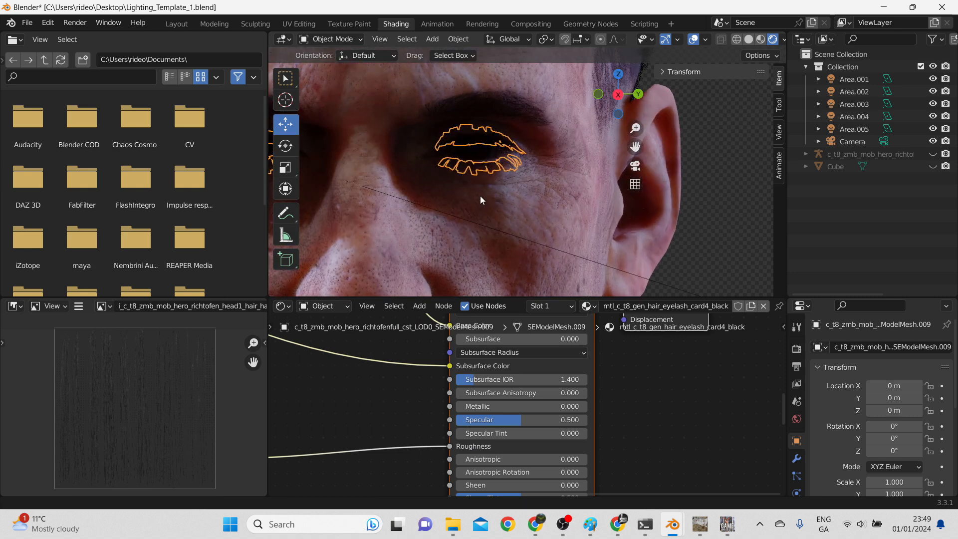
pyautogui.click(505, 184)
pyautogui.scroll(2, 510, 188)
pyautogui.scroll(-1, 451, 270)
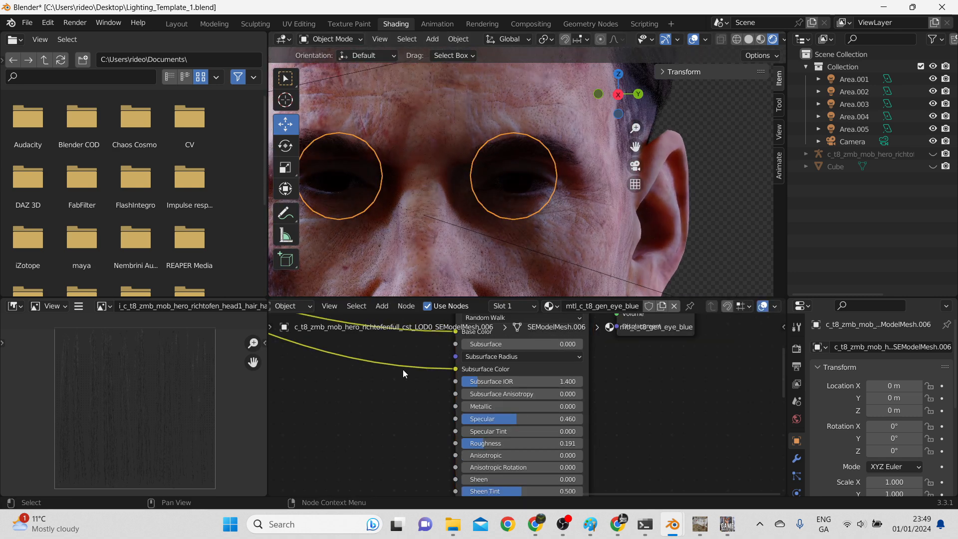
pyautogui.scroll(-4, 403, 370)
pyautogui.click(327, 362)
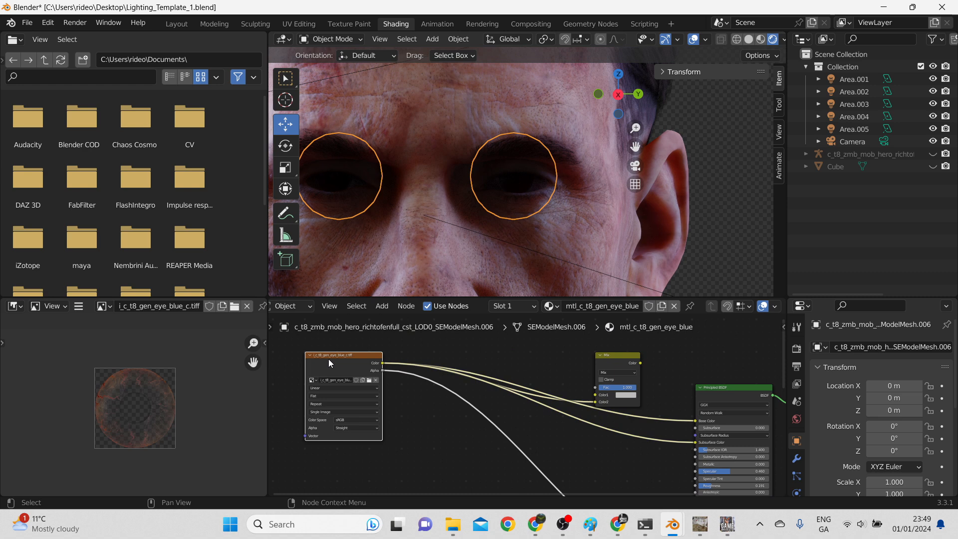
pyautogui.scroll(4, 128, 414)
pyautogui.scroll(-2, 128, 414)
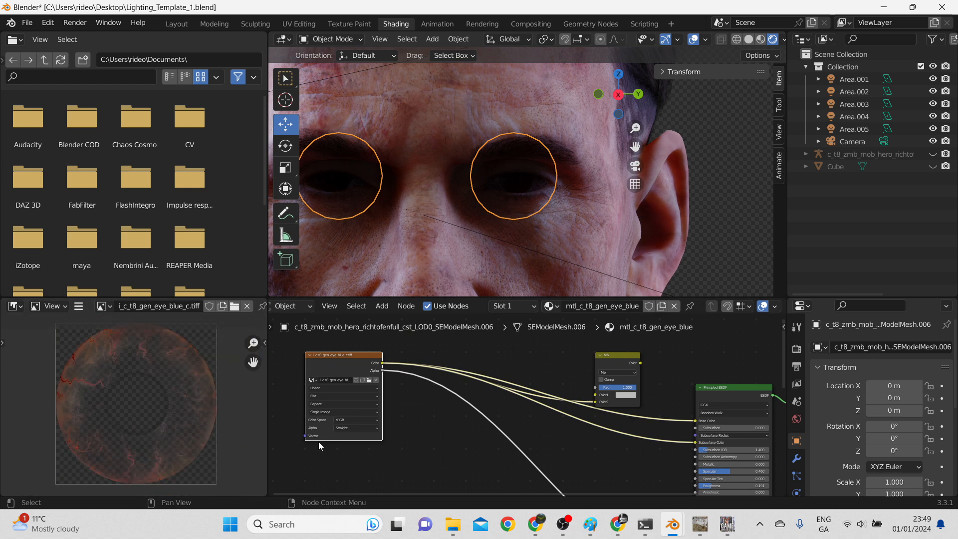
pyautogui.scroll(2, 318, 441)
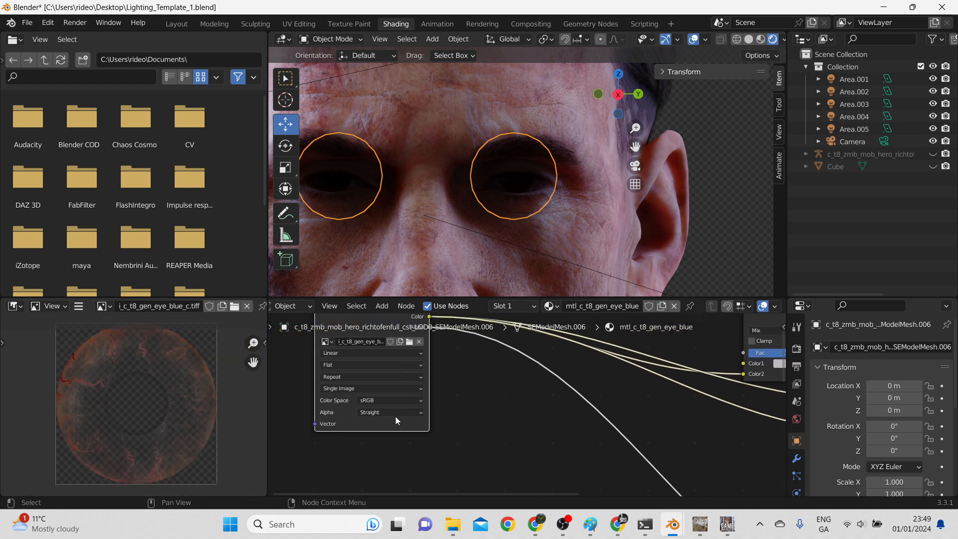
# Step: Set the eye colour texture's Alpha mode to None and deselect the eye mesh
pyautogui.click(399, 418)
pyautogui.click(381, 451)
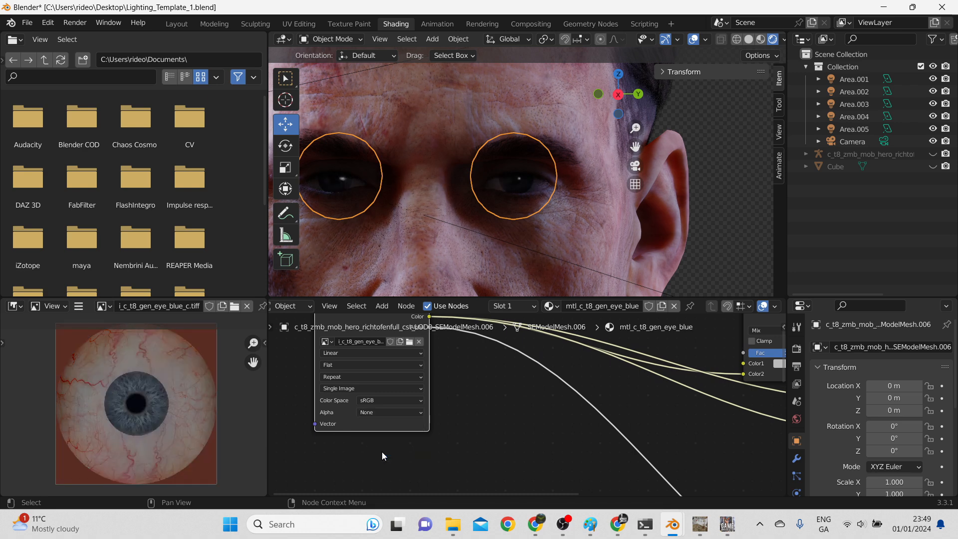
pyautogui.click(701, 177)
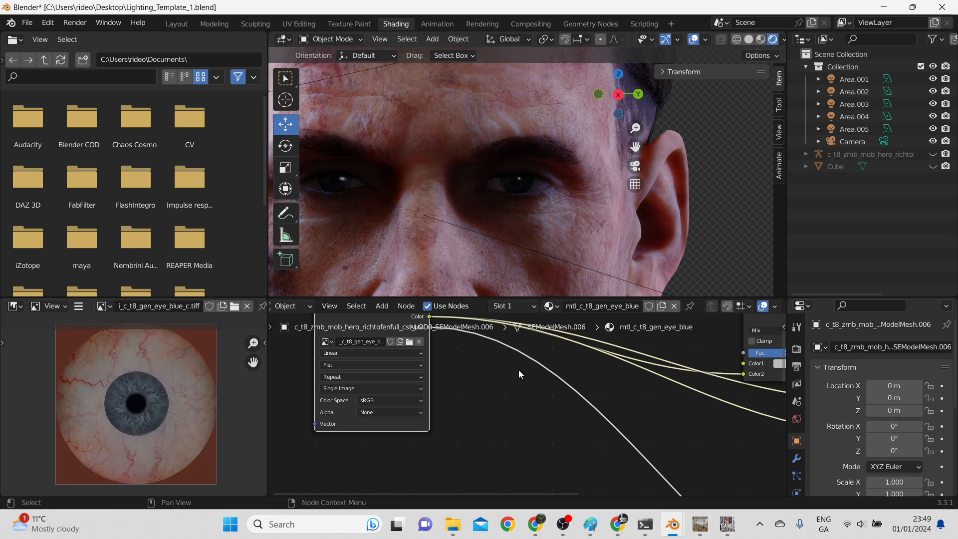
# Step: Examine the eye material's normal map chain and the $identitynormalmap.tiff image that feeds it
pyautogui.scroll(-2, 493, 387)
pyautogui.moveTo(493, 387); pyautogui.dragTo(451, 400, button='middle')
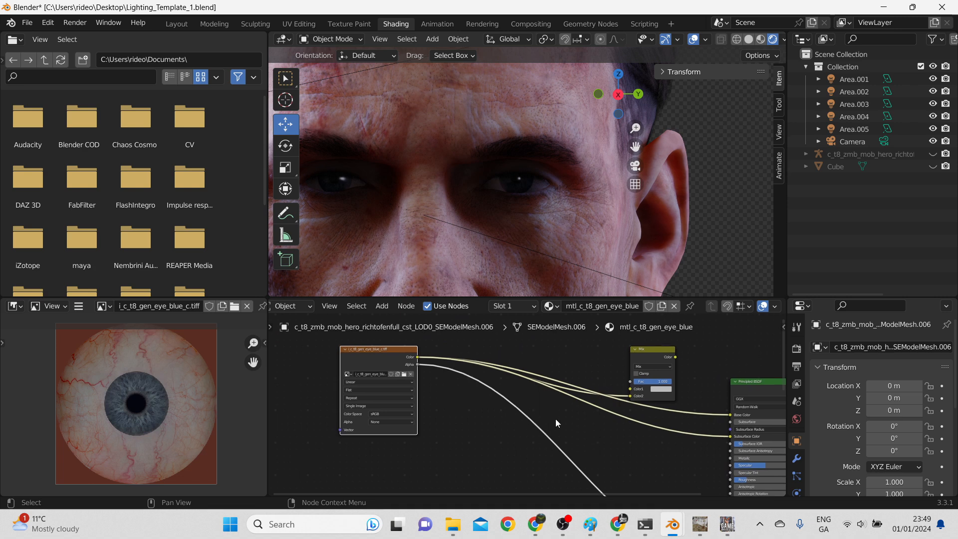
pyautogui.moveTo(681, 438); pyautogui.dragTo(505, 349, button='middle')
pyautogui.scroll(-3, 623, 422)
pyautogui.scroll(2, 532, 409)
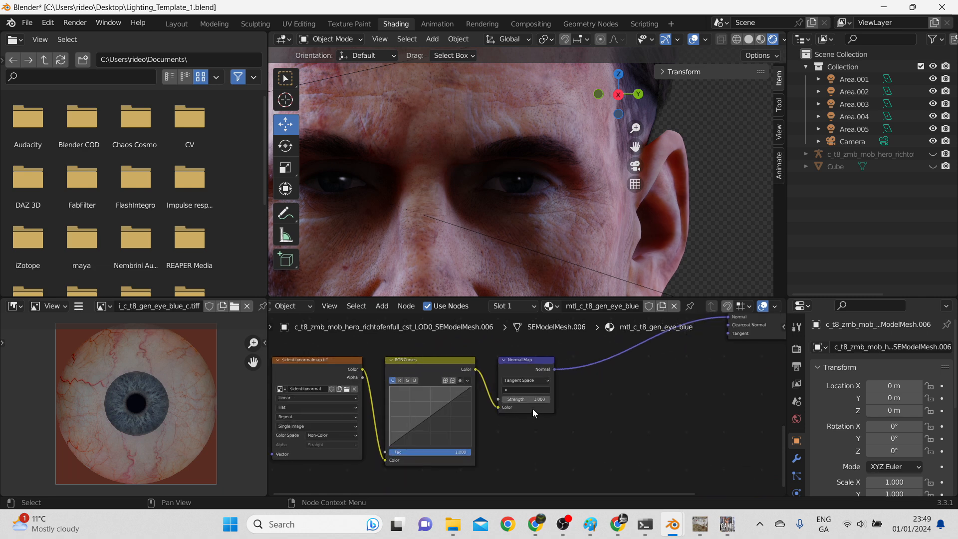
pyautogui.click(289, 360)
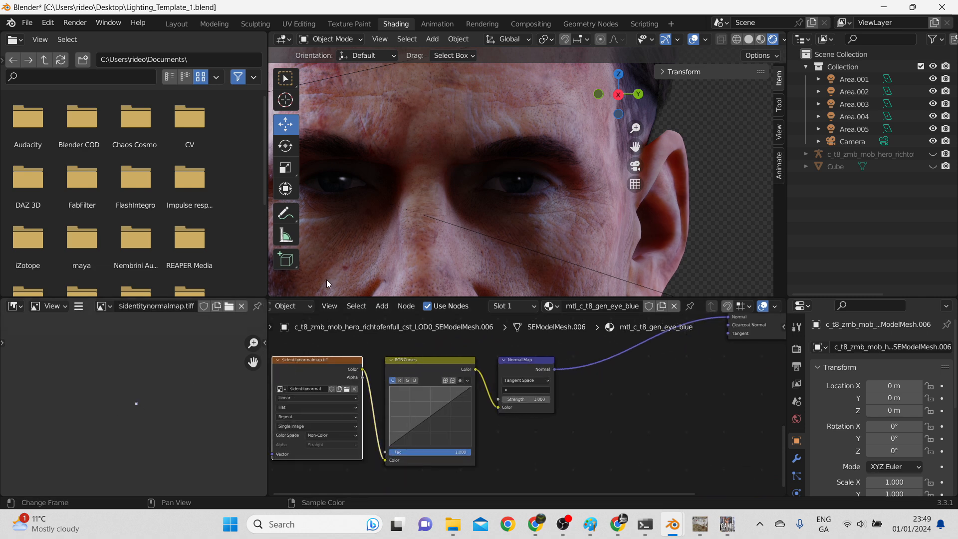
pyautogui.scroll(-8, 498, 203)
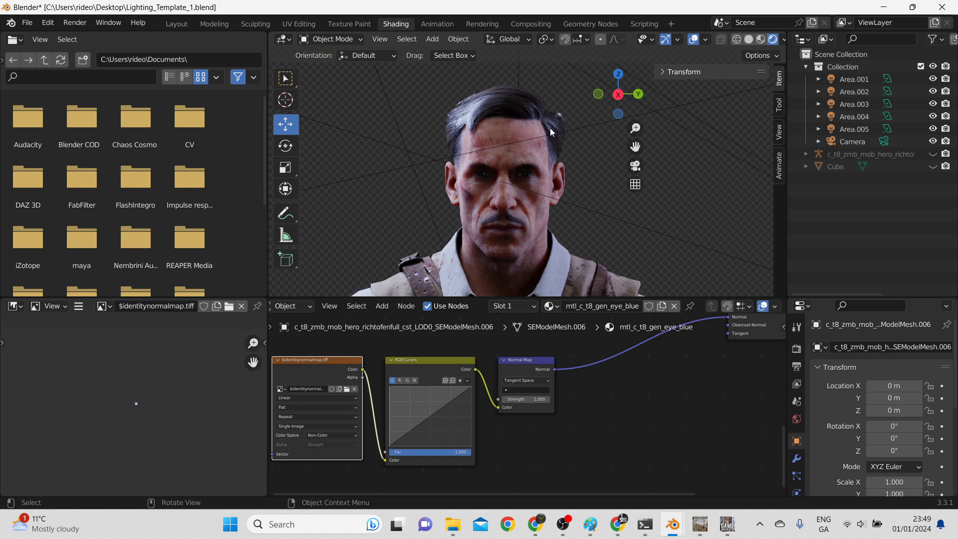
# Step: Hide the haircard3 hair mesh SEModelMesh.012 and the haircard2 hair mesh SEModelMesh.014
pyautogui.click(469, 114)
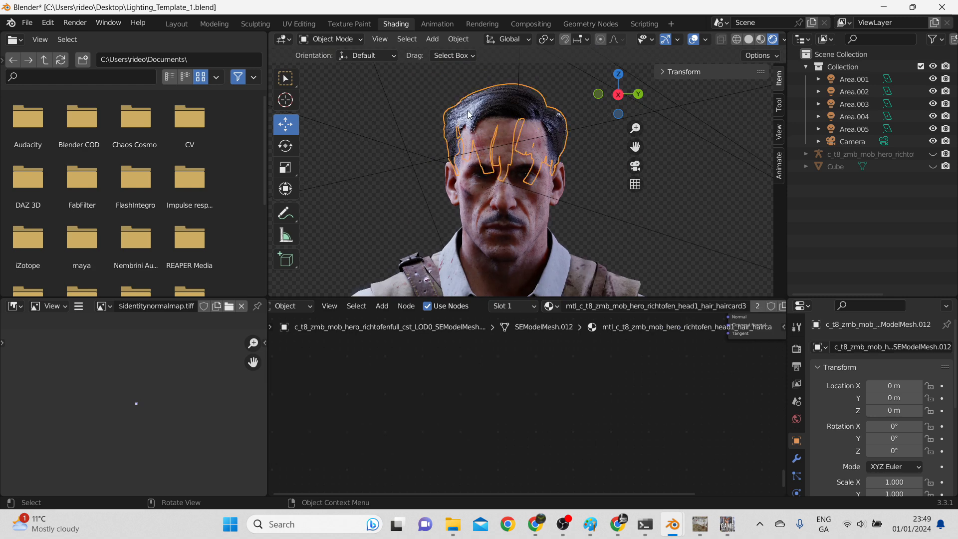
pyautogui.click(806, 154)
pyautogui.scroll(-5, 809, 158)
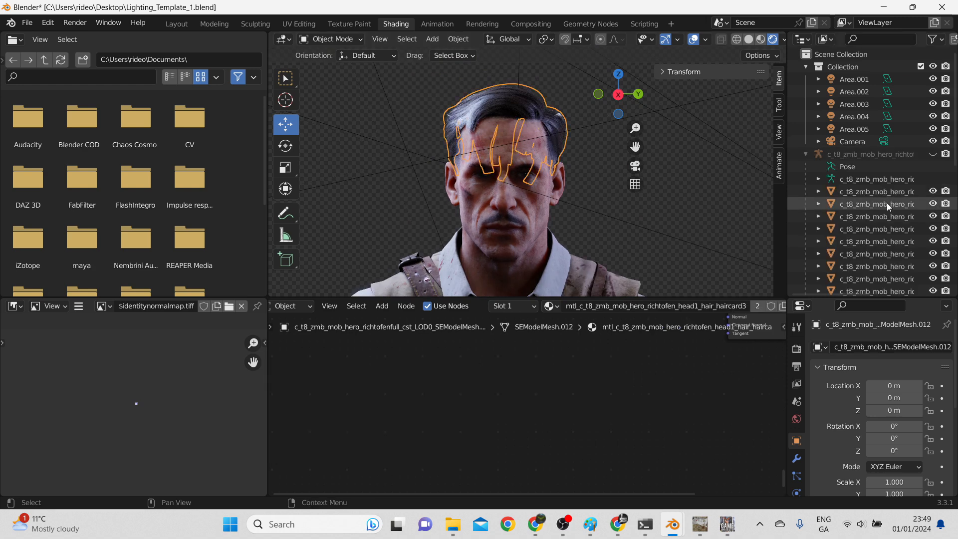
pyautogui.click(928, 241)
pyautogui.click(931, 242)
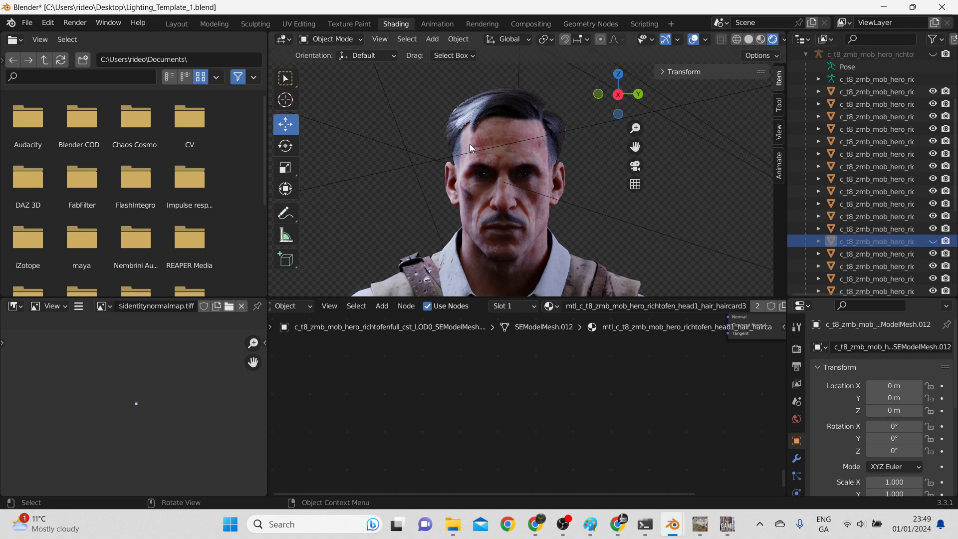
pyautogui.click(464, 125)
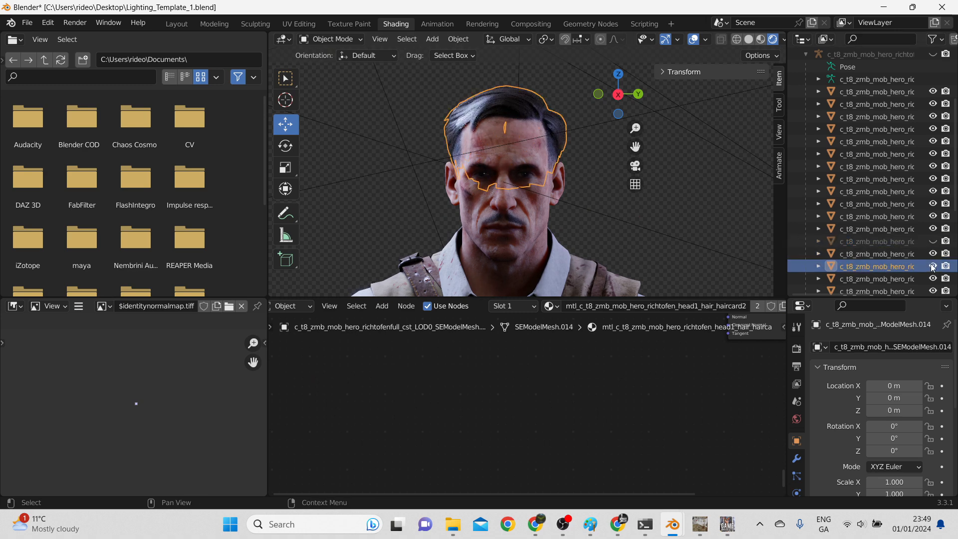
pyautogui.click(932, 266)
# Step: Toggle the visibility of the haircard1 mesh SEModelMesh.016 to check which part of the hair it covers
pyautogui.click(468, 120)
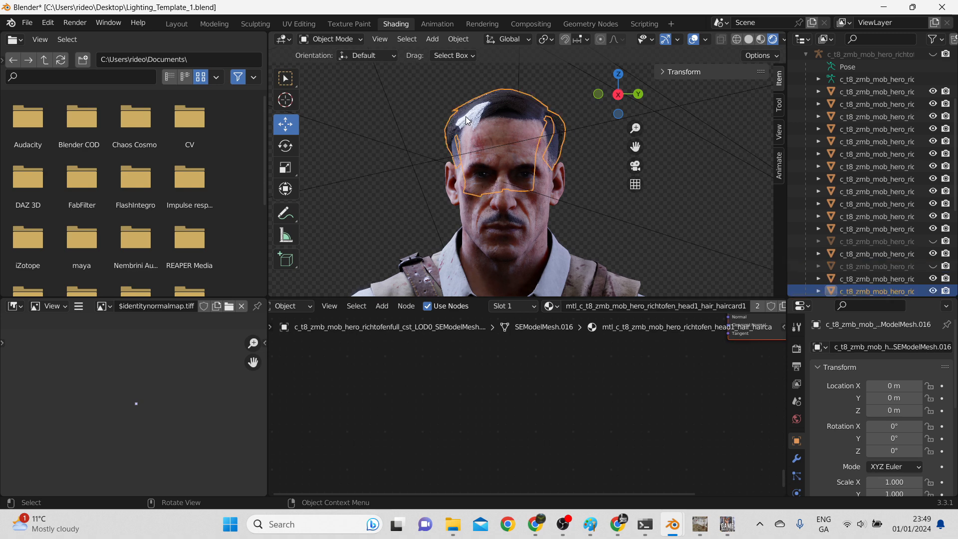
pyautogui.click(934, 292)
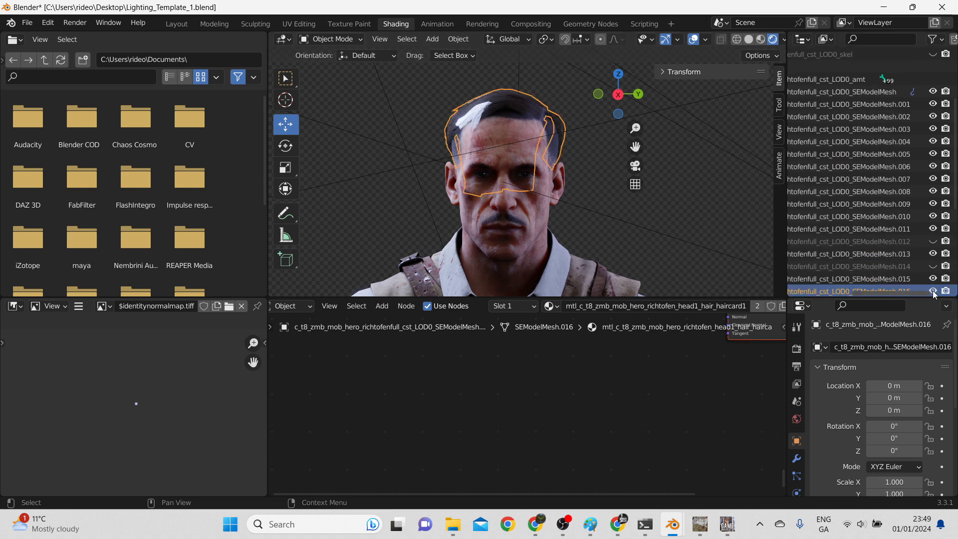
pyautogui.scroll(-1, 932, 274)
pyautogui.click(933, 272)
pyautogui.click(933, 272)
# Step: On haircard1 mesh SEModelMesh.015, disconnect the ColorRamp from Roughness and set Roughness to about 0.373 and Specular to about 0.024
pyautogui.click(858, 259)
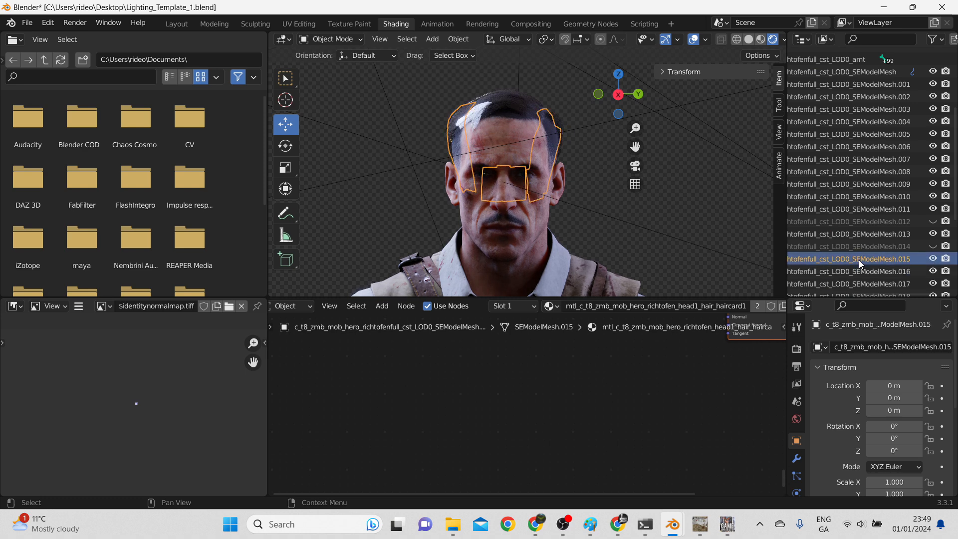
pyautogui.scroll(-9, 517, 376)
pyautogui.moveTo(499, 384); pyautogui.dragTo(492, 456, button='middle')
pyautogui.scroll(4, 518, 421)
pyautogui.moveTo(597, 386); pyautogui.dragTo(524, 437, button='middle')
pyautogui.scroll(9, 570, 414)
pyautogui.moveTo(609, 406); pyautogui.dragTo(586, 414)
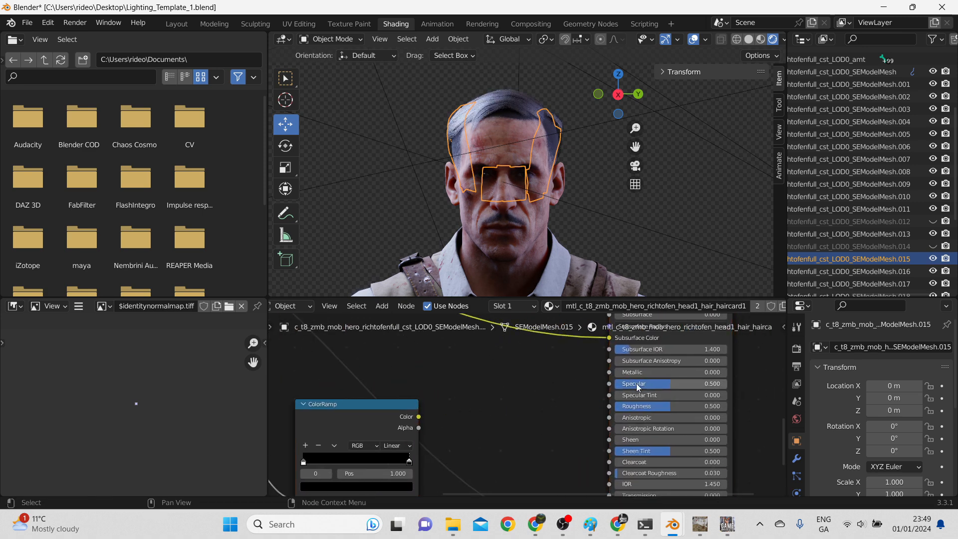
pyautogui.moveTo(656, 388)
pyautogui.mouseDown()
pyautogui.moveTo(622, 388)
pyautogui.moveTo(648, 407)
pyautogui.moveTo(616, 406)
pyautogui.moveTo(642, 406)
pyautogui.moveTo(617, 386)
pyautogui.mouseUp()
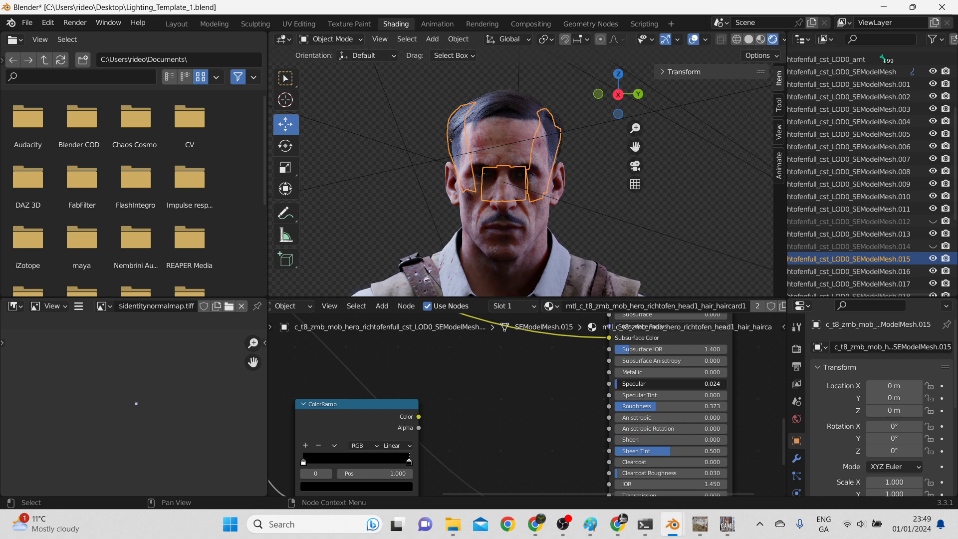
# Step: Unhide the hair meshes SEModelMesh.014 and SEModelMesh.012 and clear the selection
pyautogui.click(933, 248)
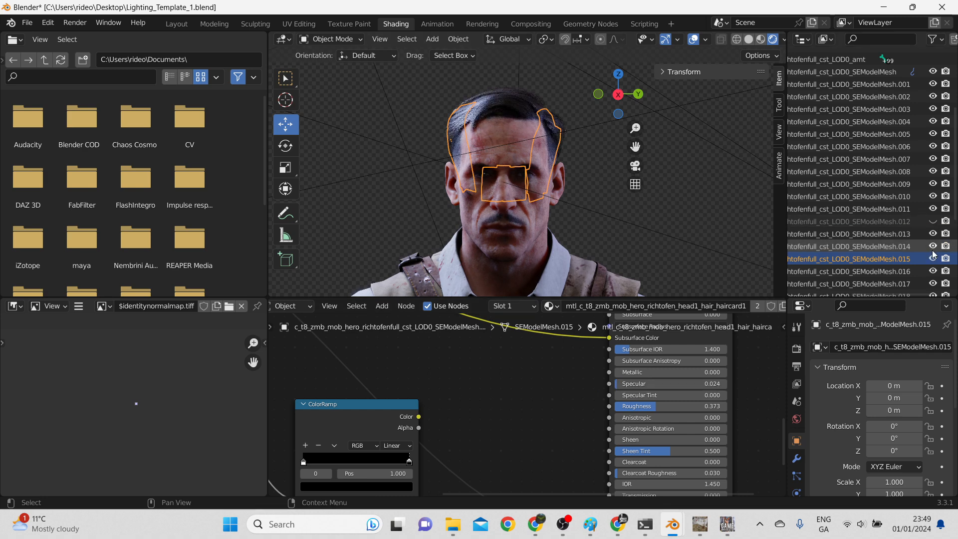
pyautogui.click(932, 222)
pyautogui.click(674, 231)
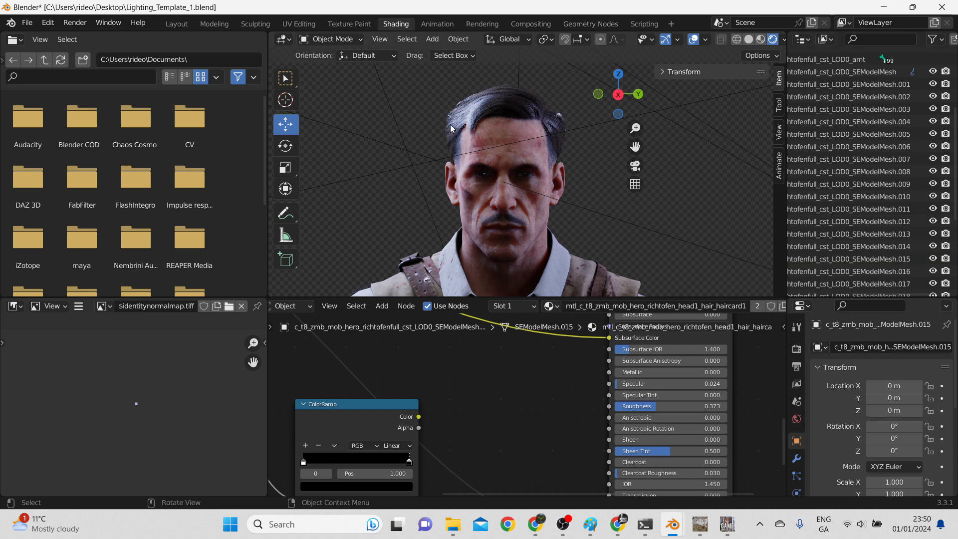
# Step: Lower the haircard3 hair material's Specular to about 0.064 and check the face and hair up close
pyautogui.click(474, 122)
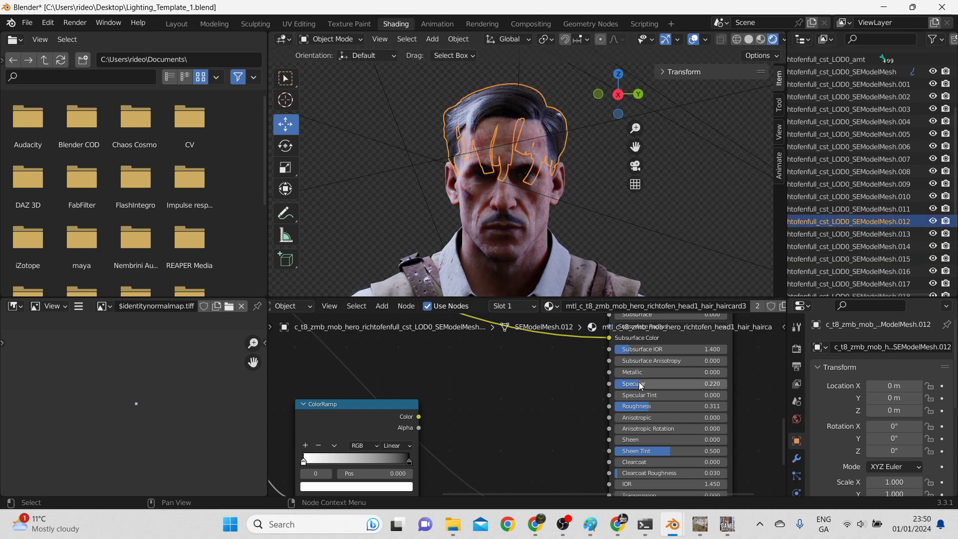
pyautogui.moveTo(666, 384); pyautogui.dragTo(673, 384)
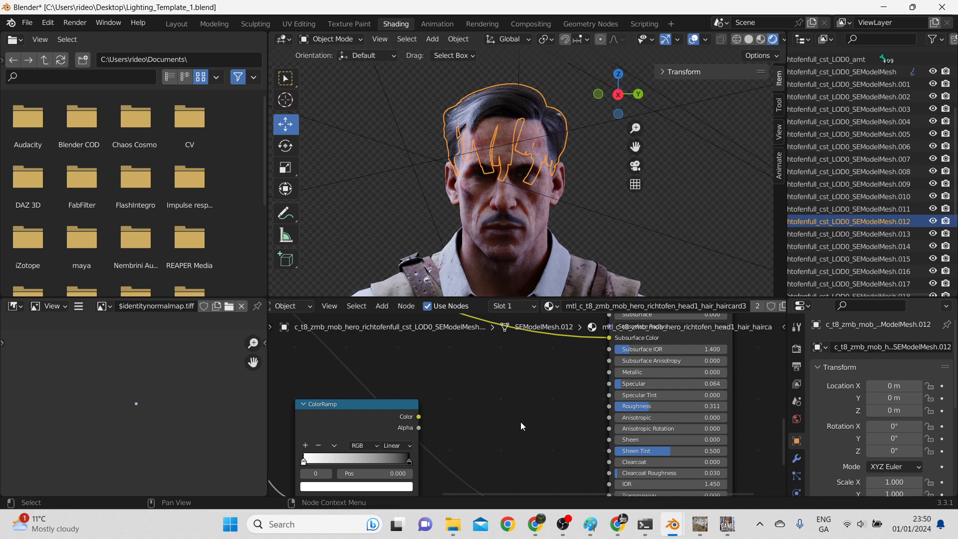
pyautogui.scroll(-2, 481, 201)
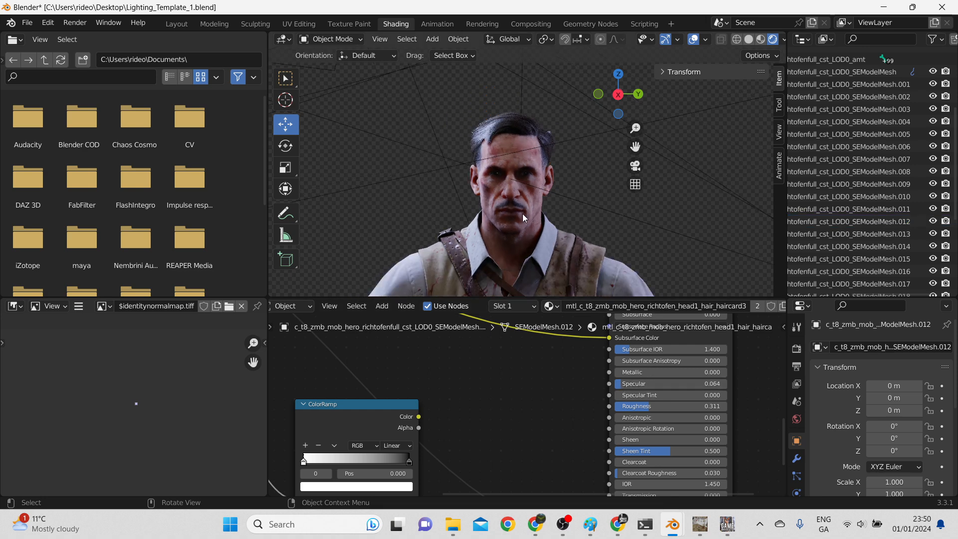
pyautogui.scroll(4, 515, 220)
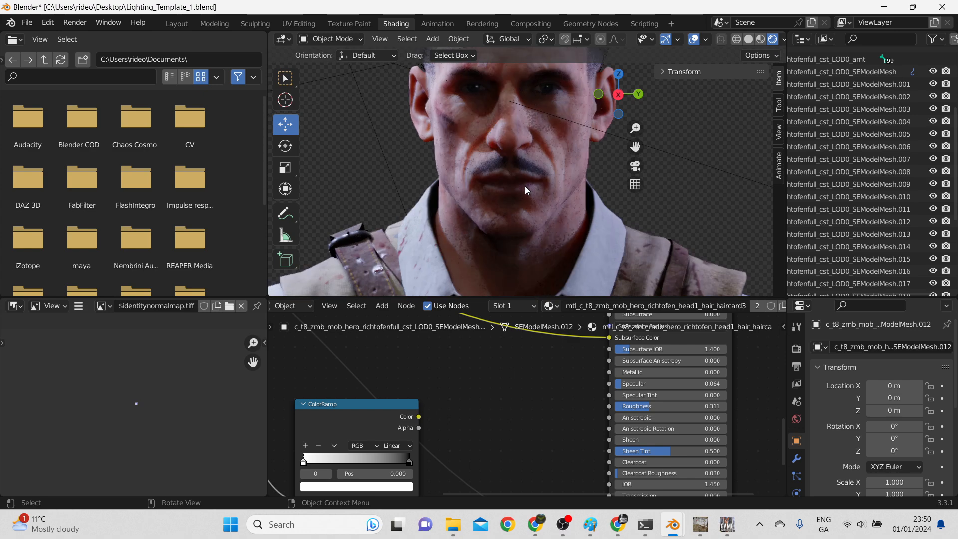
pyautogui.keyDown('shift'); pyautogui.moveTo(538, 145); pyautogui.dragTo(526, 204, button='middle'); pyautogui.keyUp('shift')
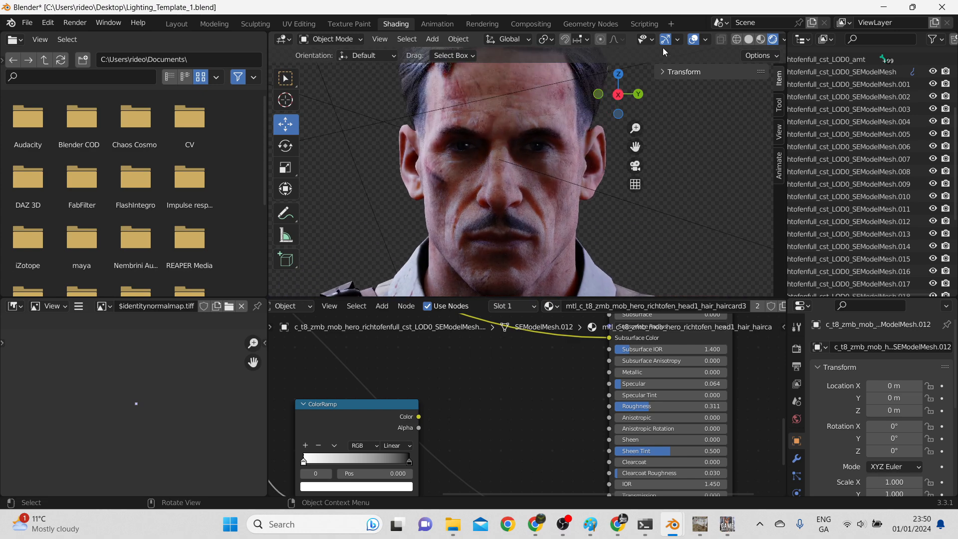
# Step: Inspect the blood-spattered forearm, select the arm mesh SEModelMesh.001, and return to the Shading workspace with its material shown
pyautogui.click(644, 24)
pyautogui.scroll(-3, 442, 273)
pyautogui.keyDown('shift'); pyautogui.moveTo(442, 273); pyautogui.dragTo(538, 88, button='middle'); pyautogui.keyUp('shift')
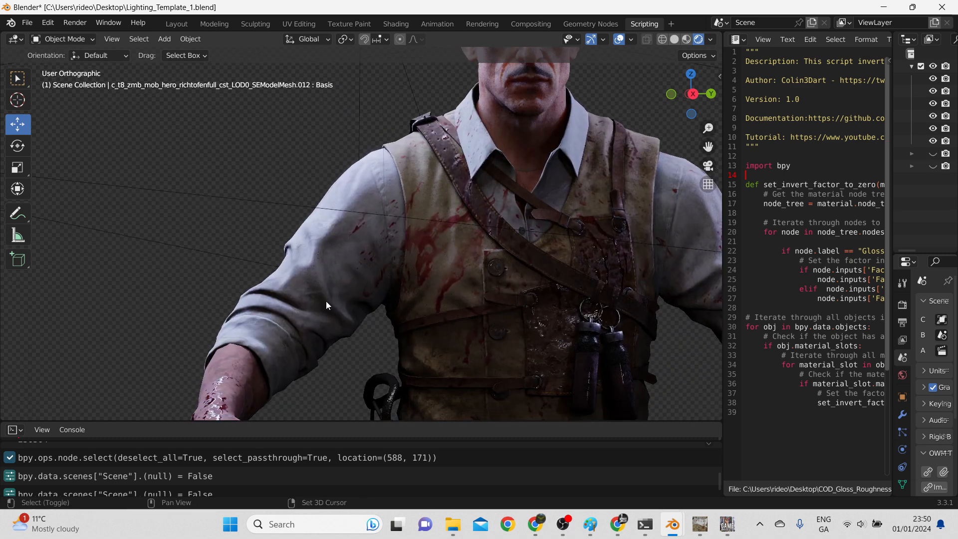
pyautogui.keyDown('shift'); pyautogui.moveTo(312, 307); pyautogui.dragTo(490, 128, button='middle'); pyautogui.keyUp('shift')
pyautogui.scroll(4, 451, 232)
pyautogui.keyDown('shift'); pyautogui.moveTo(451, 232); pyautogui.dragTo(268, 260, button='middle'); pyautogui.keyUp('shift')
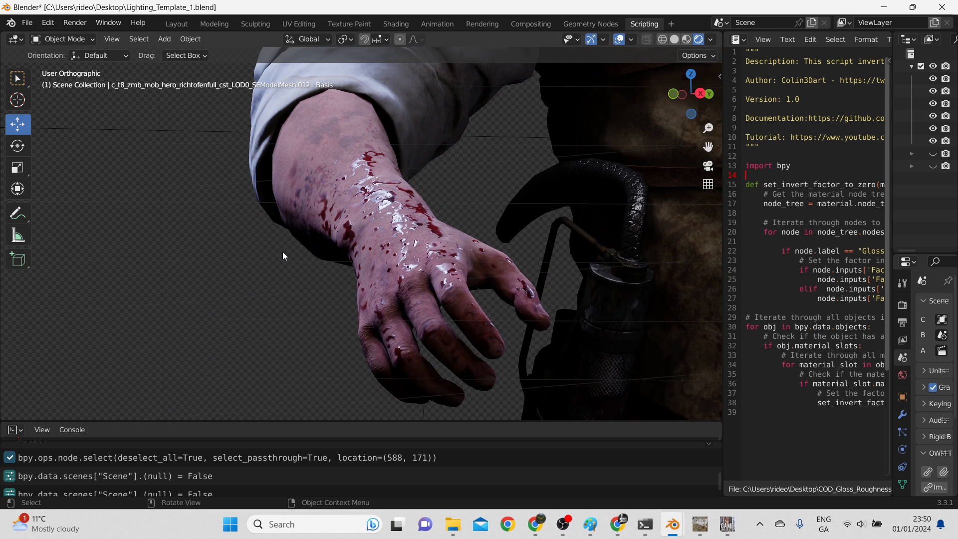
pyautogui.click(404, 205)
pyautogui.click(396, 23)
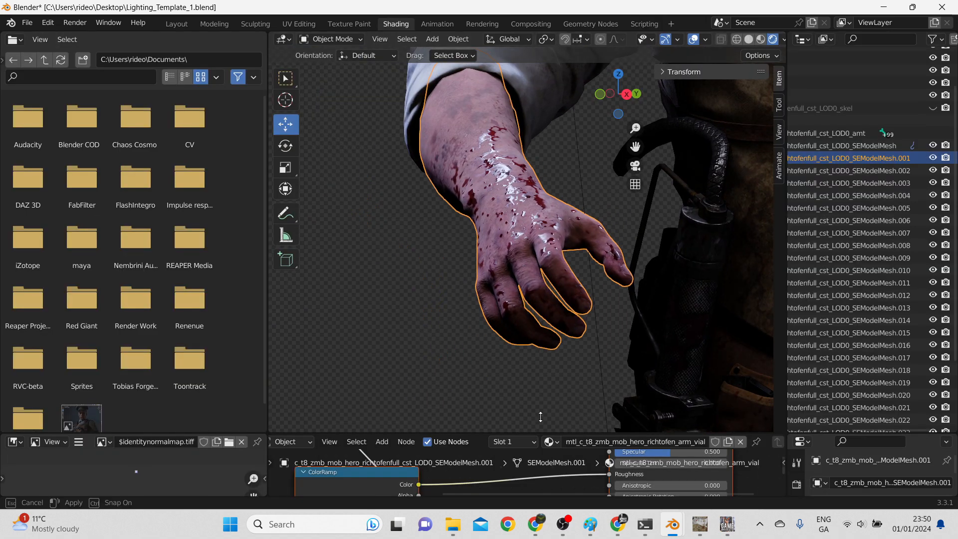
# Step: Enlarge the node editor and try Subsurface values of 0.03 and 0.8 on the arm material's Principled BSDF
pyautogui.moveTo(532, 432); pyautogui.dragTo(532, 265)
pyautogui.moveTo(517, 356); pyautogui.dragTo(436, 426, button='middle')
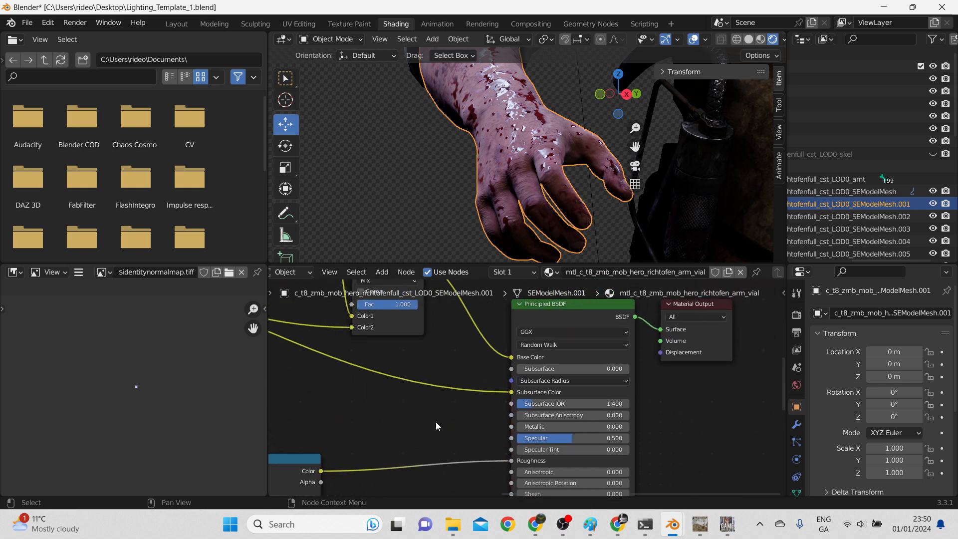
pyautogui.scroll(1, 623, 368)
pyautogui.click(637, 363)
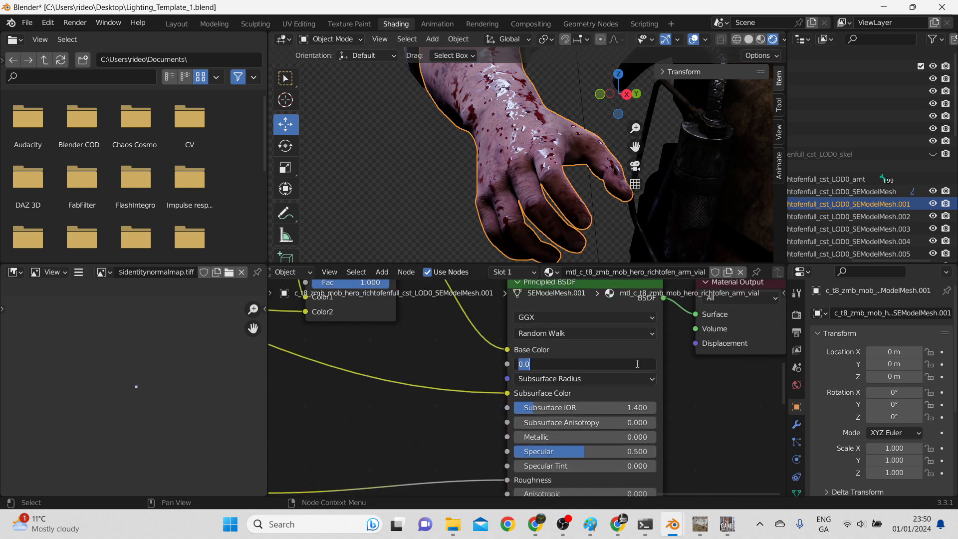
pyautogui.press('Return')
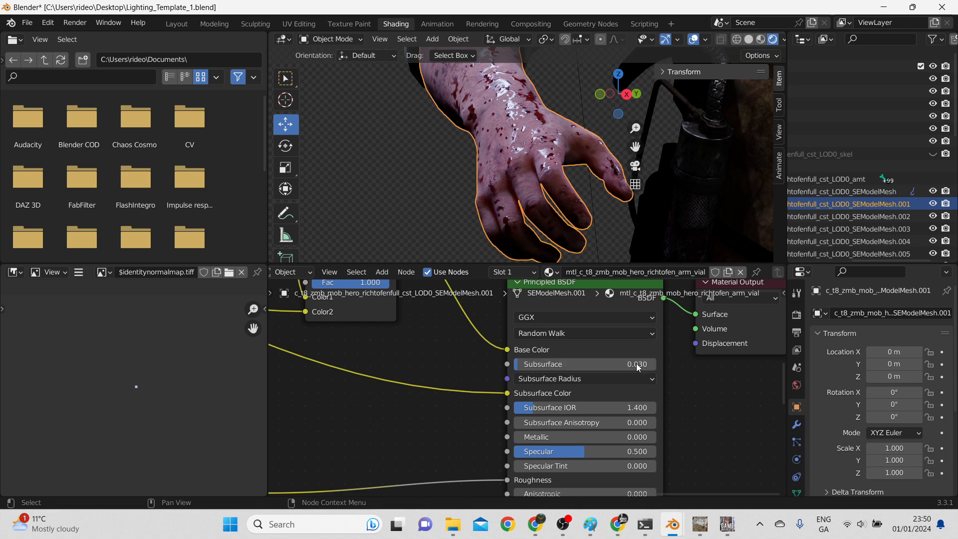
pyautogui.click(593, 365)
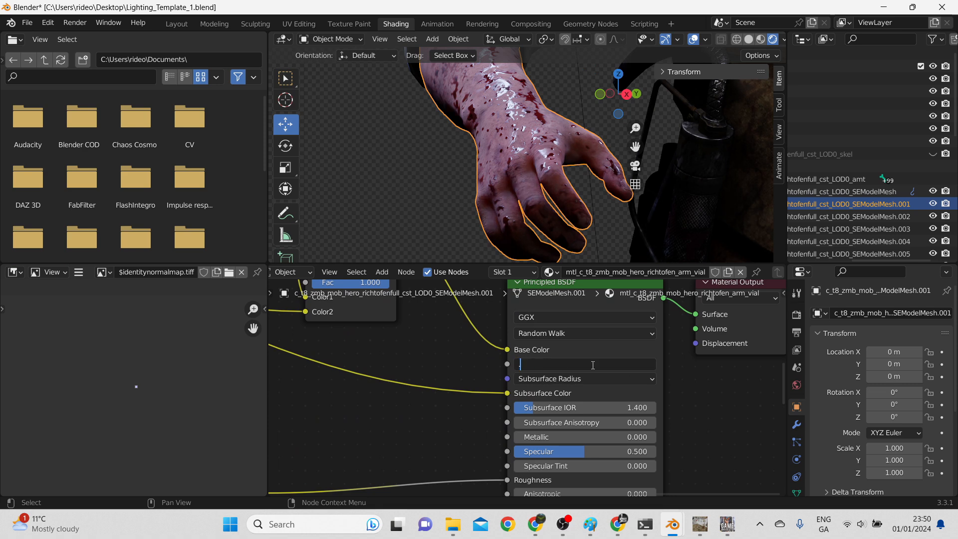
pyautogui.write('.8')
pyautogui.press('Return')
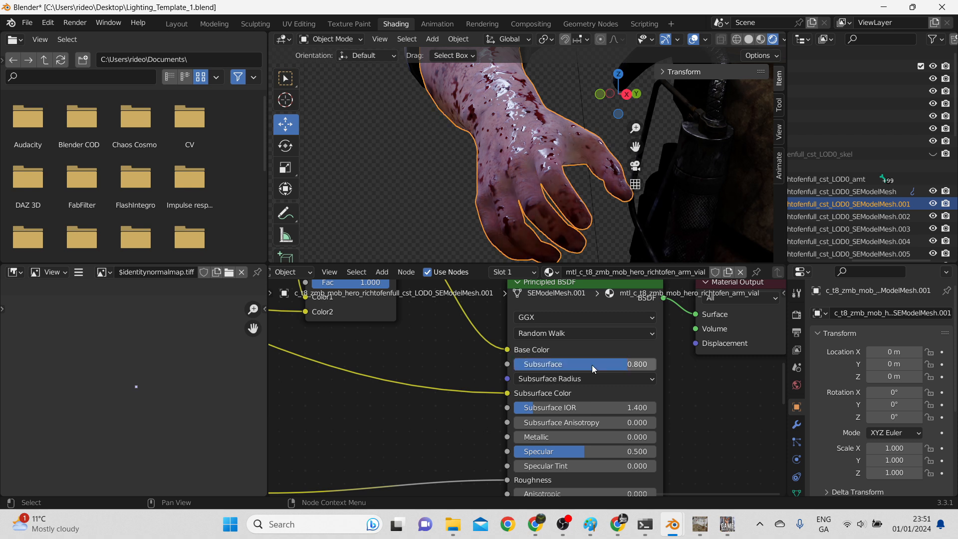
# Step: Lower the arm material's Subsurface to 0.04 and check the hand in the viewport
pyautogui.doubleClick(593, 365)
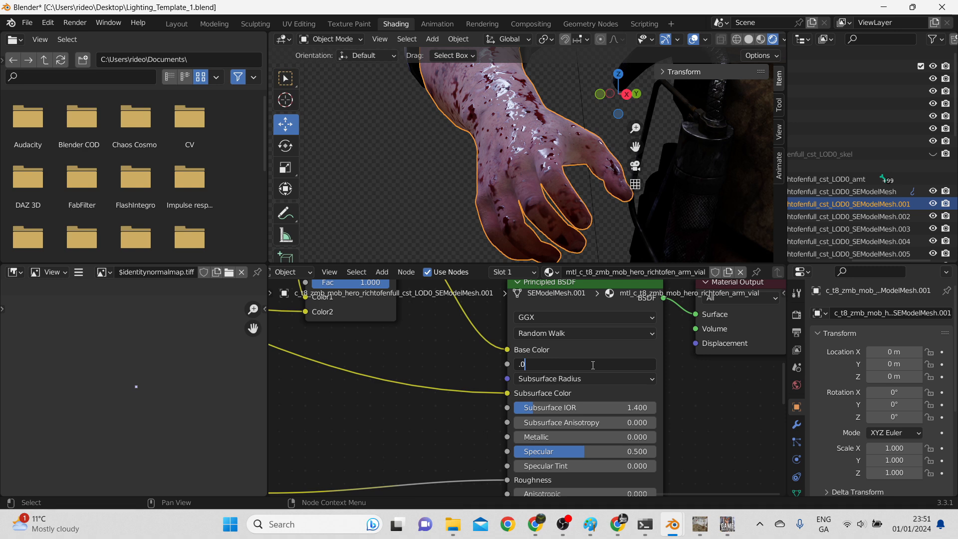
pyautogui.press('Return')
pyautogui.doubleClick(593, 367)
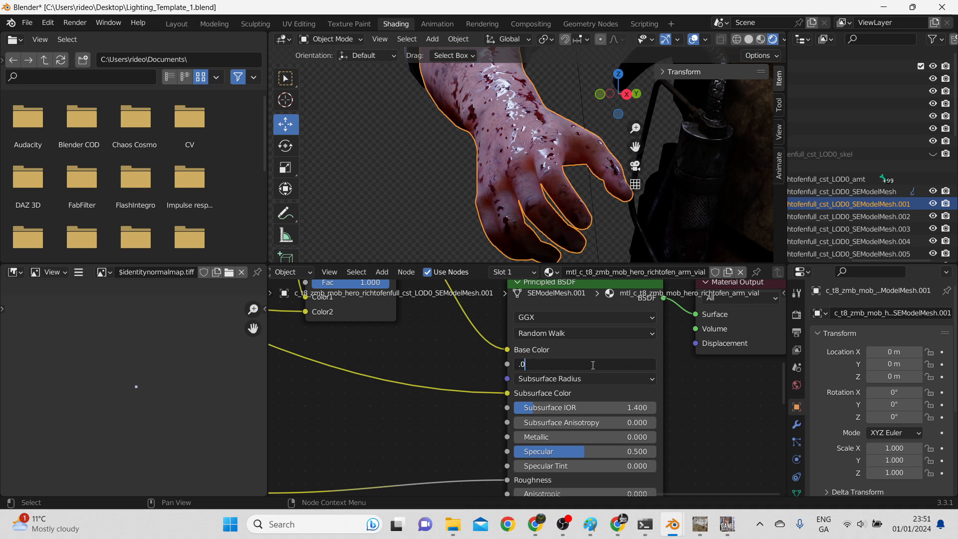
pyautogui.write('.03')
pyautogui.press('Return')
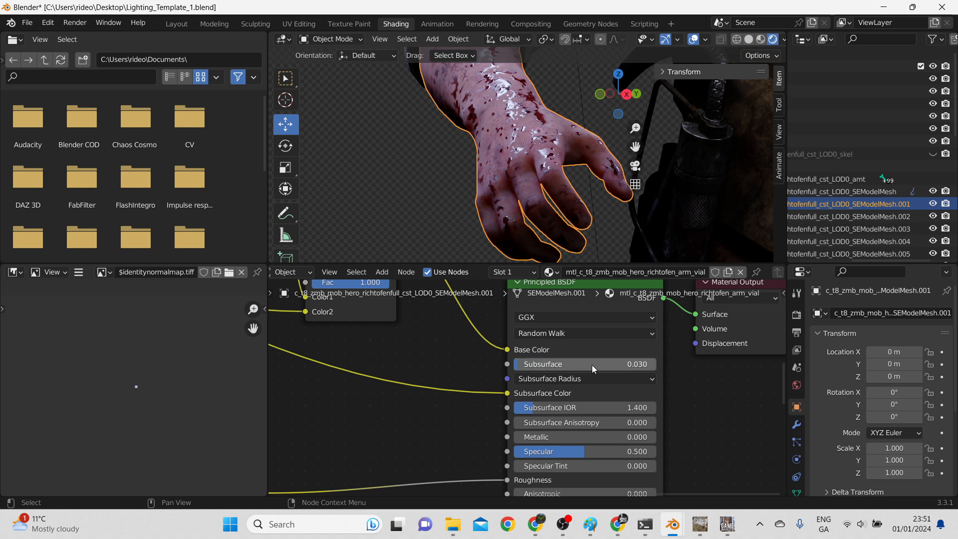
pyautogui.doubleClick(593, 364)
pyautogui.write('.04')
pyautogui.press('Return')
pyautogui.scroll(-2, 484, 108)
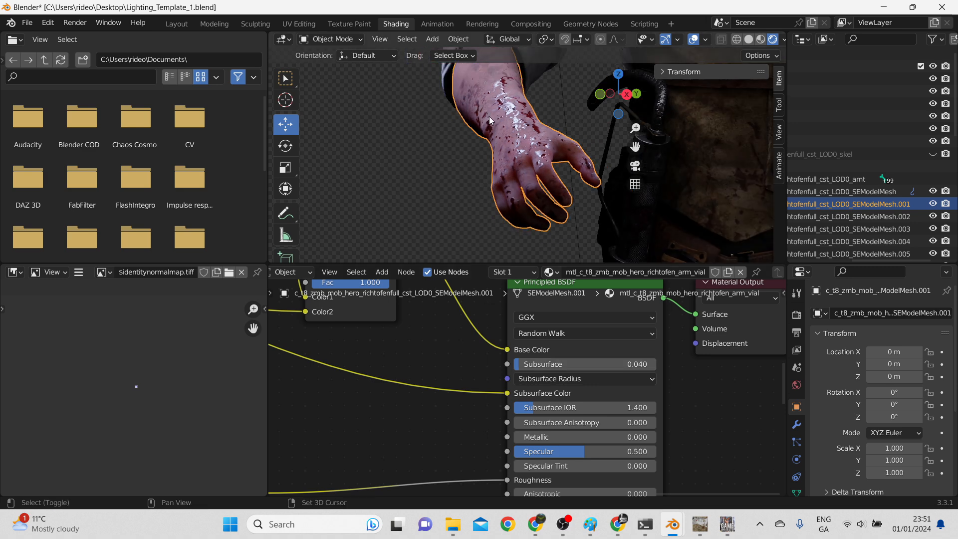
pyautogui.keyDown('shift'); pyautogui.moveTo(489, 120); pyautogui.dragTo(477, 149, button='middle'); pyautogui.keyUp('shift')
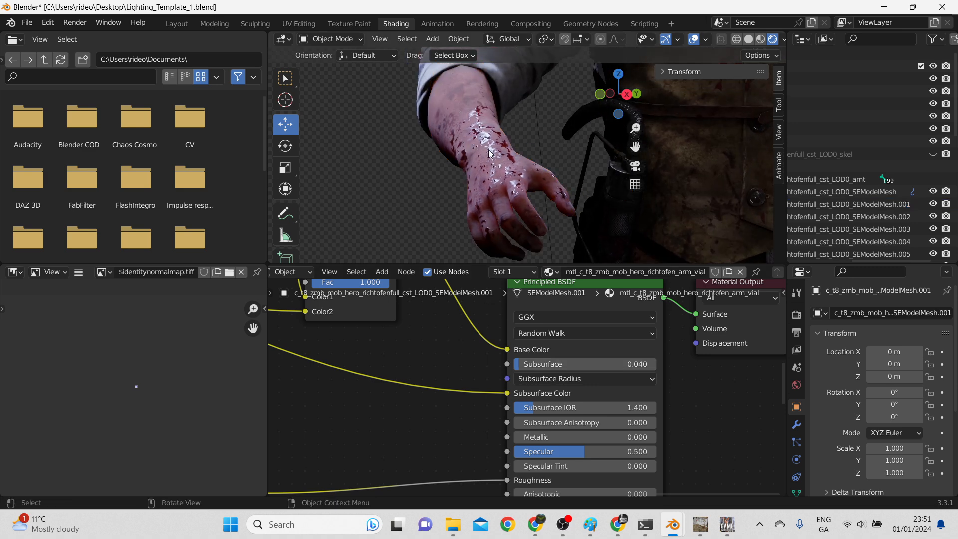
# Step: Display the arm's gloss image texture in the image editor and enlarge that editor
pyautogui.scroll(-2, 499, 379)
pyautogui.moveTo(450, 399); pyautogui.dragTo(715, 341, button='middle')
pyautogui.moveTo(422, 328); pyautogui.dragTo(580, 326, button='middle')
pyautogui.moveTo(513, 371); pyautogui.dragTo(482, 356, button='middle')
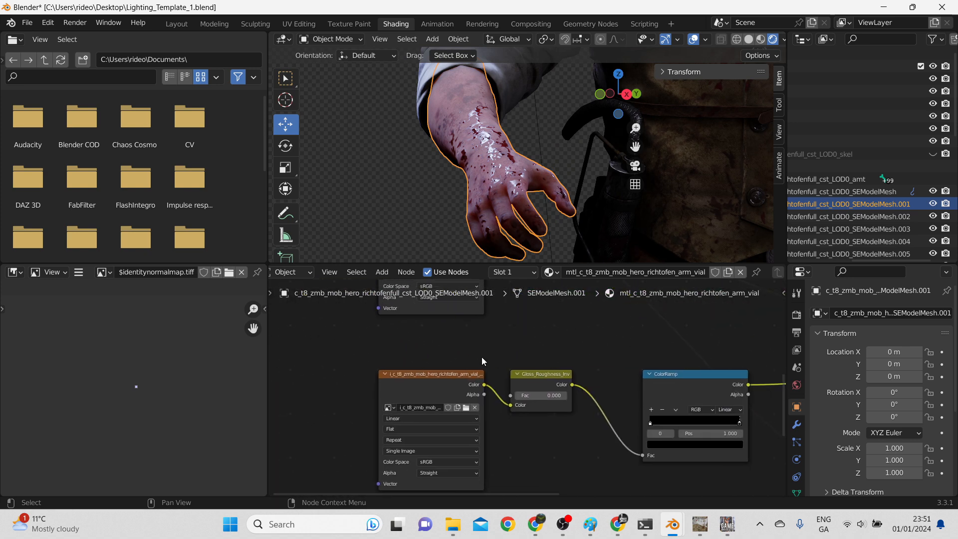
pyautogui.click(430, 381)
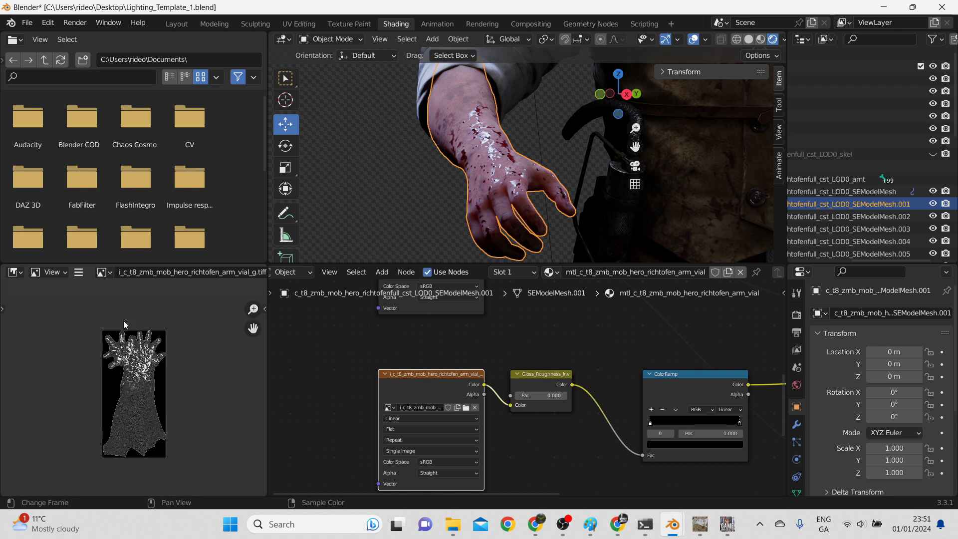
pyautogui.moveTo(176, 265); pyautogui.dragTo(172, 141)
pyautogui.scroll(4, 141, 252)
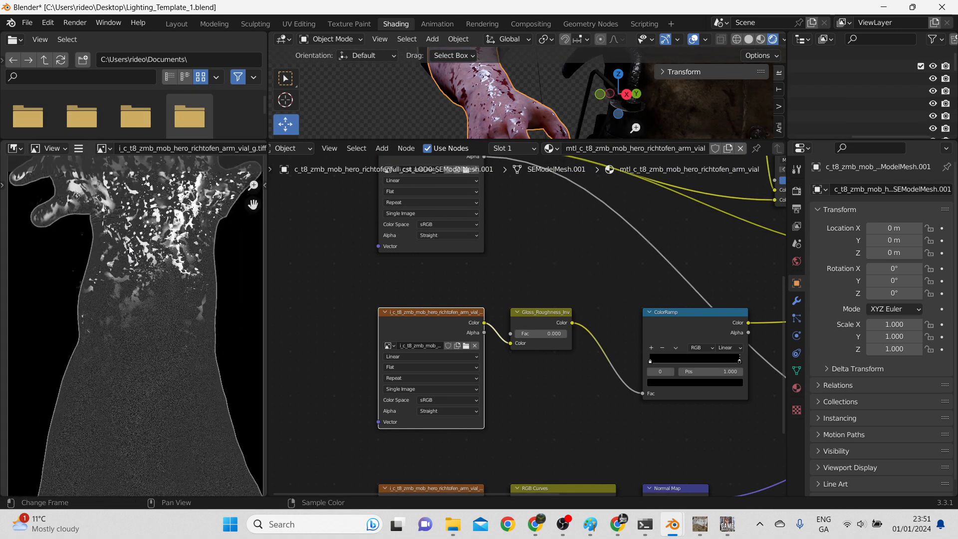
# Step: Examine the fingers, hand and forearm areas of the arm's gloss map up close
pyautogui.scroll(-3, 141, 252)
pyautogui.scroll(1, 101, 329)
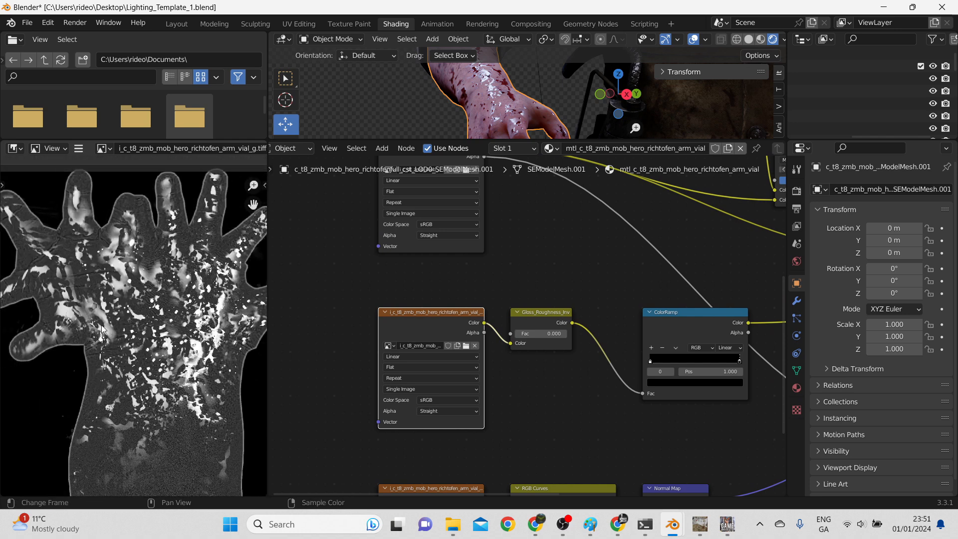
pyautogui.scroll(-1, 182, 272)
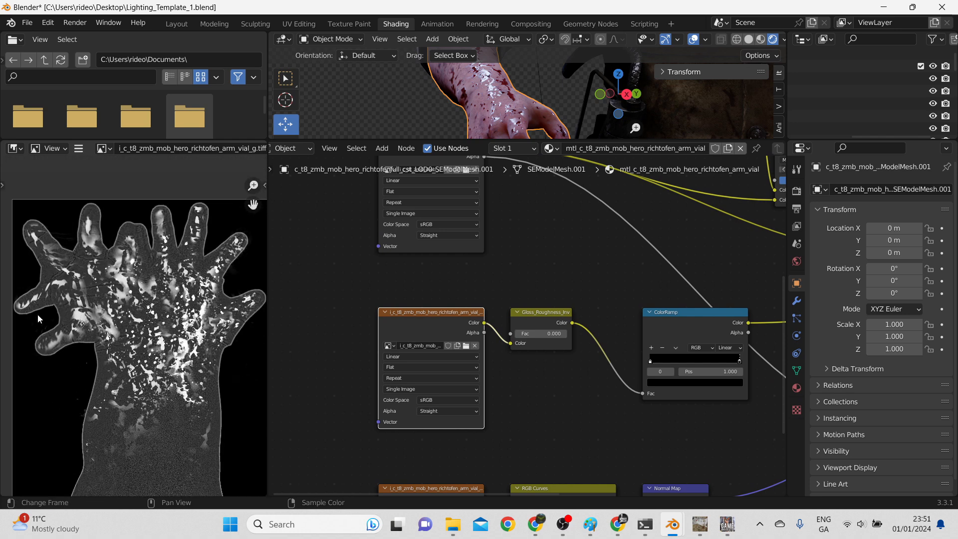
pyautogui.scroll(3, 239, 316)
pyautogui.moveTo(220, 328); pyautogui.dragTo(180, 352, button='middle')
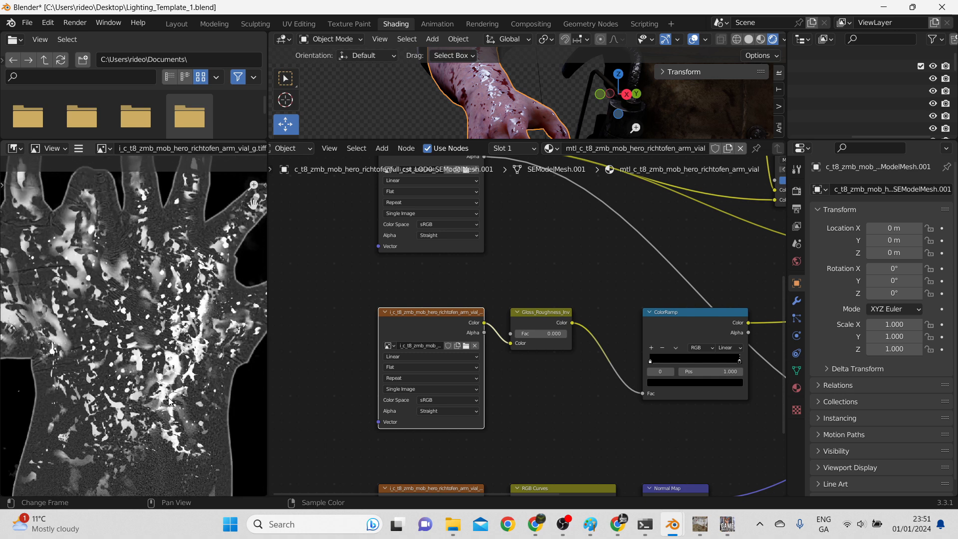
pyautogui.scroll(-1, 182, 374)
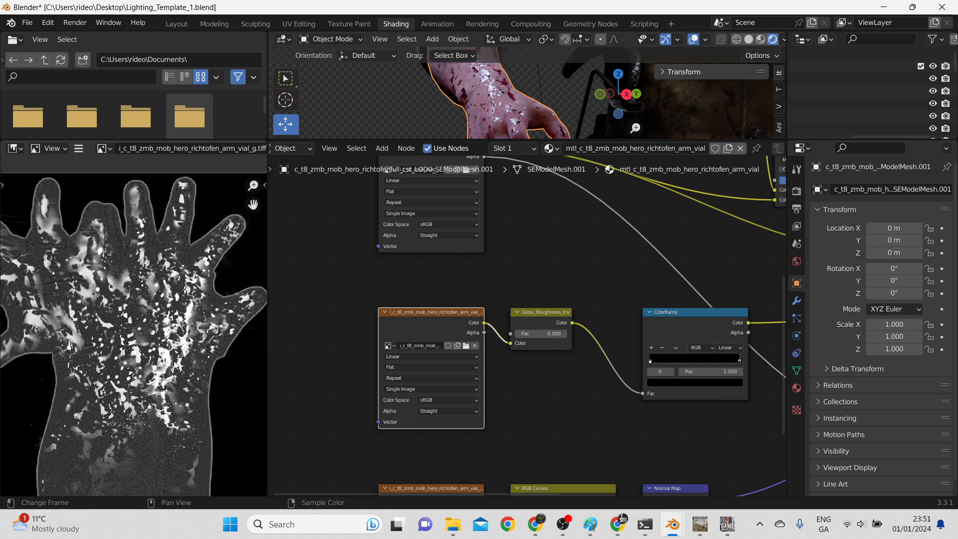
pyautogui.scroll(-3, 177, 349)
pyautogui.moveTo(171, 325); pyautogui.dragTo(173, 294, button='middle')
pyautogui.scroll(-1, 553, 267)
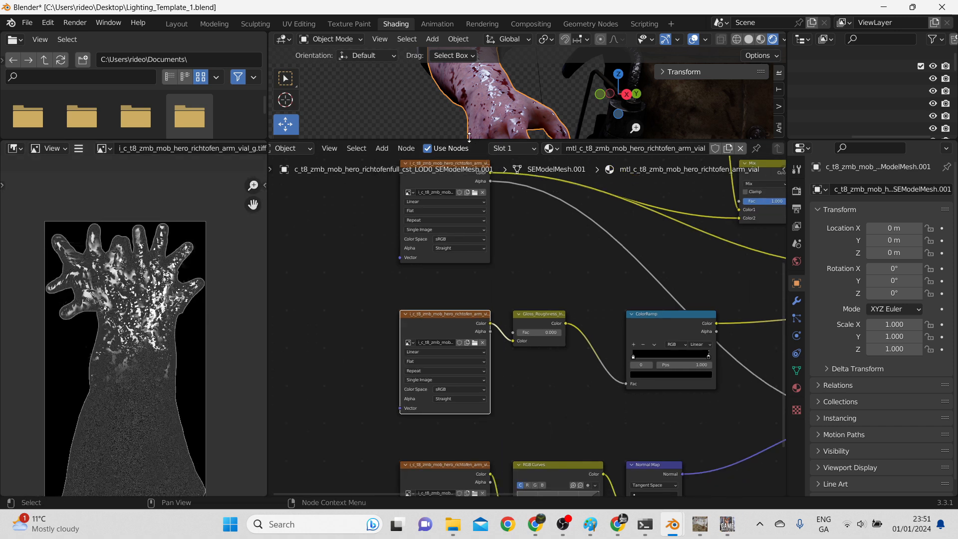
# Step: Disconnect the Mix node from the arm material's Base Color, connect the ColorRamp's Color there instead, and set Subsurface to 0
pyautogui.moveTo(475, 138); pyautogui.dragTo(469, 311)
pyautogui.scroll(-1, 529, 385)
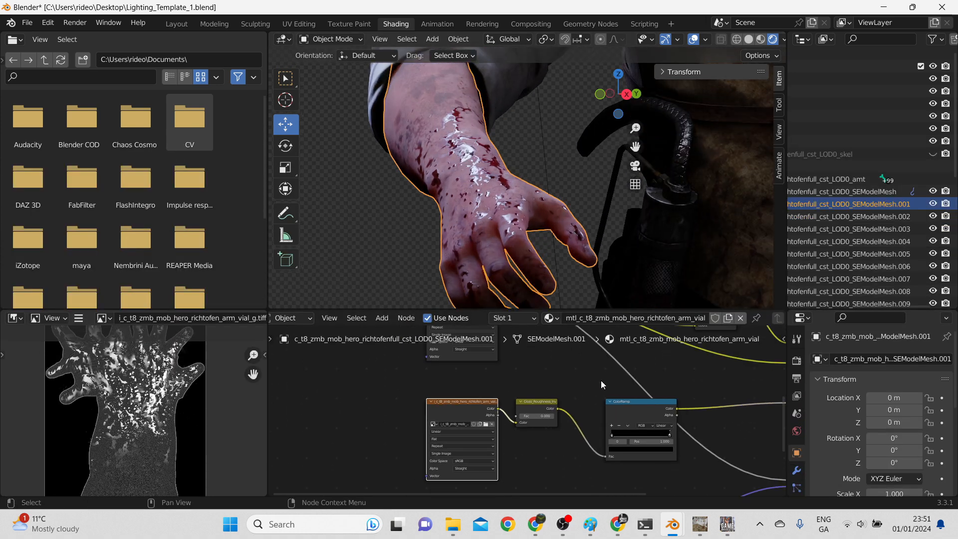
pyautogui.scroll(-1, 626, 382)
pyautogui.moveTo(588, 392); pyautogui.dragTo(483, 419, button='middle')
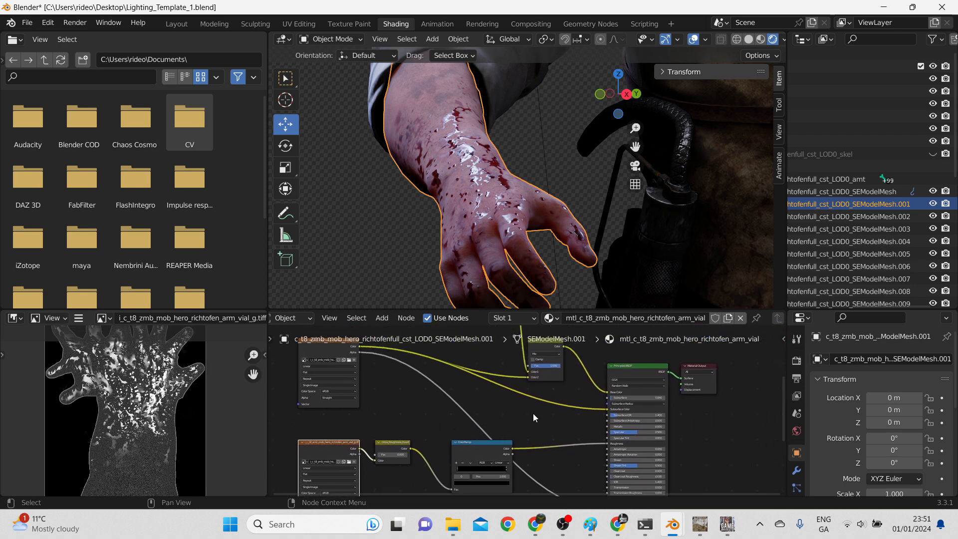
pyautogui.scroll(1, 528, 413)
pyautogui.moveTo(574, 417); pyautogui.dragTo(522, 426, button='middle')
pyautogui.scroll(2, 578, 410)
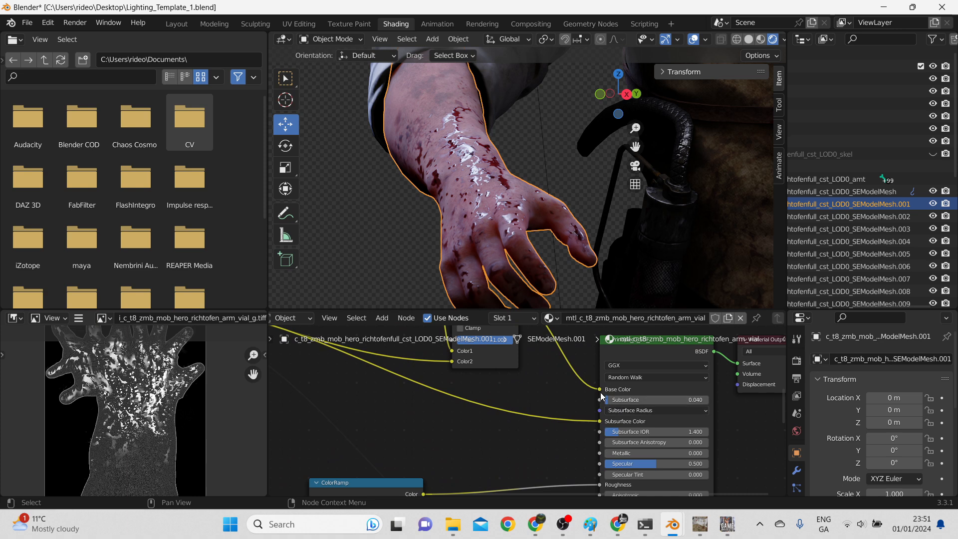
pyautogui.moveTo(600, 389); pyautogui.dragTo(579, 391)
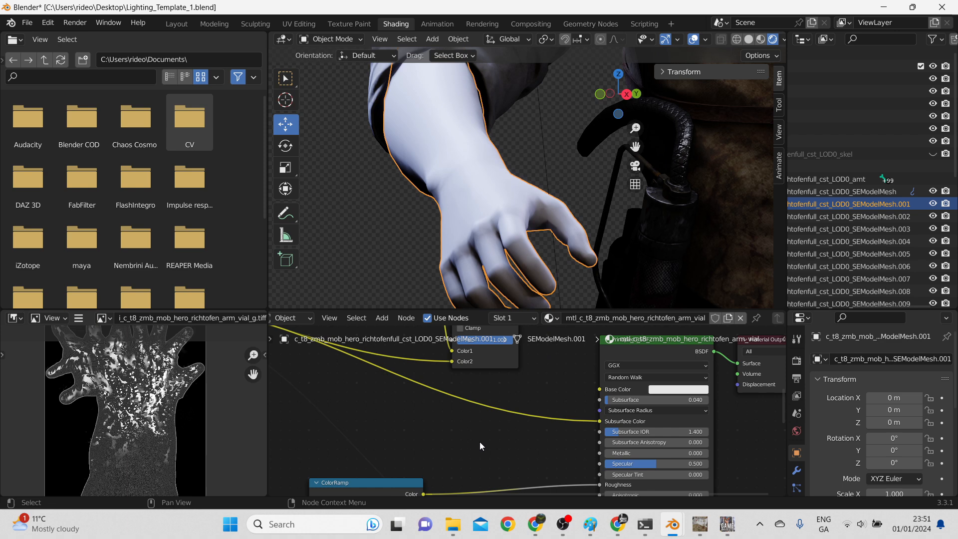
pyautogui.scroll(-2, 482, 445)
pyautogui.moveTo(481, 445); pyautogui.dragTo(489, 417, button='middle')
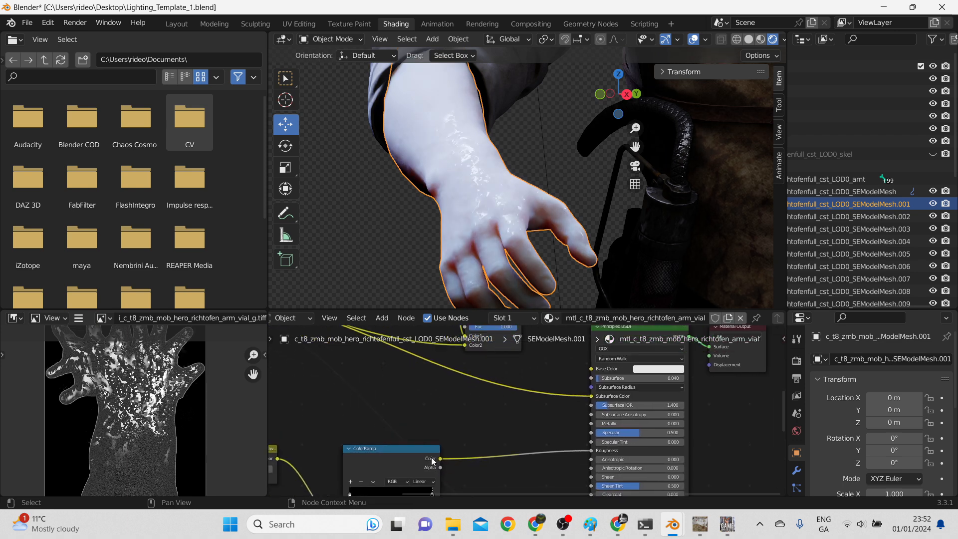
pyautogui.moveTo(441, 459); pyautogui.dragTo(590, 369)
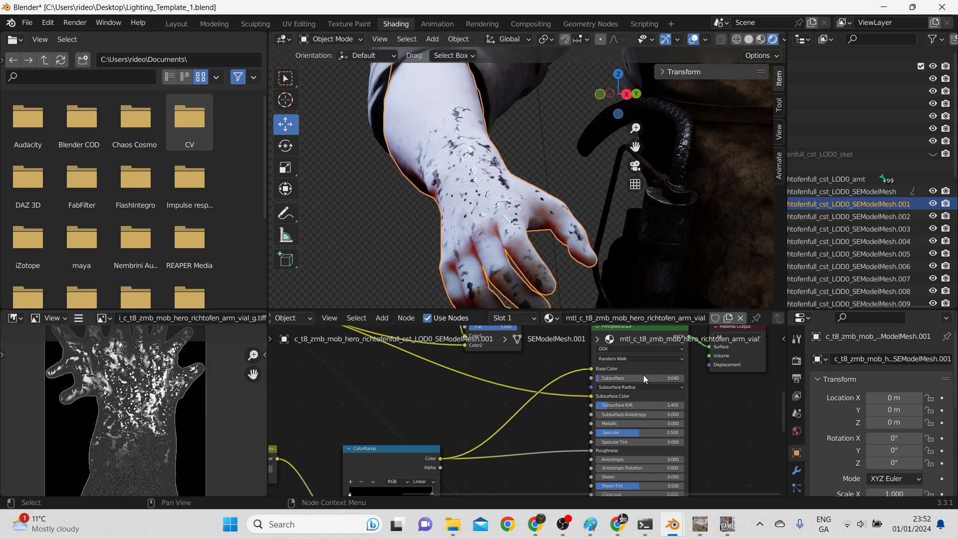
pyautogui.press('Return')
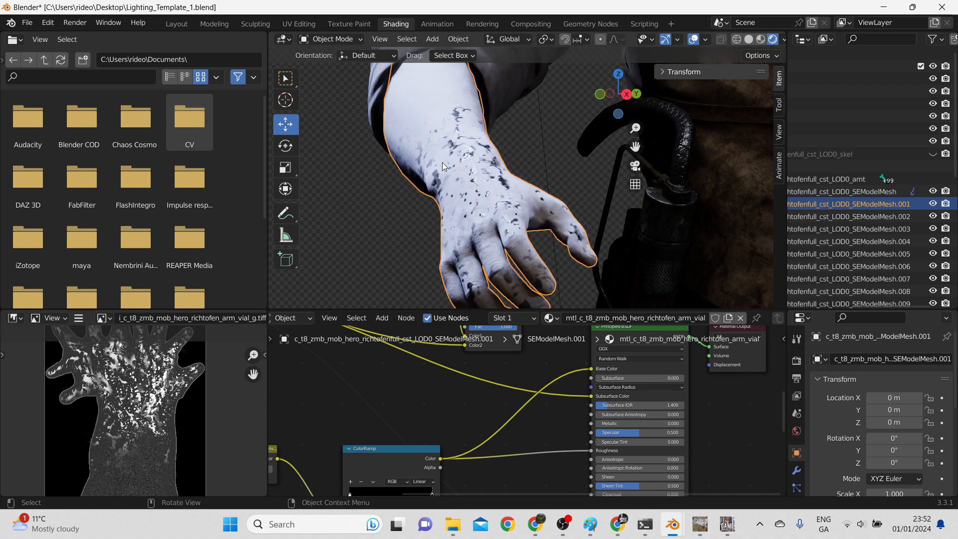
# Step: Compare the arm in Solid, Material Preview and Rendered viewport shading, and inspect the hand up close
pyautogui.click(758, 40)
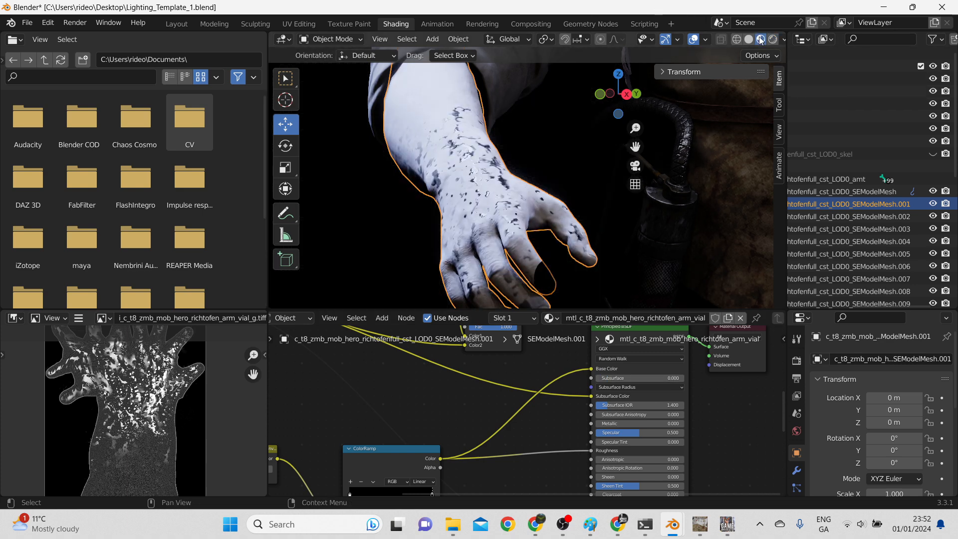
pyautogui.click(750, 40)
pyautogui.click(761, 40)
pyautogui.click(773, 40)
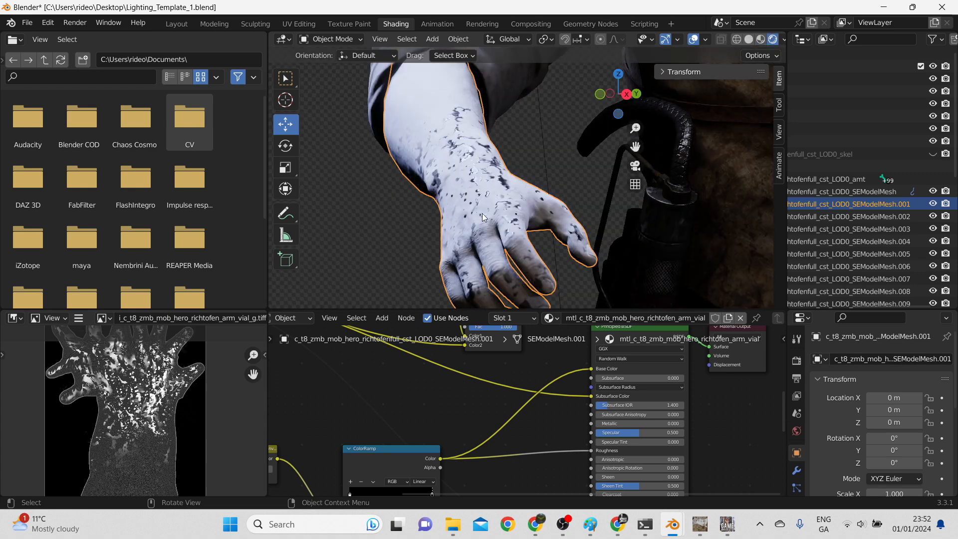
pyautogui.scroll(-1, 481, 215)
pyautogui.keyDown('shift'); pyautogui.moveTo(506, 236); pyautogui.dragTo(528, 201, button='middle'); pyautogui.keyUp('shift')
pyautogui.scroll(3, 527, 199)
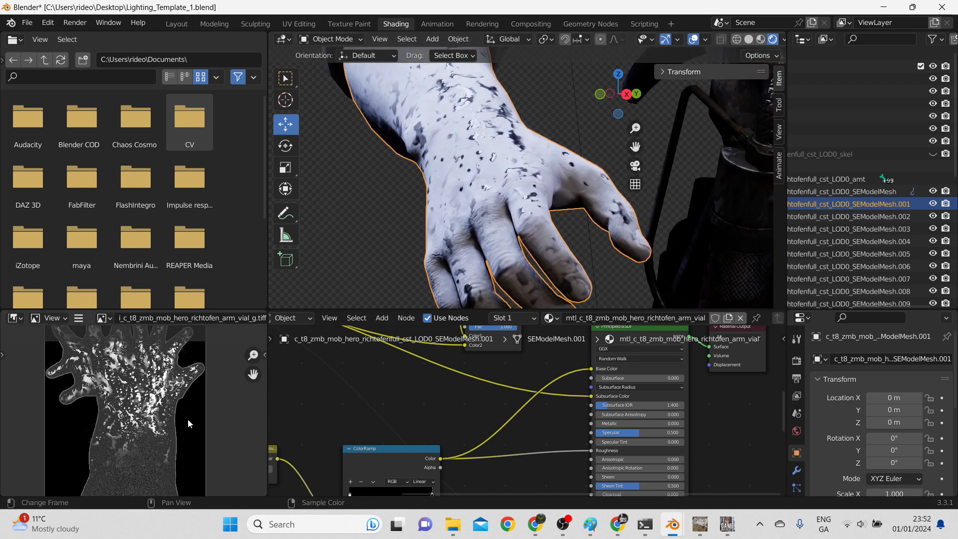
# Step: Test the brightness of the white stop on the arm material's roughness ColorRamp, leaving its value at 1.000
pyautogui.scroll(-1, 400, 419)
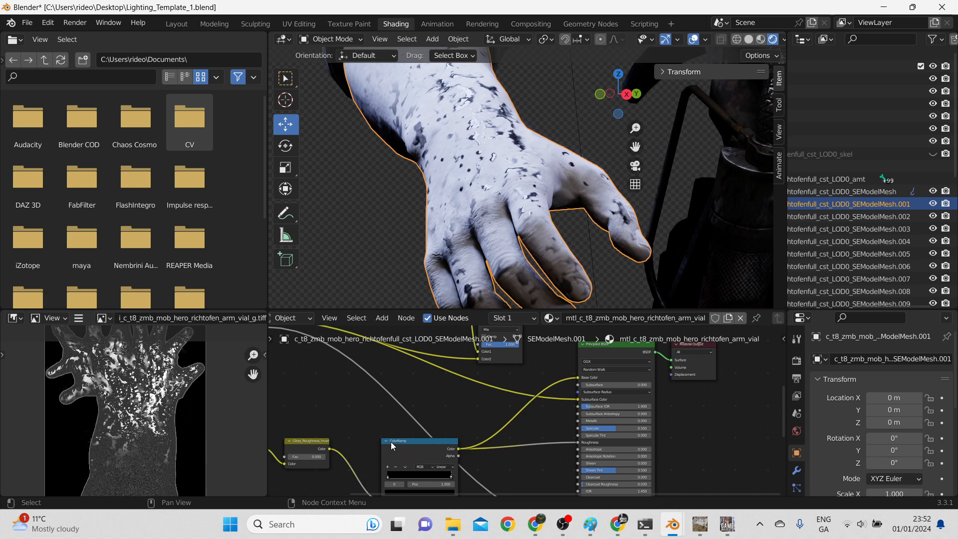
pyautogui.moveTo(353, 410); pyautogui.dragTo(495, 388, button='middle')
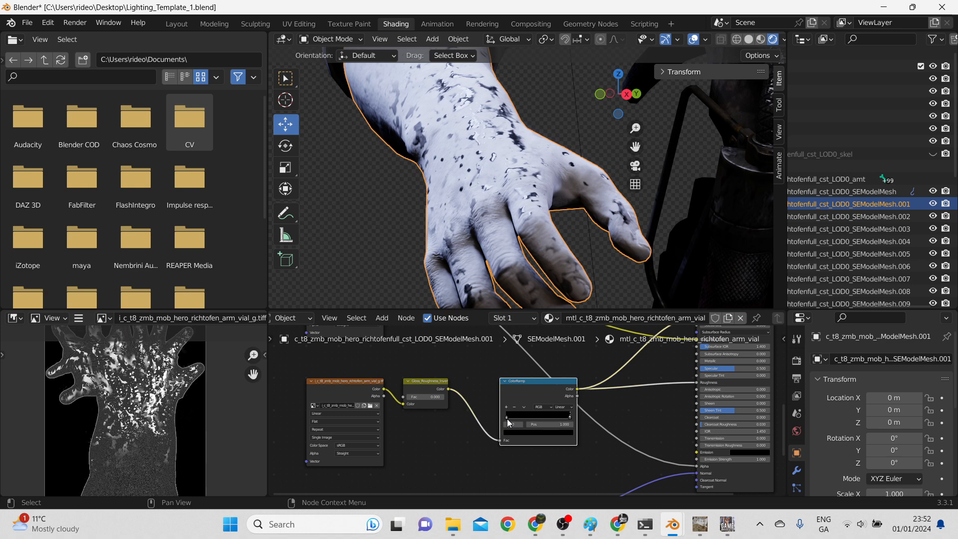
pyautogui.scroll(3, 506, 424)
pyautogui.click(481, 424)
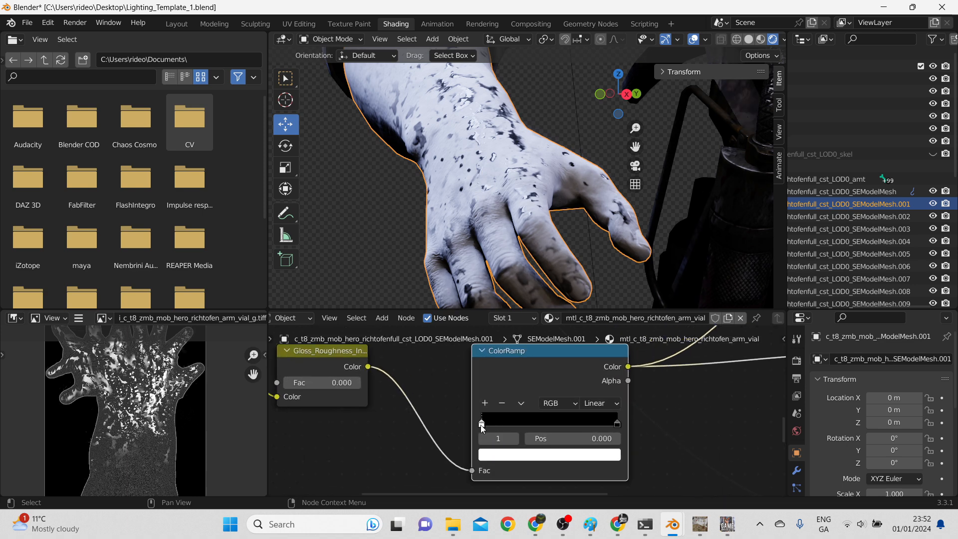
pyautogui.click(499, 455)
pyautogui.moveTo(593, 271)
pyautogui.mouseDown()
pyautogui.moveTo(590, 363)
pyautogui.moveTo(590, 269)
pyautogui.mouseUp()
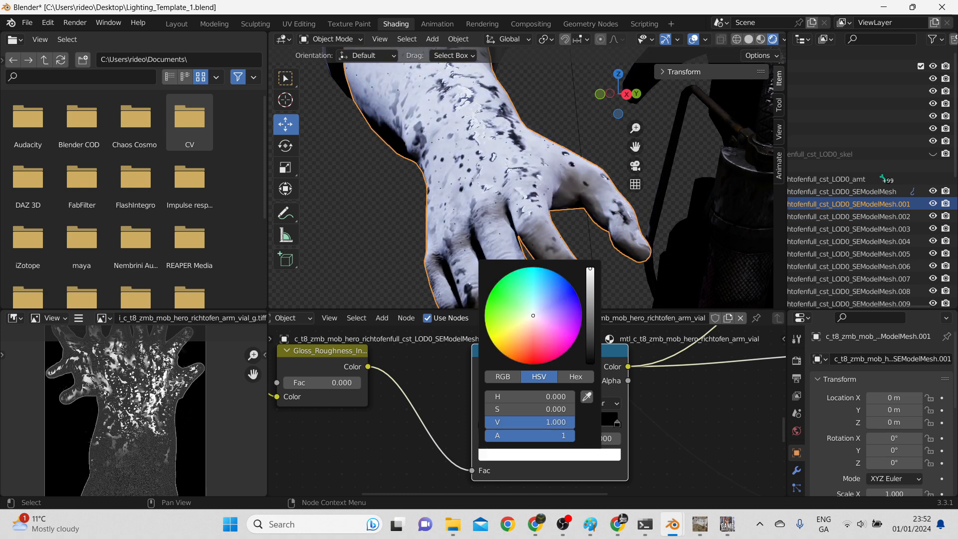
pyautogui.click(649, 433)
# Step: Test the brightness of the black stop on the arm's ColorRamp, leaving its value at 0.000
pyautogui.click(481, 420)
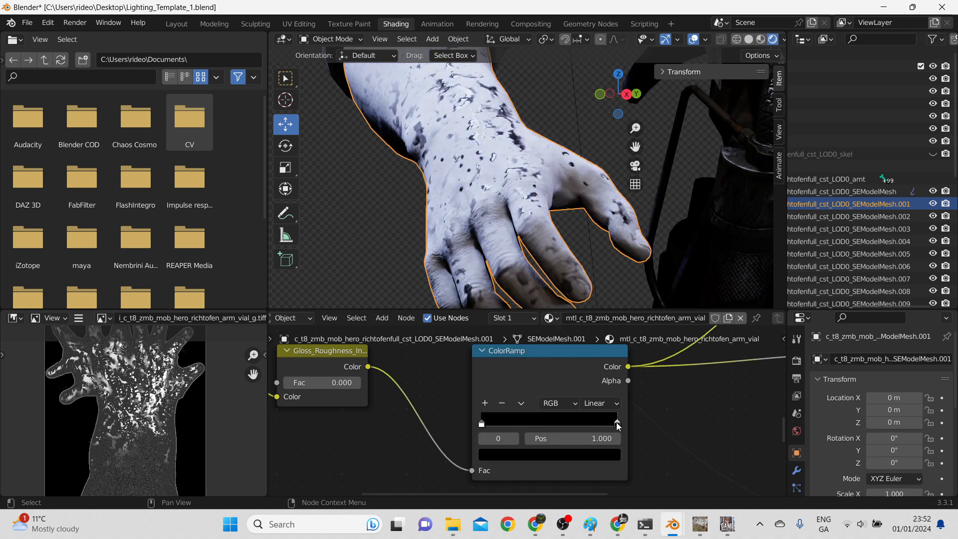
pyautogui.click(597, 452)
pyautogui.moveTo(590, 347)
pyautogui.mouseDown()
pyautogui.moveTo(590, 269)
pyautogui.moveTo(591, 362)
pyautogui.mouseUp()
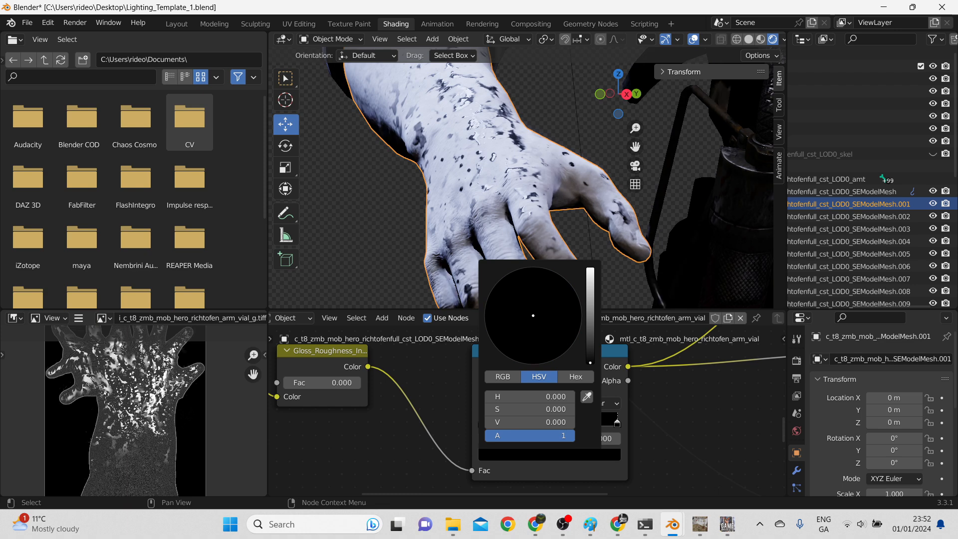
pyautogui.moveTo(591, 363)
pyautogui.mouseDown()
pyautogui.moveTo(591, 328)
pyautogui.moveTo(591, 363)
pyautogui.mouseUp()
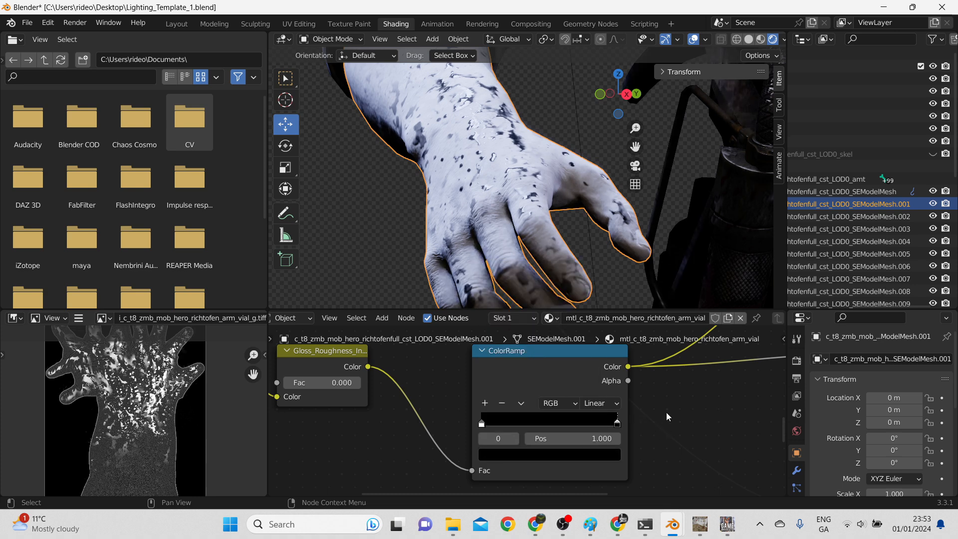
# Step: Inspect the arm material's Mix node, then display its occlusion and color image textures in the image editor
pyautogui.scroll(-7, 660, 415)
pyautogui.moveTo(660, 415); pyautogui.dragTo(557, 480, button='middle')
pyautogui.moveTo(601, 405); pyautogui.dragTo(536, 467, button='middle')
pyautogui.scroll(3, 547, 425)
pyautogui.moveTo(537, 396); pyautogui.dragTo(490, 448, button='middle')
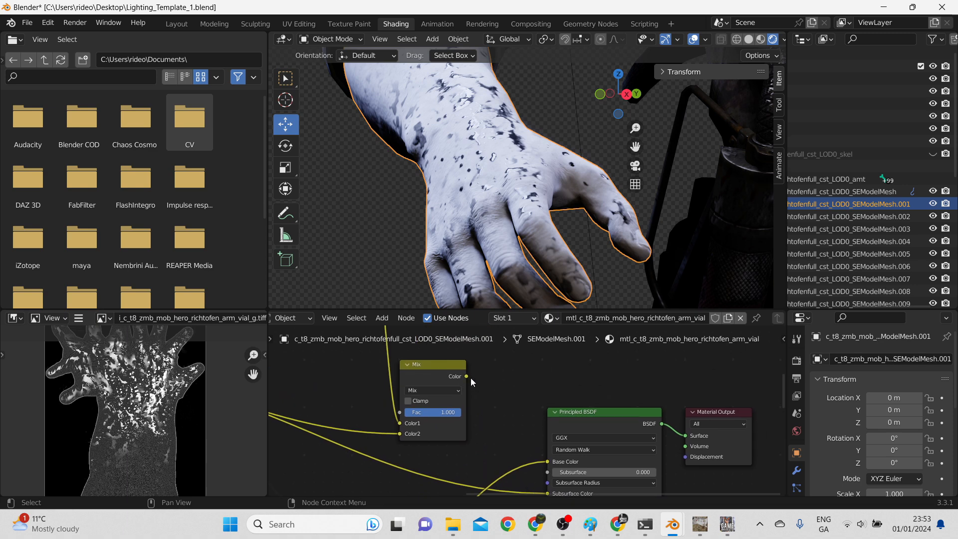
pyautogui.scroll(-2, 471, 383)
pyautogui.moveTo(492, 415); pyautogui.dragTo(602, 460, button='middle')
pyautogui.scroll(-2, 393, 401)
pyautogui.moveTo(402, 419); pyautogui.dragTo(505, 481, button='middle')
pyautogui.scroll(-2, 426, 407)
pyautogui.click(470, 342)
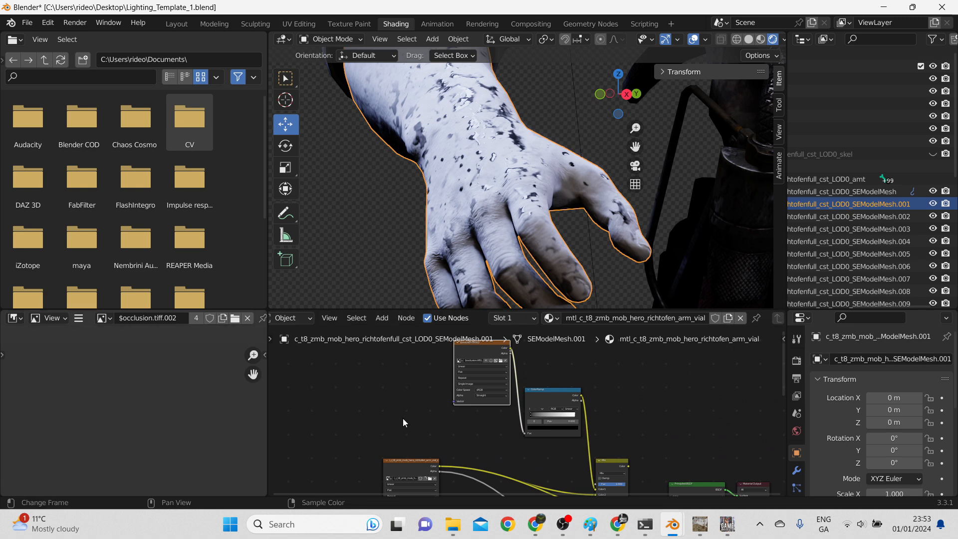
pyautogui.moveTo(431, 449); pyautogui.dragTo(387, 379, button='middle')
pyautogui.click(369, 402)
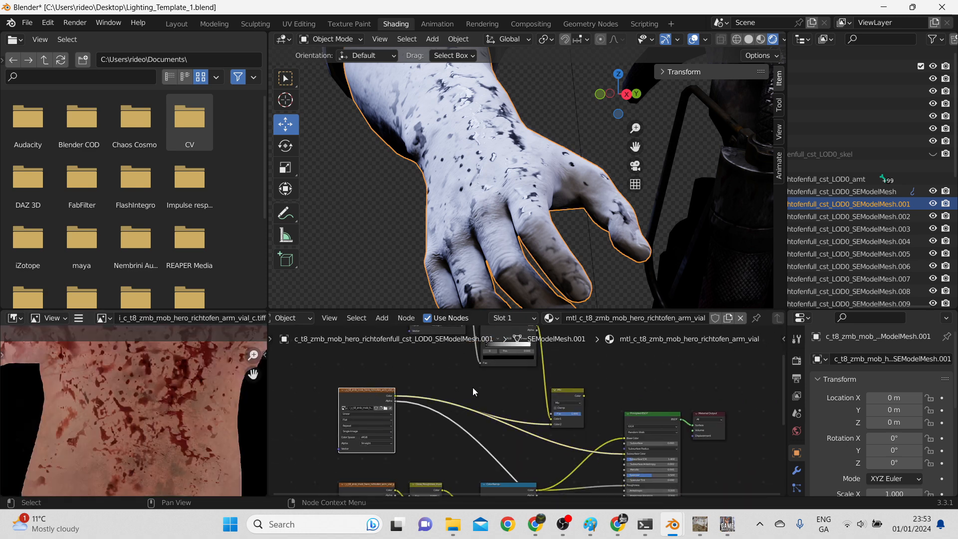
pyautogui.scroll(-5, 142, 397)
pyautogui.moveTo(483, 427); pyautogui.dragTo(469, 423, button='middle')
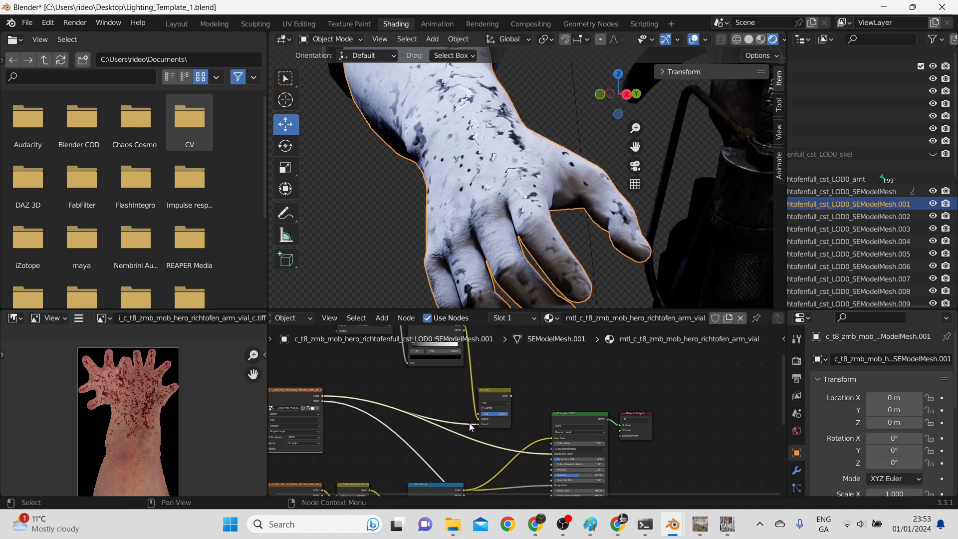
# Step: Connect the Mix node's Color to the arm material's Base Color and set Subsurface to 0.03
pyautogui.scroll(3, 484, 418)
pyautogui.moveTo(498, 383); pyautogui.dragTo(572, 462)
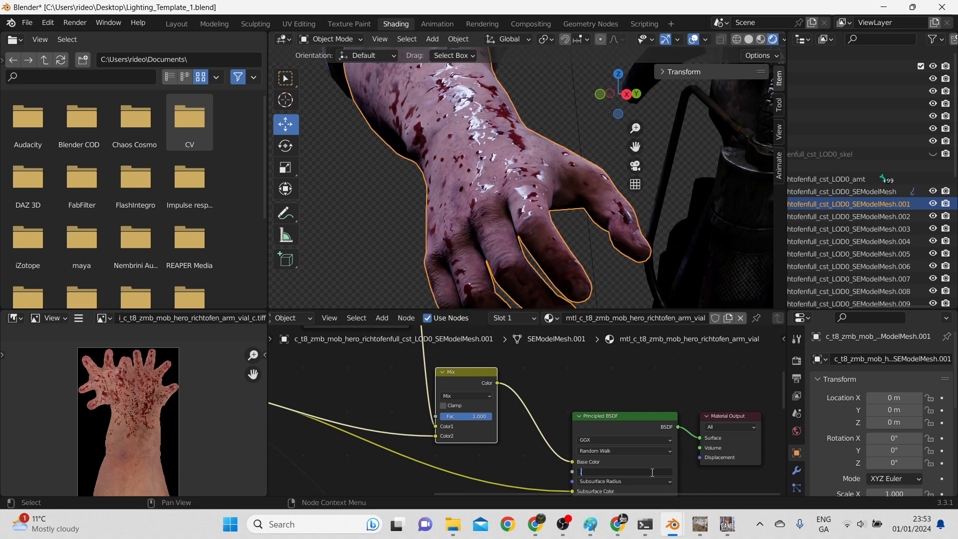
pyautogui.write('3')
pyautogui.press('Return')
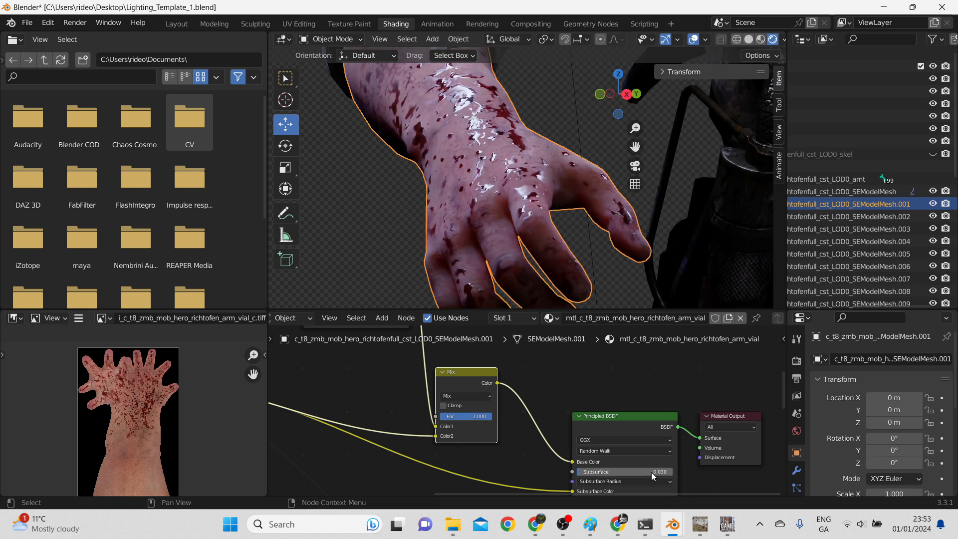
# Step: Darken the white stop of the arm's roughness ColorRamp slightly to a very light grey
pyautogui.scroll(-2, 406, 464)
pyautogui.scroll(5, 400, 465)
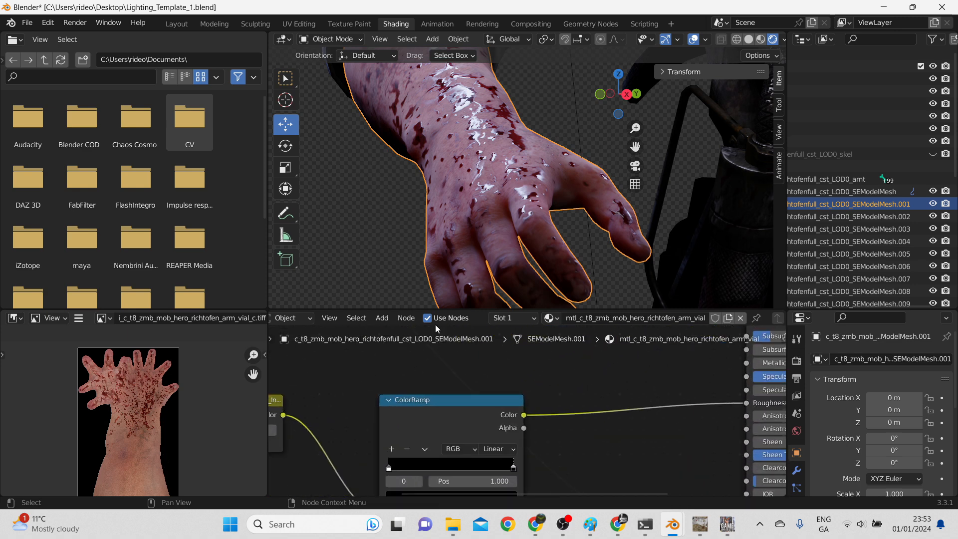
pyautogui.click(388, 468)
pyautogui.scroll(-2, 357, 432)
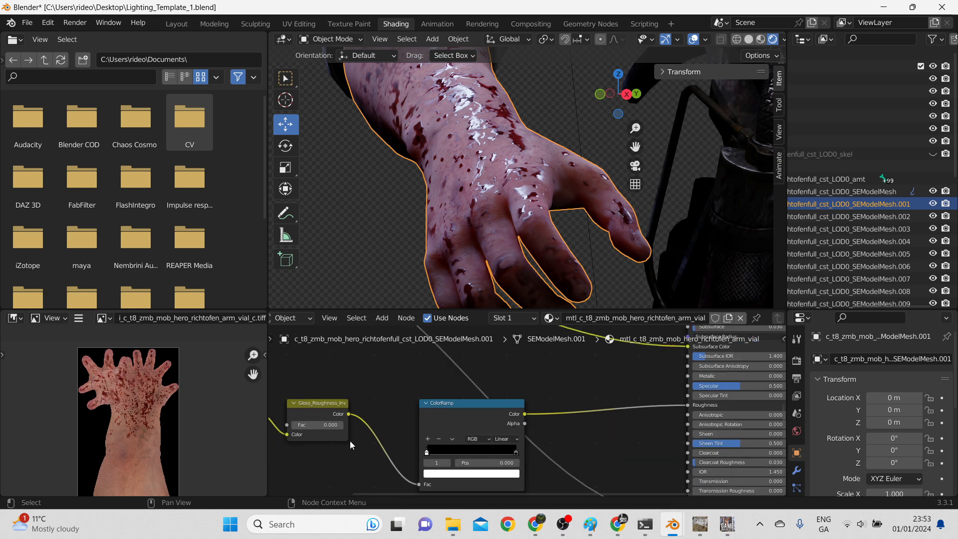
pyautogui.scroll(3, 406, 432)
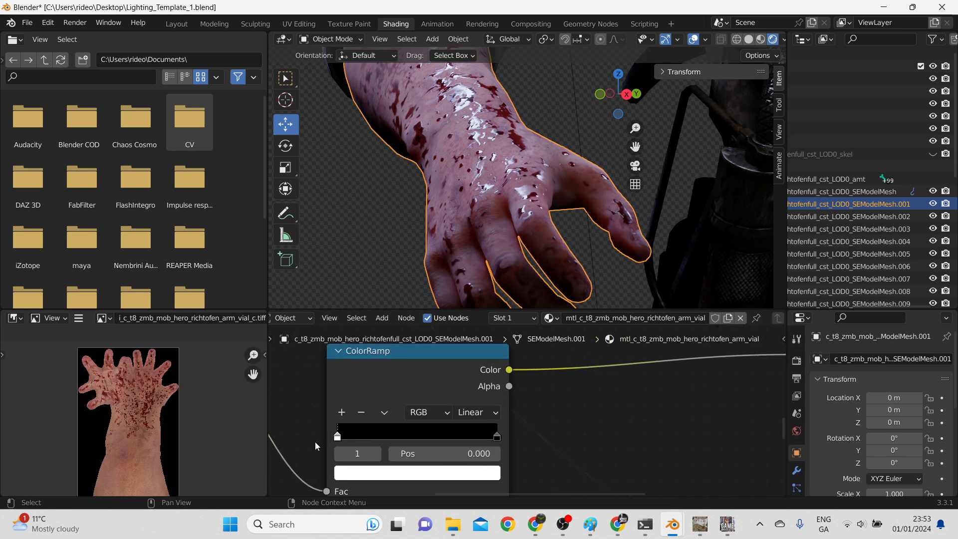
pyautogui.click(338, 438)
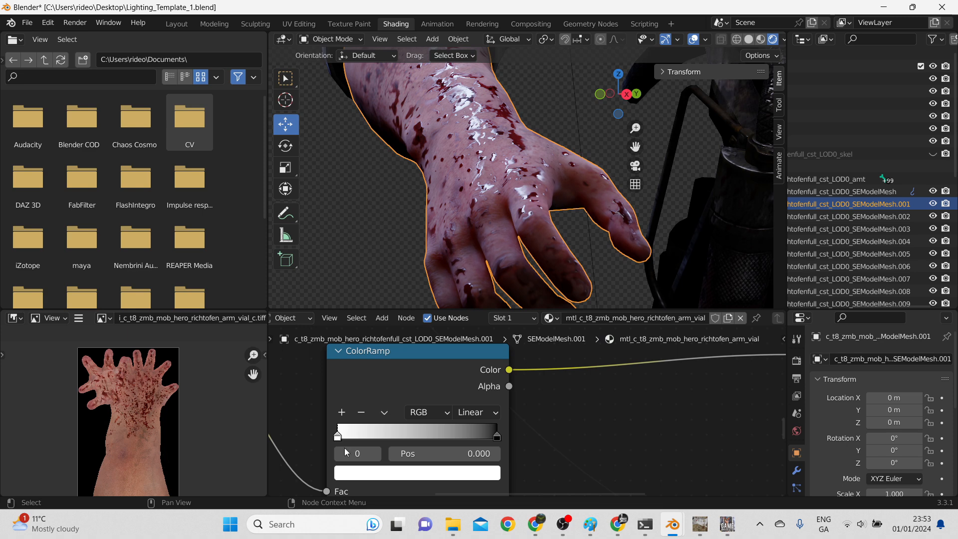
pyautogui.click(374, 473)
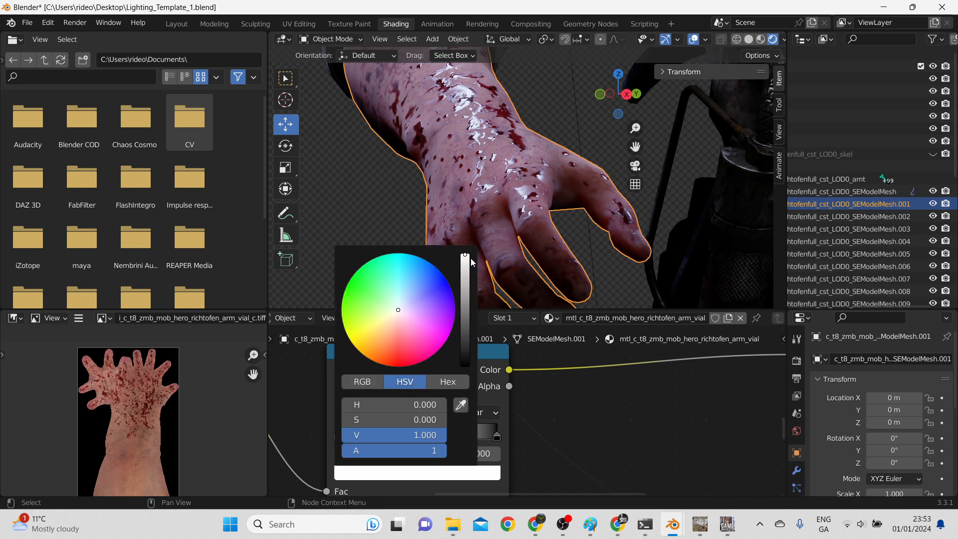
pyautogui.moveTo(466, 261)
pyautogui.mouseDown()
pyautogui.moveTo(465, 336)
pyautogui.moveTo(466, 255)
pyautogui.mouseUp()
pyautogui.moveTo(465, 255)
pyautogui.mouseDown()
pyautogui.moveTo(465, 273)
pyautogui.moveTo(465, 263)
pyautogui.mouseUp()
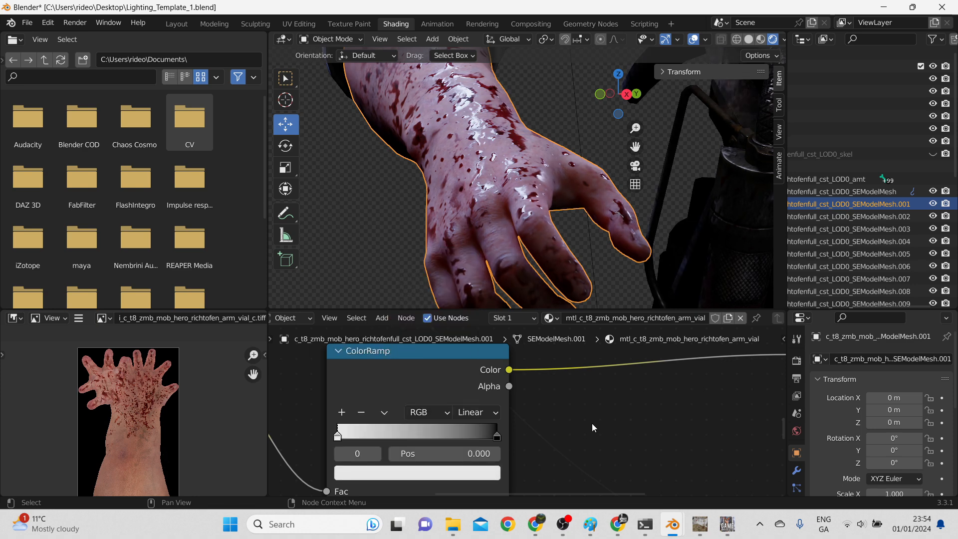
# Step: Lighten the black stop of the arm's roughness ColorRamp to a value of 0.011
pyautogui.click(496, 437)
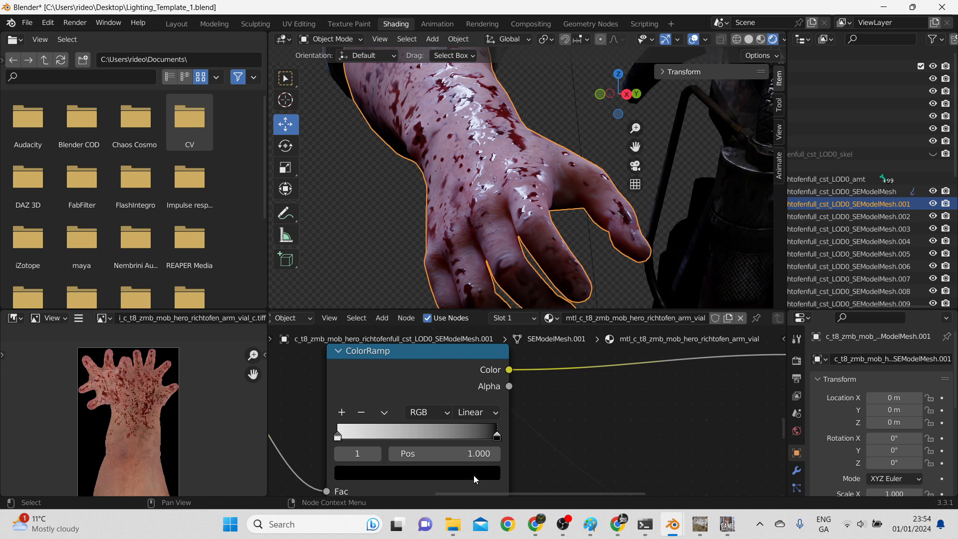
pyautogui.click(474, 474)
pyautogui.moveTo(465, 365)
pyautogui.mouseDown()
pyautogui.moveTo(465, 254)
pyautogui.moveTo(465, 355)
pyautogui.mouseUp()
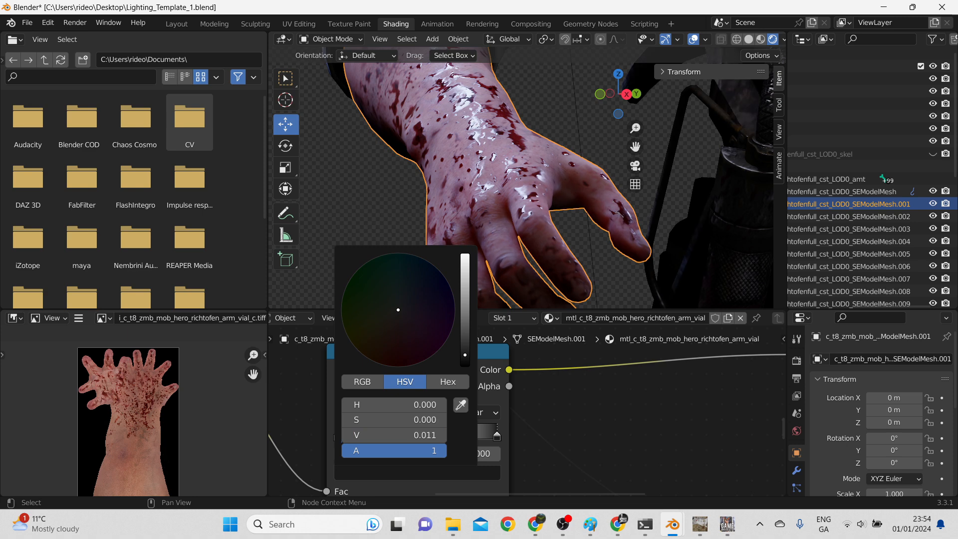
pyautogui.scroll(-3, 573, 429)
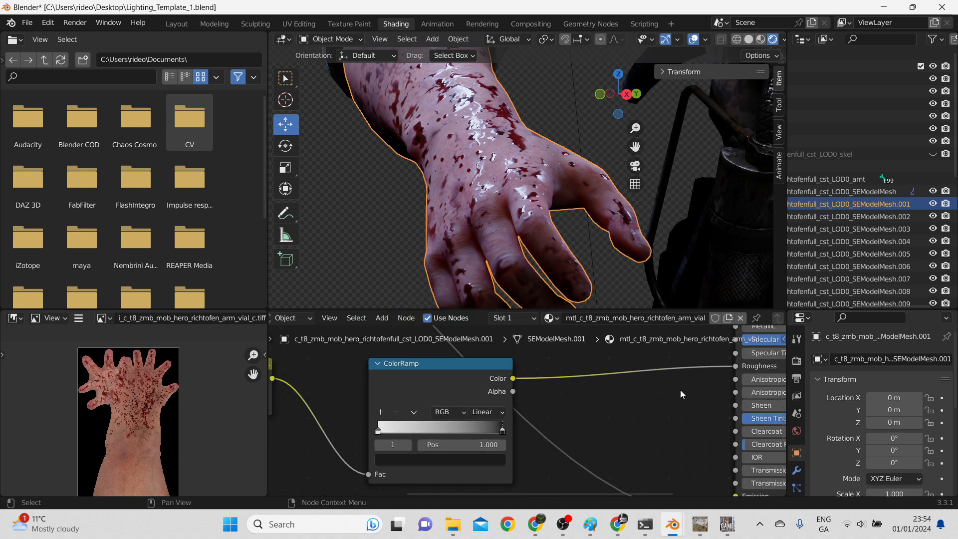
pyautogui.scroll(-2, 468, 209)
# Step: Select the head mesh to show its material nodes
pyautogui.scroll(-2, 495, 192)
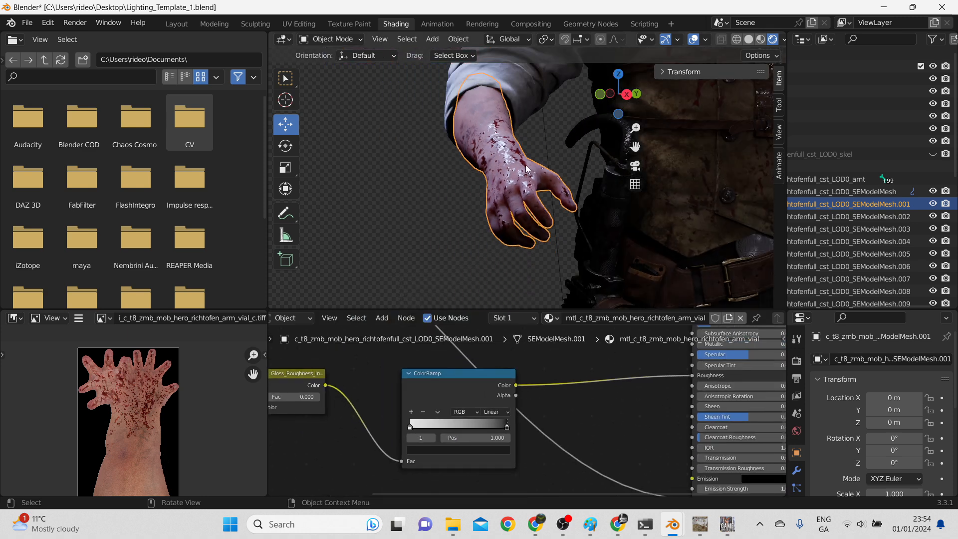
pyautogui.keyDown('shift'); pyautogui.moveTo(532, 148); pyautogui.dragTo(393, 83, button='middle'); pyautogui.keyUp('shift')
pyautogui.scroll(-2, 550, 124)
pyautogui.keyDown('shift'); pyautogui.moveTo(529, 143); pyautogui.dragTo(552, 211, button='middle'); pyautogui.keyUp('shift')
pyautogui.scroll(5, 475, 190)
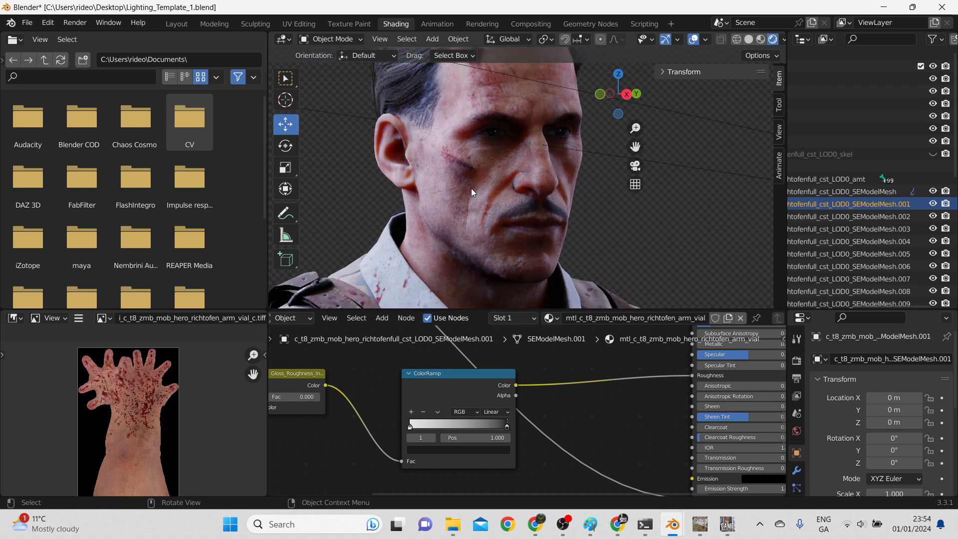
pyautogui.click(471, 187)
# Step: Display the head's gloss image texture in the image editor and examine the face area up close
pyautogui.scroll(-8, 573, 402)
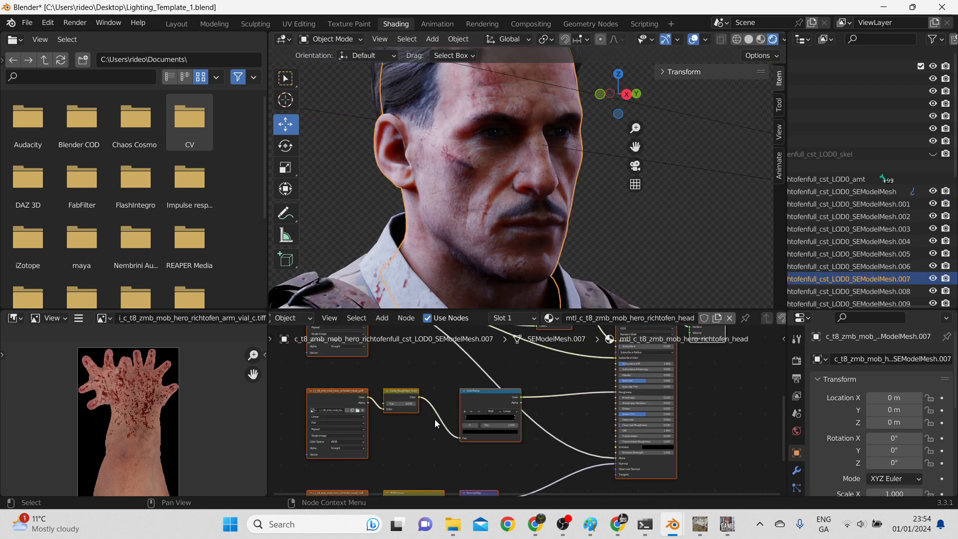
pyautogui.scroll(7, 436, 420)
pyautogui.scroll(2, 441, 421)
pyautogui.scroll(-8, 340, 421)
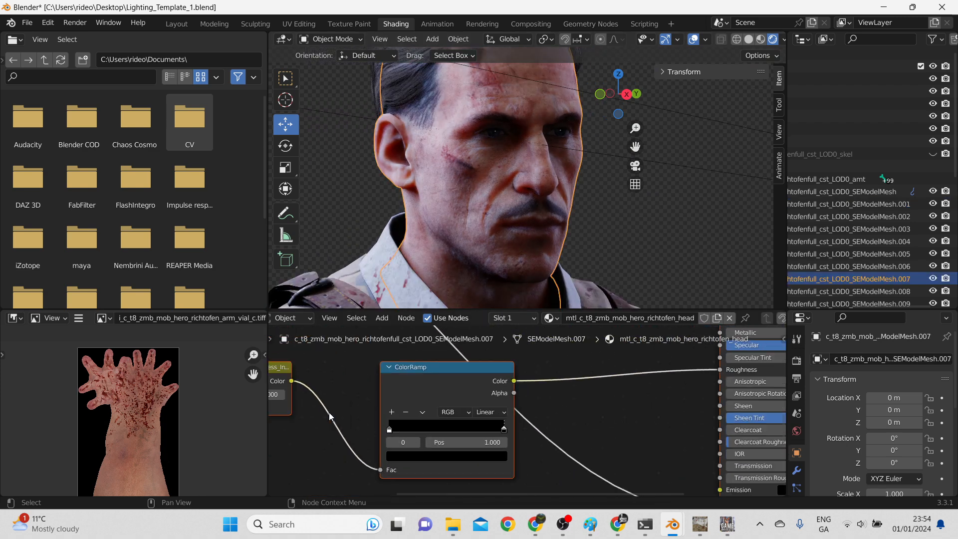
pyautogui.moveTo(312, 416); pyautogui.dragTo(419, 417, button='middle')
pyautogui.scroll(3, 367, 390)
pyautogui.click(357, 373)
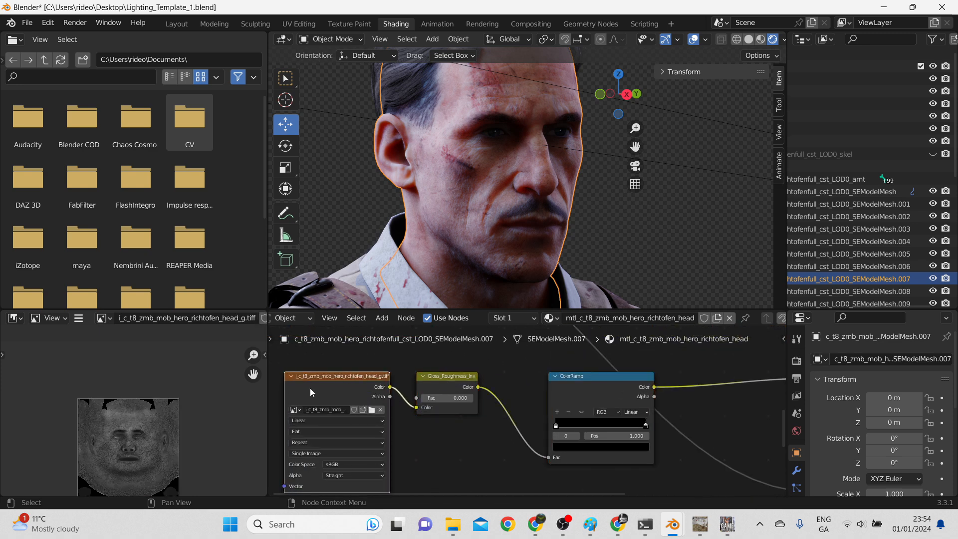
pyautogui.scroll(1, 102, 468)
pyautogui.scroll(5, 102, 469)
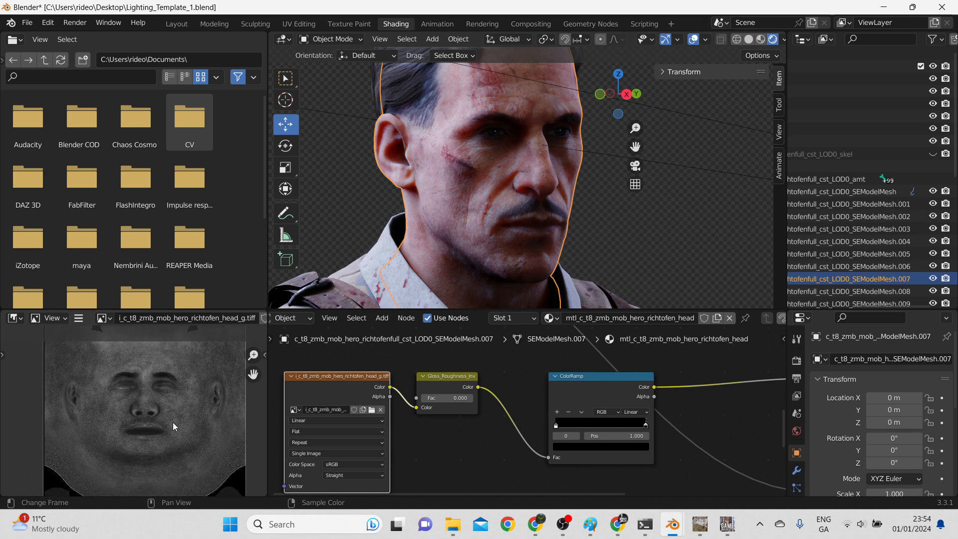
# Step: Darken the white stop of the head's roughness ColorRamp to a value of 0.628
pyautogui.moveTo(611, 426); pyautogui.dragTo(529, 439, button='middle')
pyautogui.scroll(2, 529, 440)
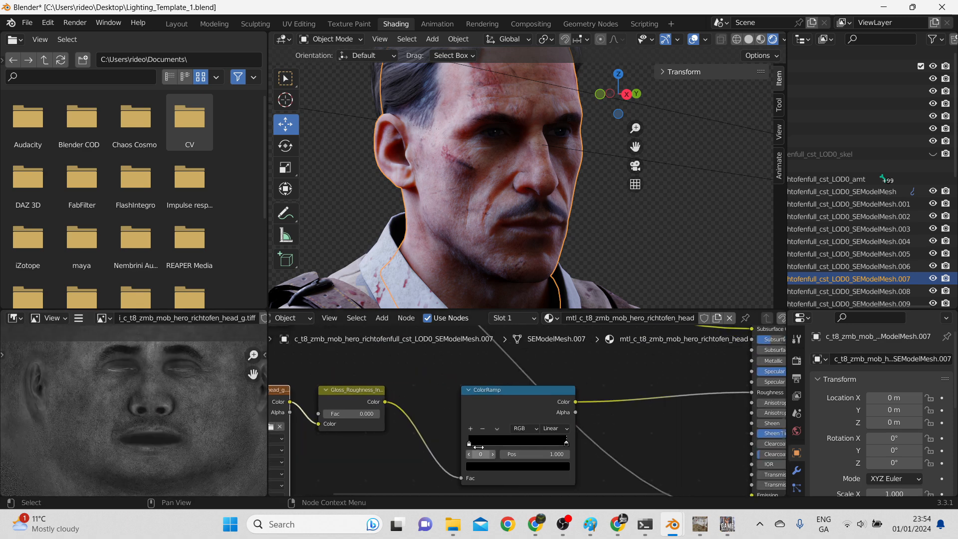
pyautogui.moveTo(480, 395); pyautogui.dragTo(477, 382, button='middle')
pyautogui.scroll(2, 449, 371)
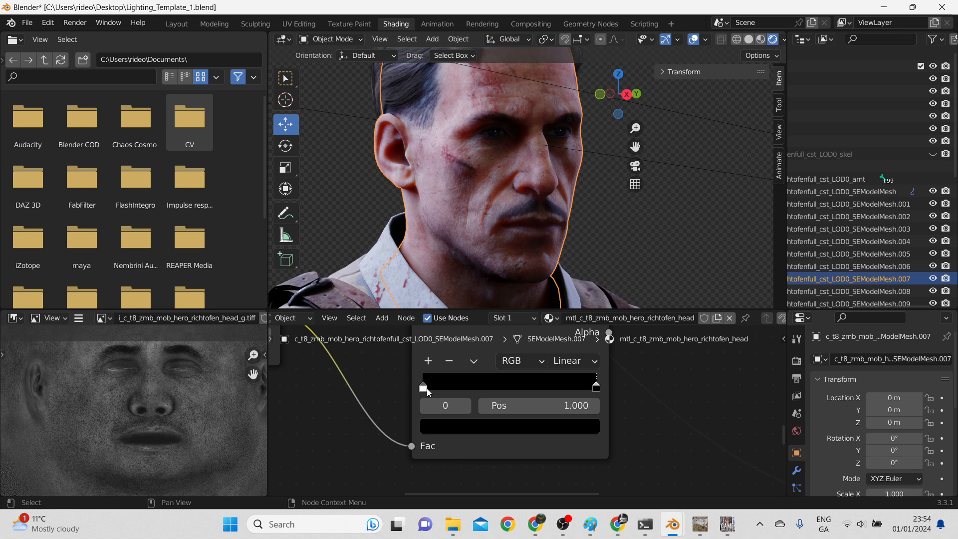
pyautogui.click(424, 388)
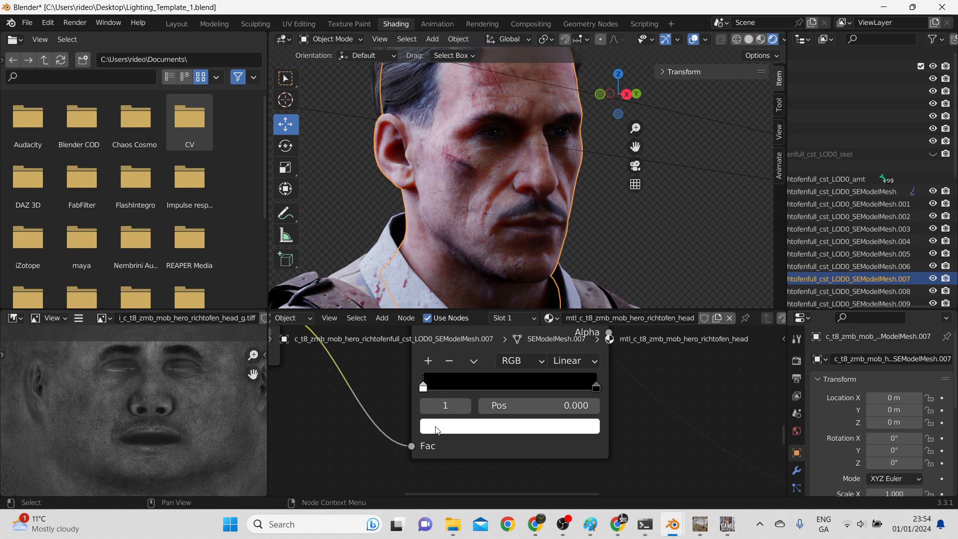
pyautogui.click(437, 428)
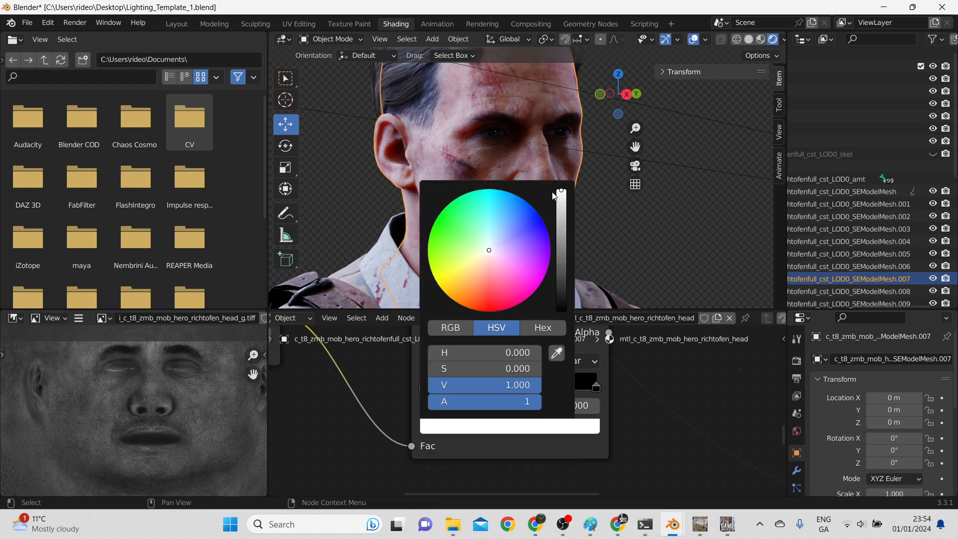
pyautogui.scroll(-2, 453, 397)
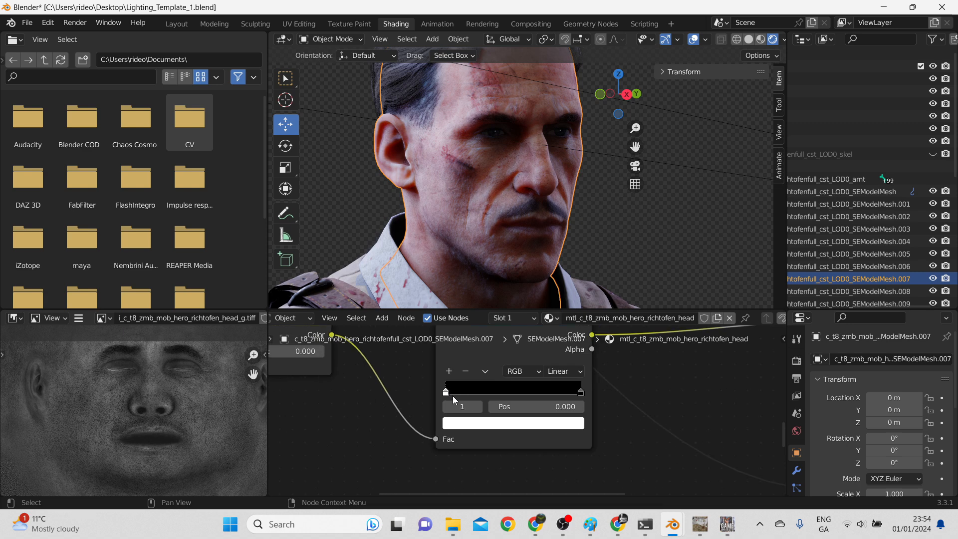
pyautogui.moveTo(413, 368); pyautogui.dragTo(366, 430, button='middle')
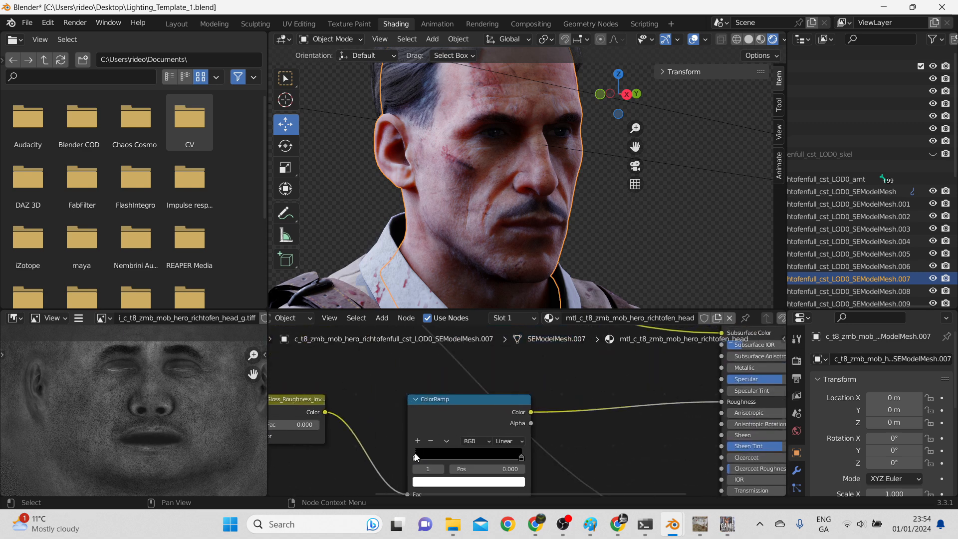
pyautogui.click(469, 482)
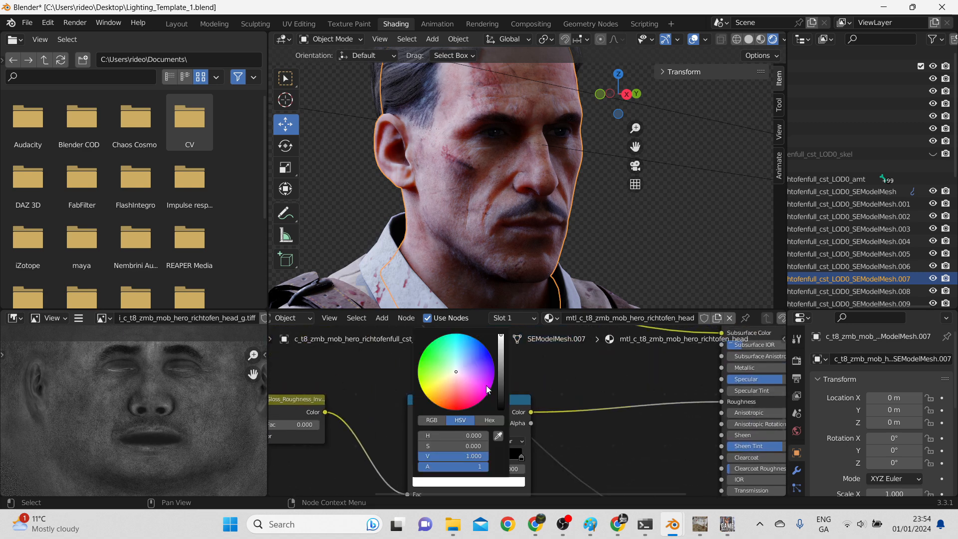
pyautogui.moveTo(501, 339)
pyautogui.mouseDown()
pyautogui.moveTo(501, 407)
pyautogui.moveTo(501, 335)
pyautogui.moveTo(501, 348)
pyautogui.mouseUp()
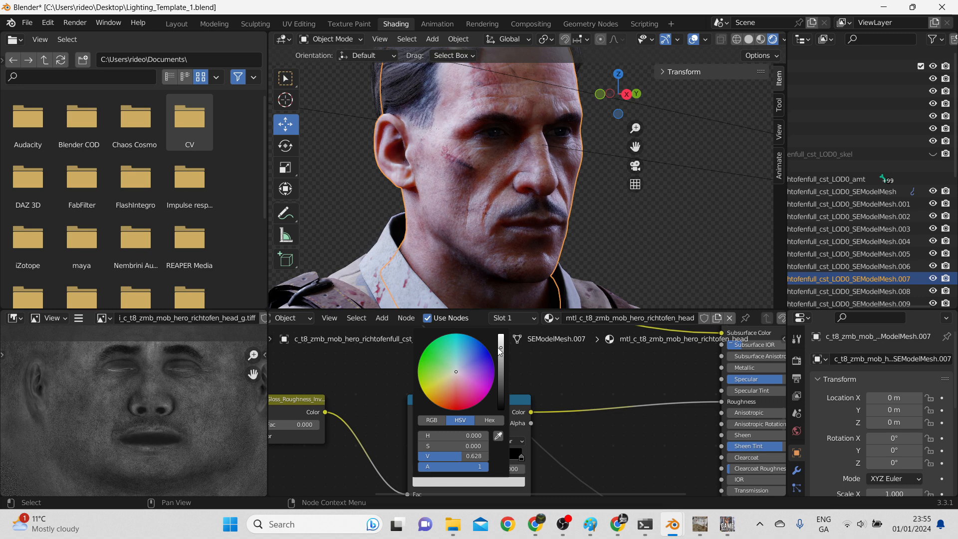
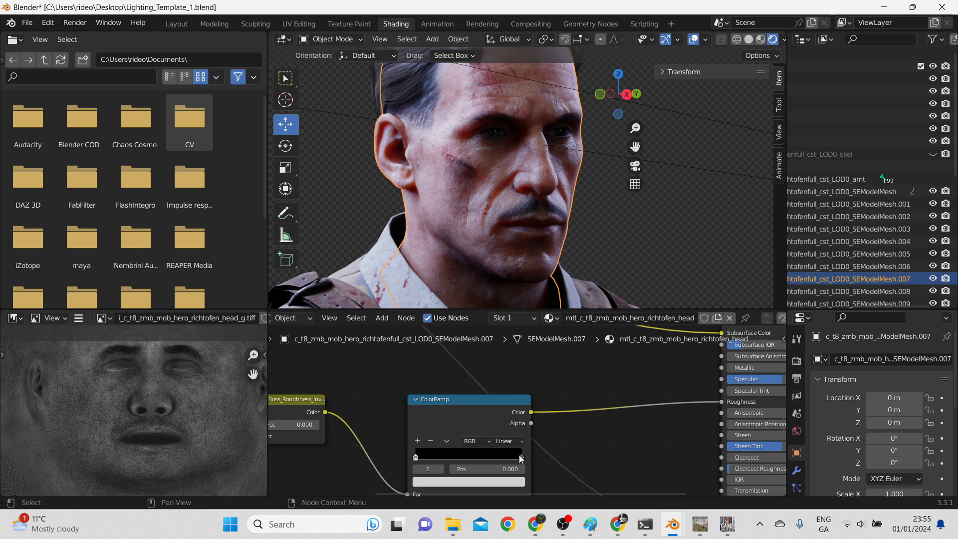
pyautogui.moveTo(416, 457); pyautogui.dragTo(405, 464)
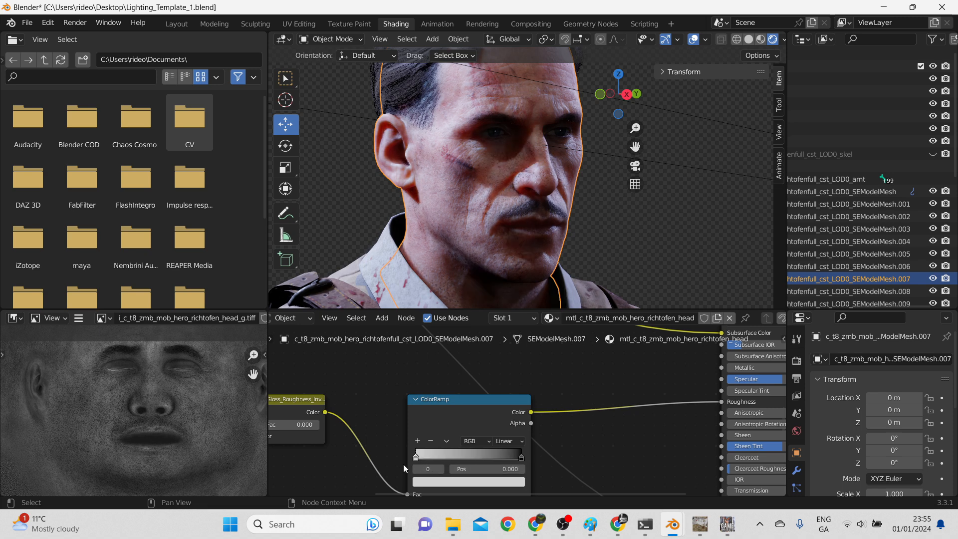
# Step: Try adjusting the black stop of the head's roughness ColorRamp and check the skin around the mouth up close
pyautogui.click(522, 457)
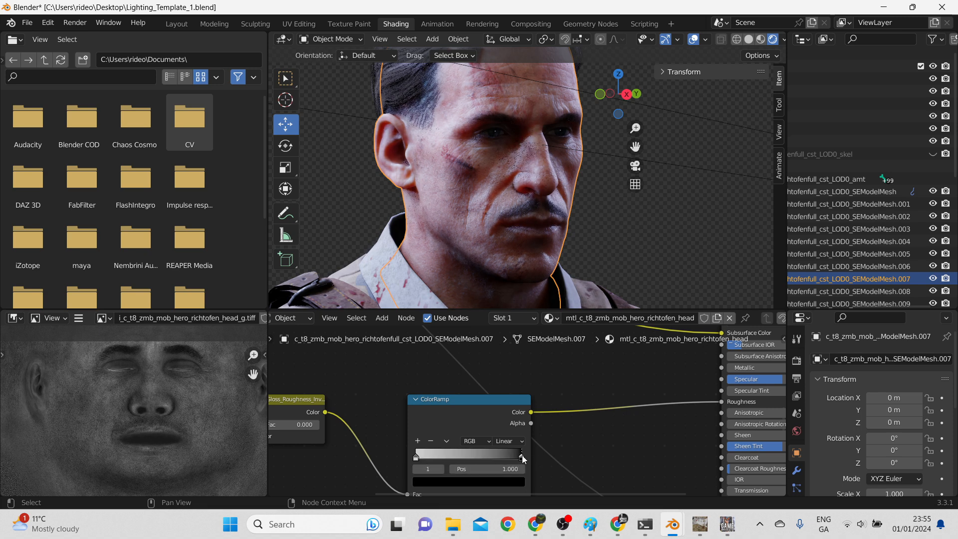
pyautogui.click(484, 483)
pyautogui.moveTo(499, 404)
pyautogui.mouseDown()
pyautogui.moveTo(501, 336)
pyautogui.moveTo(498, 410)
pyautogui.mouseUp()
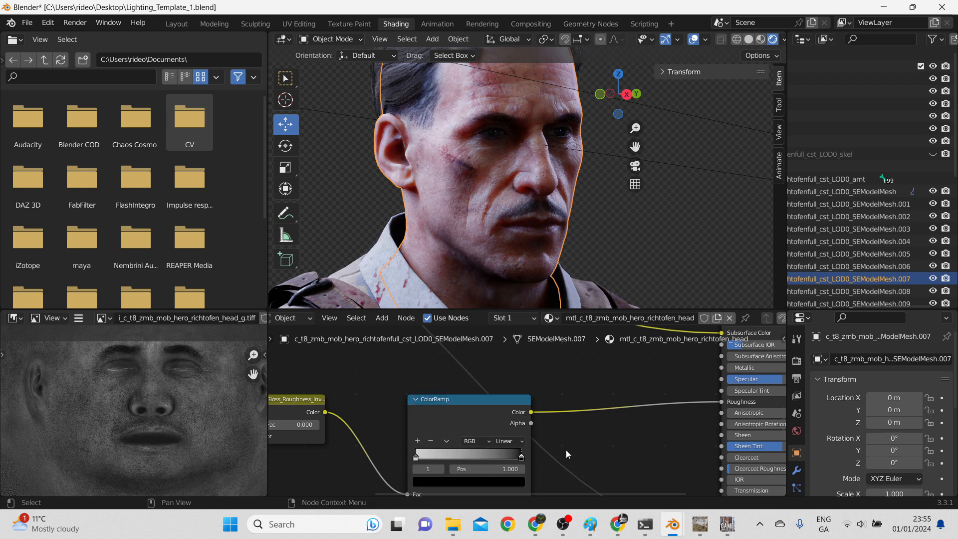
pyautogui.scroll(5, 571, 230)
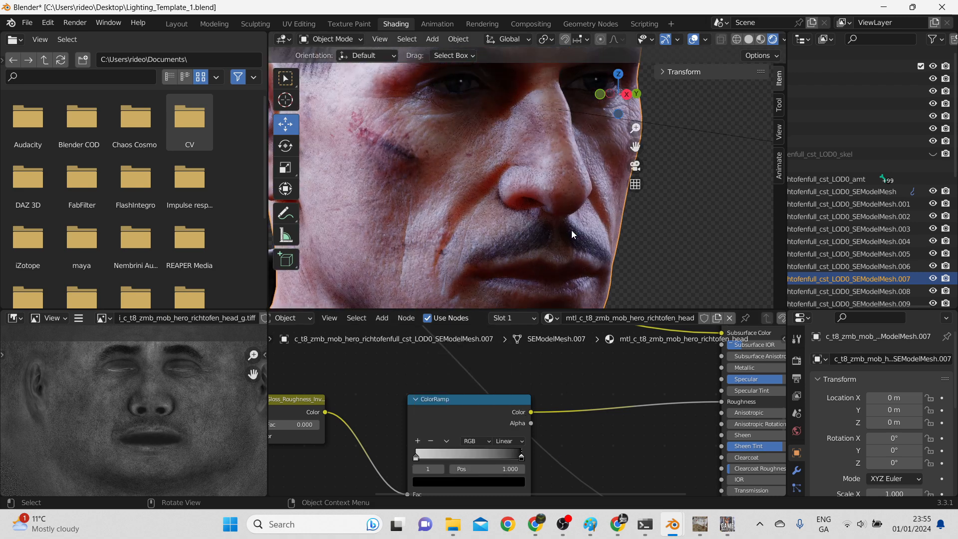
pyautogui.scroll(2, 543, 165)
pyautogui.scroll(3, 532, 199)
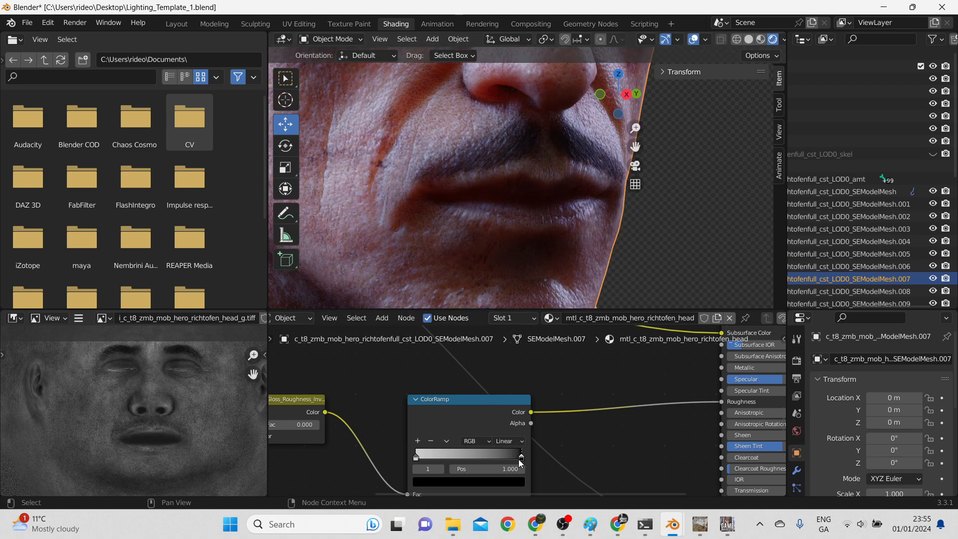
pyautogui.moveTo(520, 460)
pyautogui.mouseDown()
pyautogui.moveTo(423, 478)
pyautogui.moveTo(484, 463)
pyautogui.moveTo(443, 475)
pyautogui.moveTo(421, 462)
pyautogui.moveTo(541, 444)
pyautogui.mouseUp()
# Step: Reduce the Specular of the head's Principled BSDF to 0.173
pyautogui.scroll(-2, 591, 388)
pyautogui.scroll(-2, 576, 323)
pyautogui.scroll(-1, 577, 323)
pyautogui.scroll(-4, 518, 194)
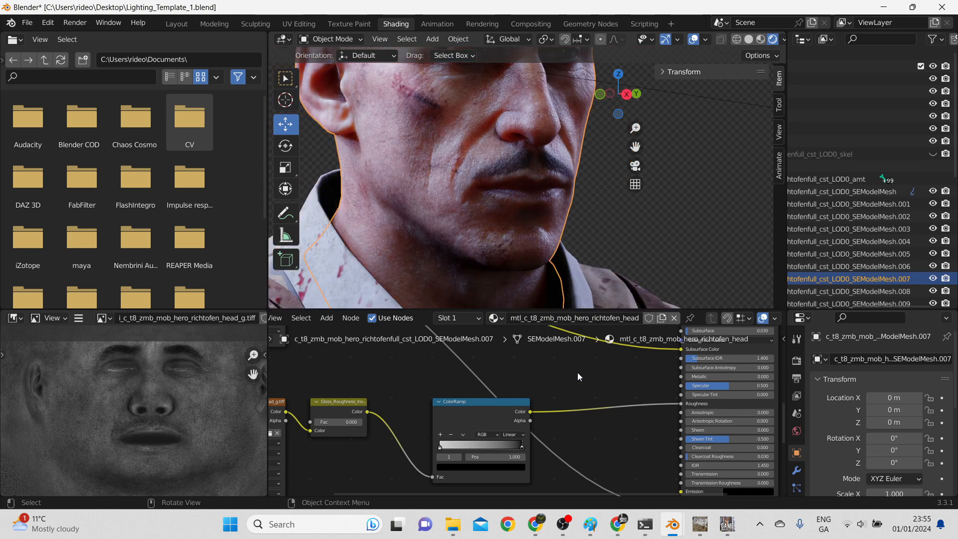
pyautogui.scroll(5, 634, 412)
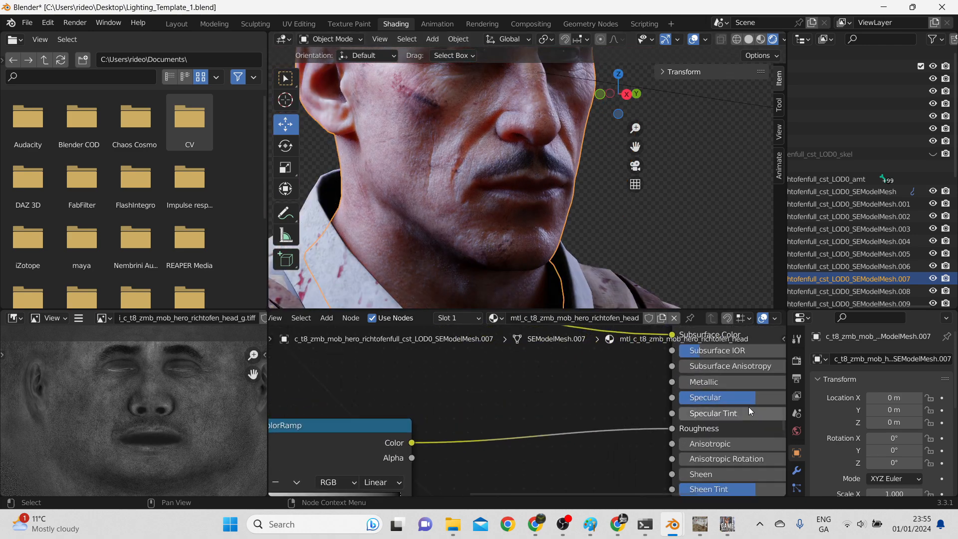
pyautogui.scroll(-3, 549, 391)
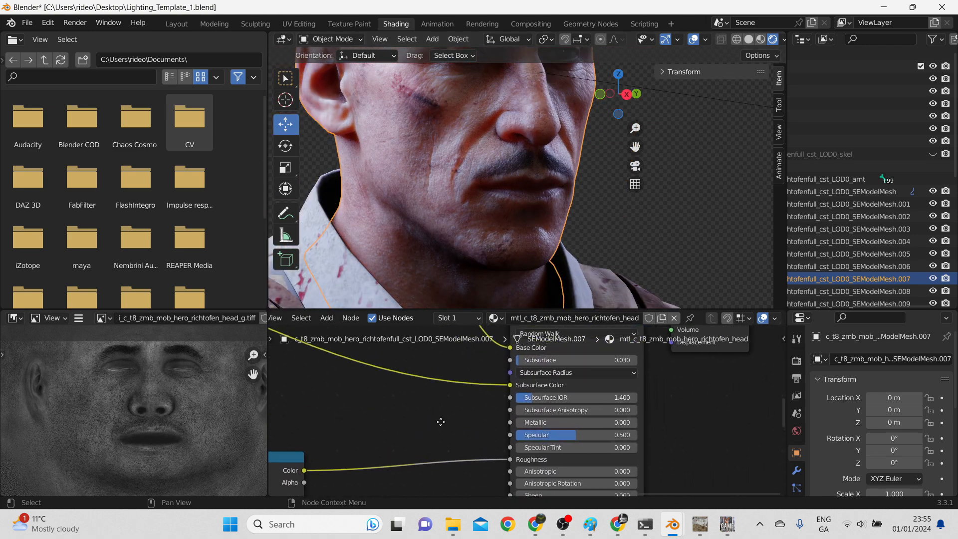
pyautogui.moveTo(600, 432); pyautogui.dragTo(541, 432)
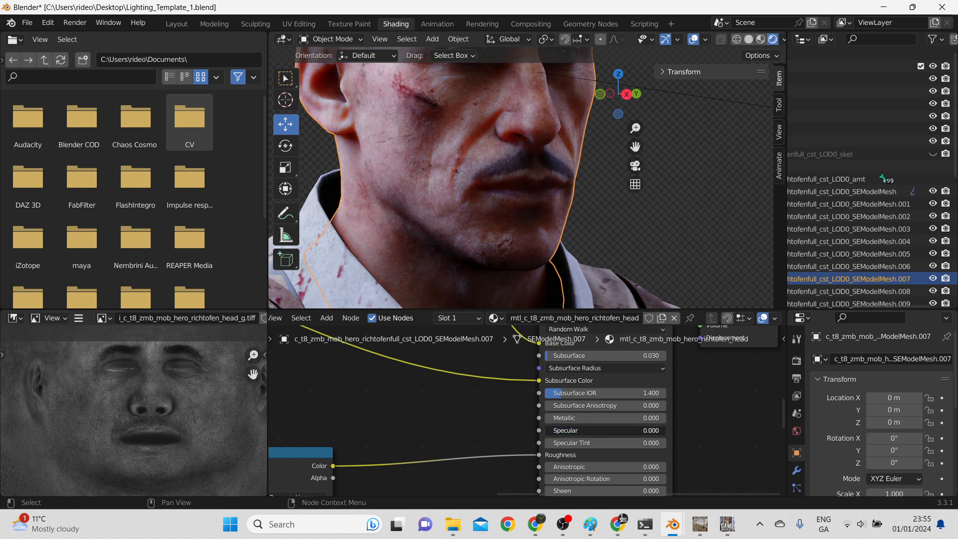
pyautogui.moveTo(542, 431); pyautogui.dragTo(566, 431)
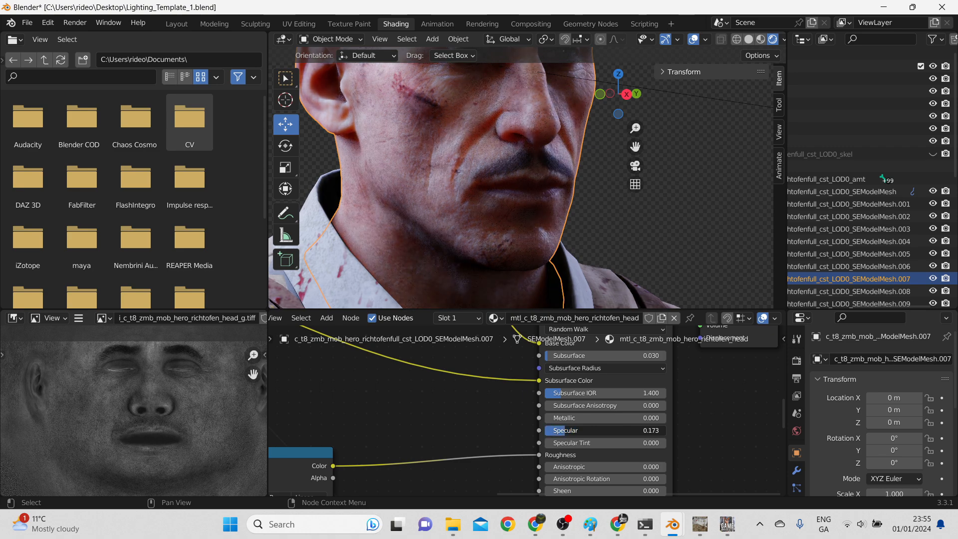
pyautogui.scroll(-5, 521, 177)
pyautogui.click(584, 195)
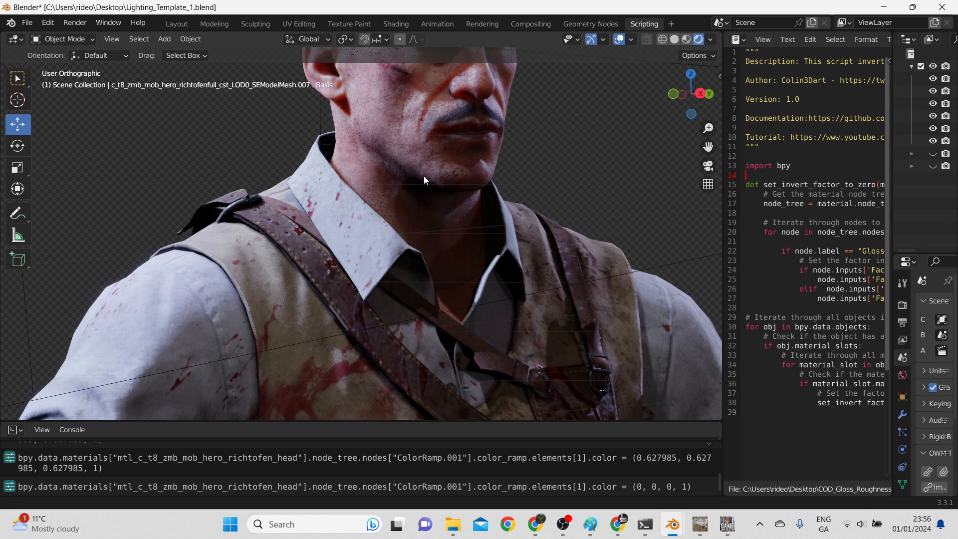
pyautogui.moveTo(424, 176)
pyautogui.keyDown('shift'); pyautogui.mouseDown(button='middle')
pyautogui.moveTo(411, 293)
pyautogui.moveTo(527, 284)
pyautogui.mouseUp(button='middle'); pyautogui.keyUp('shift')
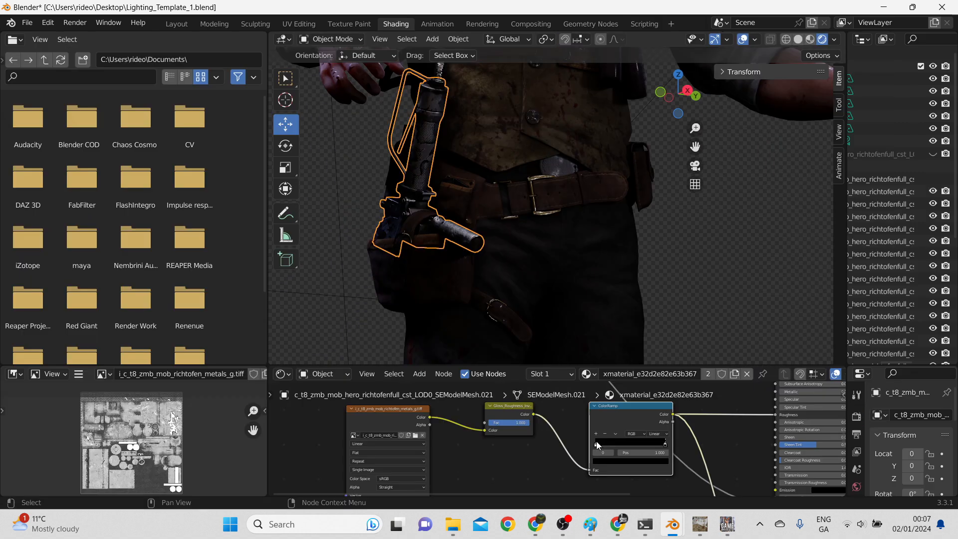
# Step: Set the white stop of the hip-mounted metal gear's roughness ColorRamp to full white
pyautogui.scroll(2, 598, 444)
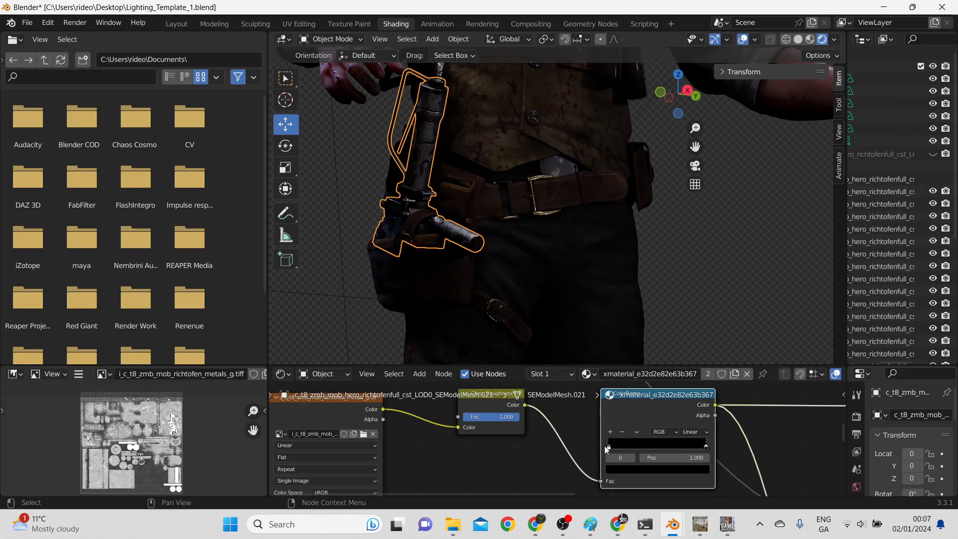
pyautogui.click(609, 446)
pyautogui.click(617, 471)
pyautogui.moveTo(692, 353)
pyautogui.mouseDown()
pyautogui.moveTo(687, 400)
pyautogui.moveTo(688, 335)
pyautogui.mouseUp()
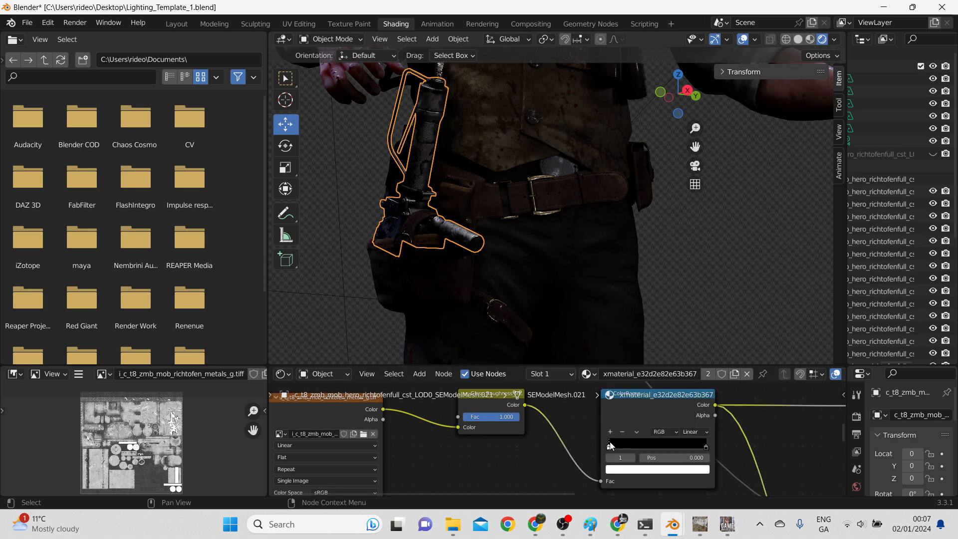
# Step: Lighten the black stop of the metal gear's roughness ColorRamp to a value of 0.014
pyautogui.scroll(3, 385, 211)
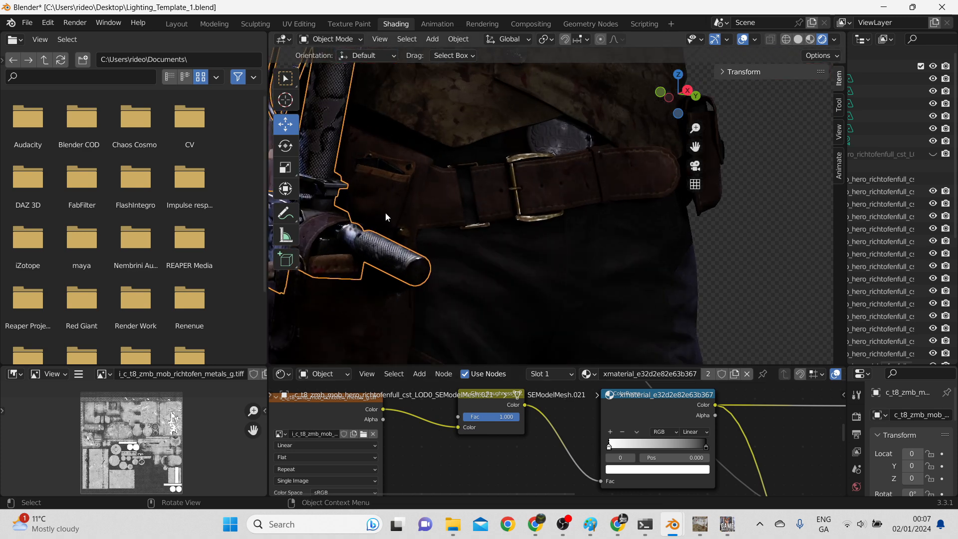
pyautogui.moveTo(386, 215); pyautogui.dragTo(496, 240, button='middle')
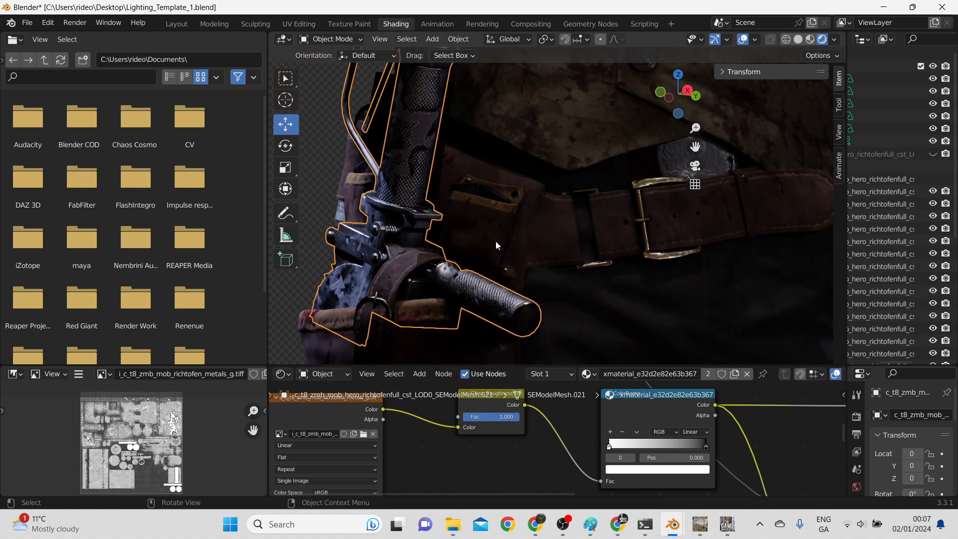
pyautogui.click(707, 447)
pyautogui.click(689, 468)
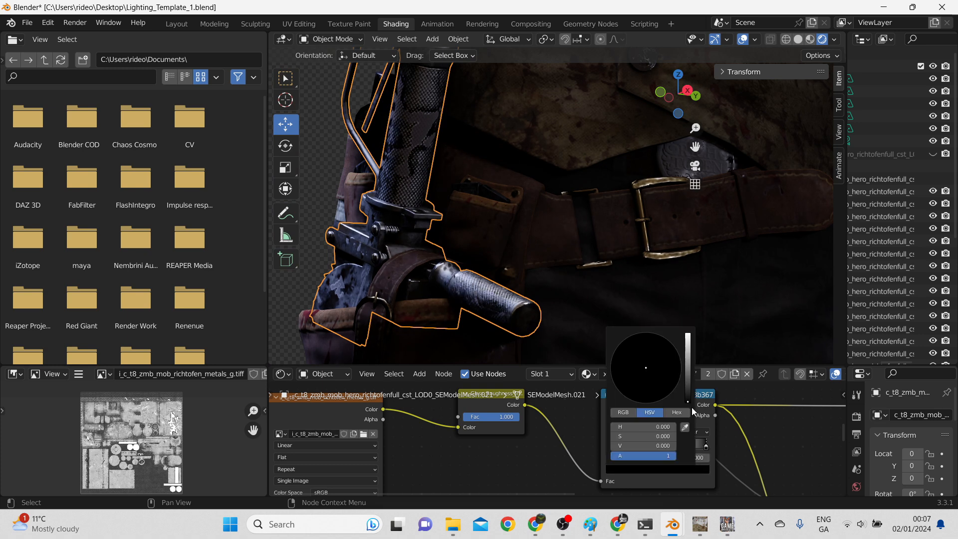
pyautogui.moveTo(688, 406)
pyautogui.mouseDown()
pyautogui.moveTo(688, 347)
pyautogui.moveTo(688, 395)
pyautogui.mouseUp()
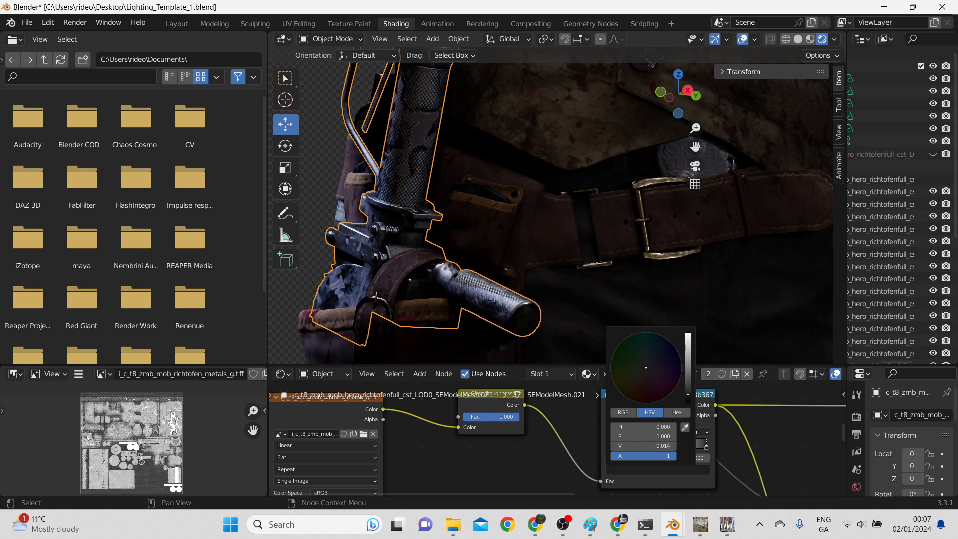
# Step: Select the leather belt mesh and enlarge the shader editor to show more of its material nodes
pyautogui.scroll(-1, 741, 429)
pyautogui.moveTo(754, 444); pyautogui.dragTo(700, 446, button='middle')
pyautogui.click(561, 226)
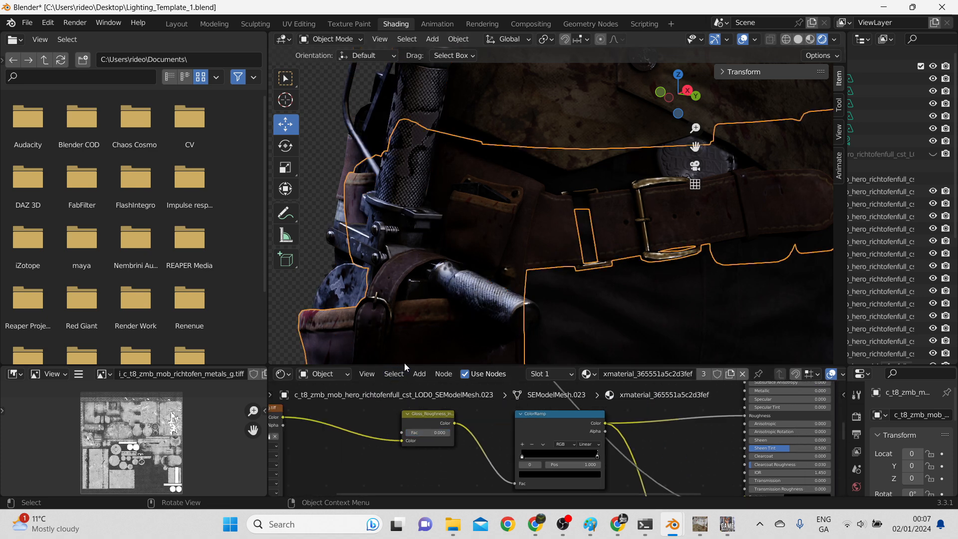
pyautogui.moveTo(409, 368); pyautogui.dragTo(410, 270)
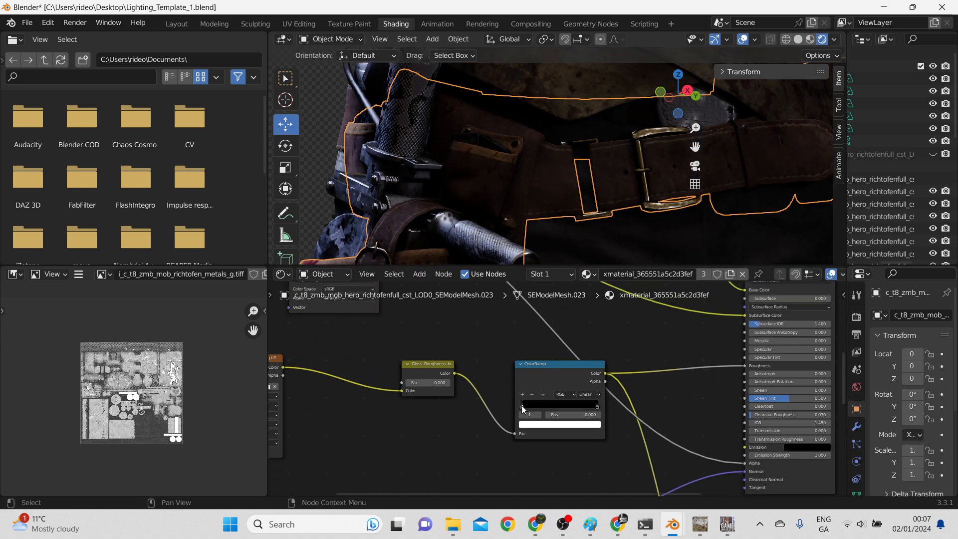
# Step: Darken the white stop of the belt's roughness ColorRamp to a value of 0.514
pyautogui.click(530, 426)
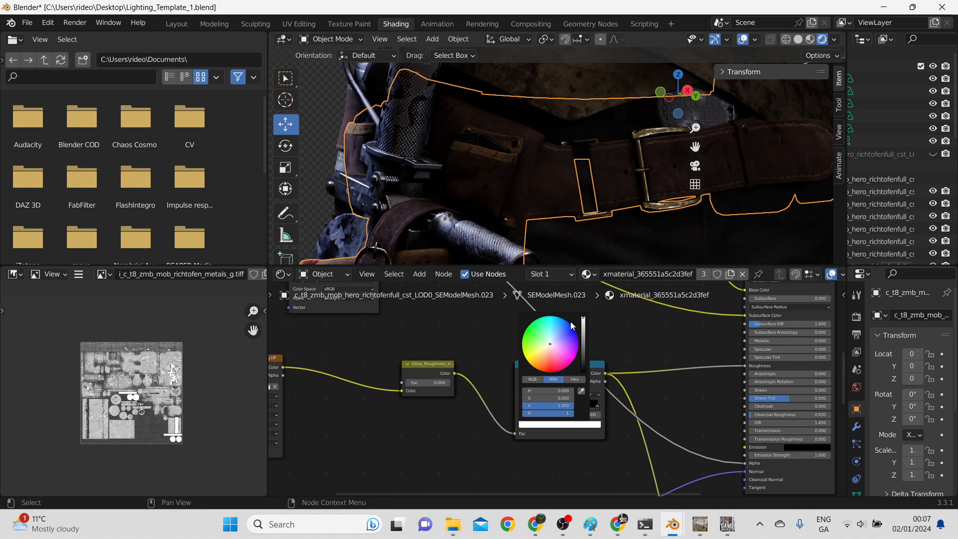
pyautogui.moveTo(584, 324)
pyautogui.mouseDown()
pyautogui.moveTo(584, 355)
pyautogui.moveTo(584, 331)
pyautogui.mouseUp()
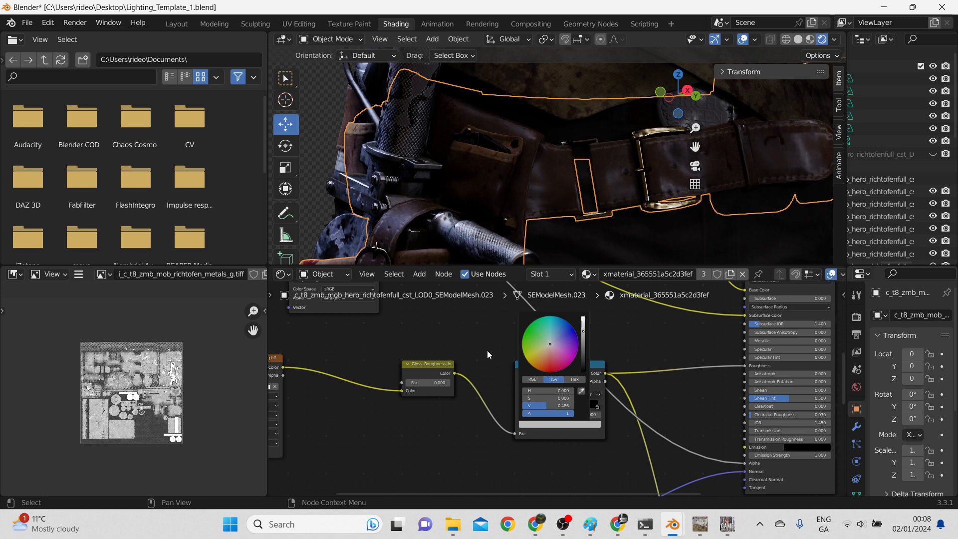
pyautogui.moveTo(521, 407); pyautogui.dragTo(519, 406)
pyautogui.click(538, 421)
pyautogui.moveTo(583, 326); pyautogui.dragTo(582, 328)
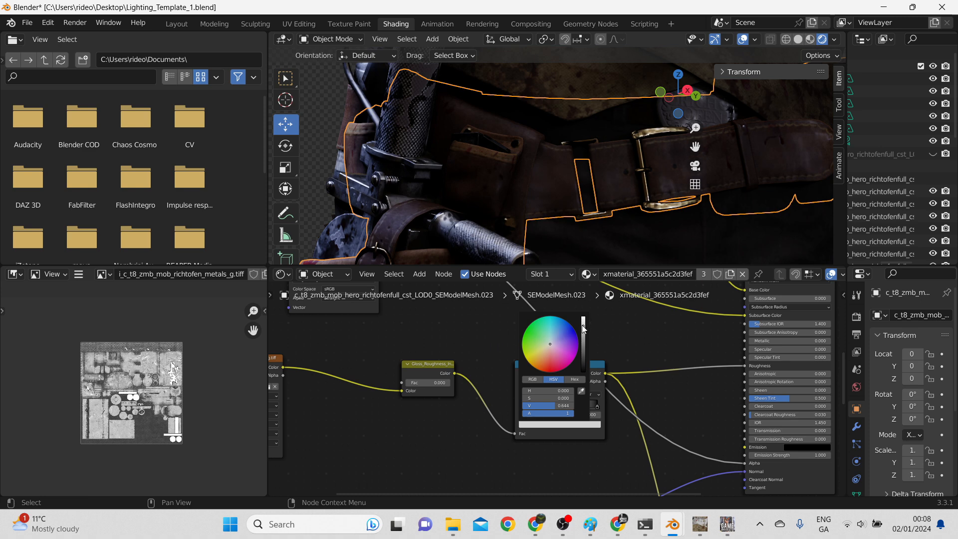
pyautogui.moveTo(584, 328); pyautogui.dragTo(583, 332)
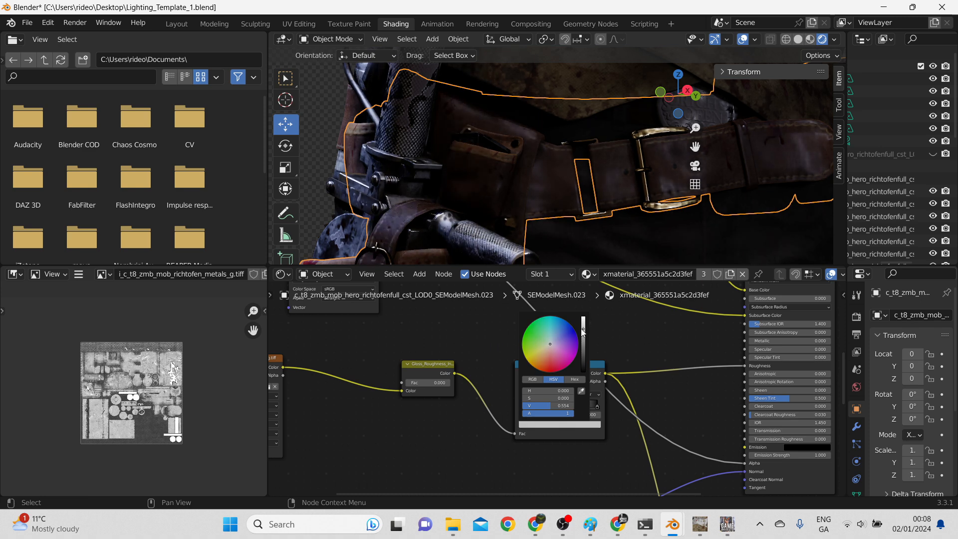
pyautogui.scroll(-2, 562, 394)
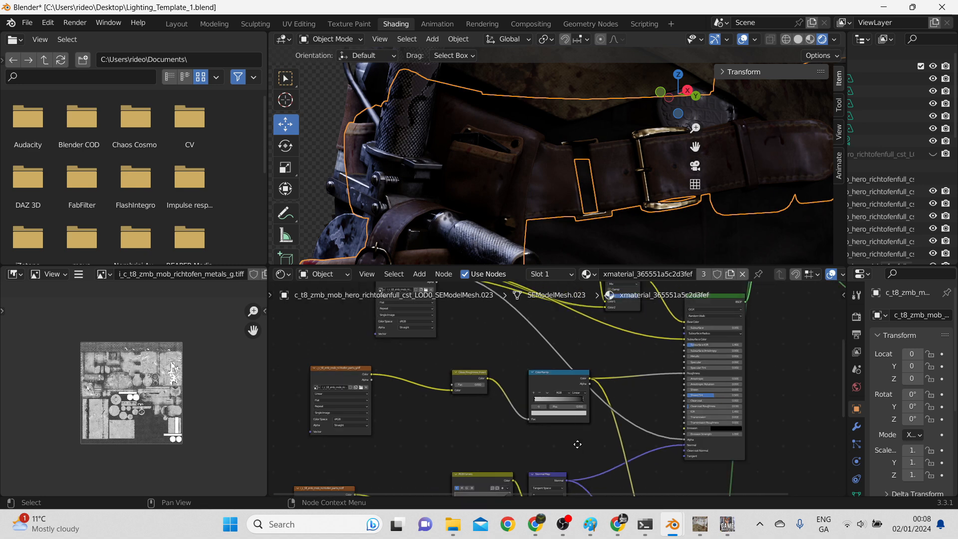
pyautogui.moveTo(576, 452); pyautogui.dragTo(590, 349, button='middle')
pyautogui.scroll(4, 590, 387)
pyautogui.moveTo(598, 406); pyautogui.dragTo(459, 310, button='middle')
pyautogui.scroll(-3, 462, 359)
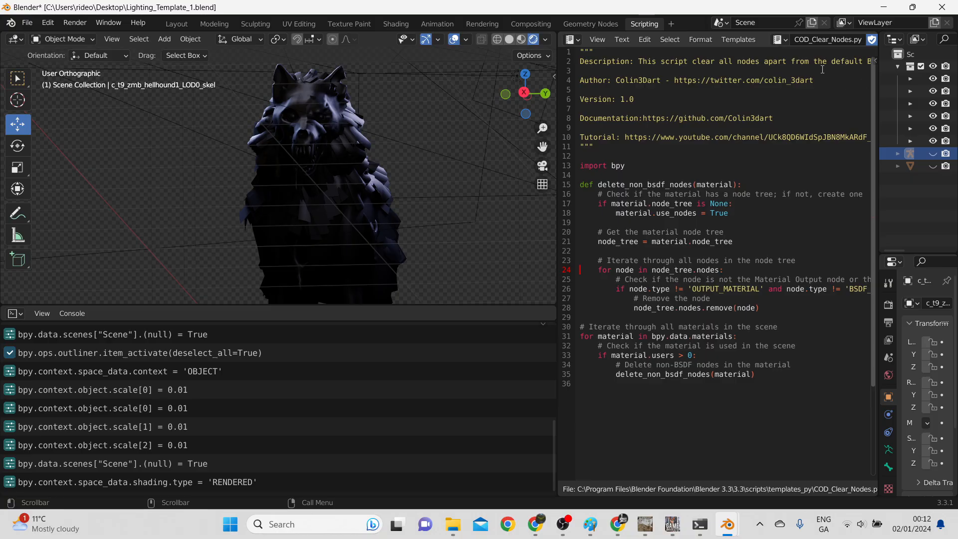
# Step: Widen the text editor and run COD_Clear_Nodes.py to strip the extra nodes from the hellhound's materials
pyautogui.scroll(-5, 275, 146)
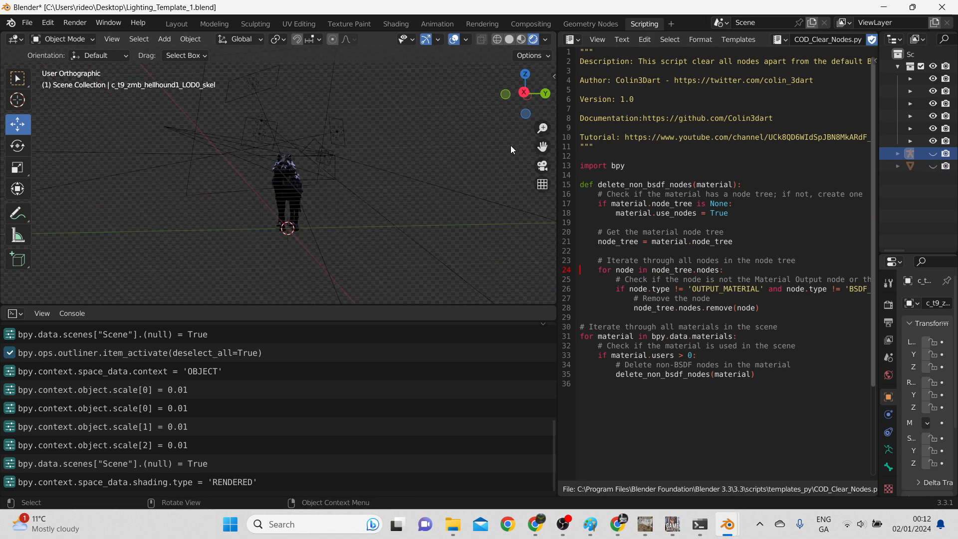
pyautogui.moveTo(556, 154); pyautogui.dragTo(462, 160)
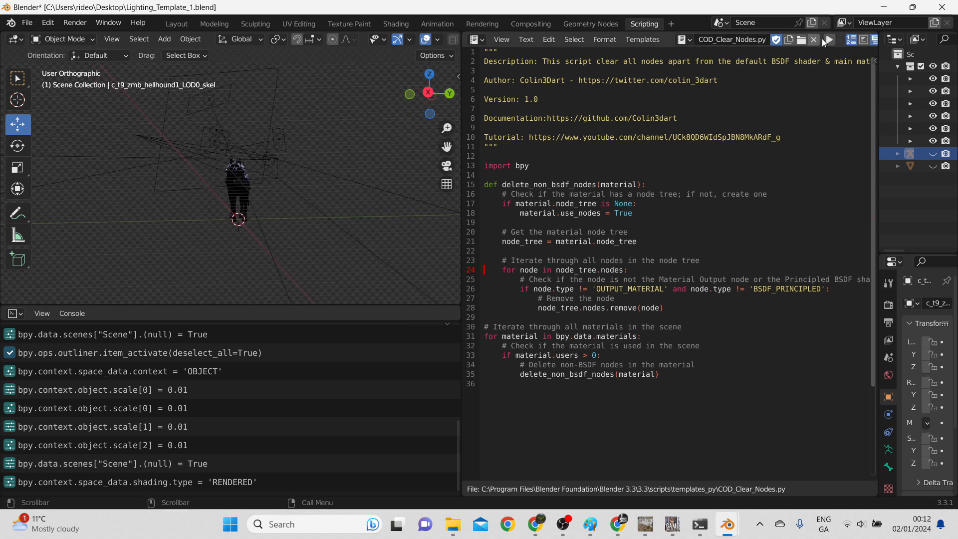
pyautogui.click(829, 40)
pyautogui.scroll(8, 248, 190)
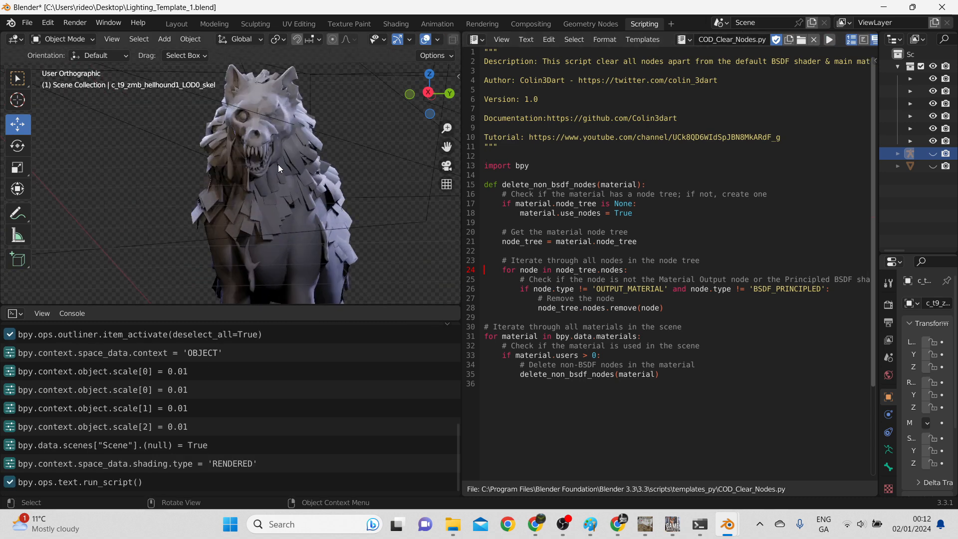
# Step: Run COD_AutoTextureV1.0.py with mtl_c_t9_hellhound_hind_leg_r_images.txt from the Cold War Model's c_t9_zmb_hellhound1 folder
pyautogui.click(691, 40)
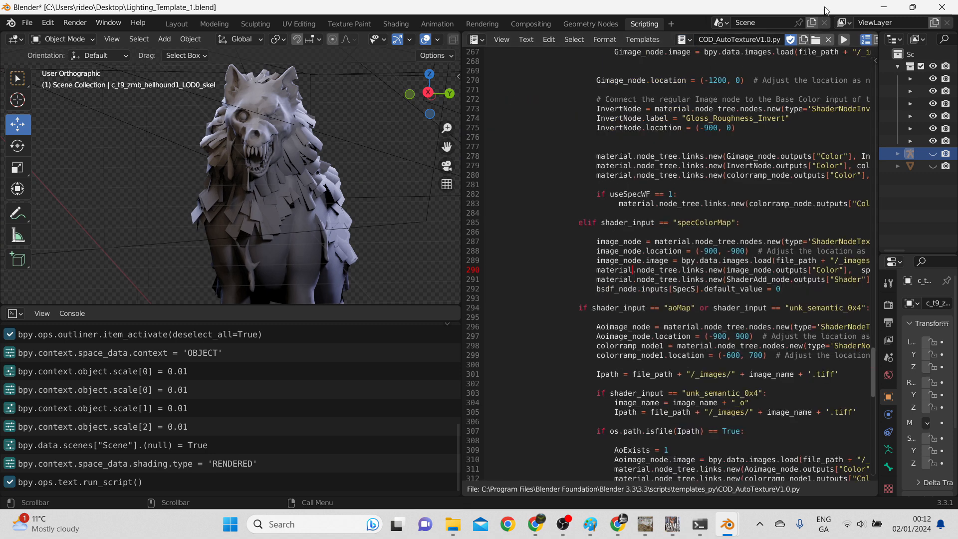
pyautogui.click(843, 40)
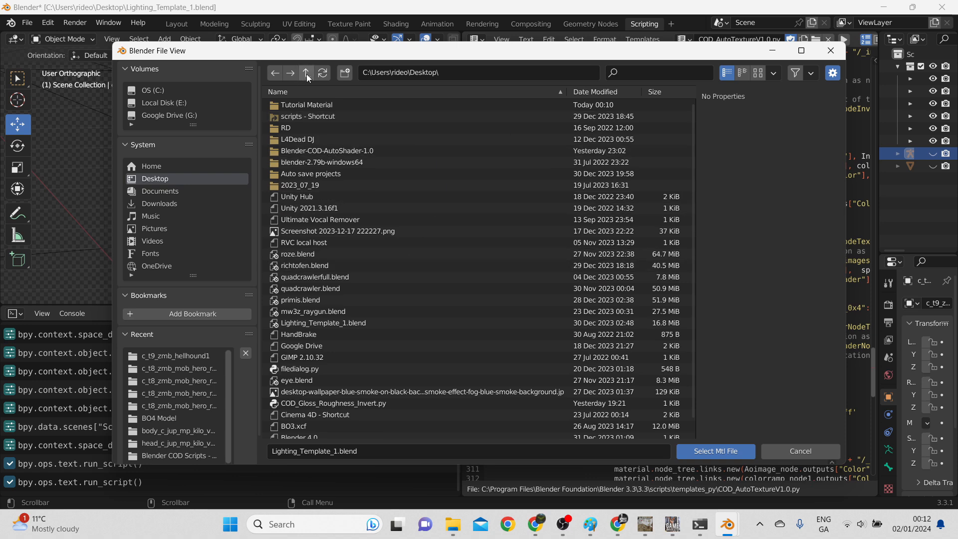
pyautogui.doubleClick(311, 105)
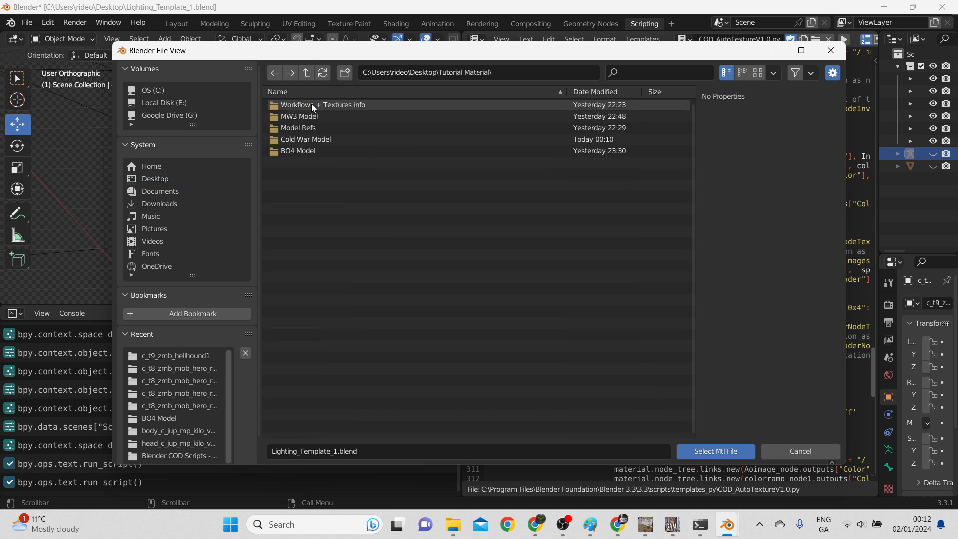
pyautogui.doubleClick(290, 139)
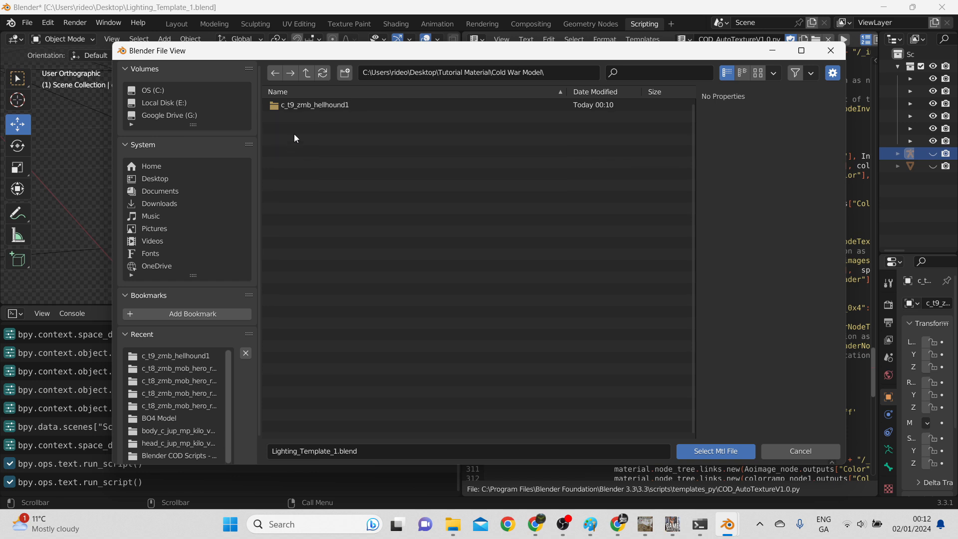
pyautogui.doubleClick(309, 103)
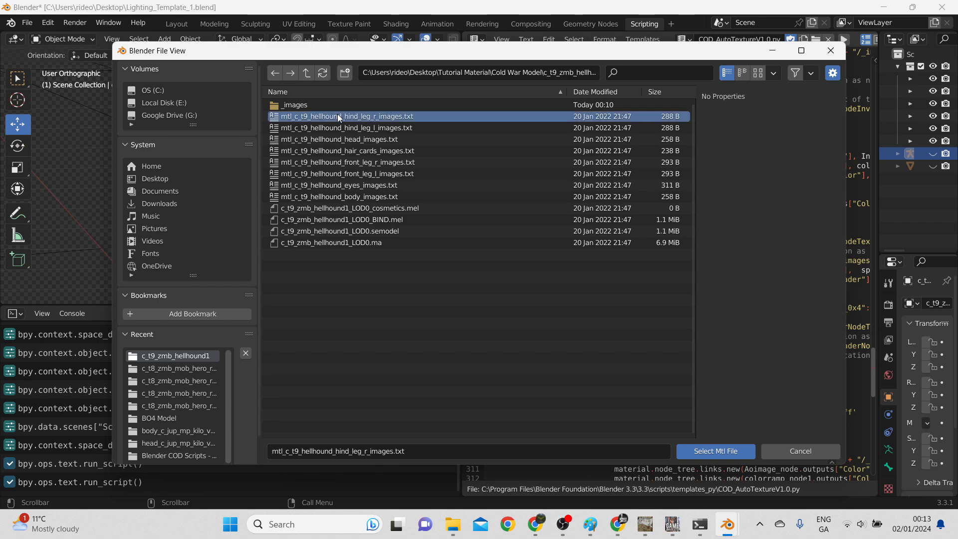
pyautogui.doubleClick(337, 117)
# Step: Review the texture script's console output, then inspect the textured hellhound's head up close
pyautogui.click(700, 526)
pyautogui.moveTo(380, 95); pyautogui.dragTo(690, 52)
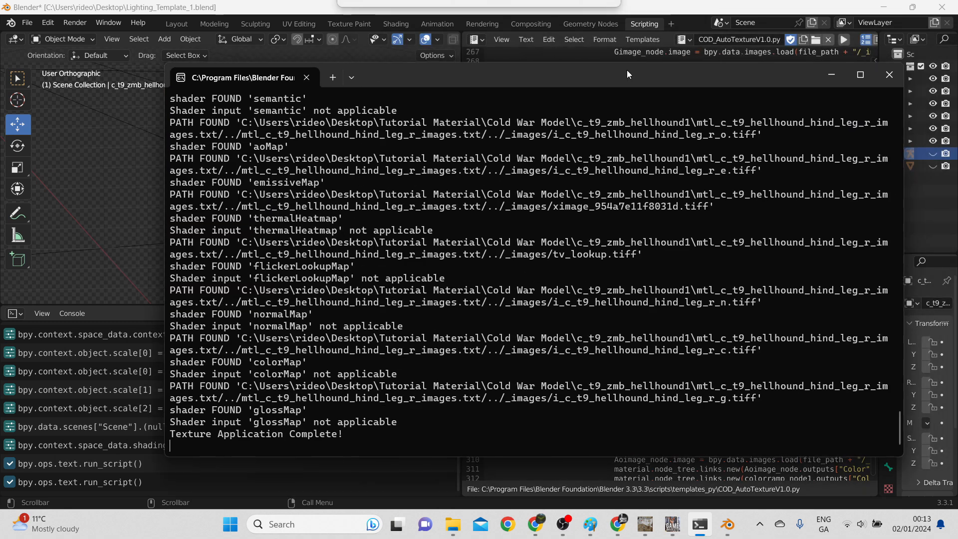
pyautogui.click(313, 176)
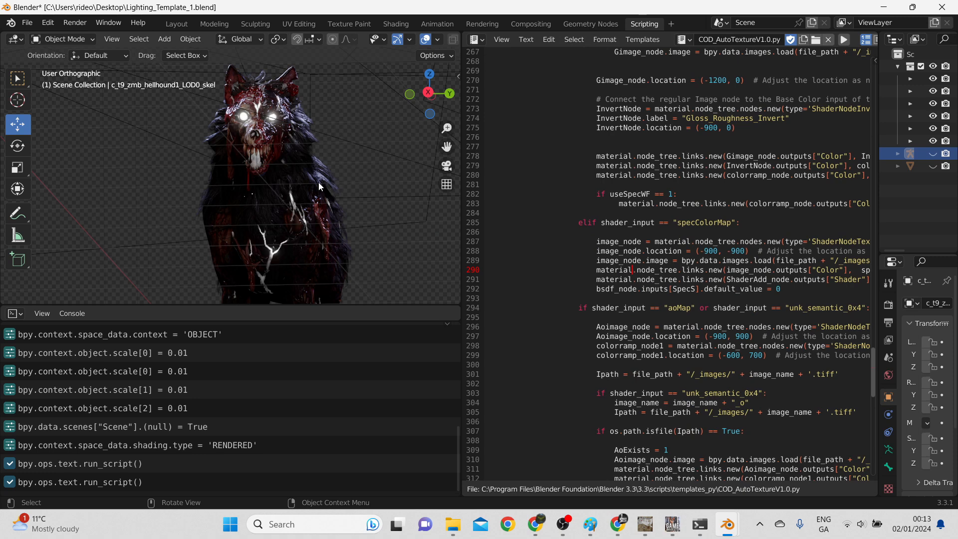
pyautogui.moveTo(300, 181)
pyautogui.mouseDown(button='middle')
pyautogui.moveTo(365, 185)
pyautogui.moveTo(296, 160)
pyautogui.moveTo(294, 144)
pyautogui.moveTo(288, 222)
pyautogui.moveTo(252, 178)
pyautogui.moveTo(303, 196)
pyautogui.mouseUp(button='middle')
pyautogui.scroll(2, 283, 190)
pyautogui.scroll(-1, 283, 191)
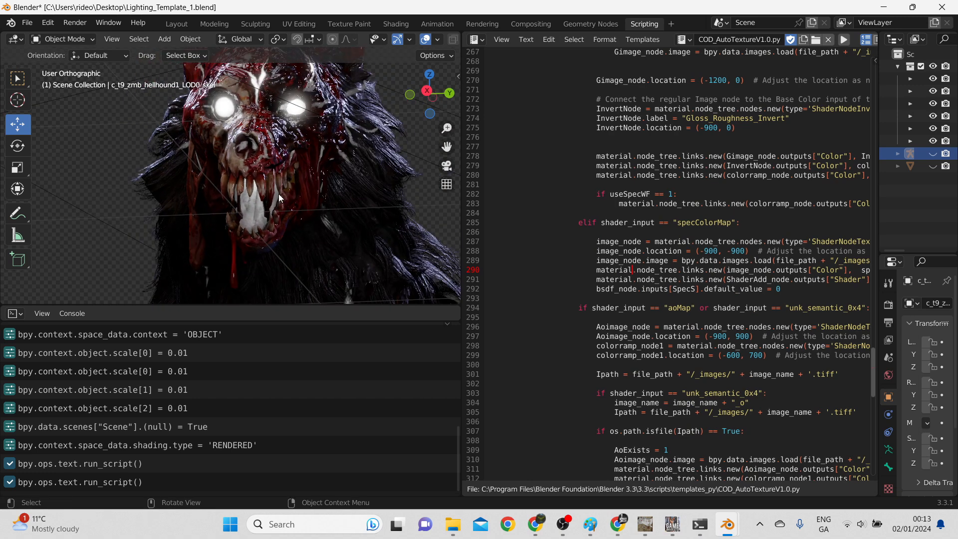
# Step: Select the hellhound's mouth mesh and show it rendered in a widened viewport of the Shading workspace
pyautogui.click(253, 212)
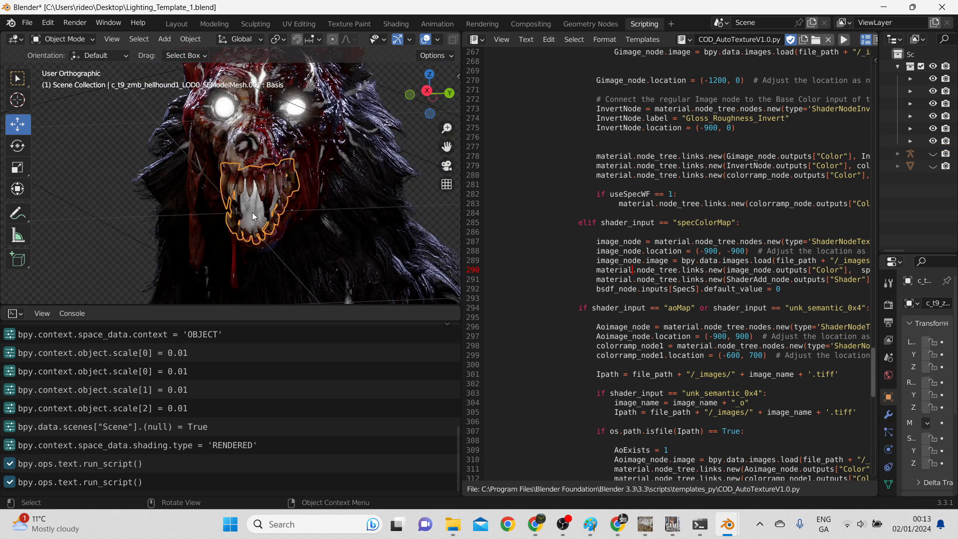
pyautogui.click(397, 24)
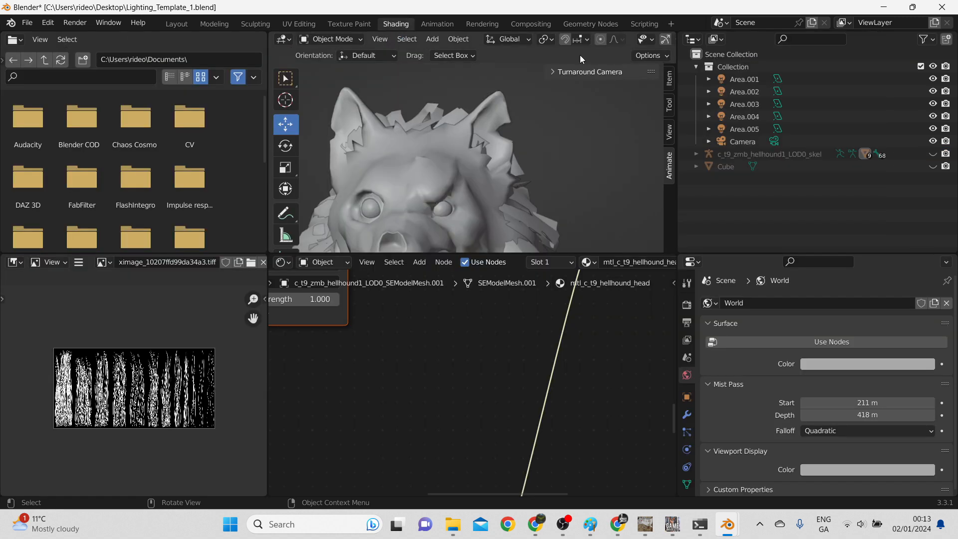
pyautogui.moveTo(678, 88); pyautogui.dragTo(822, 89)
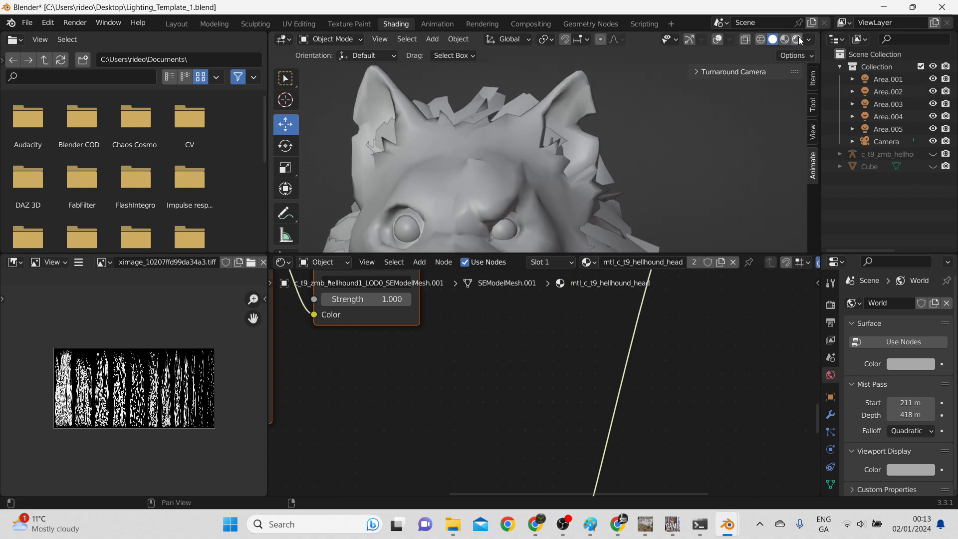
pyautogui.click(798, 39)
pyautogui.scroll(-4, 520, 104)
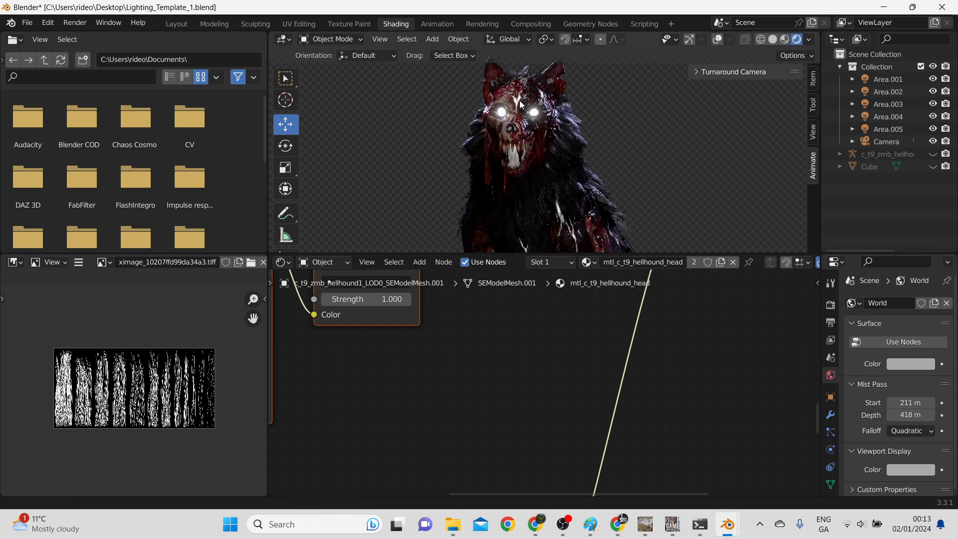
pyautogui.scroll(5, 519, 103)
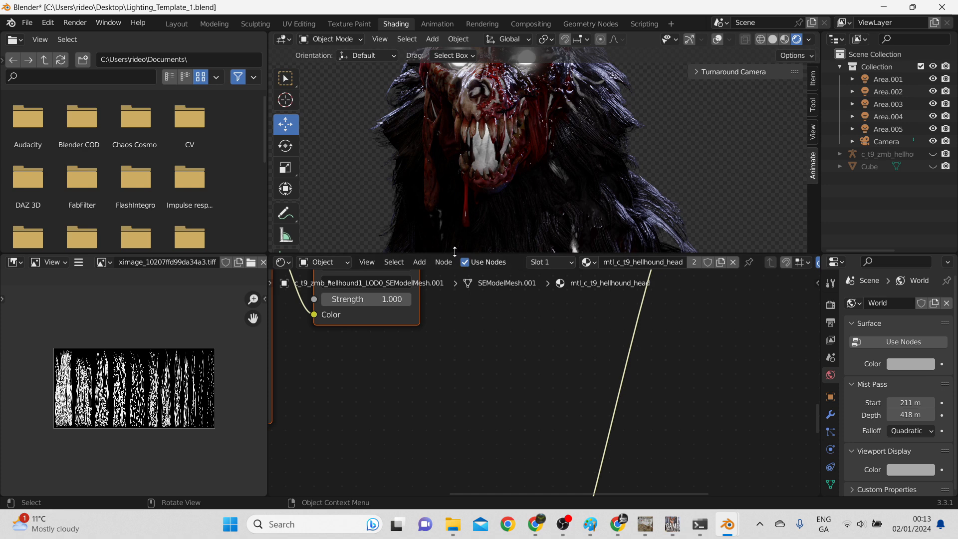
# Step: Enlarge the shader editor and lower the head material's Emission Strength to 2.4
pyautogui.moveTo(455, 251); pyautogui.dragTo(455, 221)
pyautogui.scroll(-3, 532, 313)
pyautogui.moveTo(532, 313); pyautogui.dragTo(470, 398, button='middle')
pyautogui.scroll(2, 582, 379)
pyautogui.moveTo(621, 373); pyautogui.dragTo(578, 443, button='middle')
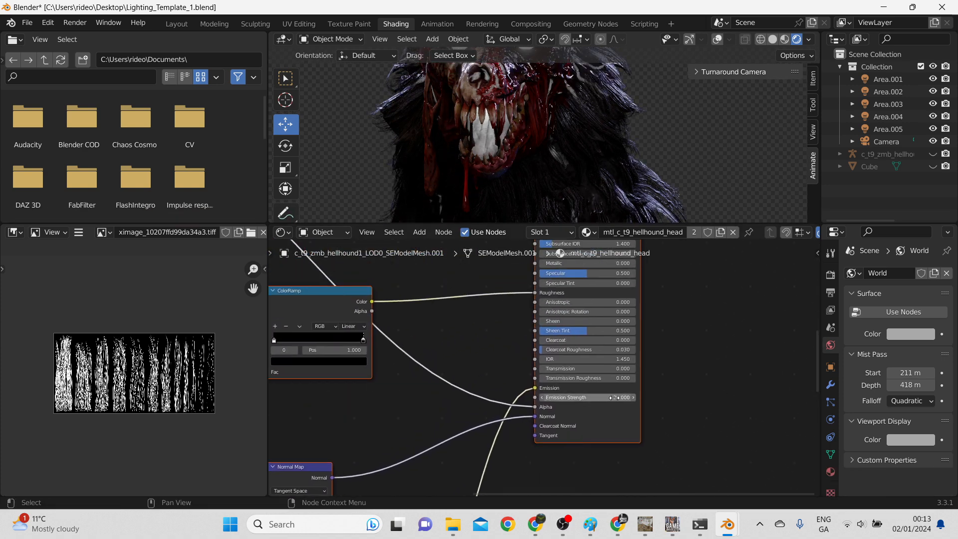
pyautogui.moveTo(618, 398); pyautogui.dragTo(578, 398)
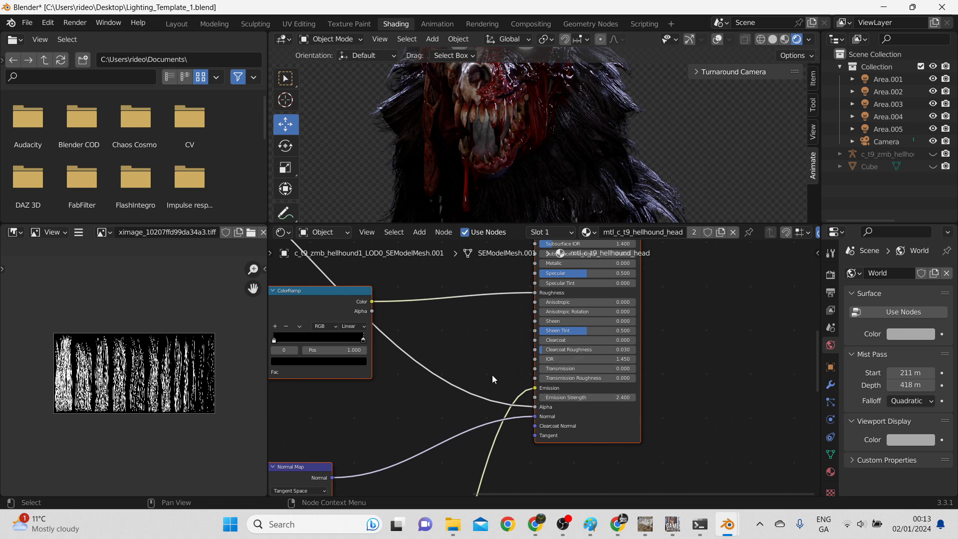
# Step: Select the emission image node i_c_t9_hellhound_head_e.tiff in the head material to preview its texture
pyautogui.moveTo(400, 400); pyautogui.dragTo(567, 296, button='middle')
pyautogui.scroll(-5, 536, 374)
pyautogui.moveTo(539, 405); pyautogui.dragTo(738, 234, button='middle')
pyautogui.click(613, 394)
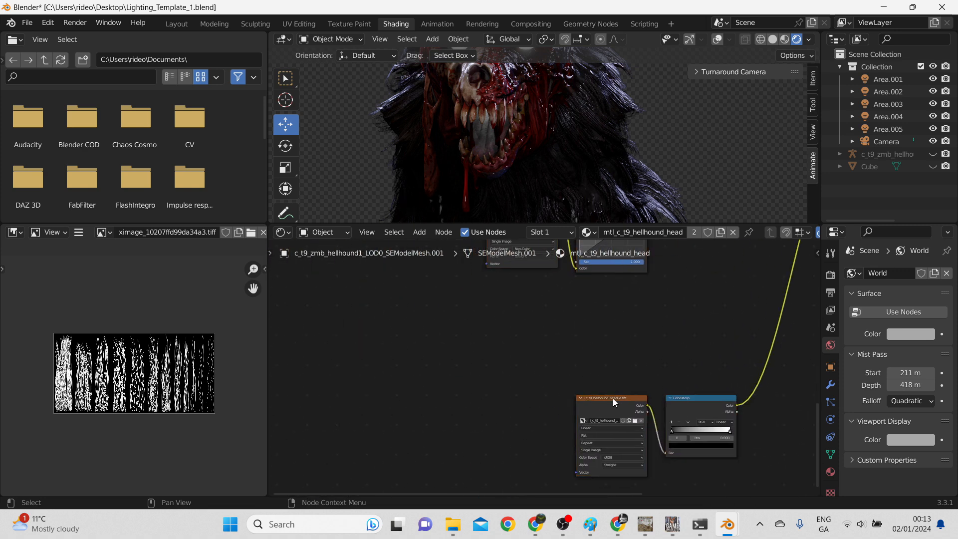
pyautogui.click(613, 399)
pyautogui.scroll(4, 148, 373)
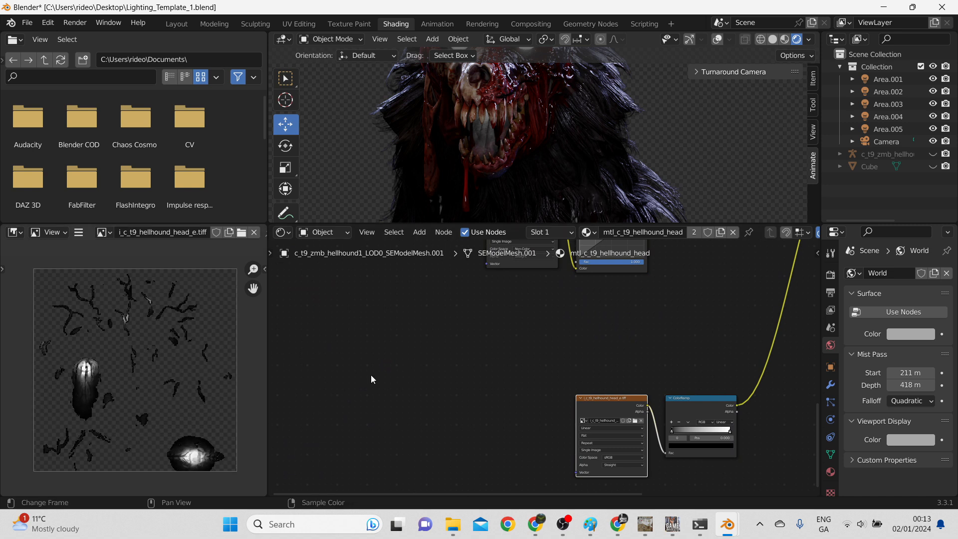
# Step: Colour the white stop of the head's emission ColorRamp orange with hue 0.029, saturation 0.963 and value 1
pyautogui.moveTo(582, 346); pyautogui.dragTo(475, 323, button='middle')
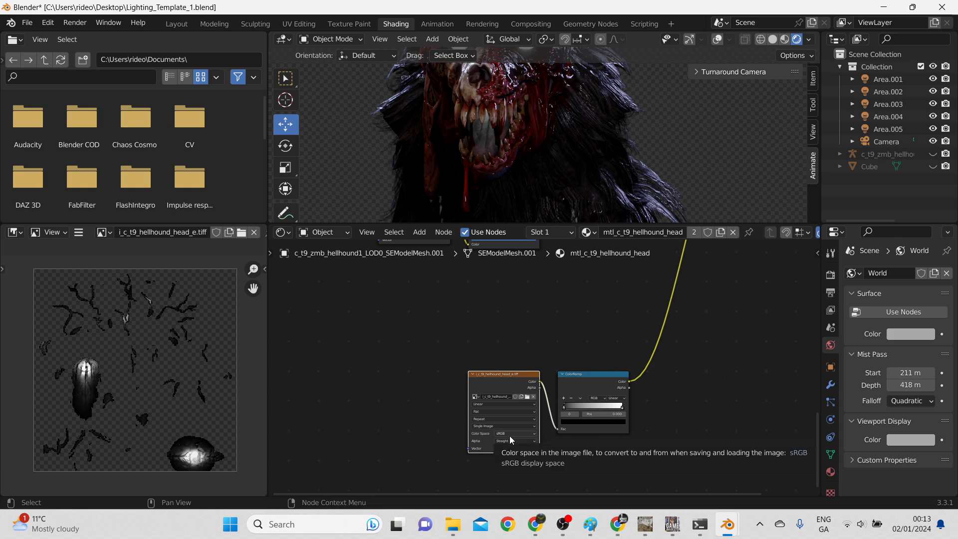
pyautogui.scroll(3, 549, 445)
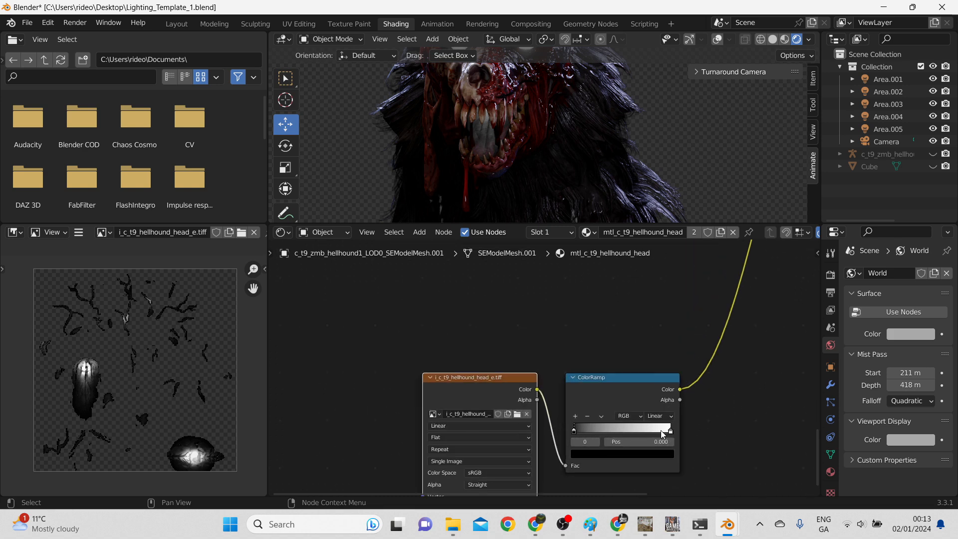
pyautogui.click(672, 431)
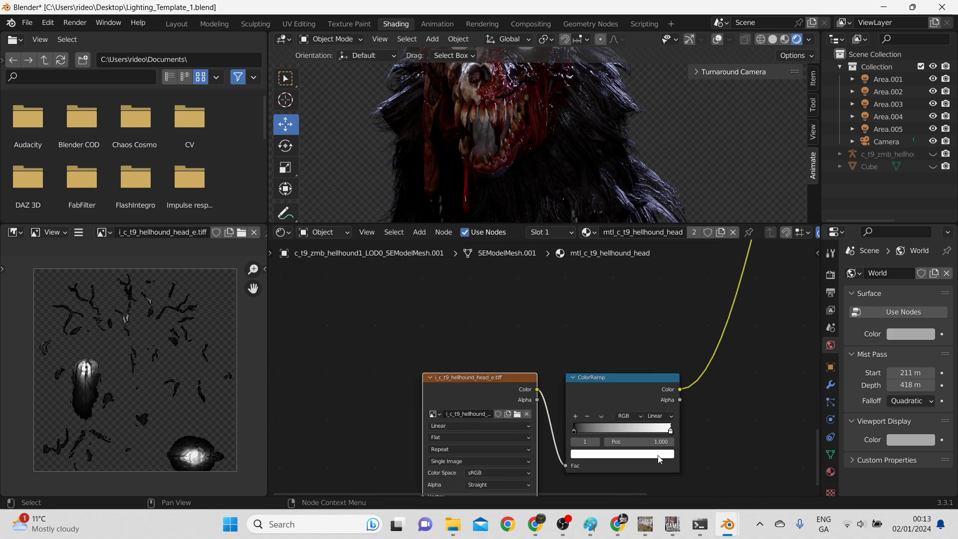
pyautogui.click(655, 454)
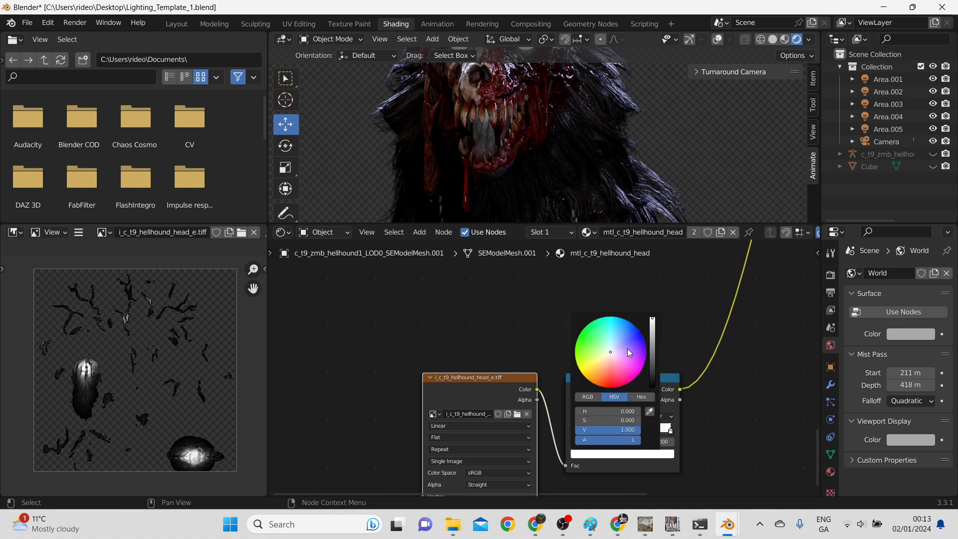
pyautogui.moveTo(613, 359); pyautogui.dragTo(603, 380)
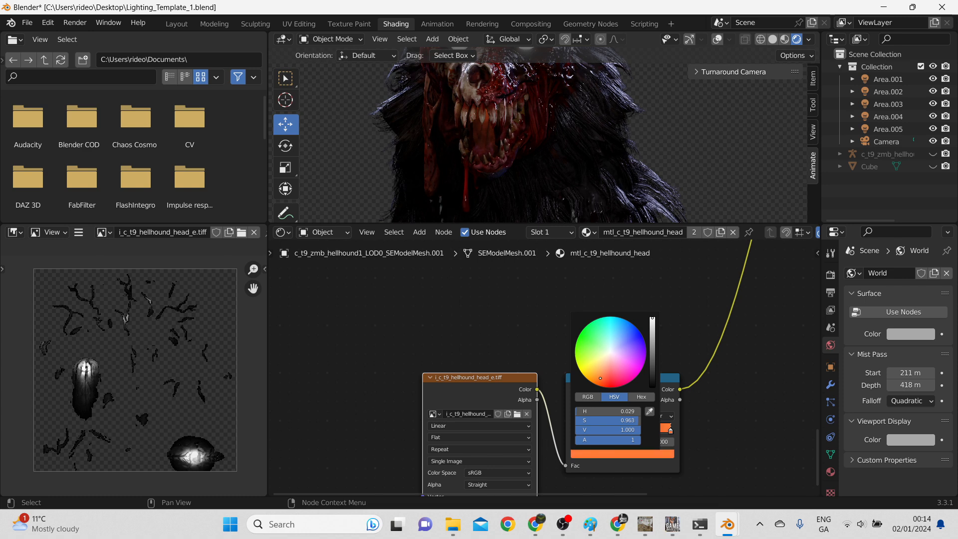
# Step: Raise the head material's Emission Strength to 3.9
pyautogui.moveTo(556, 304); pyautogui.dragTo(339, 456, button='middle')
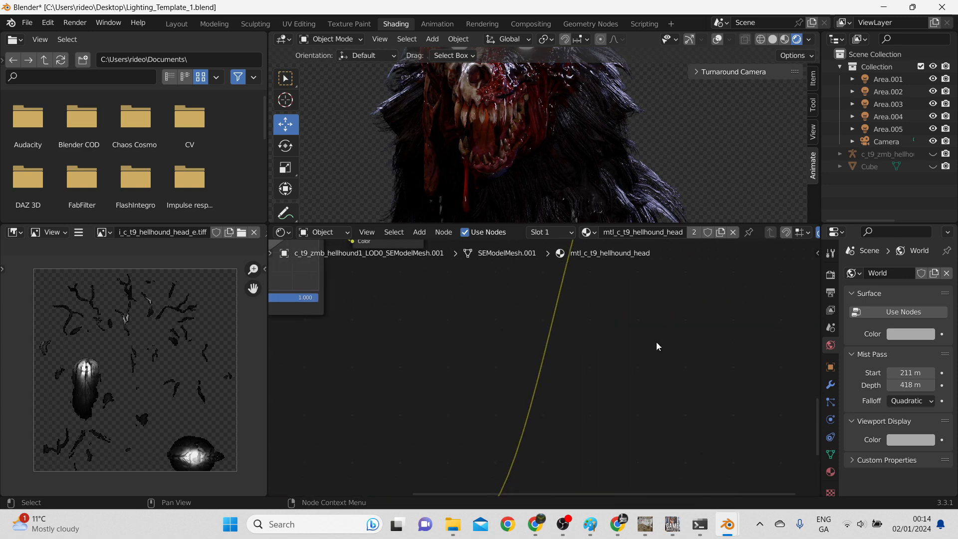
pyautogui.moveTo(704, 363); pyautogui.dragTo(687, 468, button='middle')
pyautogui.scroll(-2, 666, 338)
pyautogui.moveTo(667, 299); pyautogui.dragTo(620, 434, button='middle')
pyautogui.scroll(6, 620, 433)
pyautogui.moveTo(606, 355); pyautogui.dragTo(650, 395, button='middle')
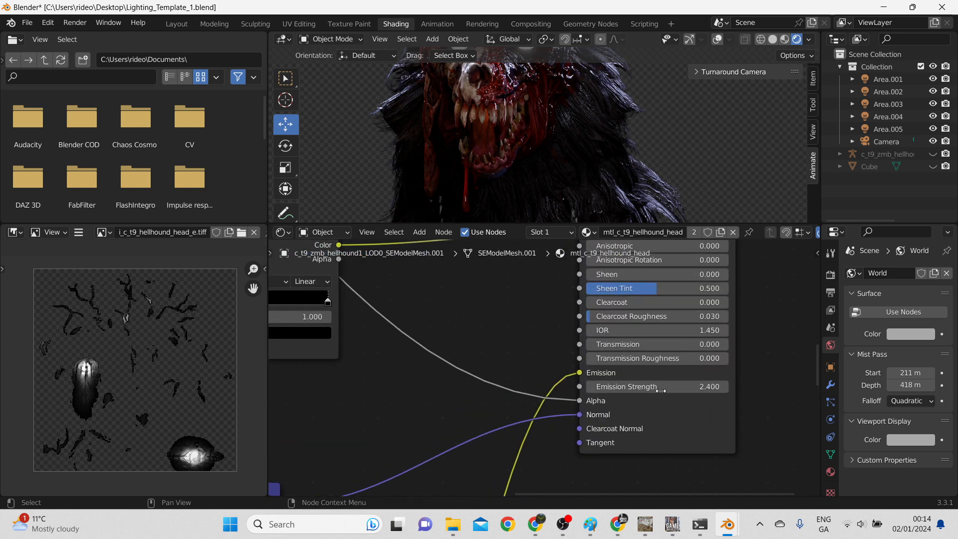
pyautogui.moveTo(693, 387)
pyautogui.mouseDown()
pyautogui.moveTo(707, 386)
pyautogui.moveTo(699, 387)
pyautogui.mouseUp()
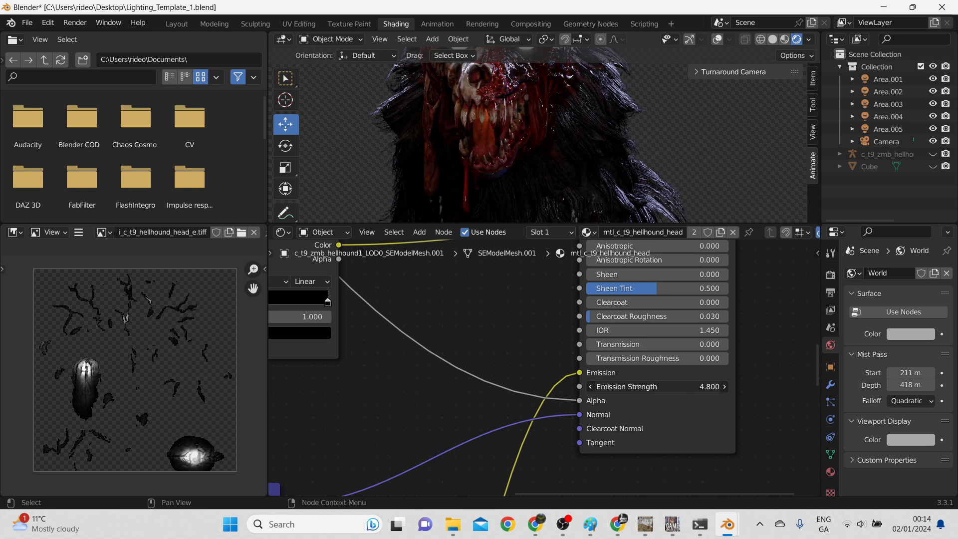
pyautogui.scroll(-1, 486, 279)
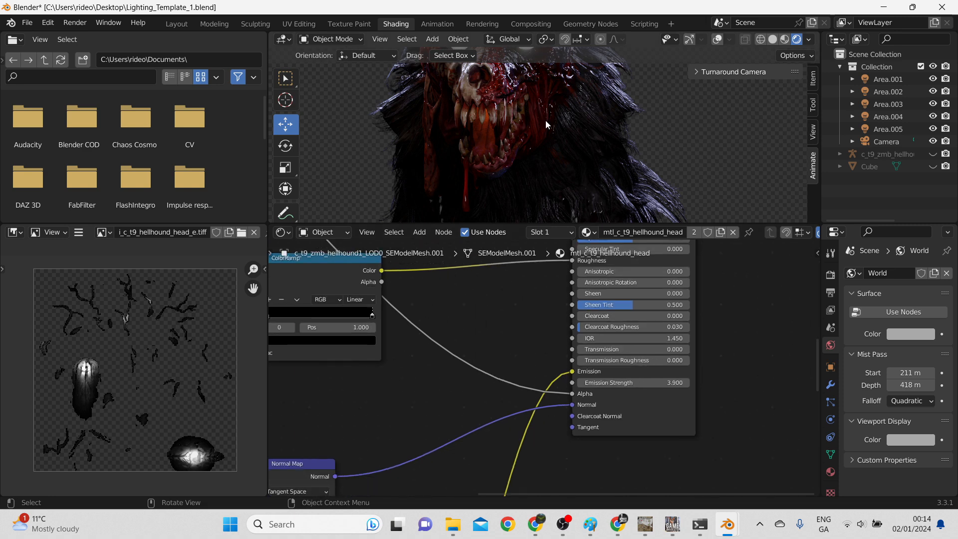
# Step: Select the hellhound's glowing eyes mesh to show its material nodes
pyautogui.keyDown('shift'); pyautogui.moveTo(547, 125); pyautogui.dragTo(564, 220, button='middle'); pyautogui.keyUp('shift')
pyautogui.scroll(2, 559, 145)
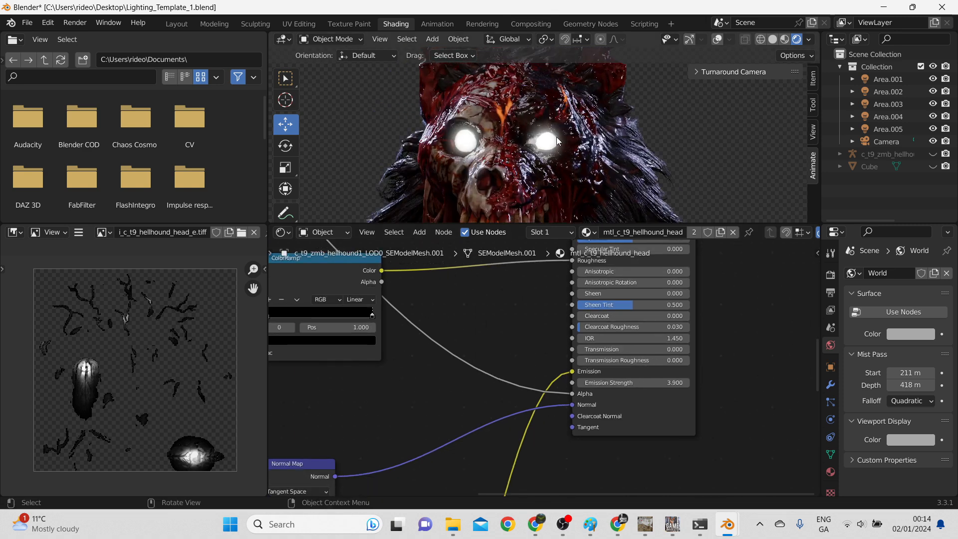
pyautogui.click(549, 147)
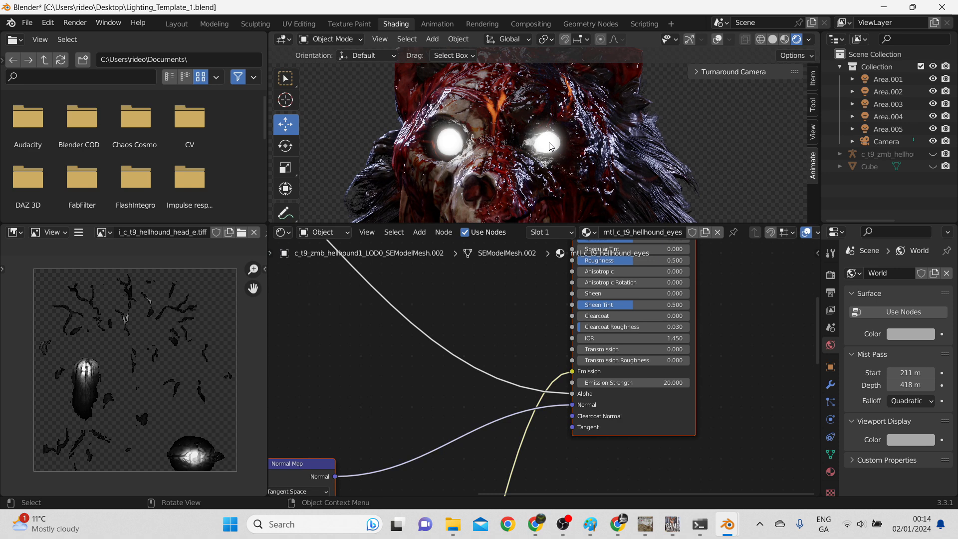
# Step: Select the eyes' emission image node i_mtl_c_t8_zmb_eye_glow.tiff and bring its ColorRamp into close view
pyautogui.scroll(-7, 509, 356)
pyautogui.moveTo(453, 370); pyautogui.dragTo(566, 307, button='middle')
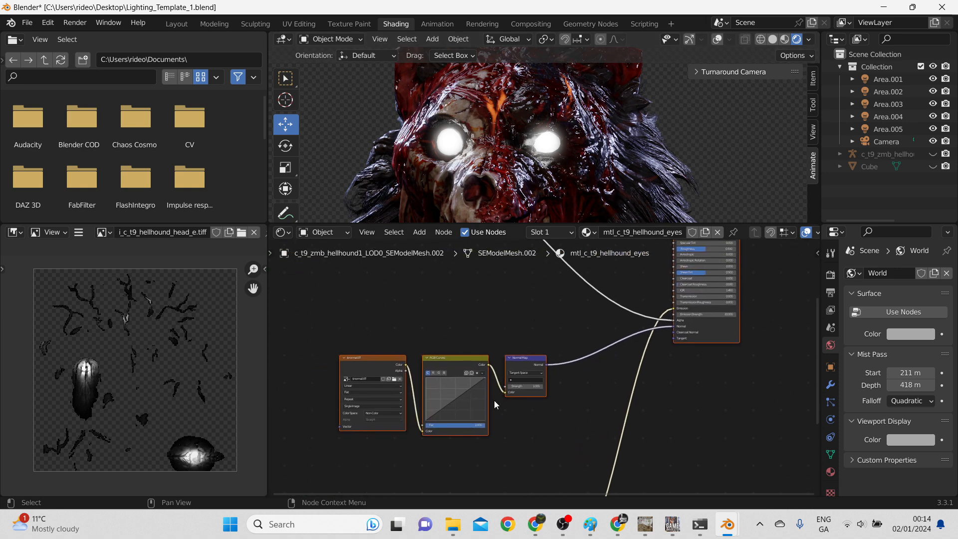
pyautogui.scroll(-8, 492, 409)
pyautogui.moveTo(487, 418); pyautogui.dragTo(524, 330, button='middle')
pyautogui.click(535, 376)
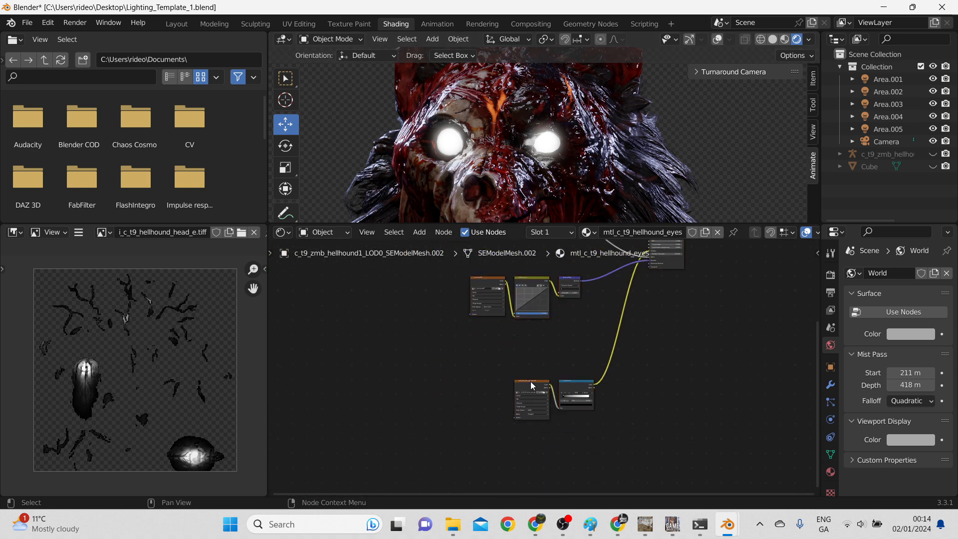
pyautogui.click(533, 386)
pyautogui.scroll(6, 128, 369)
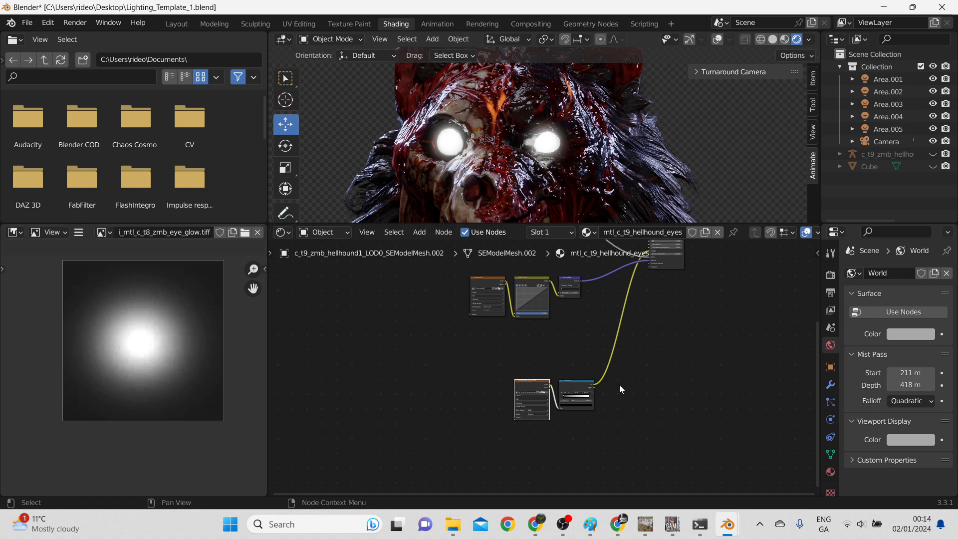
pyautogui.scroll(5, 619, 385)
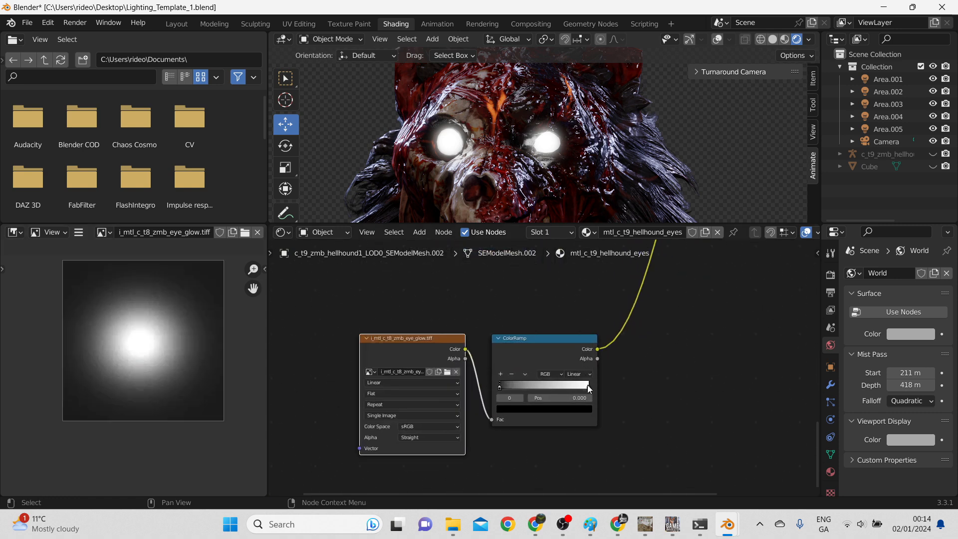
# Step: Colour the white stop of the eyes' emission ColorRamp green (hue 0.325, saturation 0.974, value 1) and move it to position 0.225
pyautogui.click(577, 409)
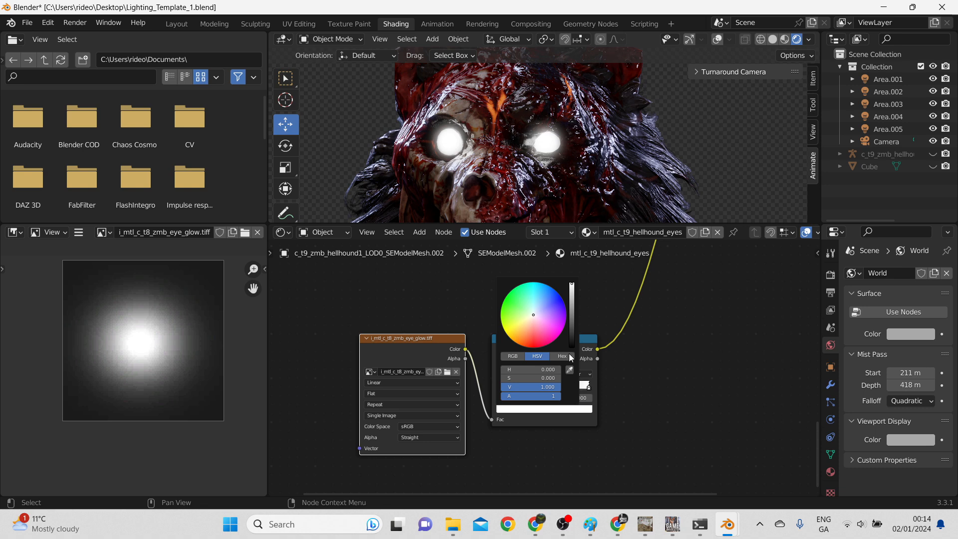
pyautogui.moveTo(520, 312); pyautogui.dragTo(508, 305)
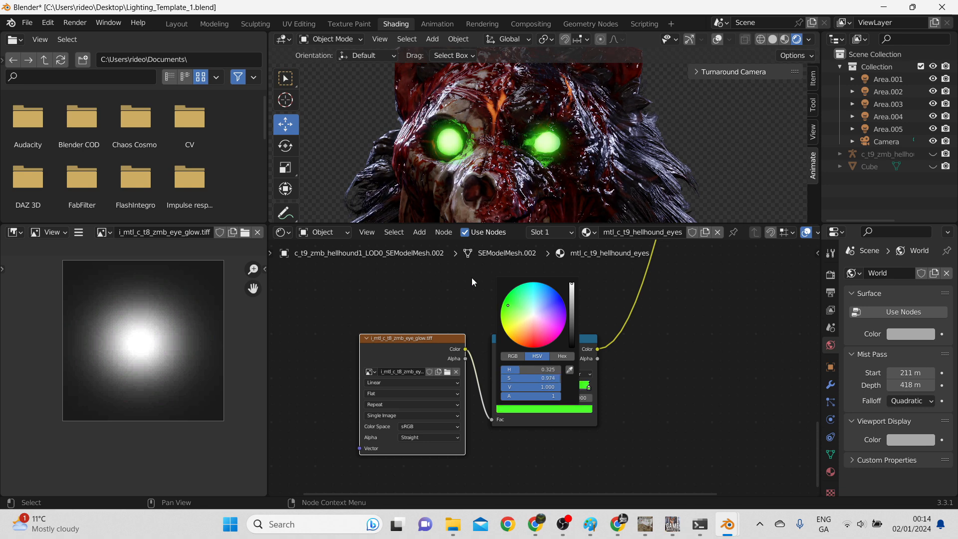
pyautogui.scroll(2, 514, 411)
pyautogui.press('g')
pyautogui.click(494, 393)
pyautogui.moveTo(493, 395); pyautogui.dragTo(467, 408)
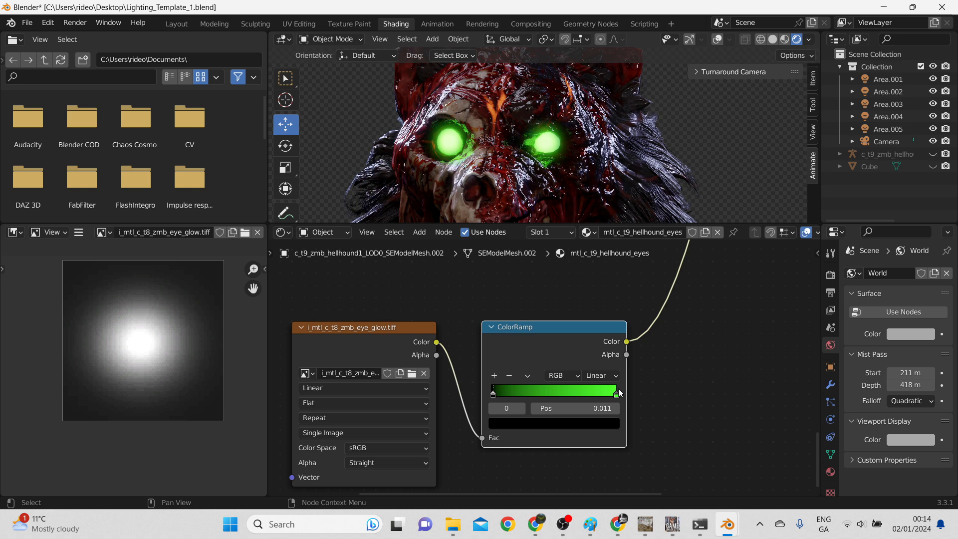
pyautogui.moveTo(616, 394); pyautogui.dragTo(526, 396)
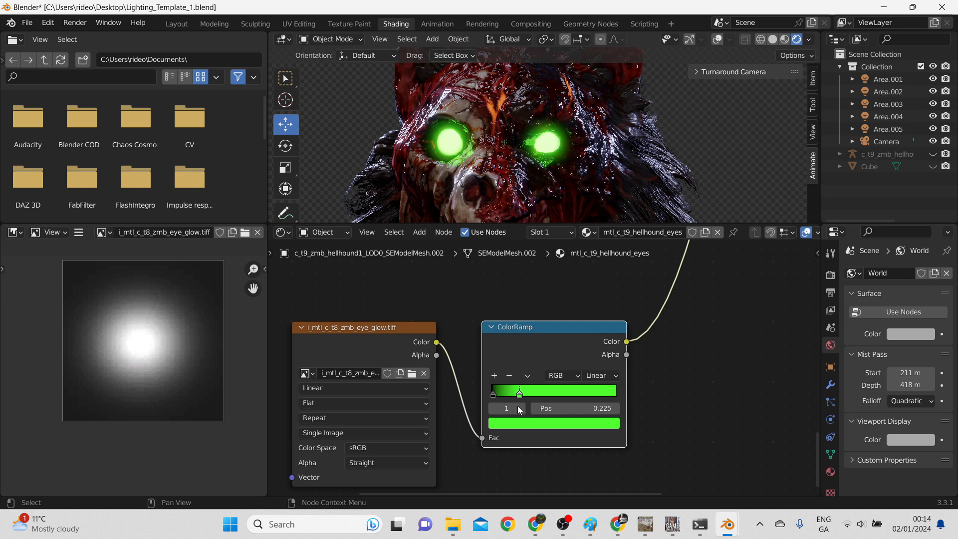
# Step: Raise the eyes material's Emission Strength to 40 on the Principled BSDF node
pyautogui.scroll(-5, 709, 310)
pyautogui.moveTo(726, 313); pyautogui.dragTo(636, 459, button='middle')
pyautogui.scroll(-3, 659, 369)
pyautogui.moveTo(680, 268); pyautogui.dragTo(657, 349, button='middle')
pyautogui.moveTo(661, 300); pyautogui.dragTo(610, 400, button='middle')
pyautogui.scroll(8, 609, 398)
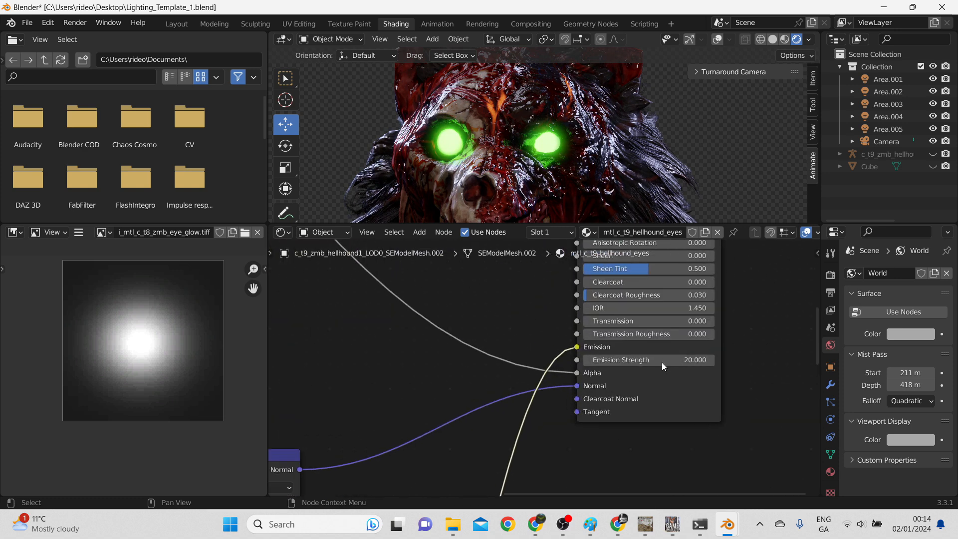
pyautogui.moveTo(684, 360); pyautogui.dragTo(628, 382, button='middle')
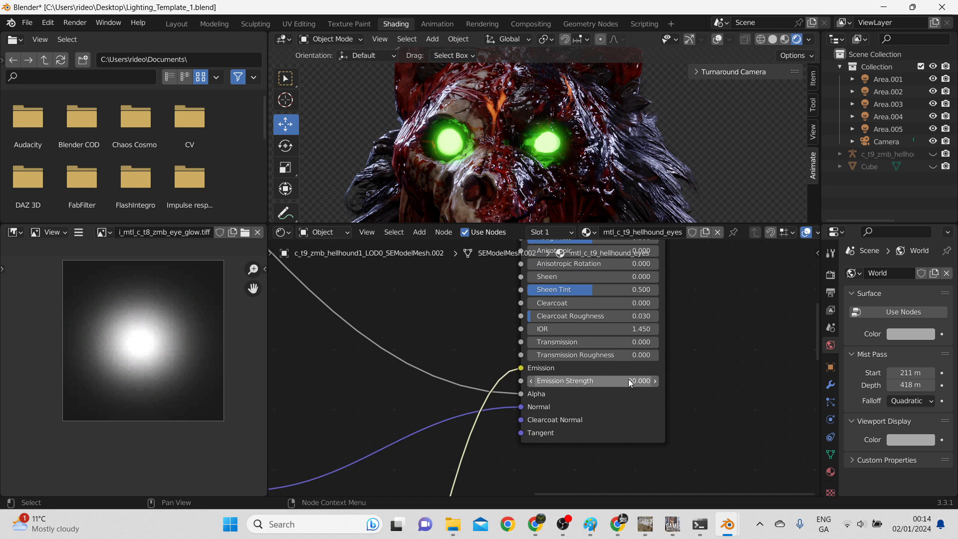
pyautogui.moveTo(632, 383); pyautogui.dragTo(658, 383)
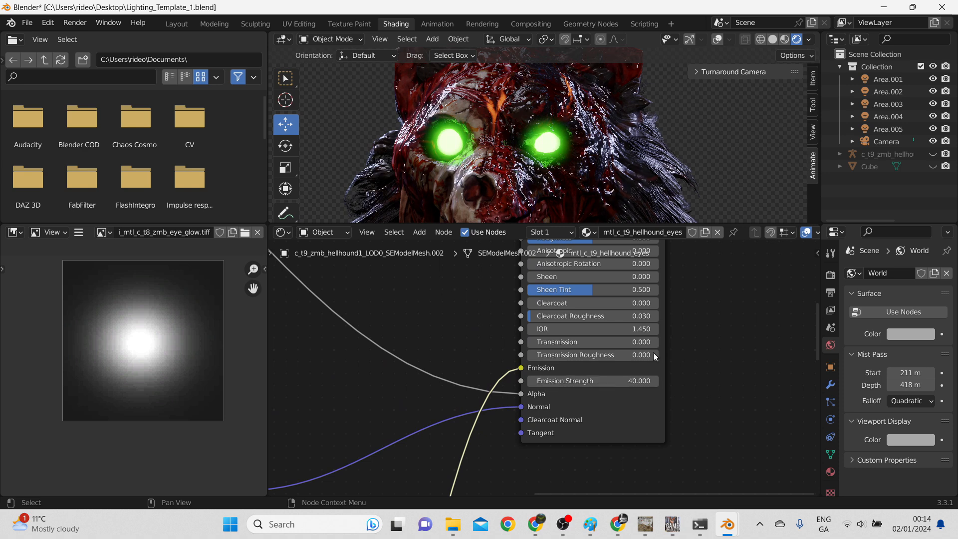
# Step: Select the hellhound's body mesh and its emission image node i_c_t9_hellhound_body_e.tiff, with the attached ColorRamp in close view
pyautogui.scroll(-6, 610, 143)
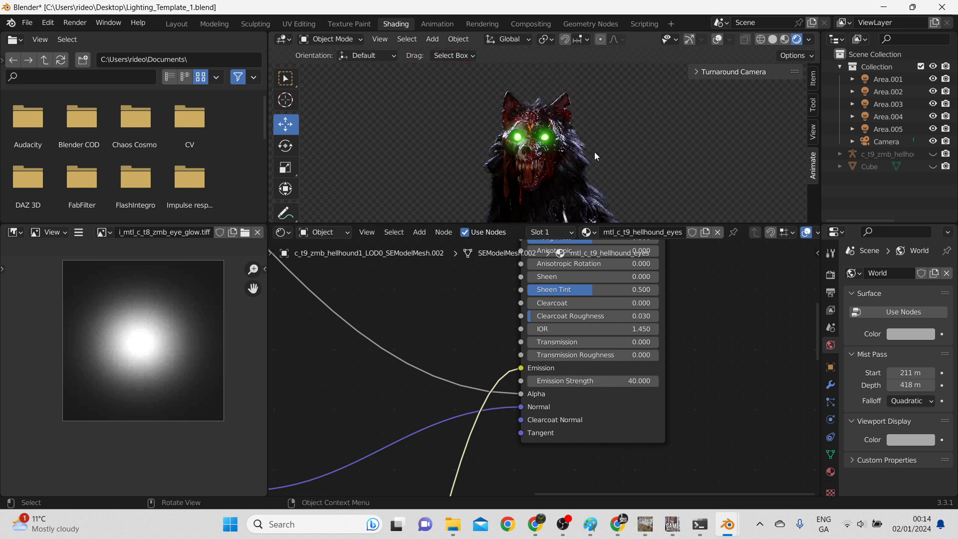
pyautogui.keyDown('shift'); pyautogui.moveTo(582, 158); pyautogui.dragTo(558, 46, button='middle'); pyautogui.keyUp('shift')
pyautogui.scroll(3, 548, 167)
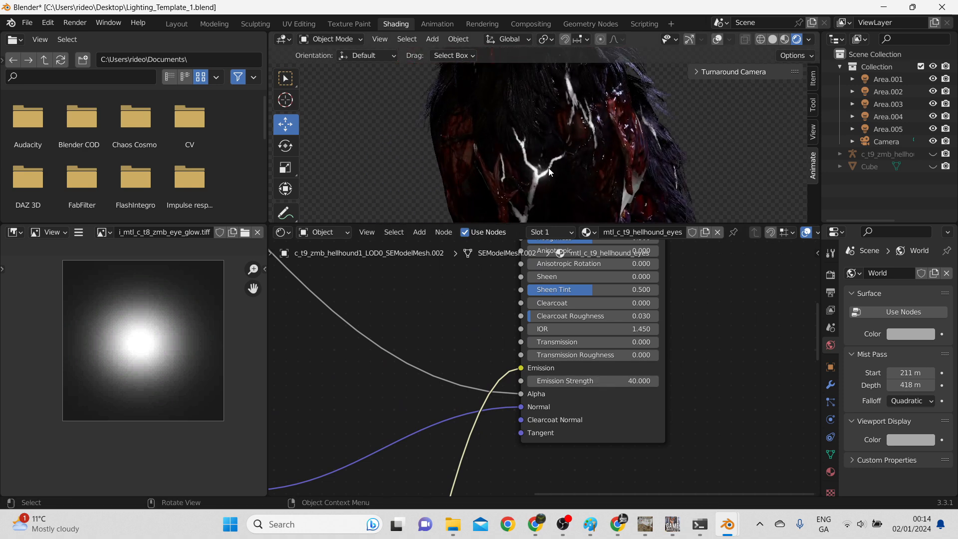
pyautogui.click(541, 178)
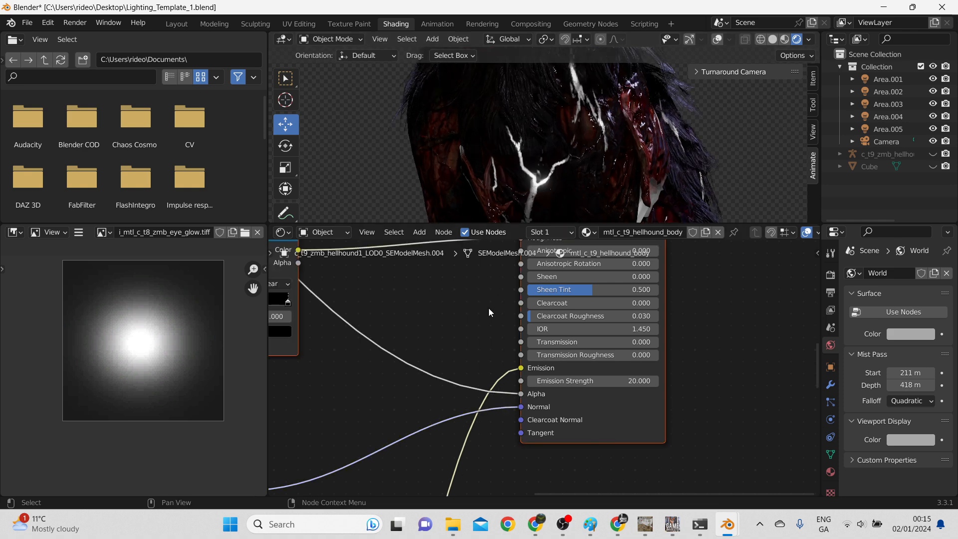
pyautogui.scroll(-4, 489, 310)
pyautogui.moveTo(408, 392); pyautogui.dragTo(586, 238, button='middle')
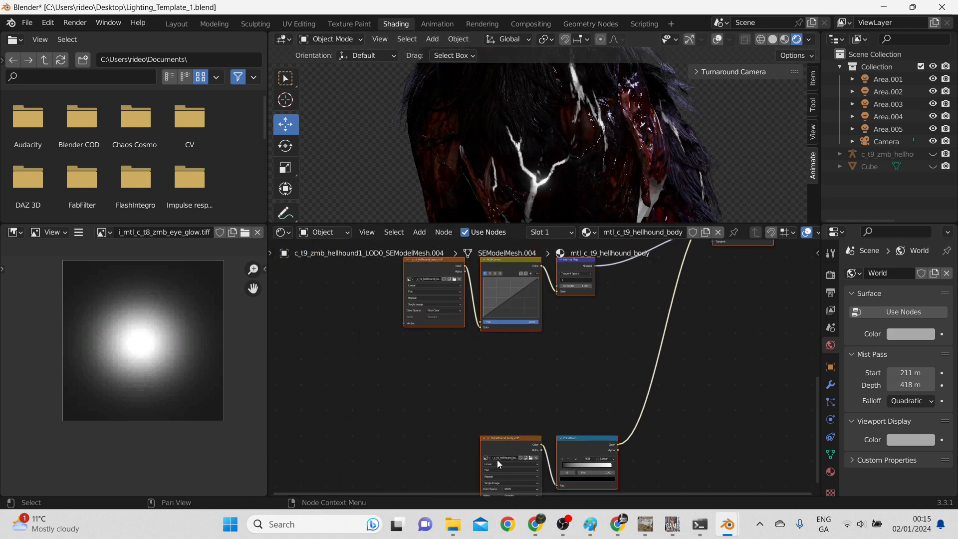
pyautogui.moveTo(487, 445); pyautogui.dragTo(413, 333, button='middle')
pyautogui.click(424, 314)
pyautogui.click(433, 331)
pyautogui.scroll(-6, 227, 344)
pyautogui.scroll(4, 513, 300)
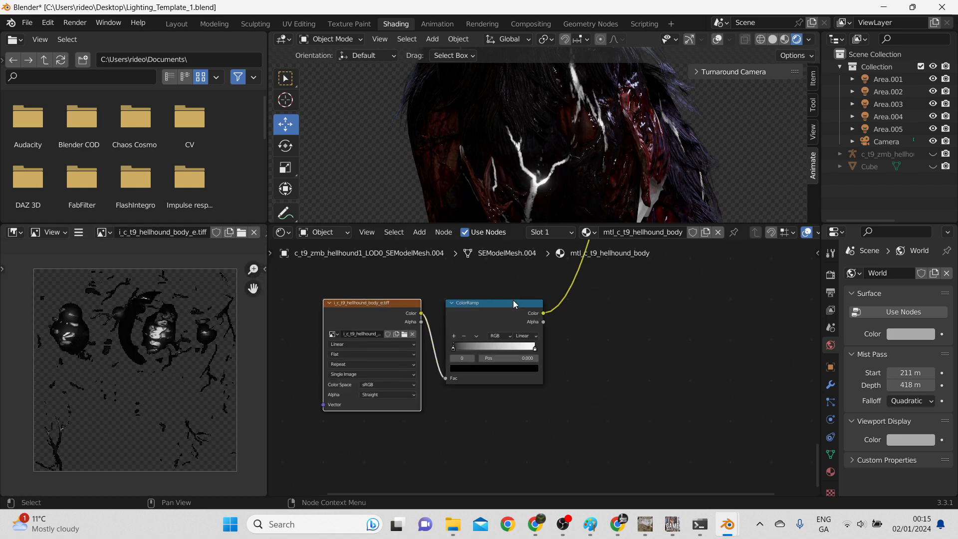
# Step: Colour the white stop of the body's emission ColorRamp a saturated orange
pyautogui.click(533, 342)
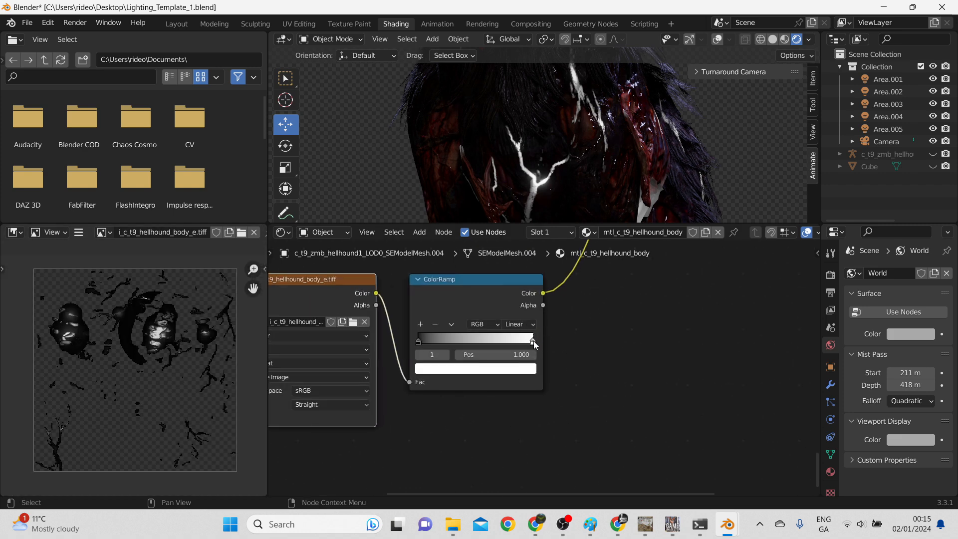
pyautogui.click(532, 370)
pyautogui.moveTo(460, 252)
pyautogui.mouseDown()
pyautogui.moveTo(444, 287)
pyautogui.moveTo(433, 220)
pyautogui.moveTo(439, 284)
pyautogui.moveTo(451, 288)
pyautogui.mouseUp()
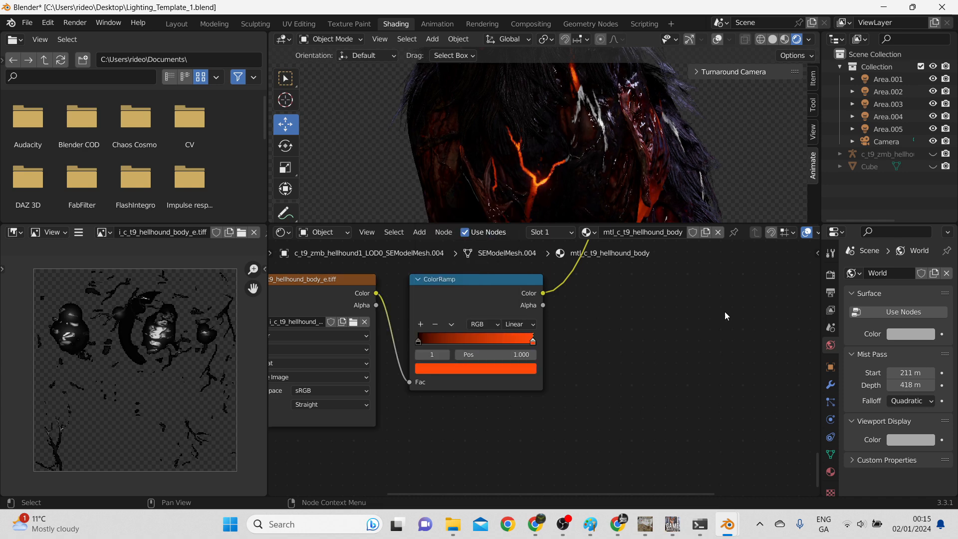
# Step: Raise the body material's Emission Strength to 101.9 on the Principled BSDF node
pyautogui.scroll(-5, 717, 318)
pyautogui.moveTo(660, 334); pyautogui.dragTo(556, 486, button='middle')
pyautogui.scroll(-3, 599, 389)
pyautogui.moveTo(621, 352); pyautogui.dragTo(509, 493, button='middle')
pyautogui.scroll(1, 478, 385)
pyautogui.moveTo(477, 385); pyautogui.dragTo(439, 409, button='middle')
pyautogui.scroll(2, 440, 410)
pyautogui.scroll(3, 439, 410)
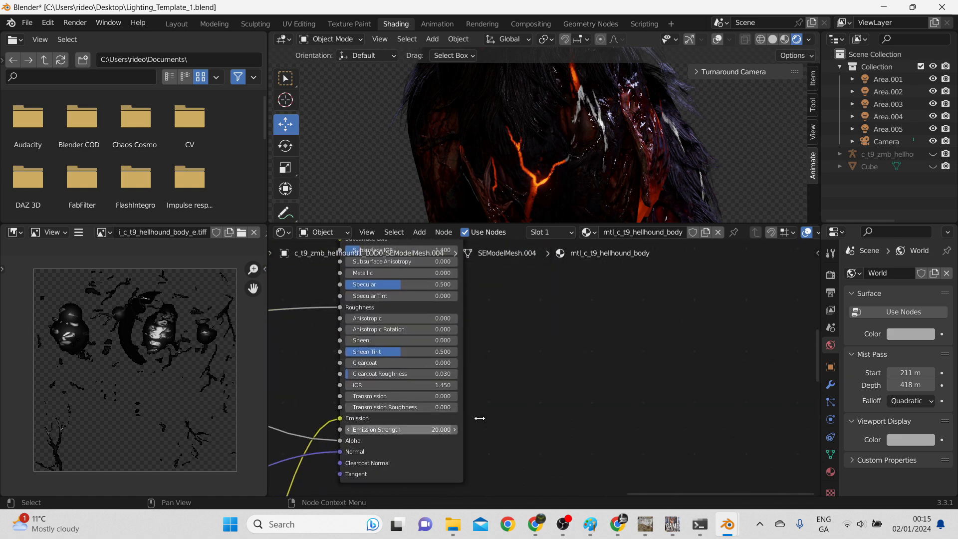
pyautogui.scroll(3, 526, 401)
pyautogui.moveTo(542, 398); pyautogui.dragTo(626, 399)
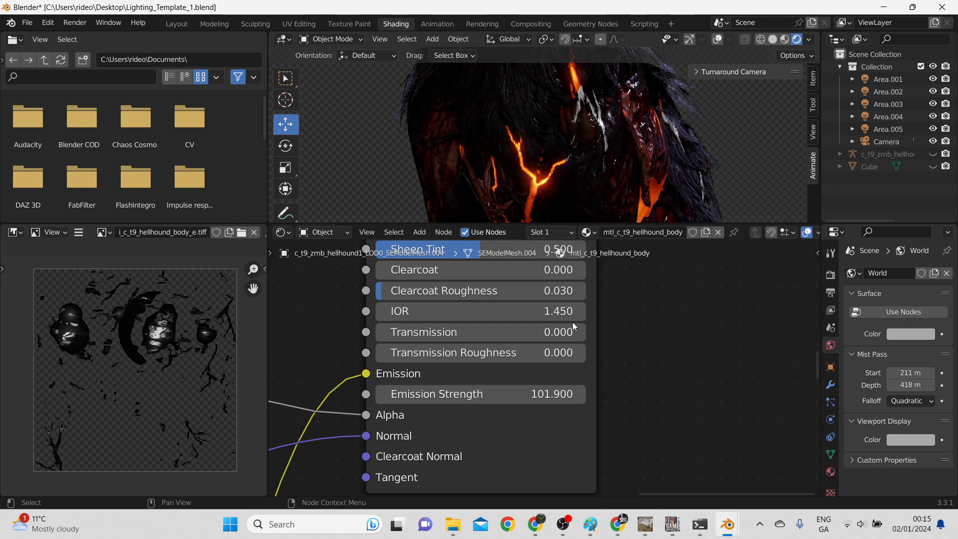
# Step: Enlarge the 3D viewport and examine the glow on the hellhound's ribs, belly, chest and face from the side and front
pyautogui.scroll(-3, 644, 200)
pyautogui.scroll(-1, 642, 231)
pyautogui.moveTo(593, 225); pyautogui.dragTo(594, 447)
pyautogui.moveTo(597, 385); pyautogui.dragTo(704, 394, button='middle')
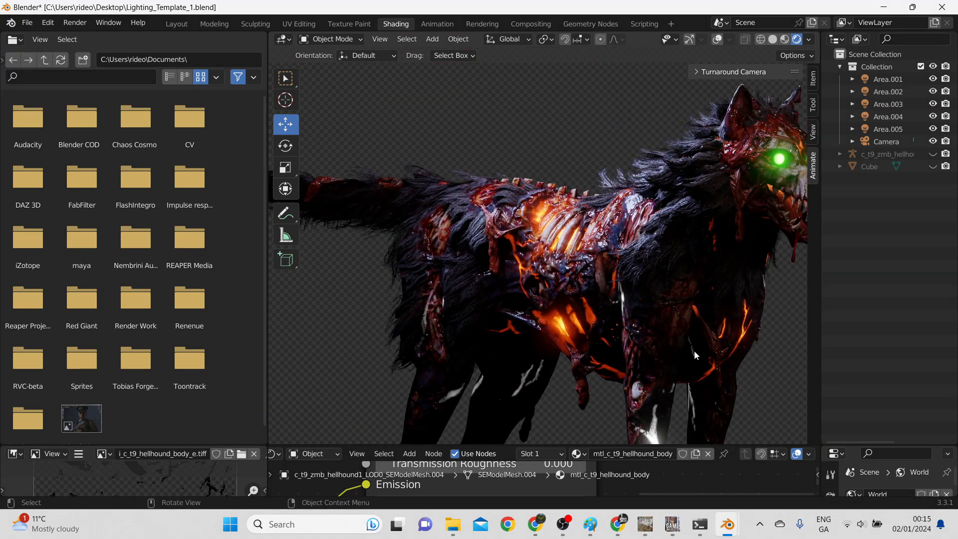
pyautogui.moveTo(685, 332); pyautogui.dragTo(565, 358, button='middle')
pyautogui.scroll(3, 565, 358)
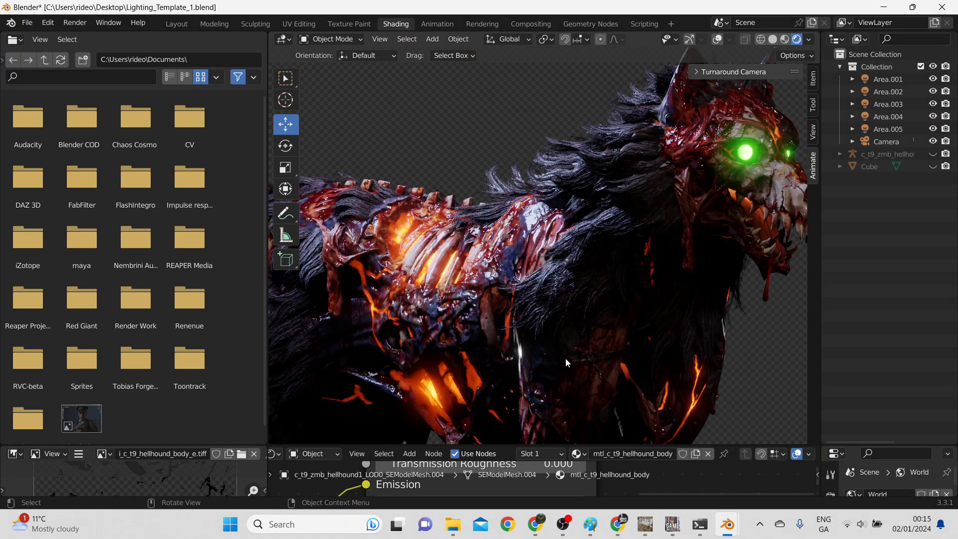
pyautogui.scroll(-4, 565, 359)
pyautogui.moveTo(565, 359)
pyautogui.mouseDown(button='middle')
pyautogui.moveTo(586, 385)
pyautogui.moveTo(565, 371)
pyautogui.mouseUp(button='middle')
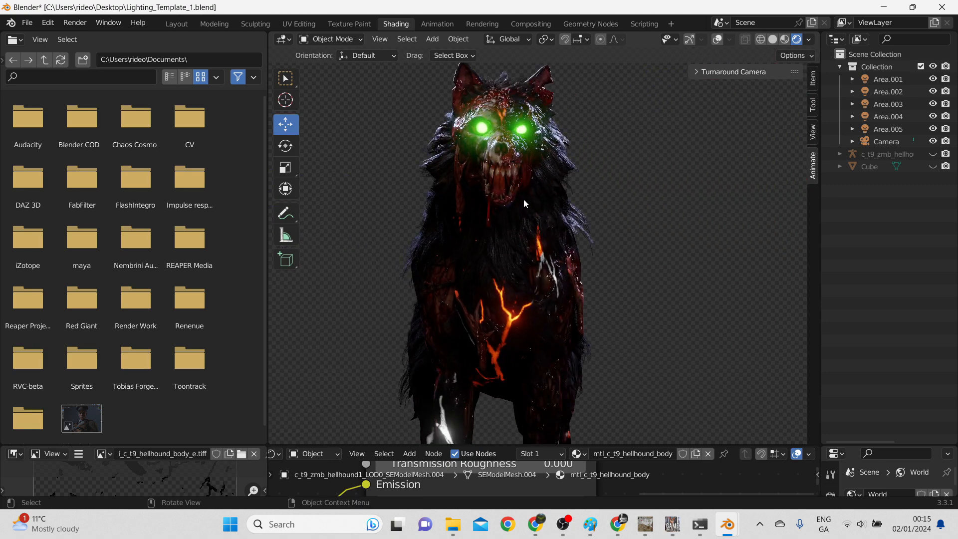
pyautogui.keyDown('shift'); pyautogui.moveTo(523, 198); pyautogui.dragTo(531, 255, button='middle'); pyautogui.keyUp('shift')
pyautogui.scroll(5, 600, 281)
# Step: Select the head mesh, bring back the larger node editor and set the head material's Subsurface to 0.05
pyautogui.click(532, 255)
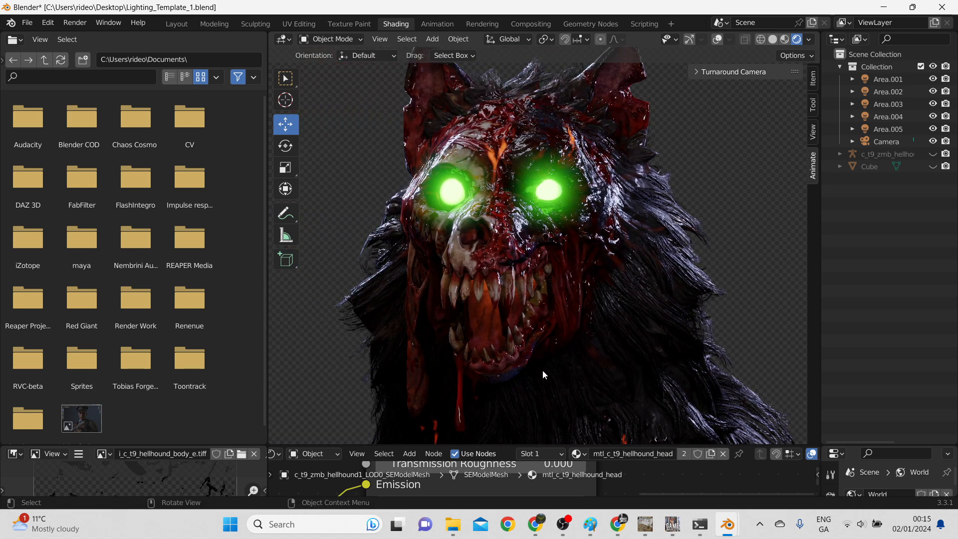
pyautogui.moveTo(522, 443); pyautogui.dragTo(521, 177)
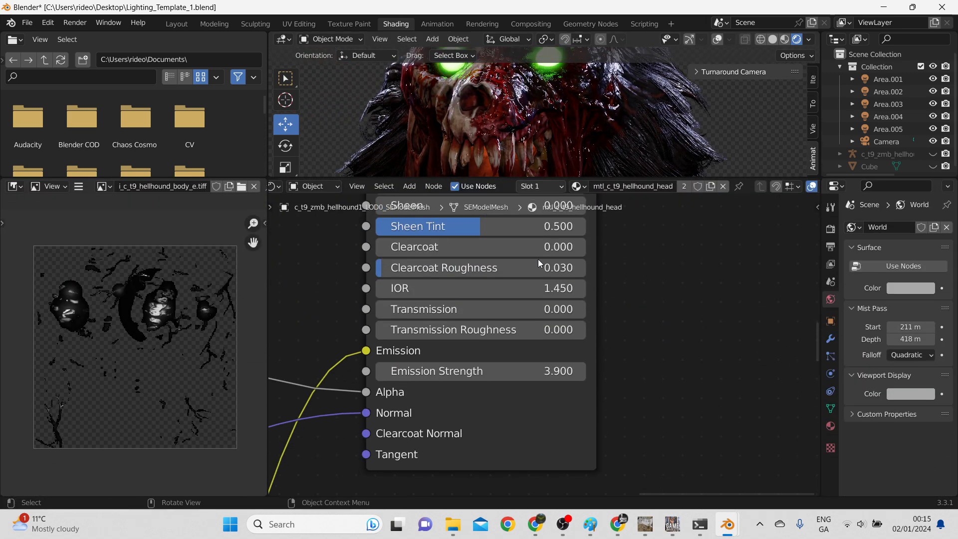
pyautogui.scroll(-2, 387, 267)
pyautogui.scroll(-1, 369, 249)
pyautogui.moveTo(374, 262); pyautogui.dragTo(406, 430, button='middle')
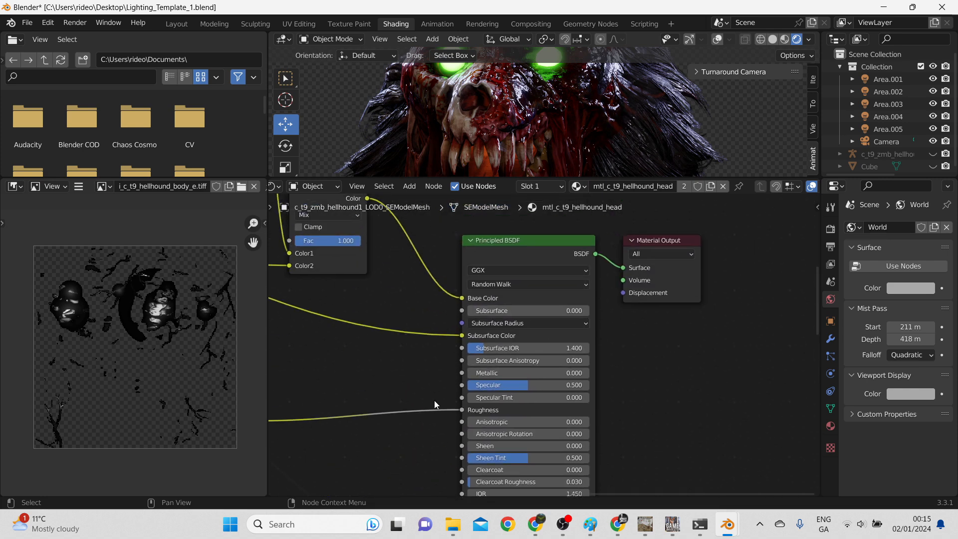
pyautogui.moveTo(504, 179); pyautogui.dragTo(510, 284)
pyautogui.click(584, 361)
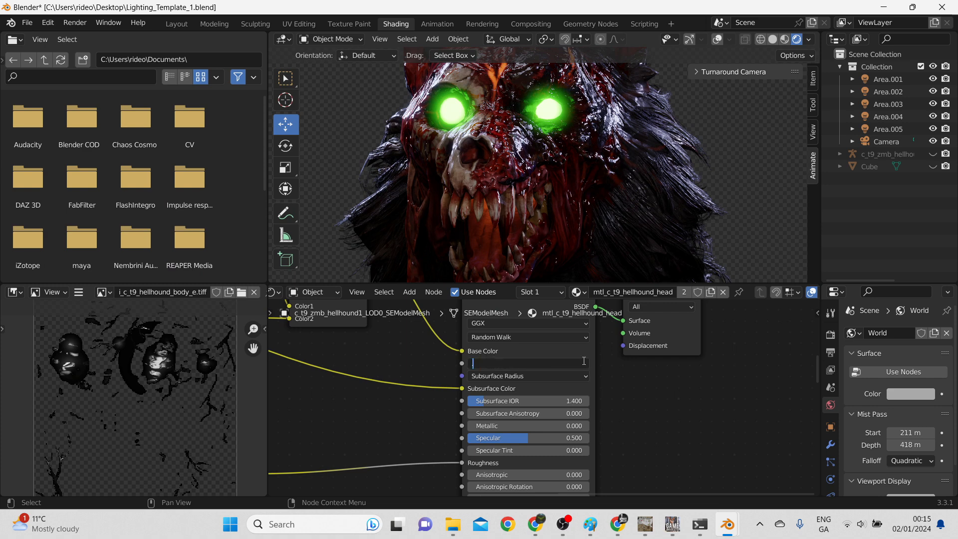
pyautogui.write('.05')
pyautogui.press('Return')
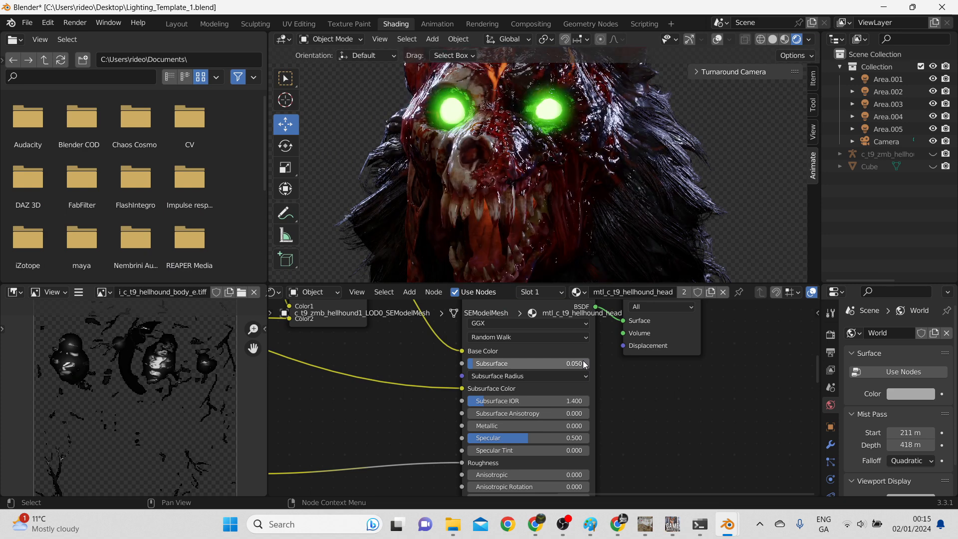
# Step: Lighten the black stop of the head's roughness ColorRamp to a dark grey and shift the white stop slightly inward
pyautogui.moveTo(381, 370); pyautogui.dragTo(649, 379, button='middle')
pyautogui.moveTo(406, 388); pyautogui.dragTo(479, 363, button='middle')
pyautogui.scroll(2, 538, 398)
pyautogui.moveTo(537, 397); pyautogui.dragTo(479, 408, button='middle')
pyautogui.click(482, 436)
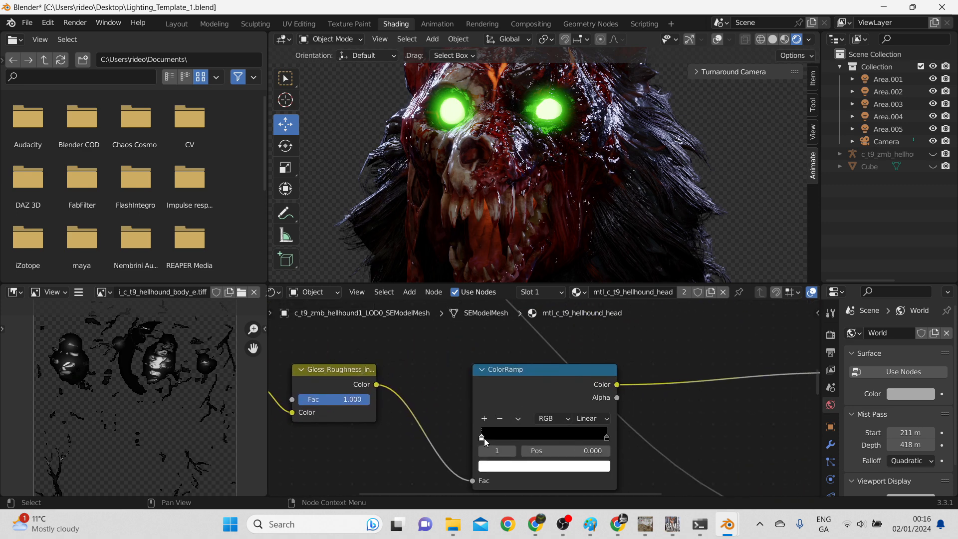
pyautogui.click(483, 438)
pyautogui.scroll(1, 570, 417)
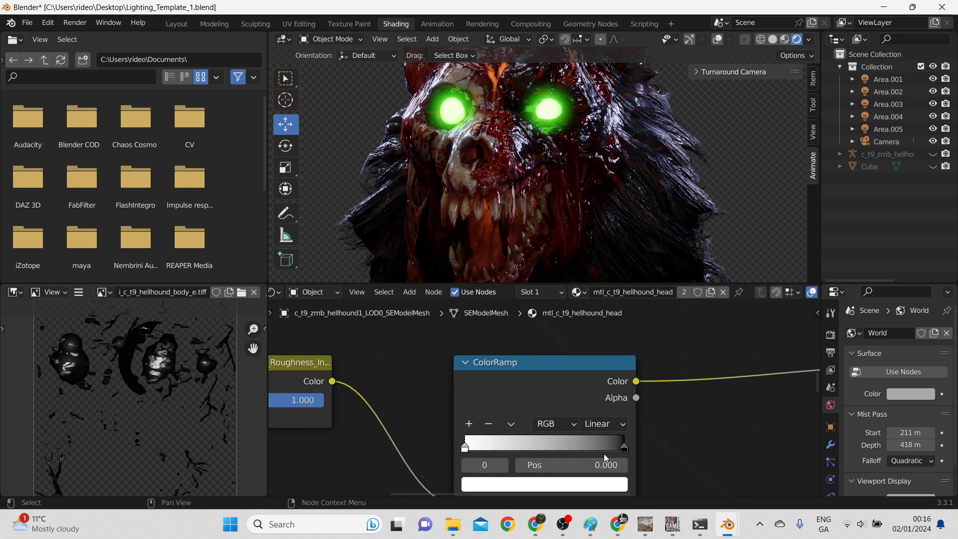
pyautogui.click(625, 447)
pyautogui.click(601, 485)
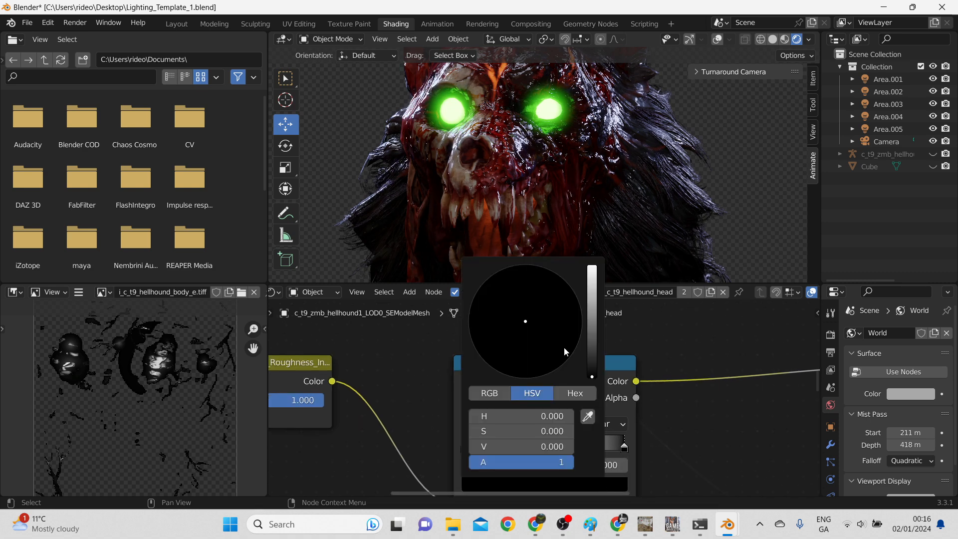
pyautogui.moveTo(592, 326); pyautogui.dragTo(592, 349)
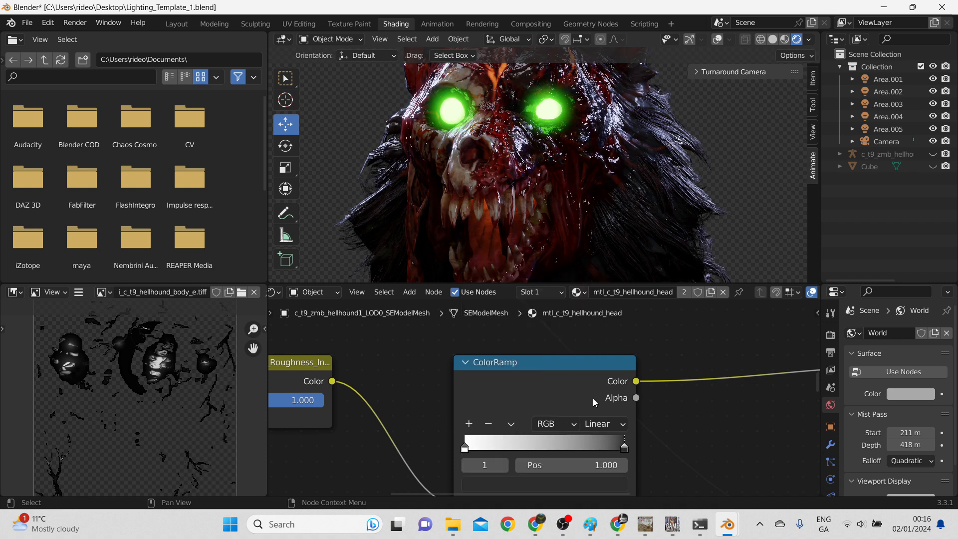
pyautogui.moveTo(466, 445); pyautogui.dragTo(489, 447)
# Step: Lower the head material's Specular to 0.042 on the Principled BSDF node
pyautogui.moveTo(739, 390); pyautogui.dragTo(403, 453, button='middle')
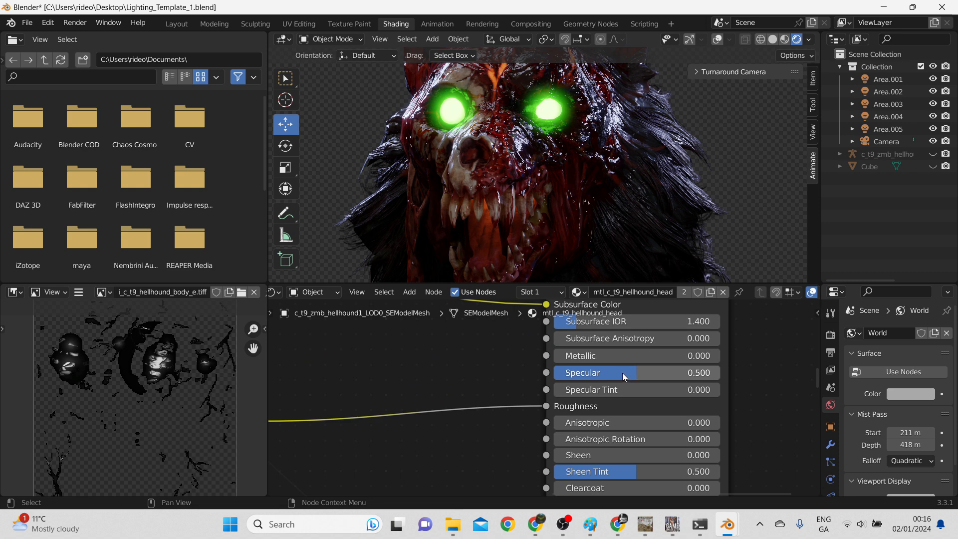
pyautogui.click(631, 372)
pyautogui.moveTo(630, 372); pyautogui.dragTo(561, 372)
# Step: Select the hellhound's left front leg mesh to show its emission nodes
pyautogui.moveTo(502, 215); pyautogui.dragTo(617, 128, button='middle')
pyautogui.scroll(2, 526, 207)
pyautogui.scroll(2, 498, 151)
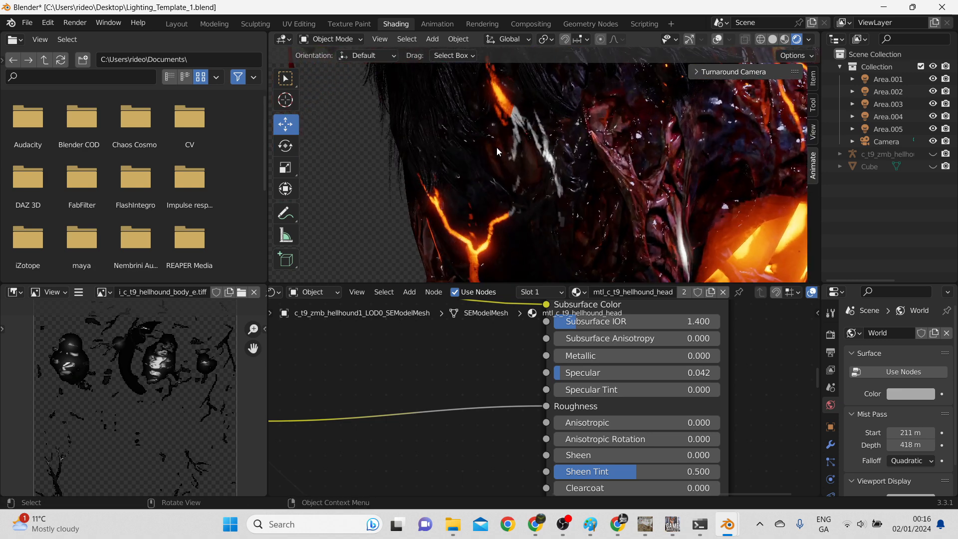
pyautogui.click(542, 148)
pyautogui.scroll(-3, 474, 343)
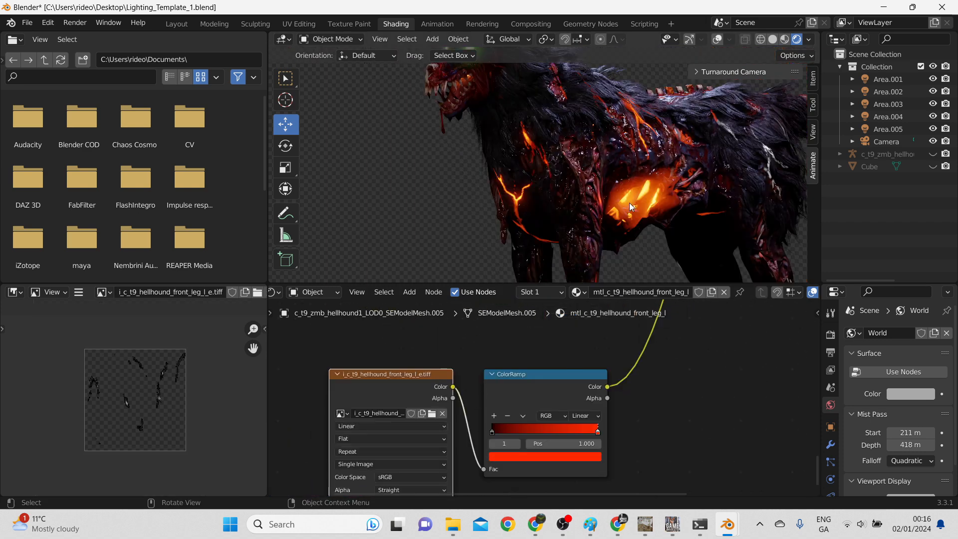
# Step: Select the glowing body mesh again and lower its material's Emission Strength to 17.6
pyautogui.click(648, 193)
pyautogui.scroll(5, 648, 193)
pyautogui.keyDown('shift'); pyautogui.moveTo(679, 212); pyautogui.dragTo(454, 128, button='middle'); pyautogui.keyUp('shift')
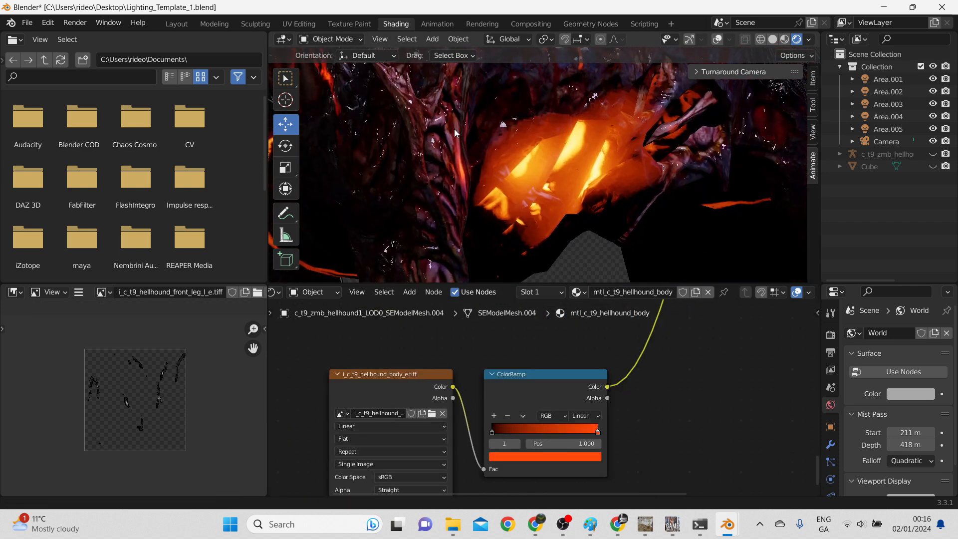
pyautogui.scroll(1, 547, 152)
pyautogui.moveTo(744, 394); pyautogui.dragTo(595, 481, button='middle')
pyautogui.scroll(-4, 595, 479)
pyautogui.moveTo(630, 375); pyautogui.dragTo(606, 454, button='middle')
pyautogui.scroll(-11, 601, 389)
pyautogui.moveTo(601, 387); pyautogui.dragTo(579, 456, button='middle')
pyautogui.scroll(1, 601, 370)
pyautogui.scroll(7, 583, 432)
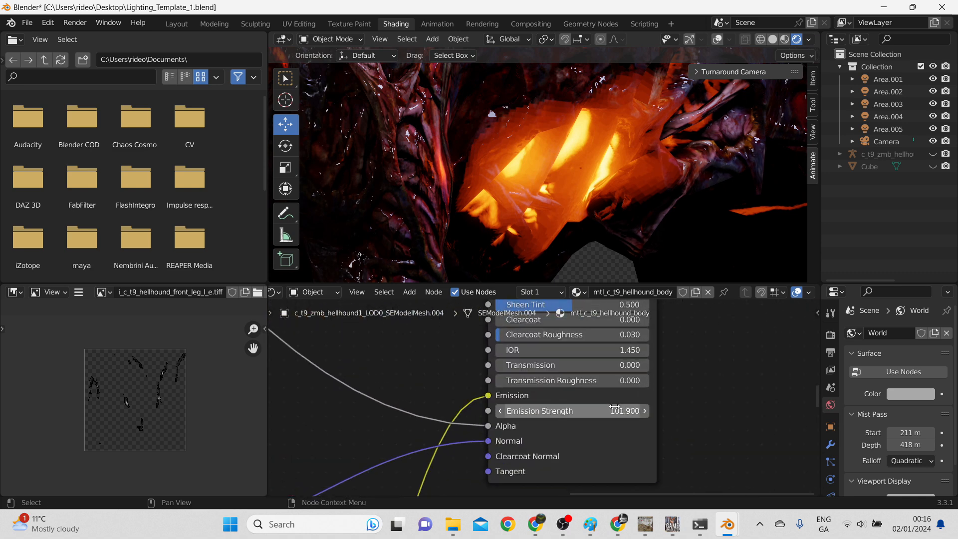
pyautogui.moveTo(630, 406); pyautogui.dragTo(588, 406)
# Step: Select the hellhound's front right leg mesh and change the white stop of its emission ColorRamp to orange-red
pyautogui.scroll(-3, 656, 375)
pyautogui.scroll(-5, 570, 176)
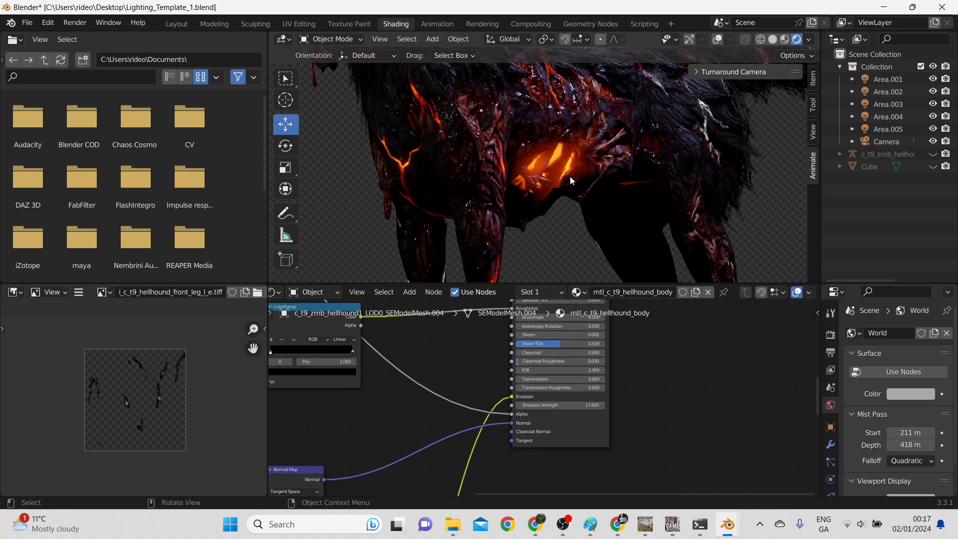
pyautogui.moveTo(574, 175); pyautogui.dragTo(690, 184, button='middle')
pyautogui.scroll(5, 559, 232)
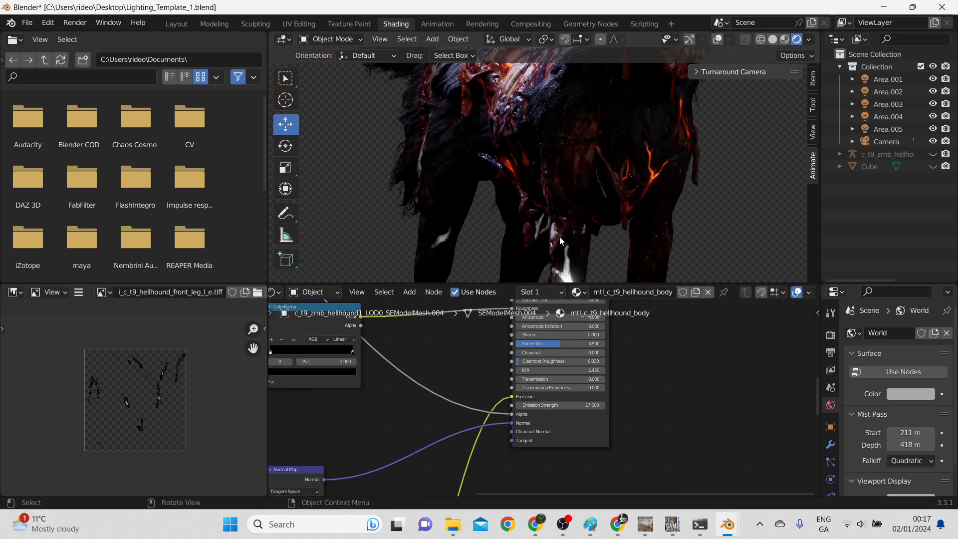
pyautogui.click(567, 271)
pyautogui.moveTo(432, 463); pyautogui.dragTo(603, 462, button='middle')
pyautogui.scroll(-3, 576, 462)
pyautogui.scroll(-5, 575, 461)
pyautogui.moveTo(522, 480); pyautogui.dragTo(568, 389, button='middle')
pyautogui.scroll(7, 614, 377)
pyautogui.click(622, 409)
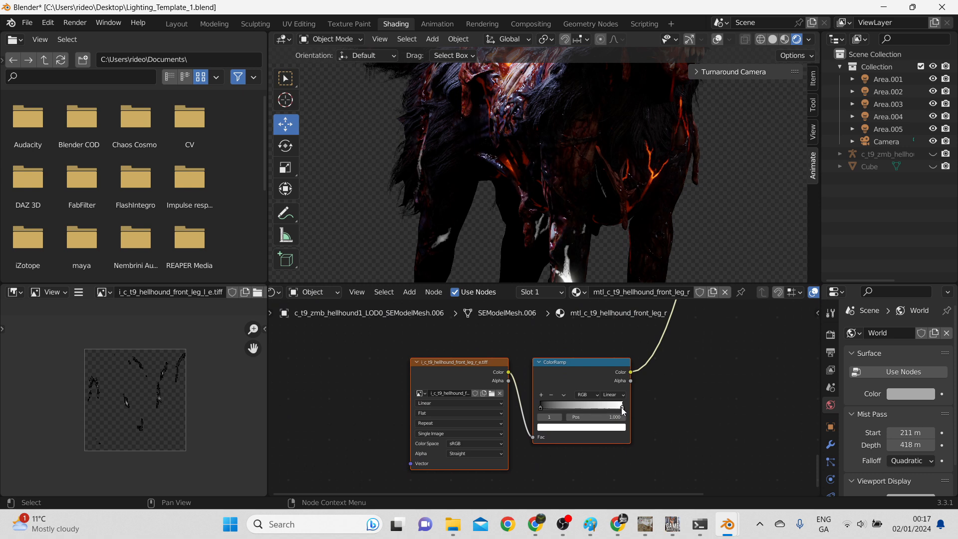
pyautogui.click(615, 428)
pyautogui.moveTo(568, 357)
pyautogui.mouseDown()
pyautogui.moveTo(557, 367)
pyautogui.moveTo(565, 368)
pyautogui.mouseUp()
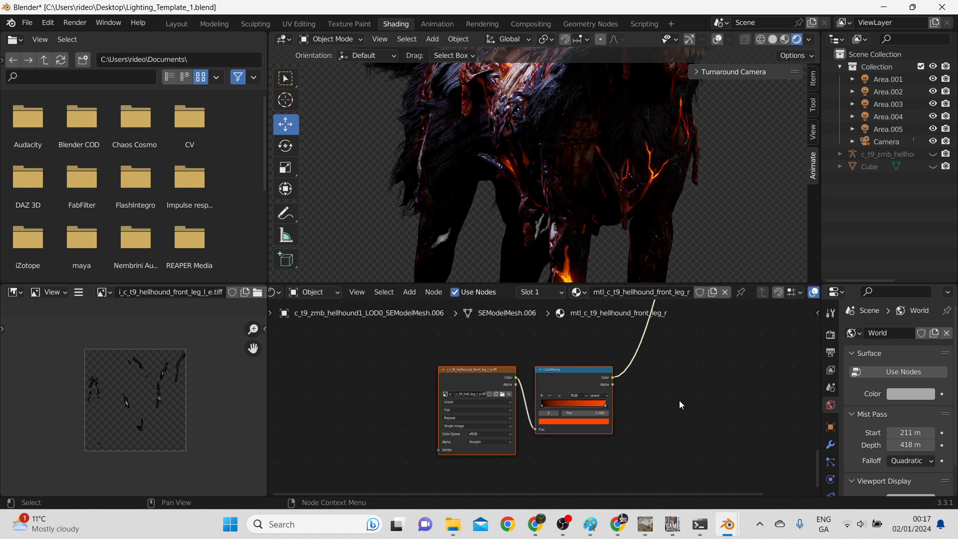
# Step: Set the Emission Strength of the front right leg material to 32.3 on its Principled BSDF node
pyautogui.scroll(-4, 588, 431)
pyautogui.scroll(8, 574, 371)
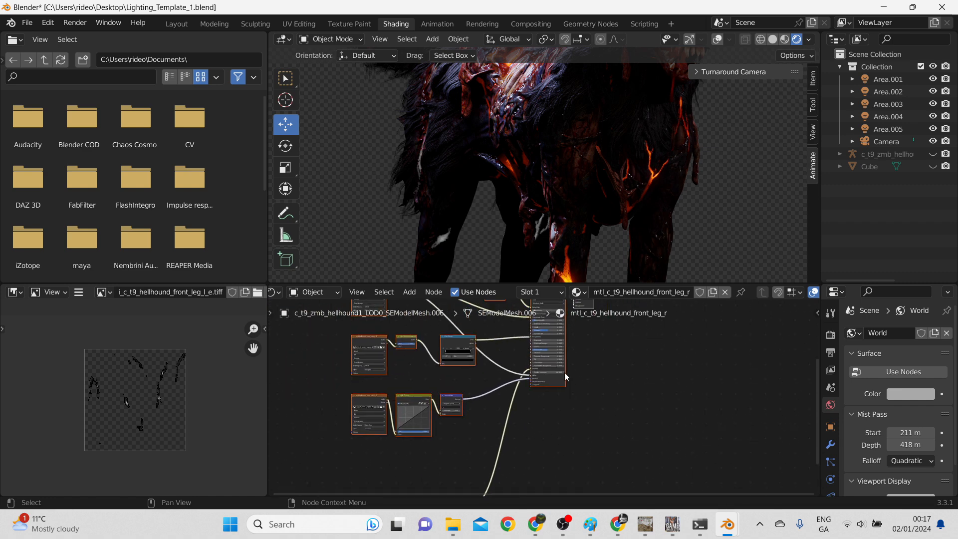
pyautogui.scroll(2, 546, 406)
pyautogui.moveTo(552, 357); pyautogui.dragTo(569, 357)
pyautogui.click(685, 373)
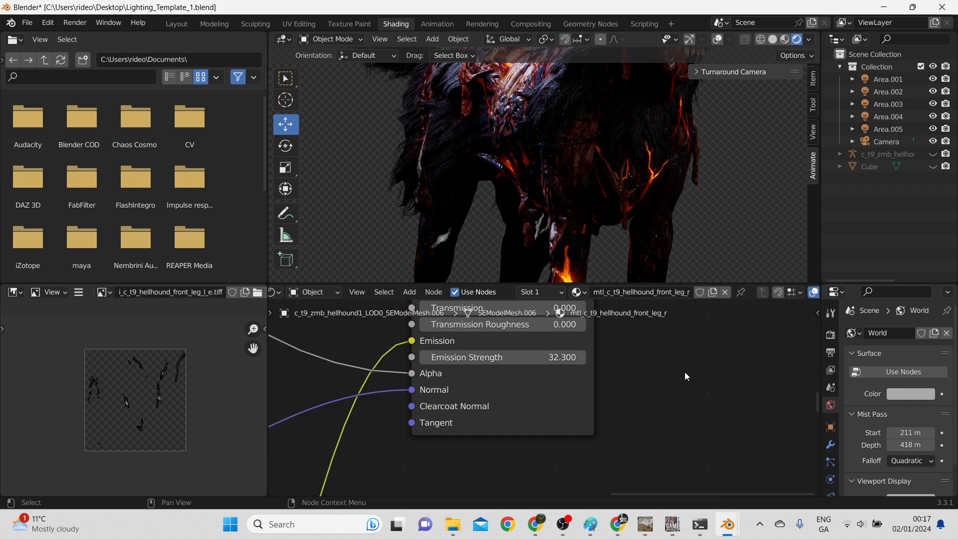
# Step: Enlarge the 3D viewport and inspect the whole hellhound's glowing materials from several angles
pyautogui.moveTo(602, 286); pyautogui.dragTo(589, 419)
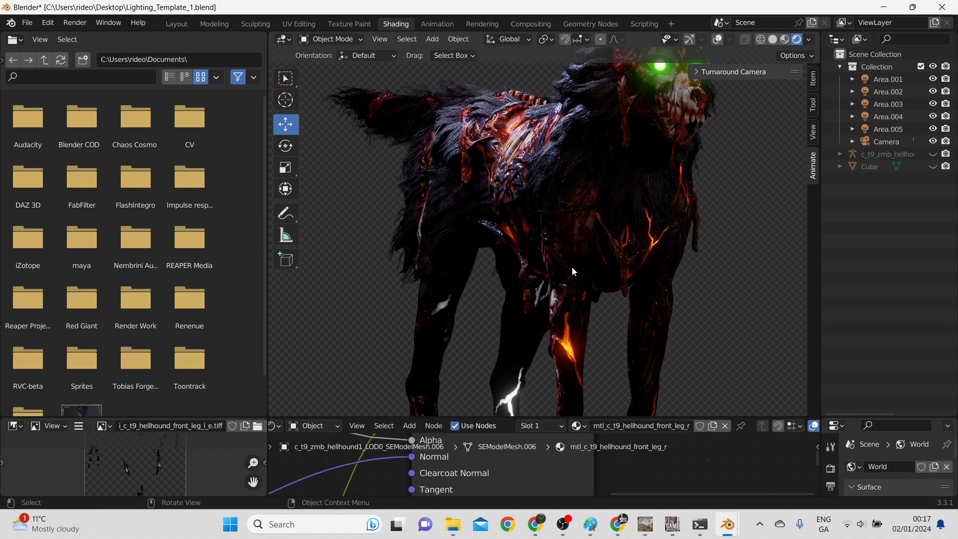
pyautogui.scroll(-5, 649, 289)
pyautogui.moveTo(674, 309); pyautogui.dragTo(536, 277, button='middle')
pyautogui.scroll(4, 536, 211)
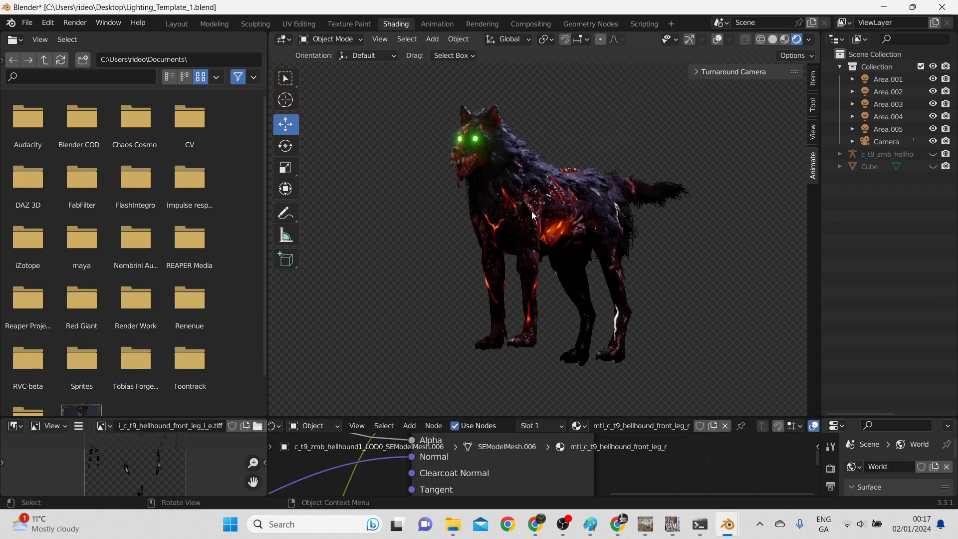
pyautogui.moveTo(535, 214); pyautogui.dragTo(490, 325, button='middle')
pyautogui.scroll(5, 645, 337)
pyautogui.scroll(-1, 450, 268)
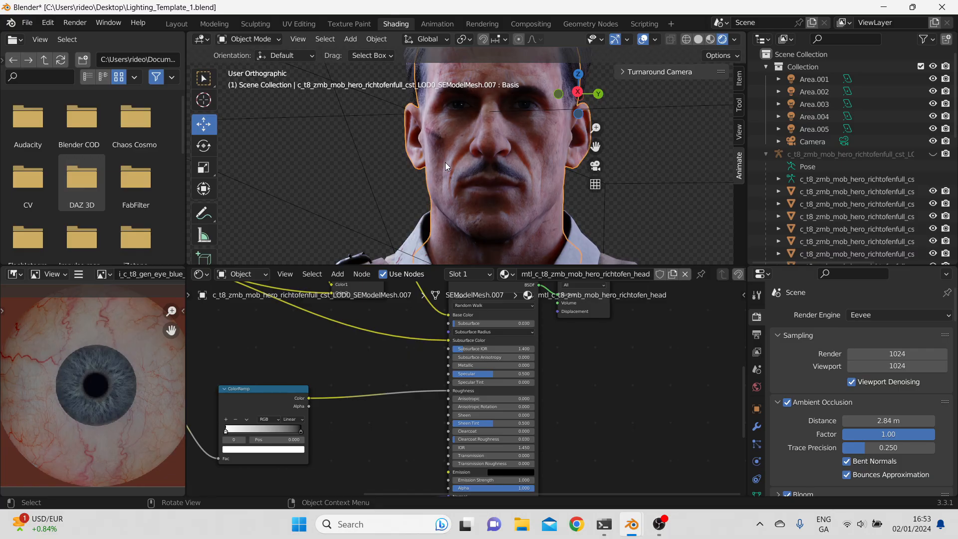
# Step: Switch the scene's render engine to Cycles for the Richtofen model
pyautogui.scroll(3, 512, 327)
pyautogui.moveTo(324, 366); pyautogui.dragTo(257, 438, button='middle')
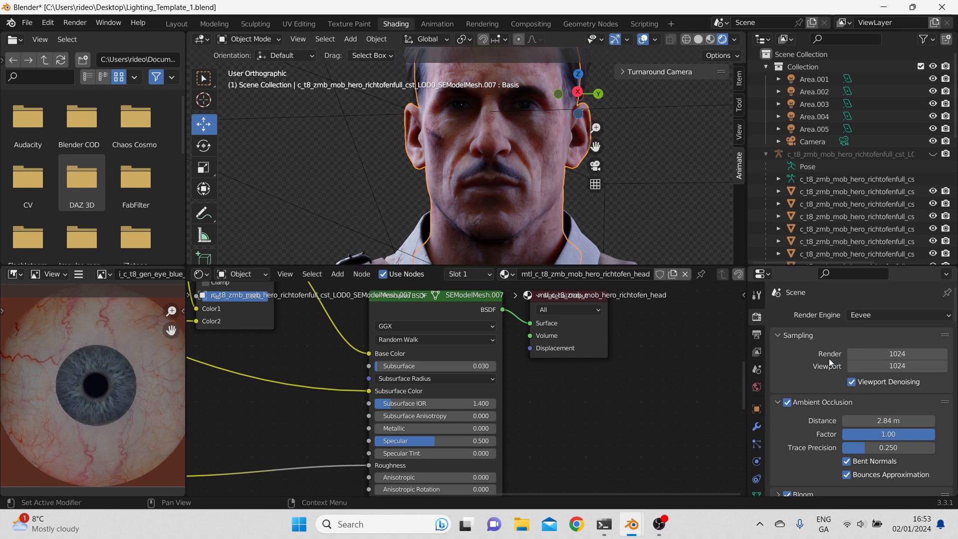
pyautogui.click(879, 315)
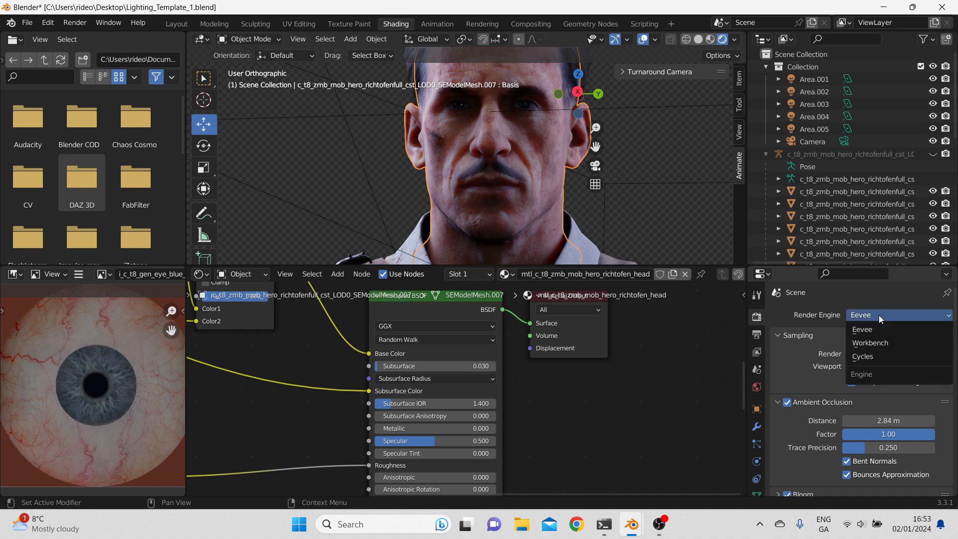
pyautogui.click(864, 358)
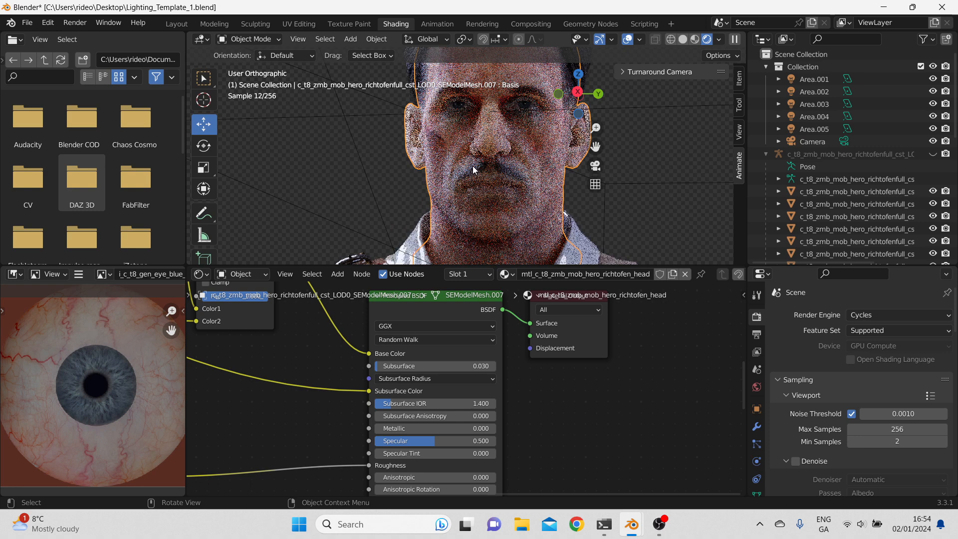
# Step: Set the head material's Subsurface to 0 on the Principled BSDF node
pyautogui.click(482, 367)
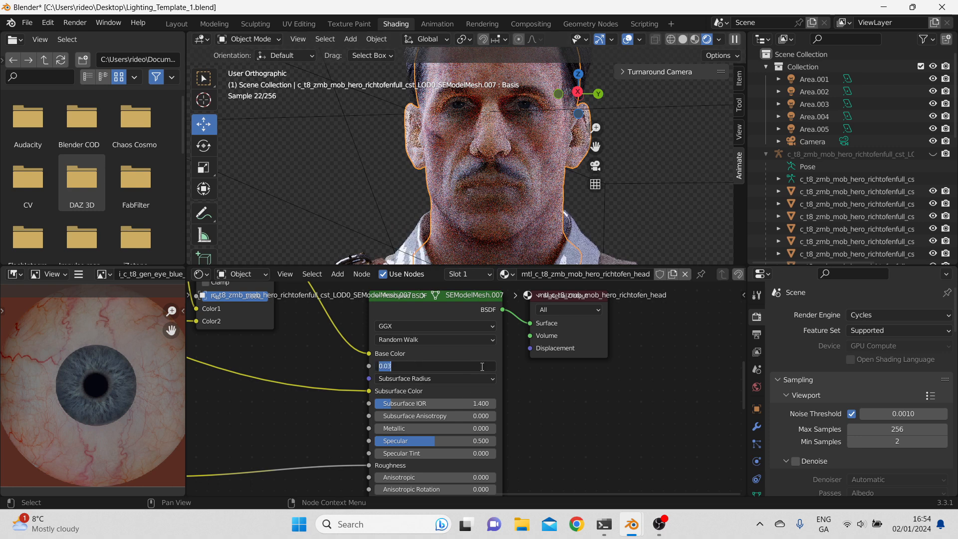
pyautogui.write('0')
pyautogui.press('Return')
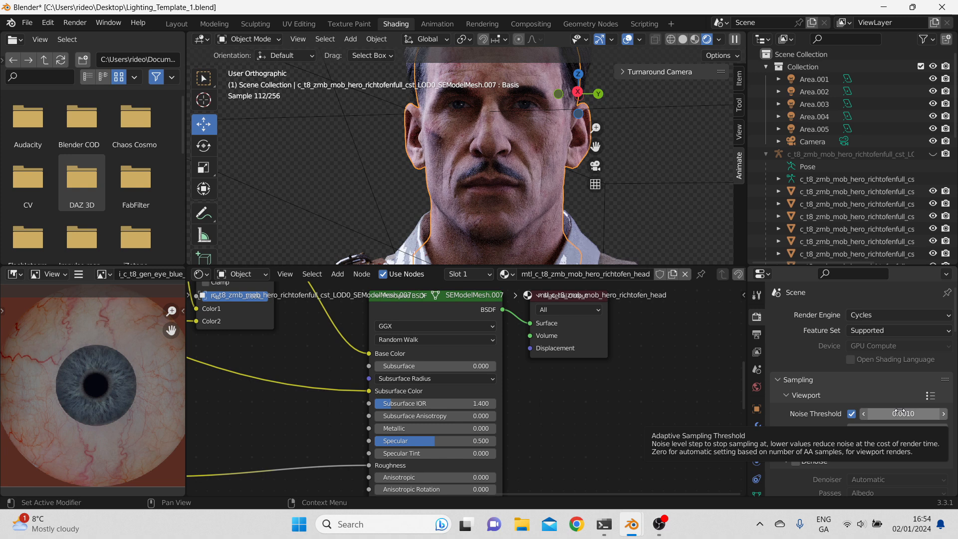
# Step: Try viewport denoising in the Cycles sampling settings, switching it back off after comparing the preview
pyautogui.scroll(-1, 814, 400)
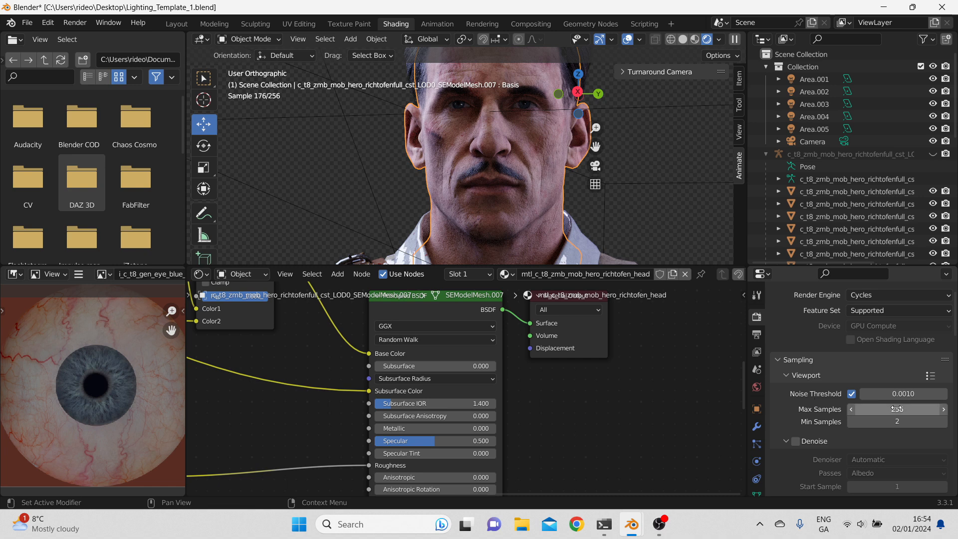
pyautogui.scroll(-1, 897, 420)
pyautogui.scroll(-1, 896, 415)
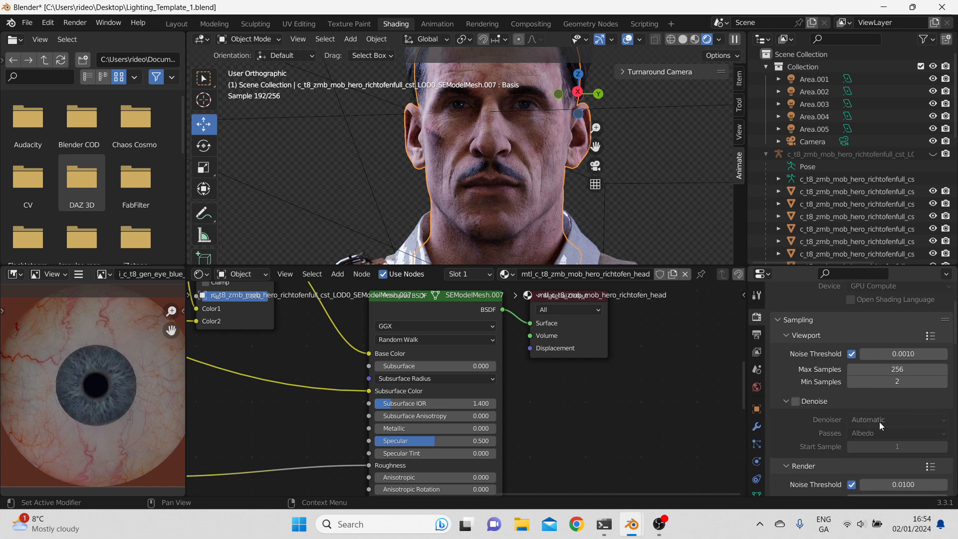
pyautogui.click(796, 401)
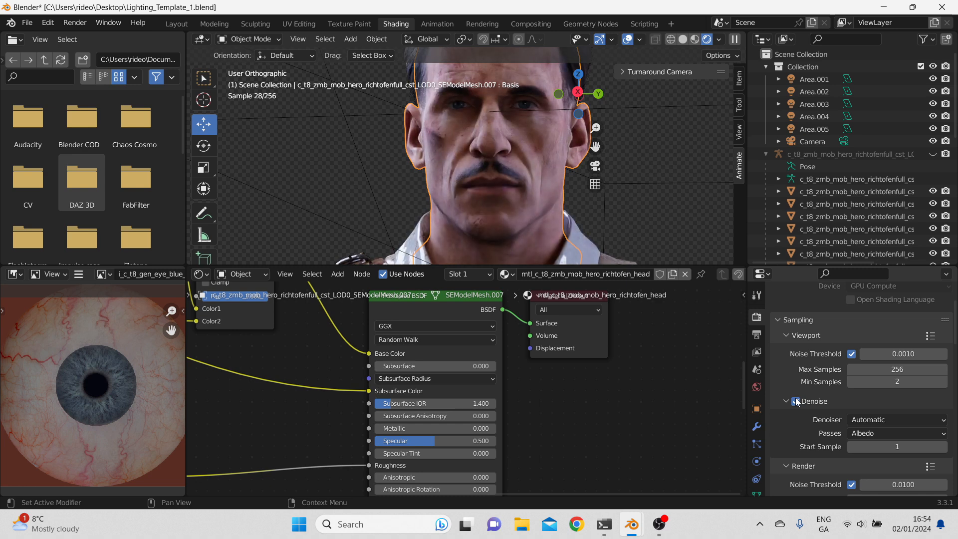
pyautogui.click(796, 401)
# Step: Examine the final render sampling values, the Advanced sampling options and the Light Paths bounce settings
pyautogui.scroll(-4, 846, 394)
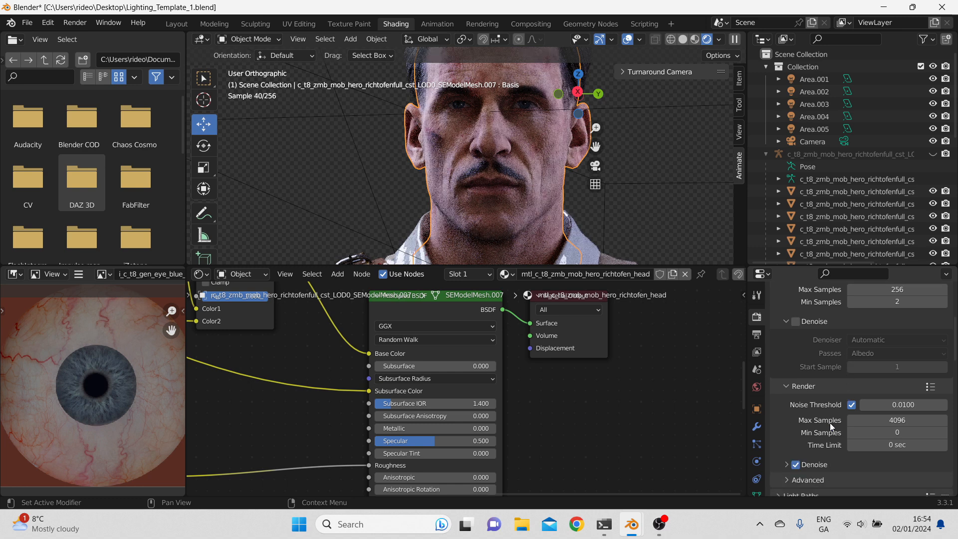
pyautogui.scroll(-2, 830, 424)
pyautogui.click(801, 440)
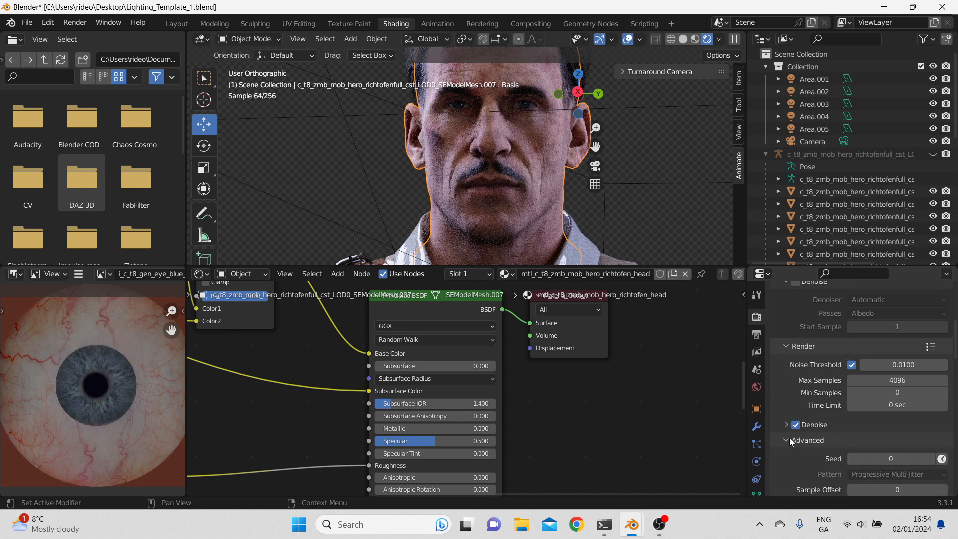
pyautogui.scroll(-3, 798, 442)
pyautogui.scroll(-2, 789, 348)
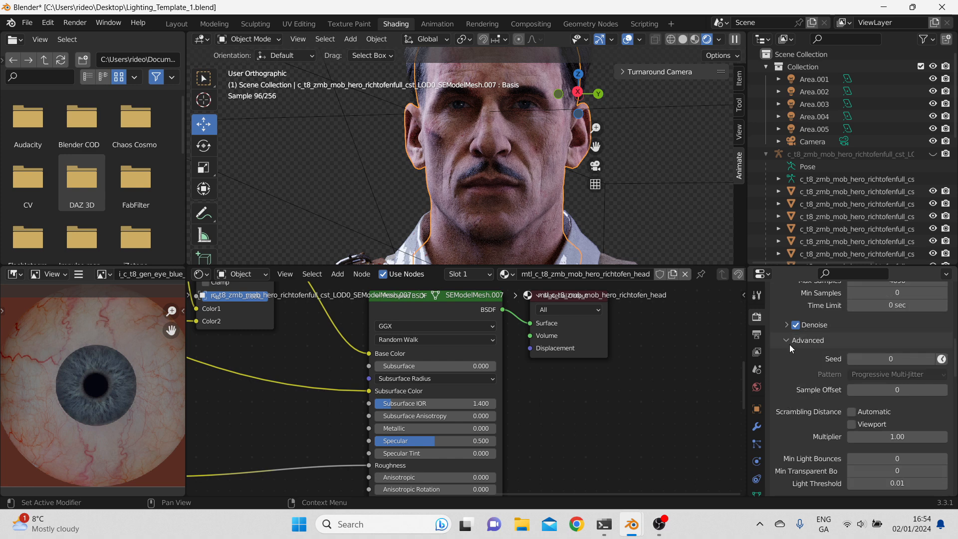
pyautogui.scroll(-1, 799, 362)
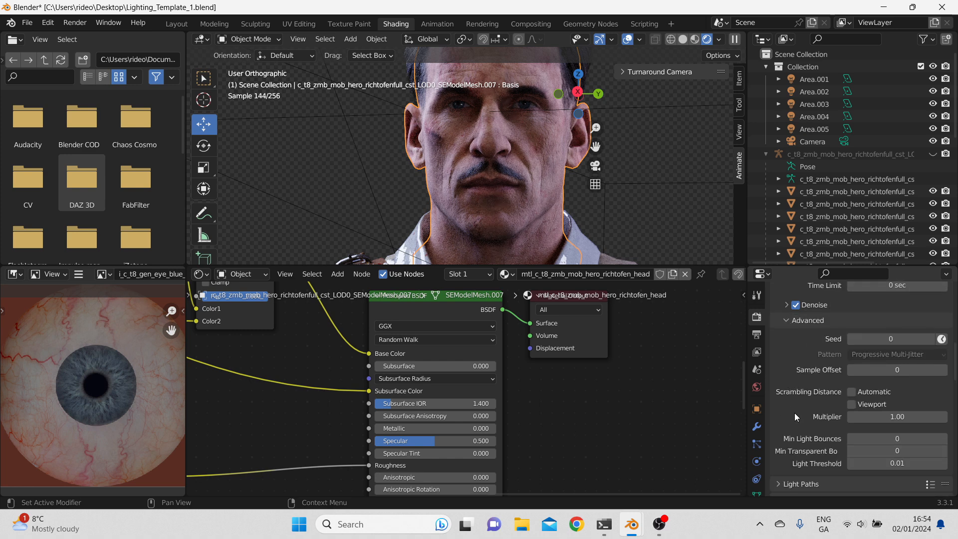
pyautogui.scroll(2, 799, 356)
pyautogui.click(788, 360)
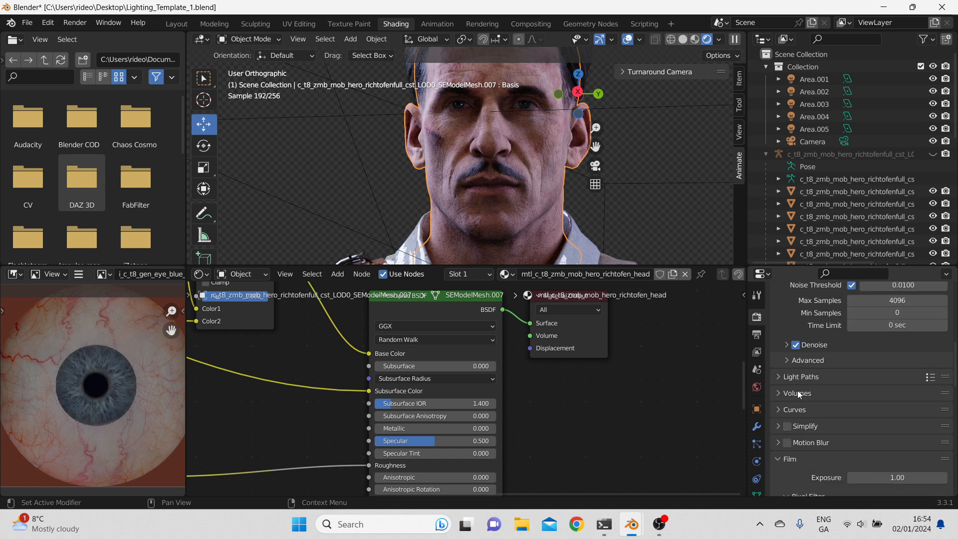
pyautogui.click(780, 377)
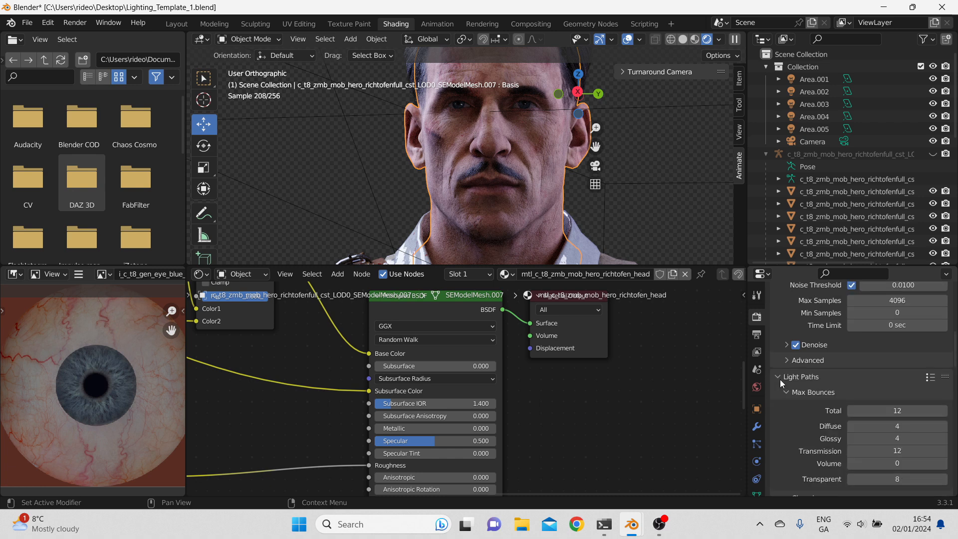
pyautogui.click(781, 378)
# Step: Look over the Volumes, Curves and Film settings of the Cycles renderer
pyautogui.scroll(-1, 780, 379)
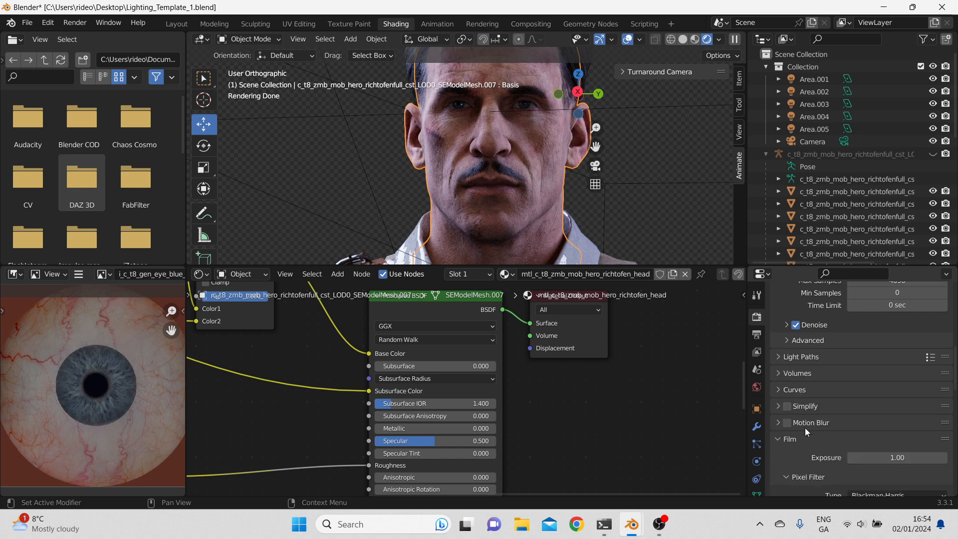
pyautogui.click(783, 388)
pyautogui.click(784, 388)
pyautogui.click(781, 373)
pyautogui.click(781, 373)
pyautogui.scroll(-2, 827, 427)
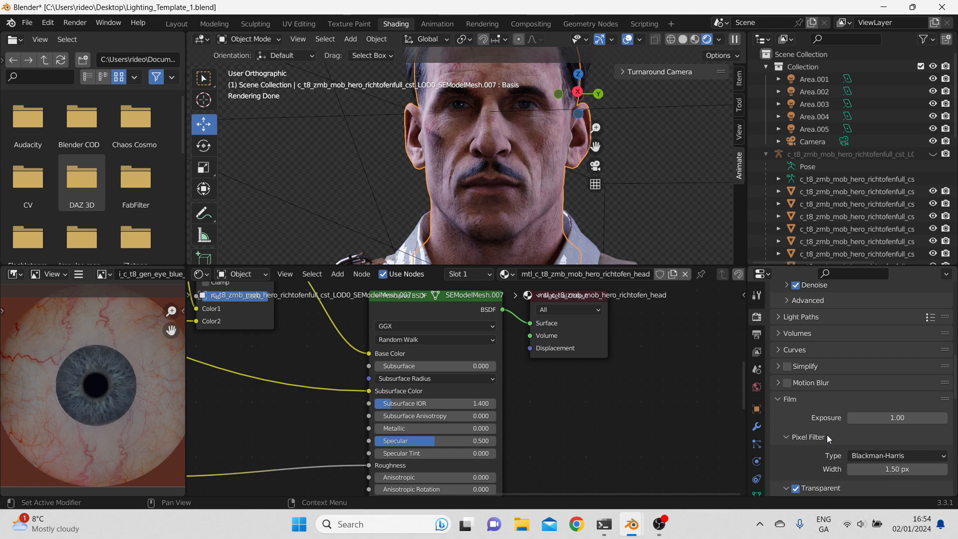
pyautogui.scroll(-2, 828, 435)
# Step: Turn the film's Transparent option off and back on to compare the viewport background
pyautogui.click(797, 449)
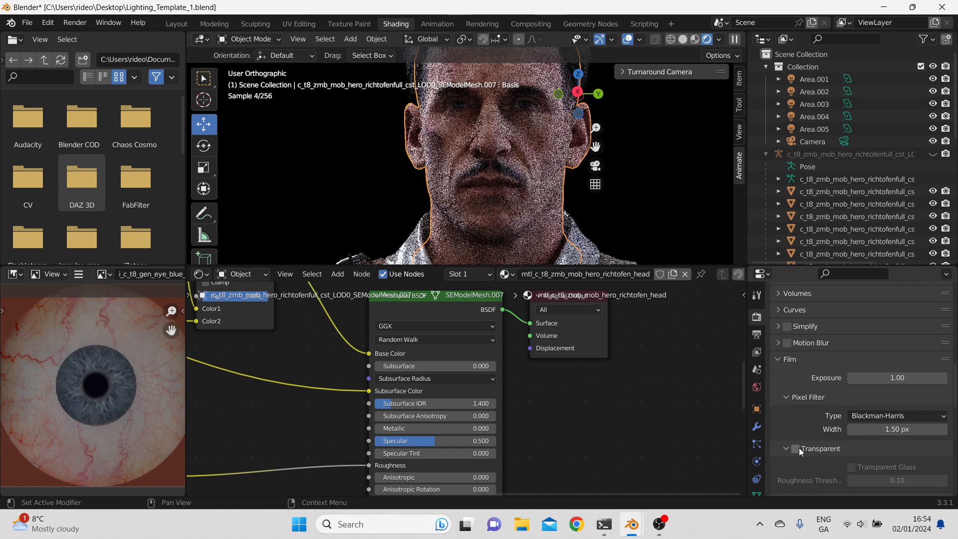
pyautogui.click(797, 449)
pyautogui.scroll(-3, 820, 424)
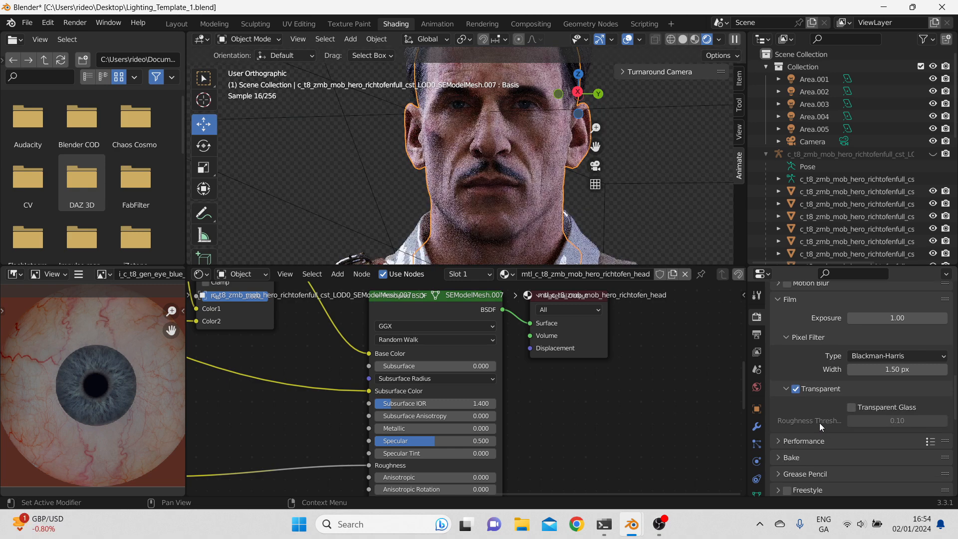
# Step: Check the Performance section and the remaining Cycles render settings
pyautogui.scroll(-1, 820, 423)
pyautogui.click(800, 421)
pyautogui.click(779, 423)
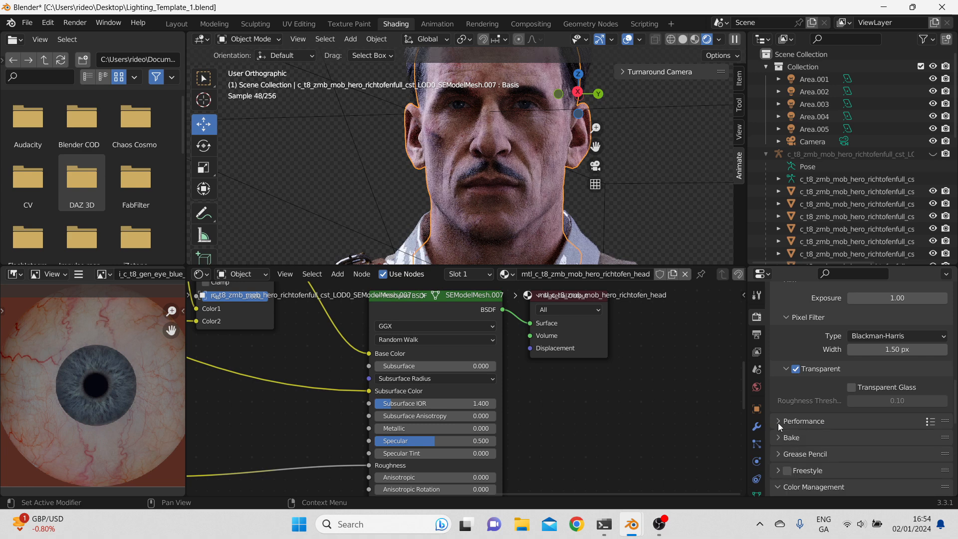
pyautogui.scroll(-2, 795, 448)
pyautogui.scroll(-3, 837, 430)
pyautogui.scroll(20, 837, 430)
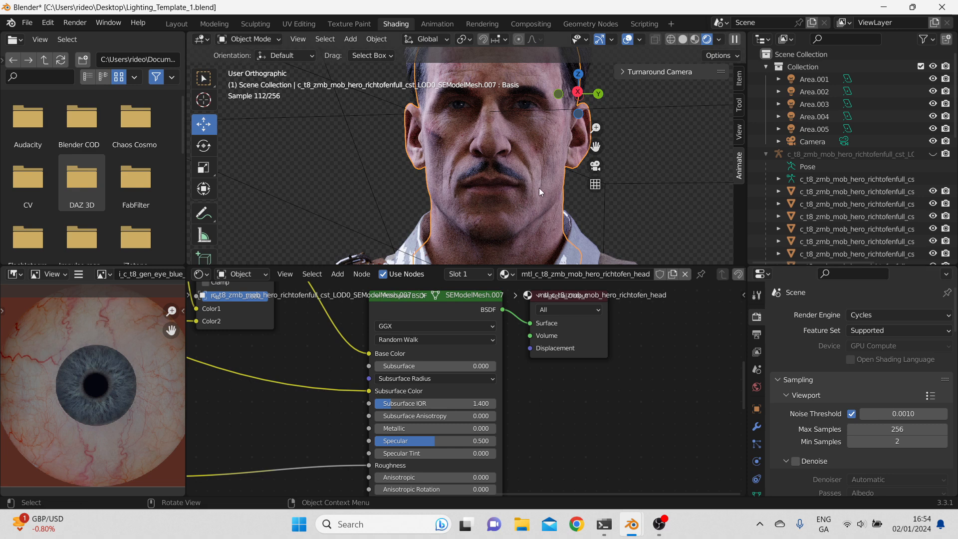
# Step: Compare the torso clothing between engines by switching the render engine to Eevee and back to Cycles
pyautogui.scroll(-5, 539, 187)
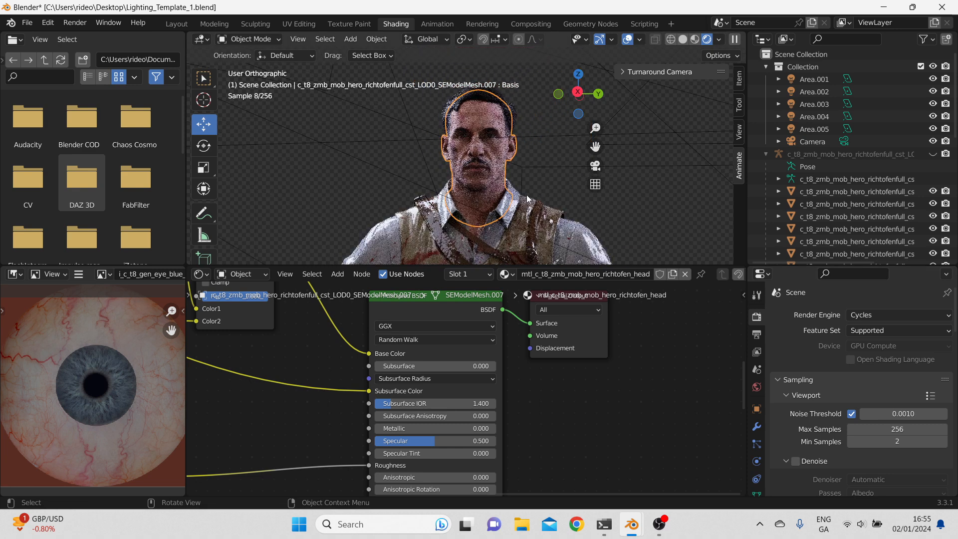
pyautogui.moveTo(530, 204)
pyautogui.mouseDown(button='middle')
pyautogui.moveTo(538, 134)
pyautogui.moveTo(548, 148)
pyautogui.moveTo(541, 214)
pyautogui.mouseUp(button='middle')
pyautogui.scroll(4, 521, 149)
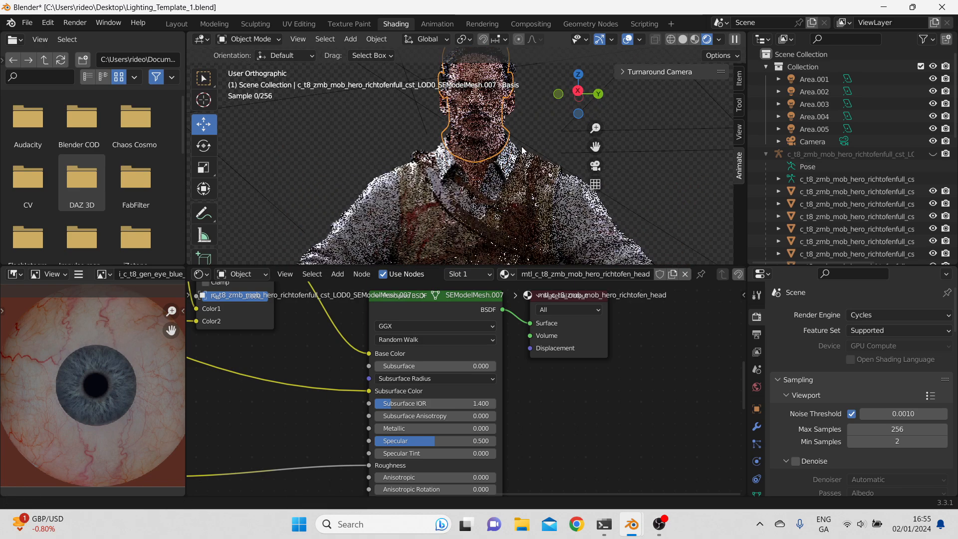
pyautogui.keyDown('shift'); pyautogui.moveTo(521, 165); pyautogui.dragTo(502, 147, button='middle'); pyautogui.keyUp('shift')
pyautogui.scroll(1, 502, 147)
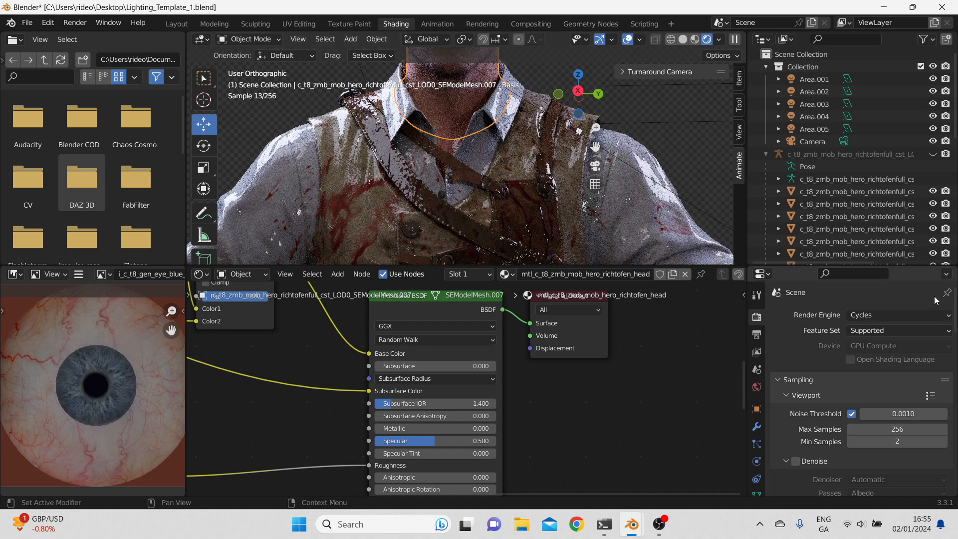
pyautogui.click(901, 316)
pyautogui.click(885, 331)
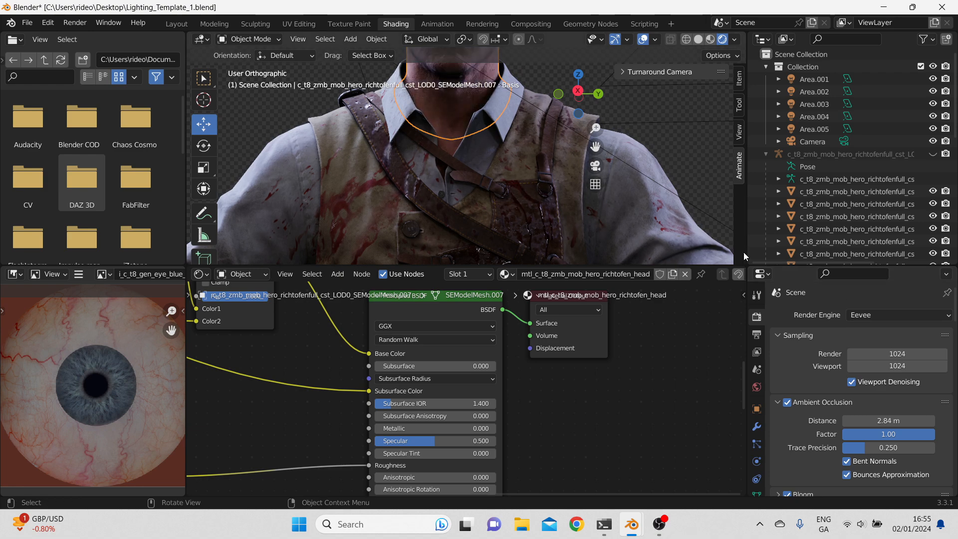
pyautogui.click(888, 315)
pyautogui.click(880, 359)
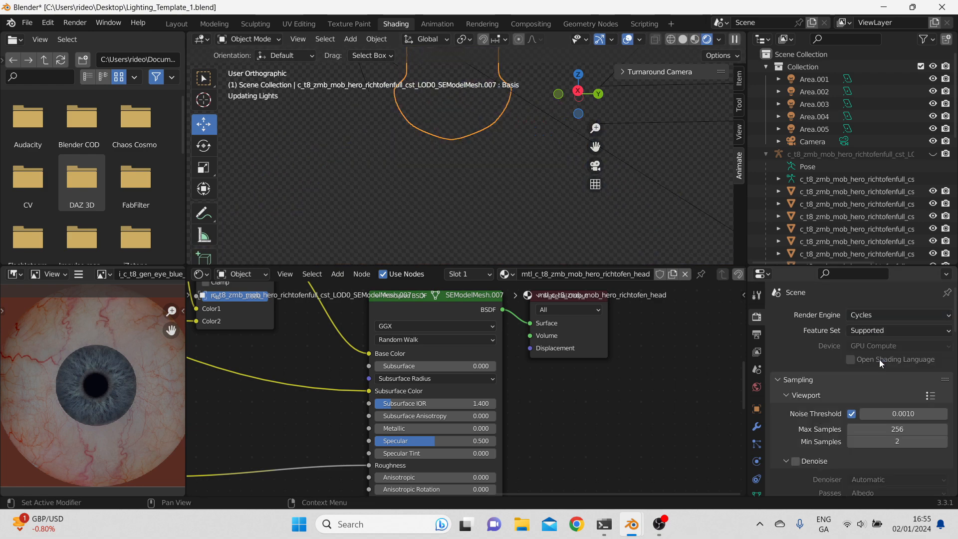
# Step: Nudge the white stop at position 0 in the vest material's roughness ColorRamp so the gradient runs from white to black
pyautogui.click(474, 242)
pyautogui.scroll(-3, 295, 432)
pyautogui.moveTo(275, 435); pyautogui.dragTo(550, 356, button='middle')
pyautogui.moveTo(392, 385); pyautogui.dragTo(399, 359, button='middle')
pyautogui.scroll(4, 459, 392)
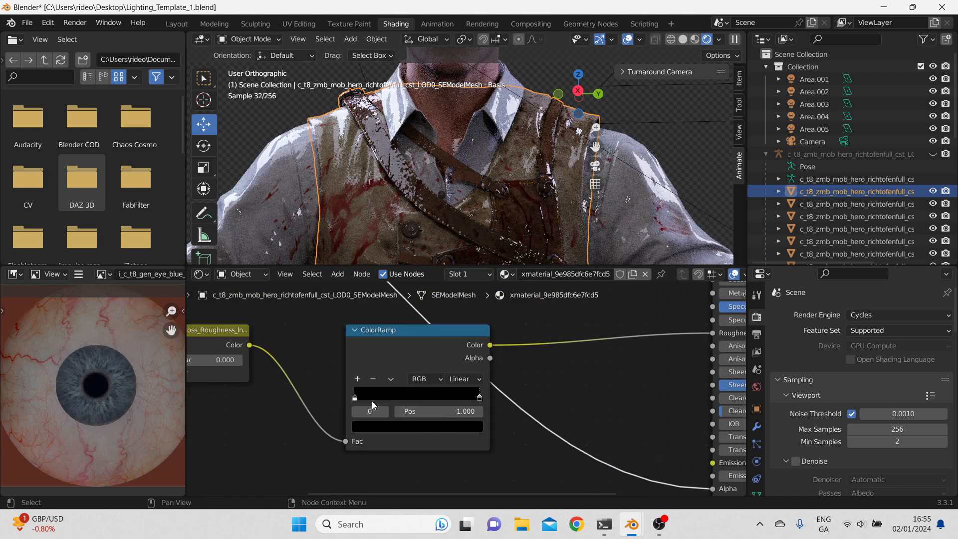
pyautogui.click(355, 398)
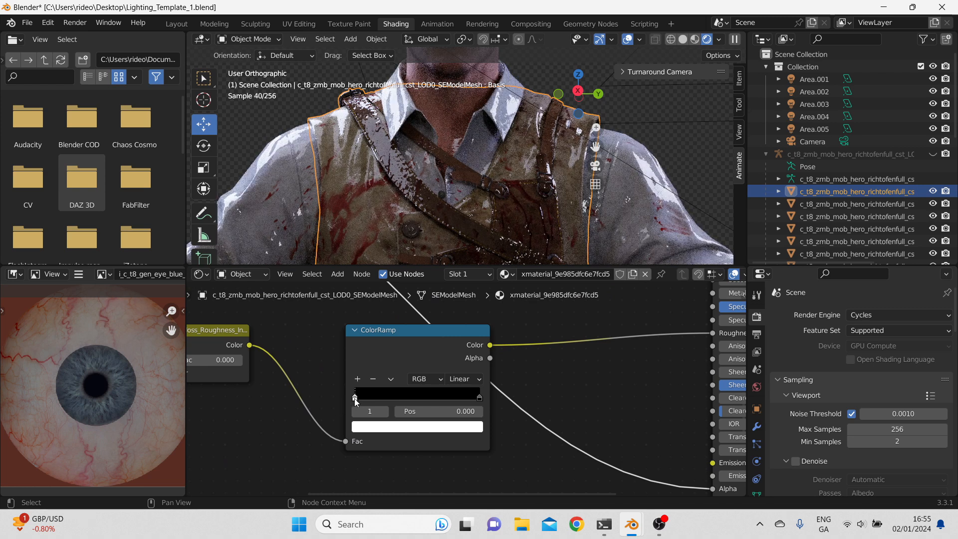
pyautogui.moveTo(356, 399)
pyautogui.mouseDown()
pyautogui.moveTo(346, 397)
pyautogui.moveTo(355, 397)
pyautogui.mouseUp()
# Step: Restore the white-to-black gradient of the shirt material's roughness ColorRamp by nudging its white stop at position 0, and check the torso
pyautogui.click(507, 115)
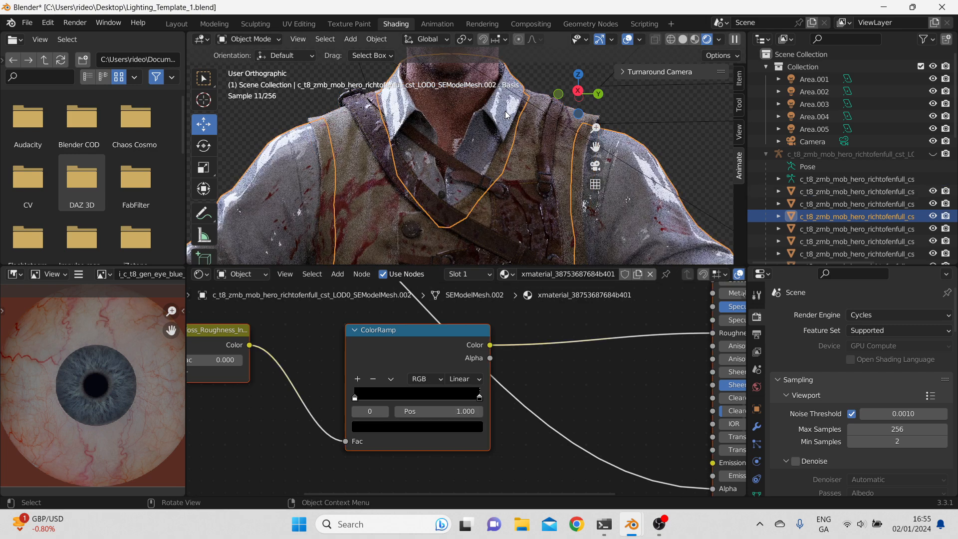
pyautogui.moveTo(353, 396); pyautogui.dragTo(349, 396)
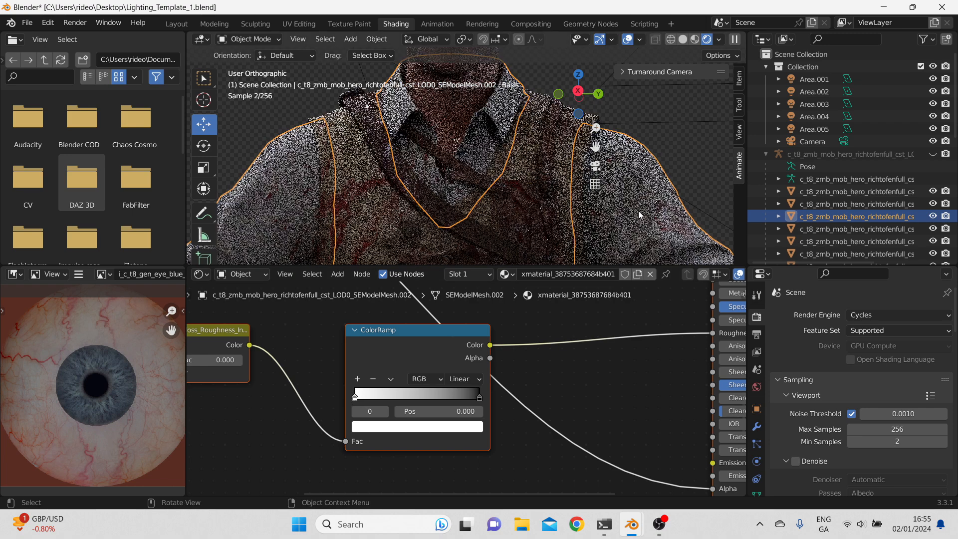
pyautogui.click(540, 216)
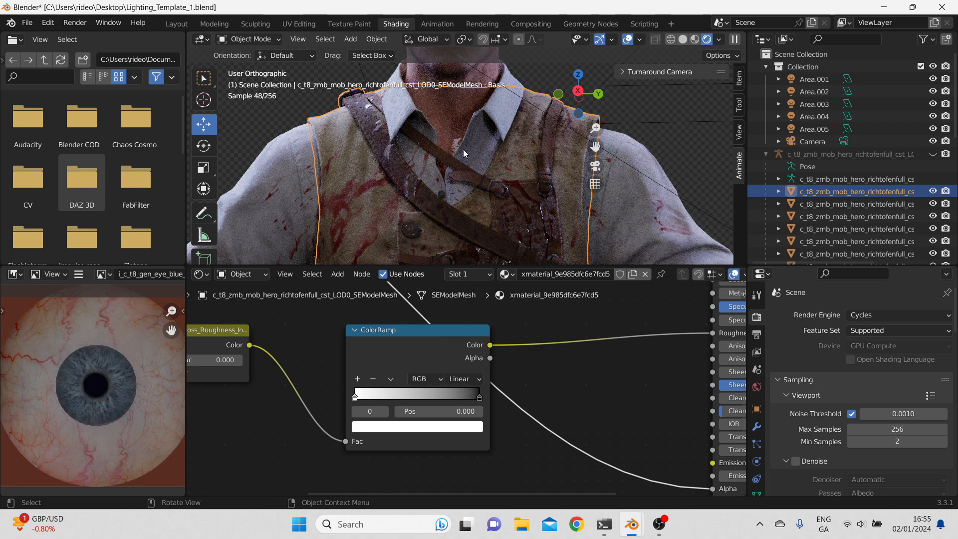
pyautogui.scroll(-2, 316, 175)
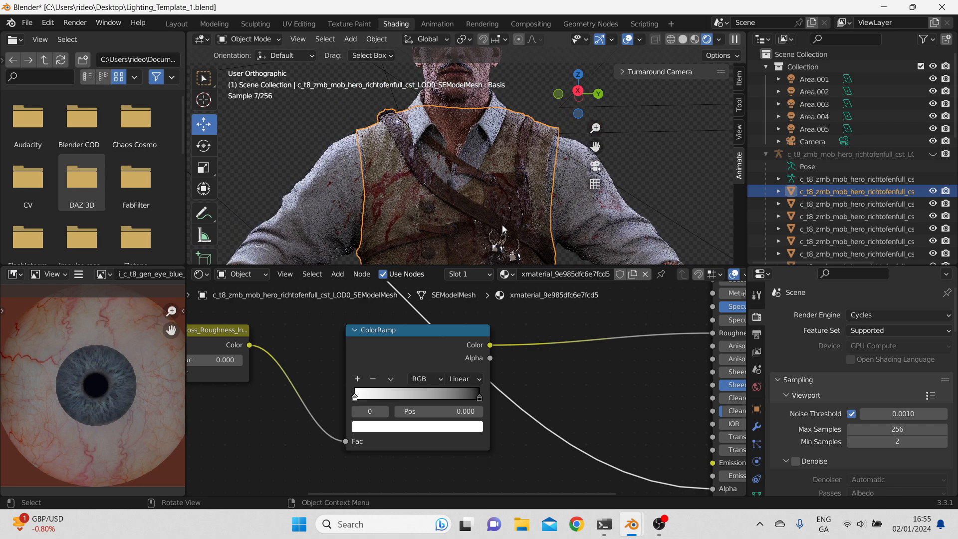
# Step: Correct the roughness ColorRamps of the metal clips and the arm the same way, with white at position 0 fading to black
pyautogui.click(500, 250)
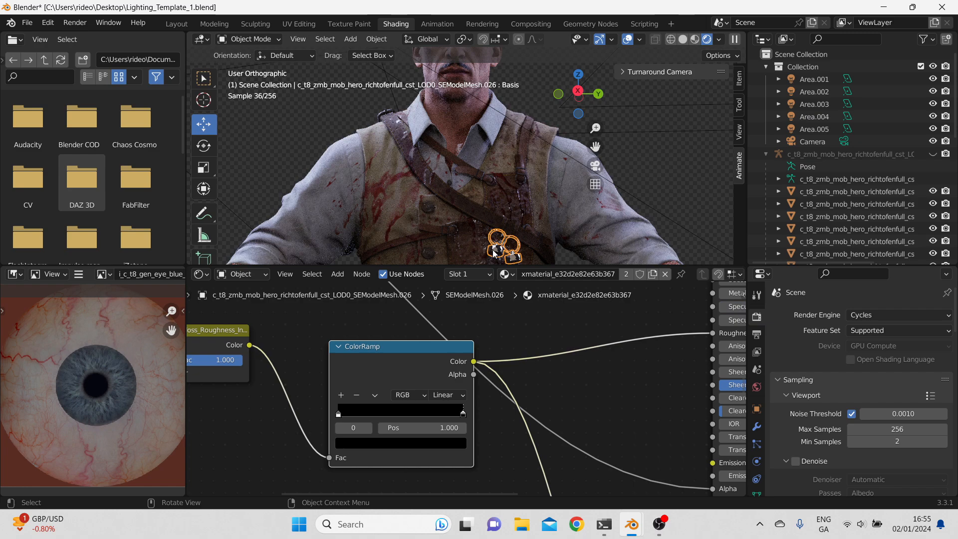
pyautogui.click(338, 414)
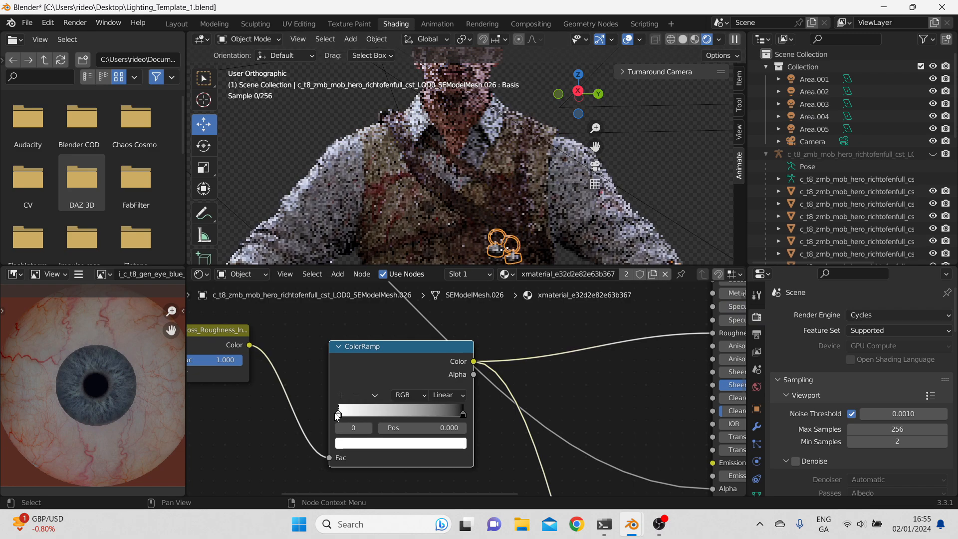
pyautogui.keyDown('shift'); pyautogui.moveTo(444, 181); pyautogui.dragTo(543, 56, button='middle'); pyautogui.keyUp('shift')
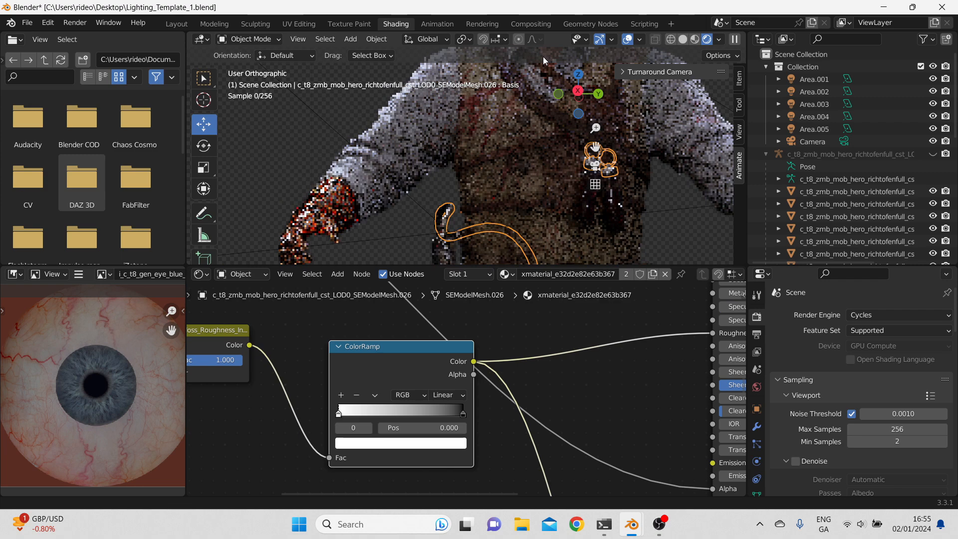
pyautogui.click(329, 210)
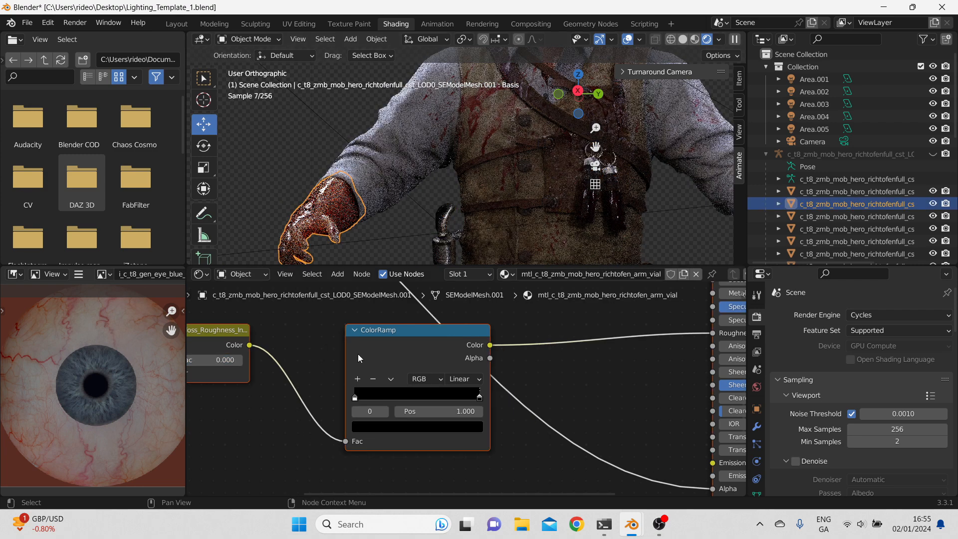
pyautogui.click(354, 399)
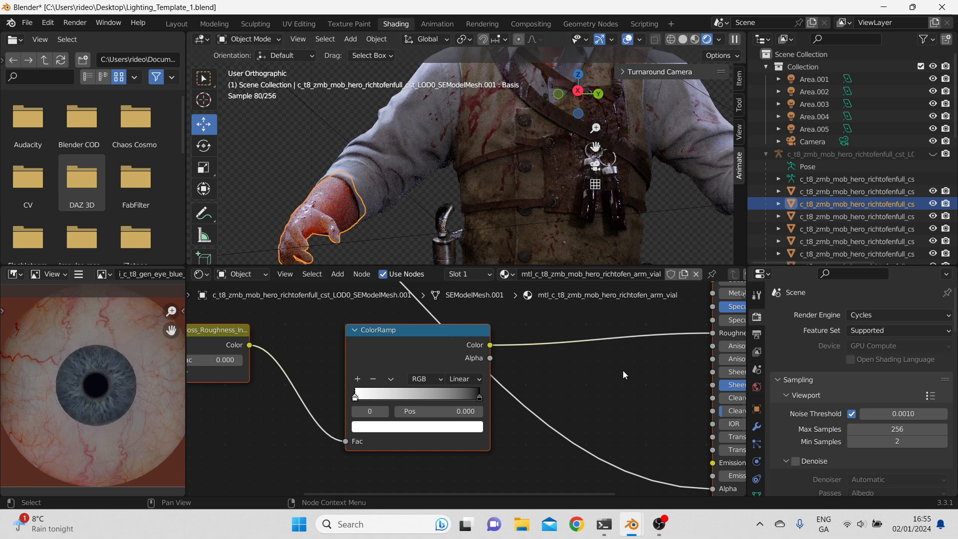
# Step: Set the Subsurface value of the arm material's Principled BSDF to 0
pyautogui.moveTo(623, 370); pyautogui.dragTo(466, 460, button='middle')
pyautogui.click(659, 324)
pyautogui.press('BackSpace')
pyautogui.write('0')
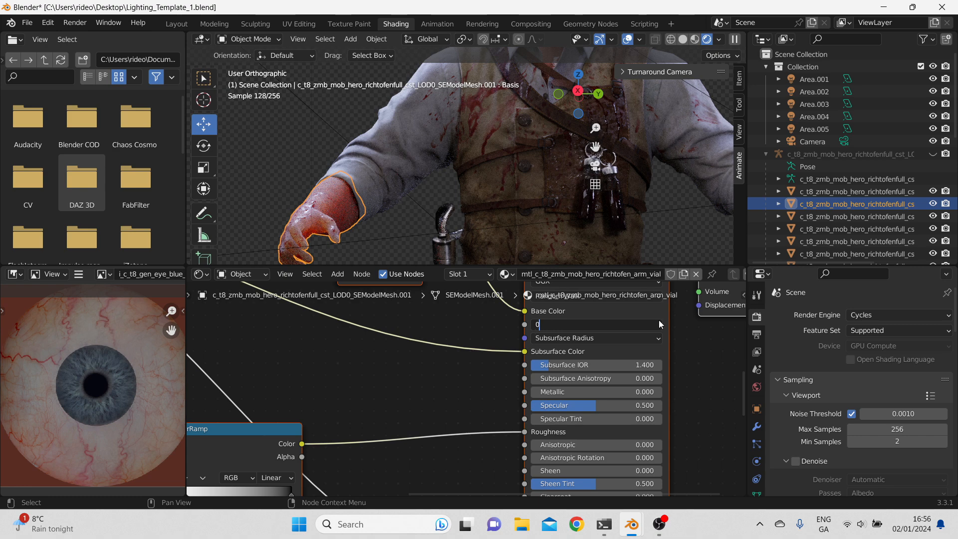
pyautogui.press('Return')
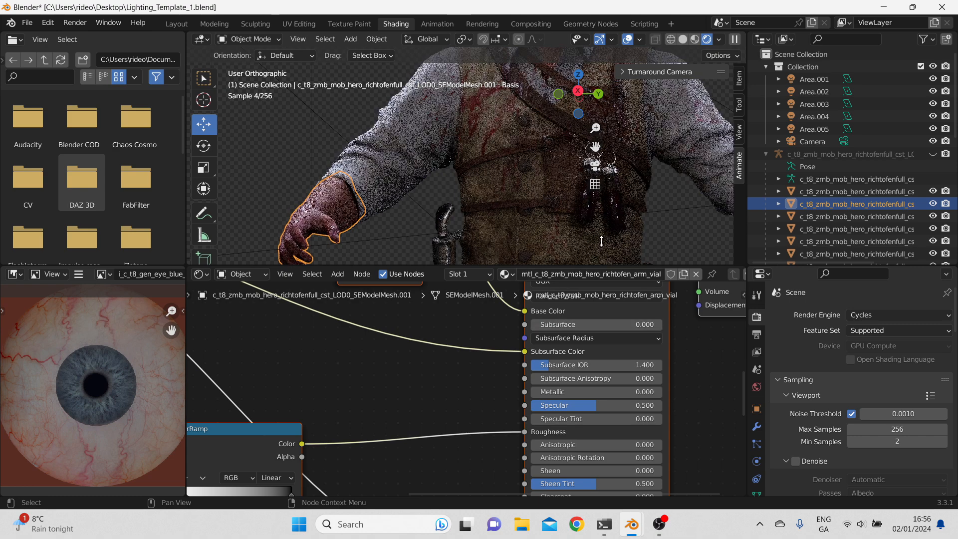
# Step: Set the Subsurface value of the head material's Principled BSDF to 0.006
pyautogui.keyDown('shift'); pyautogui.moveTo(524, 154); pyautogui.dragTo(419, 166, button='middle'); pyautogui.keyUp('shift')
pyautogui.scroll(3, 465, 181)
pyautogui.moveTo(474, 248); pyautogui.dragTo(485, 203, button='middle')
pyautogui.click(496, 203)
pyautogui.moveTo(453, 357); pyautogui.dragTo(365, 444, button='middle')
pyautogui.moveTo(487, 418); pyautogui.dragTo(522, 374, button='middle')
pyautogui.click(597, 369)
pyautogui.write('.0')
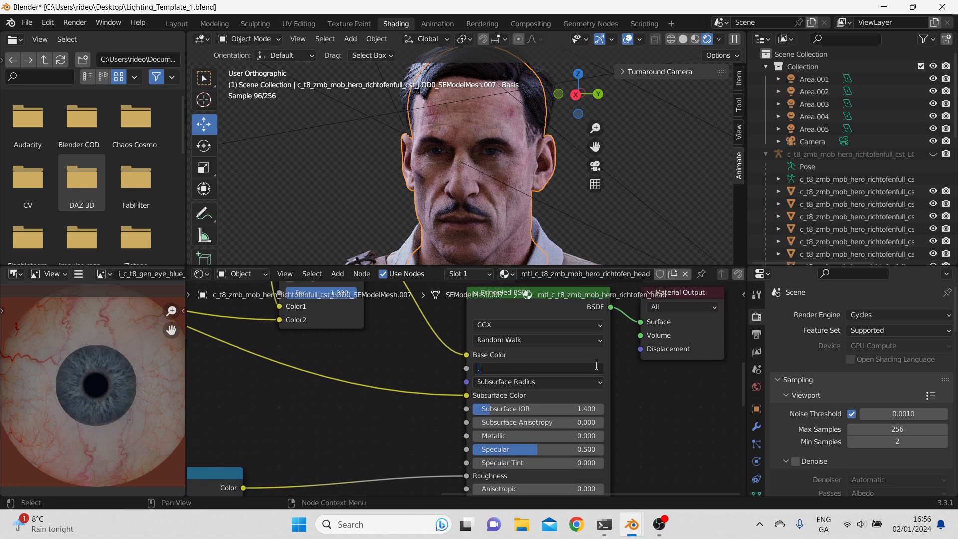
pyautogui.write('06')
pyautogui.press('Return')
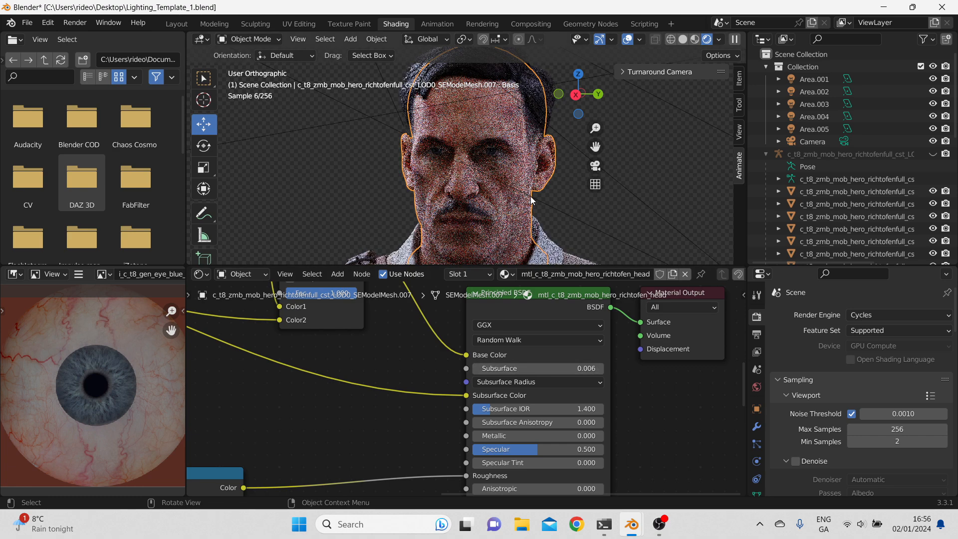
# Step: Test the face lighting by toggling Area.003 and Area.004 off and back on, and hide Area.005 in the viewport
pyautogui.moveTo(513, 227); pyautogui.dragTo(523, 216, button='middle')
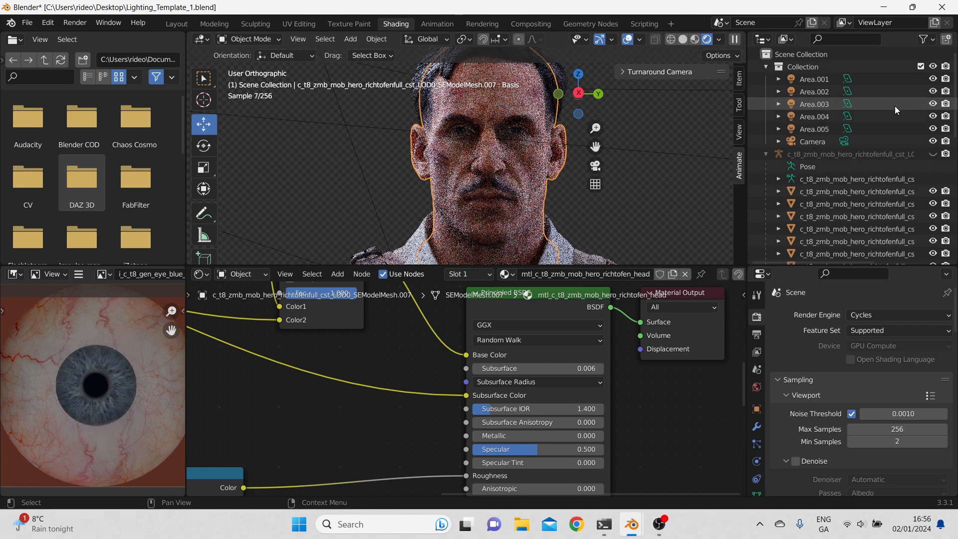
pyautogui.click(934, 104)
pyautogui.click(933, 104)
pyautogui.click(932, 117)
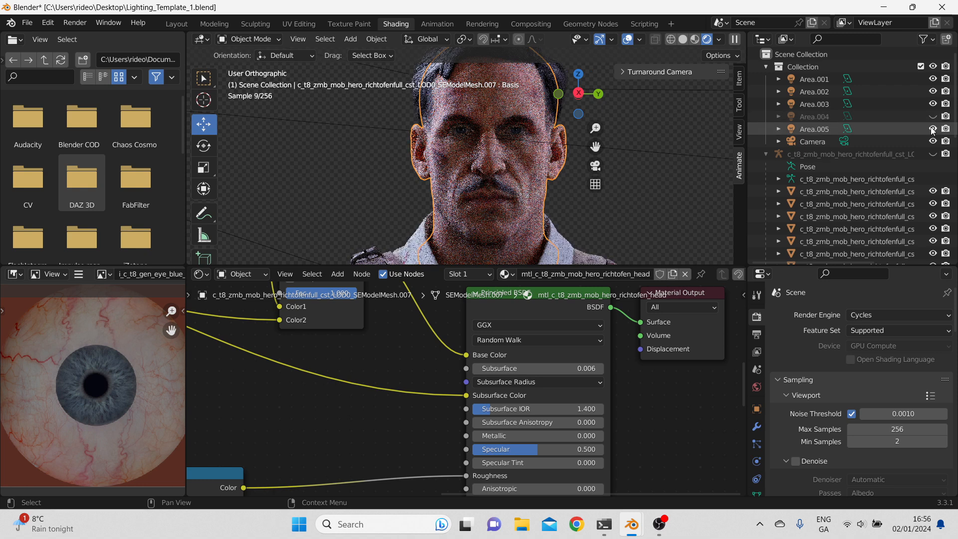
pyautogui.click(931, 129)
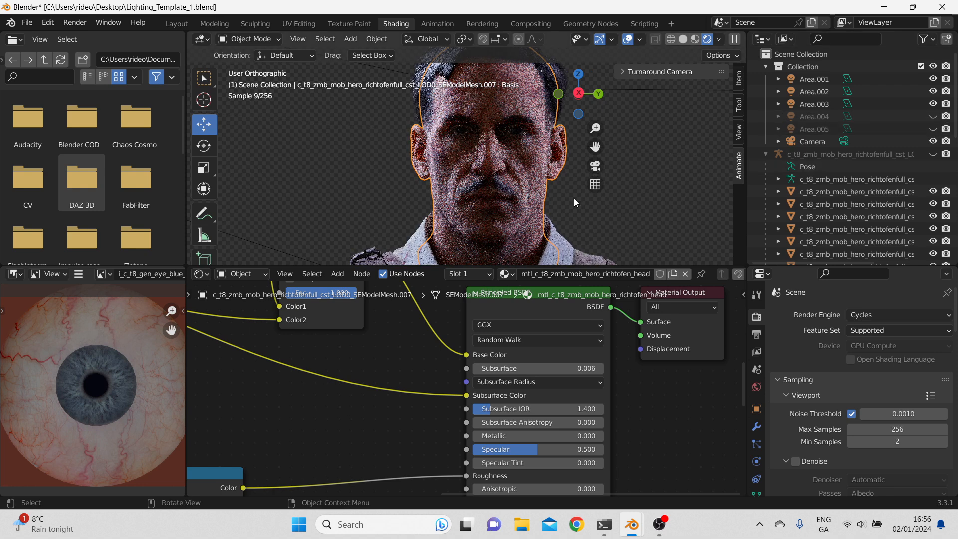
pyautogui.click(933, 117)
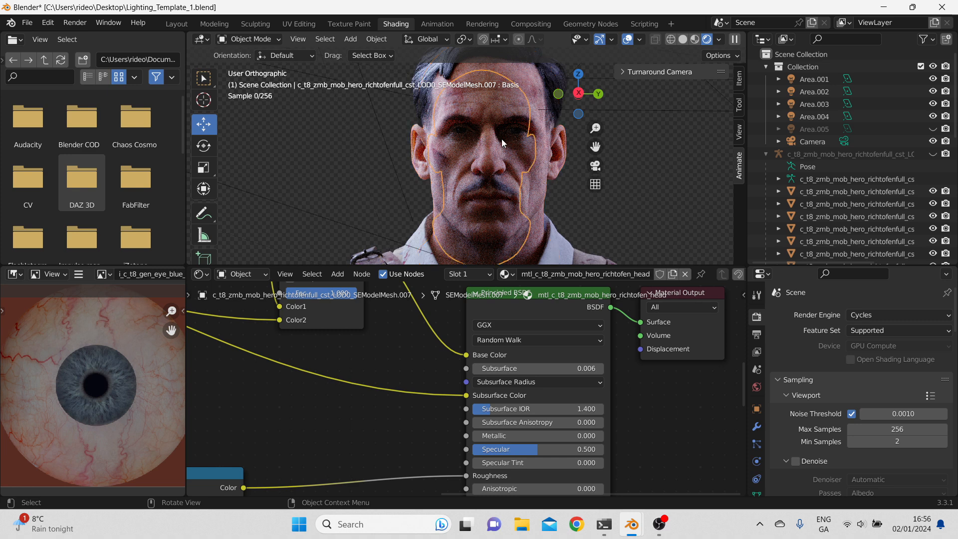
# Step: Select the head material's color texture node feeding the Mix node and examine the whole face image
pyautogui.scroll(-2, 502, 139)
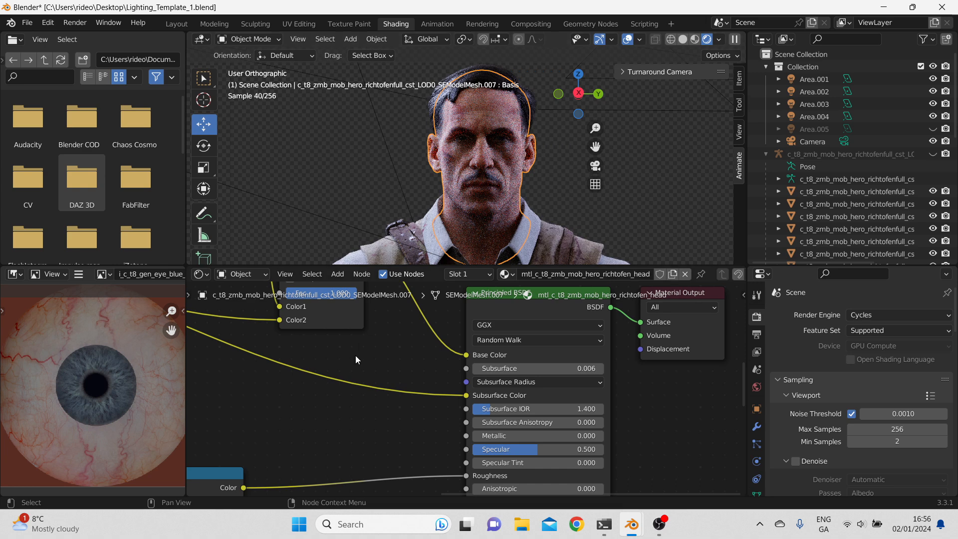
pyautogui.scroll(-5, 350, 359)
pyautogui.moveTo(326, 373); pyautogui.dragTo(484, 443, button='middle')
pyautogui.scroll(-1, 439, 412)
pyautogui.scroll(-1, 439, 411)
pyautogui.moveTo(327, 408); pyautogui.dragTo(482, 362, button='middle')
pyautogui.click(387, 321)
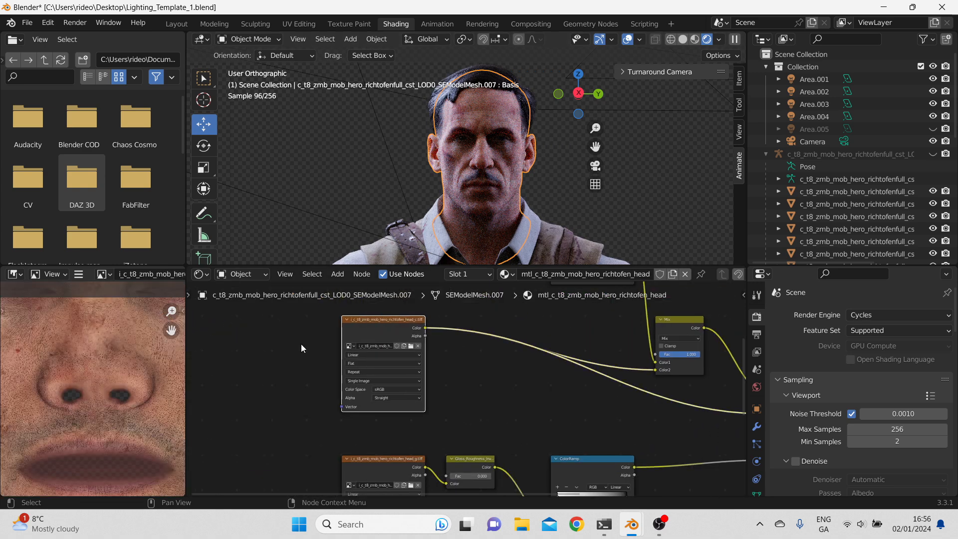
pyautogui.scroll(-3, 106, 362)
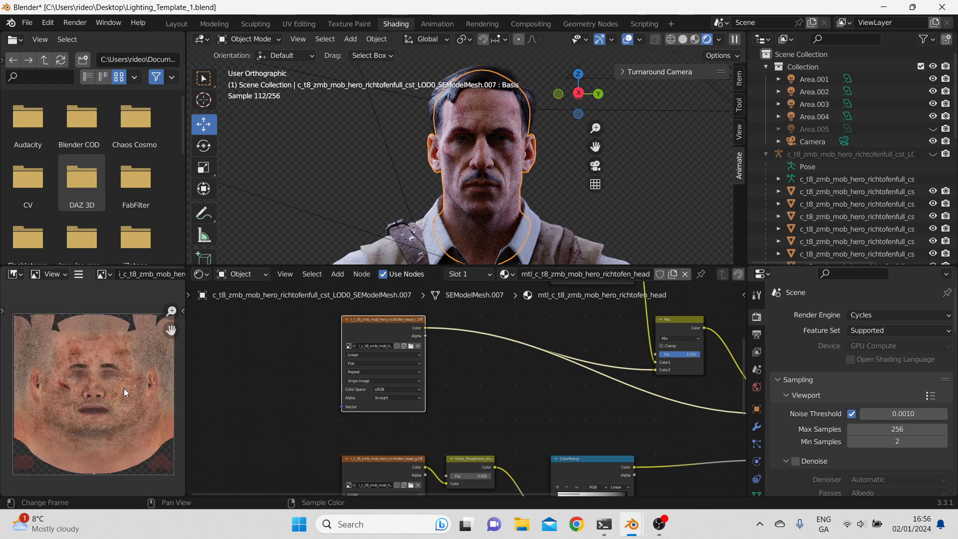